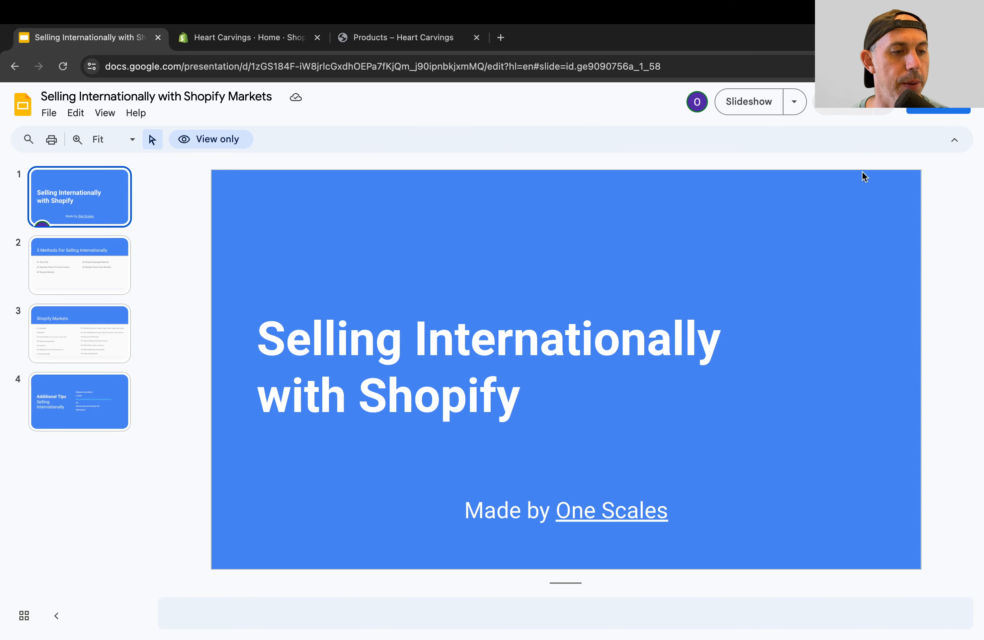
Step: Show the "5 Methods For Selling Internationally" slide and examine the country and currency choices on the Heart Carvings storefront's Products page
click(119, 266)
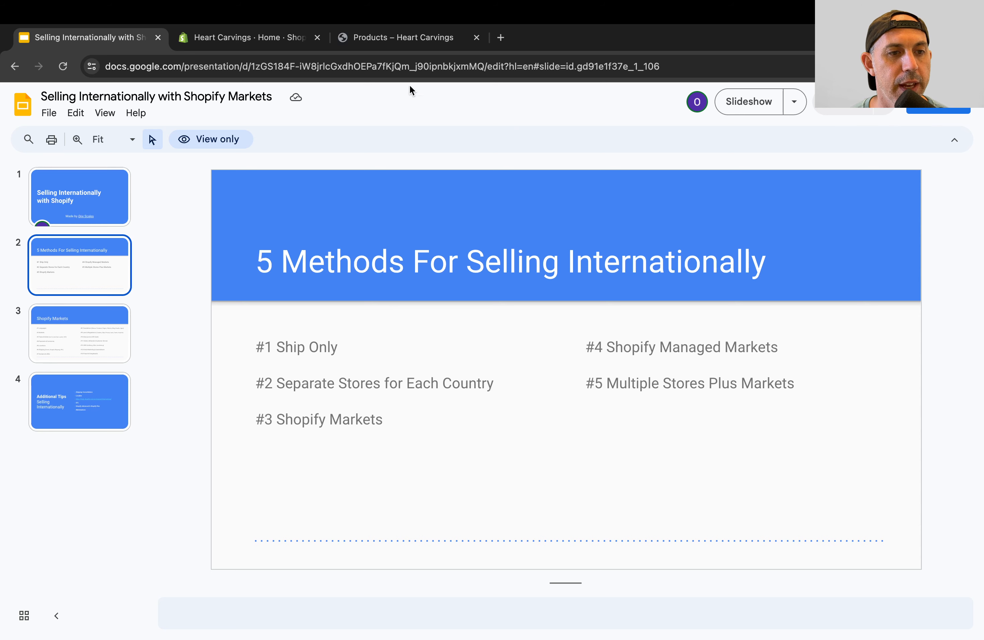
click(265, 36)
click(368, 36)
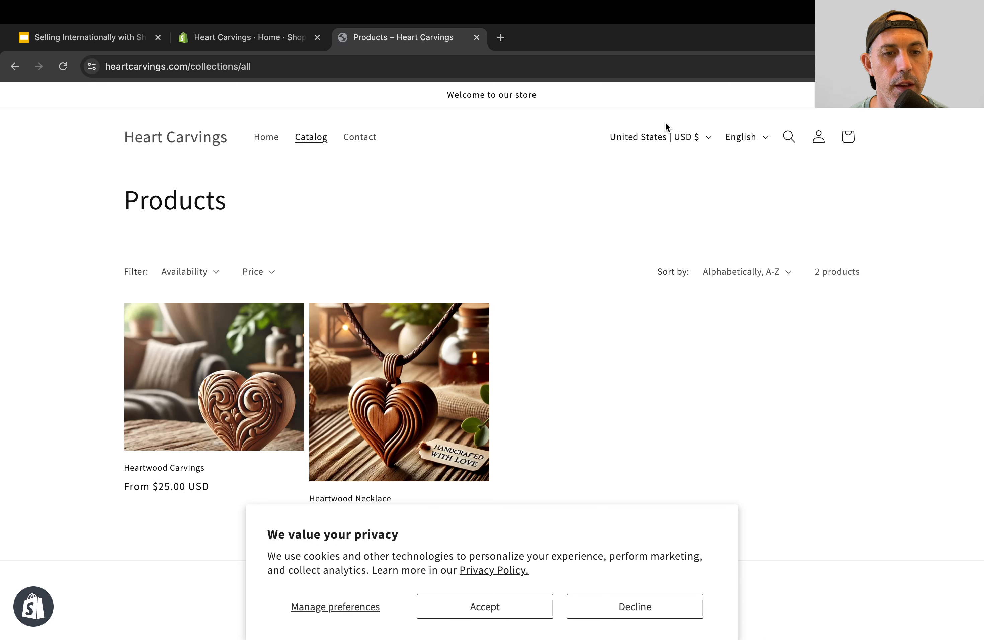
click(665, 136)
scroll(683, 250, down, 3)
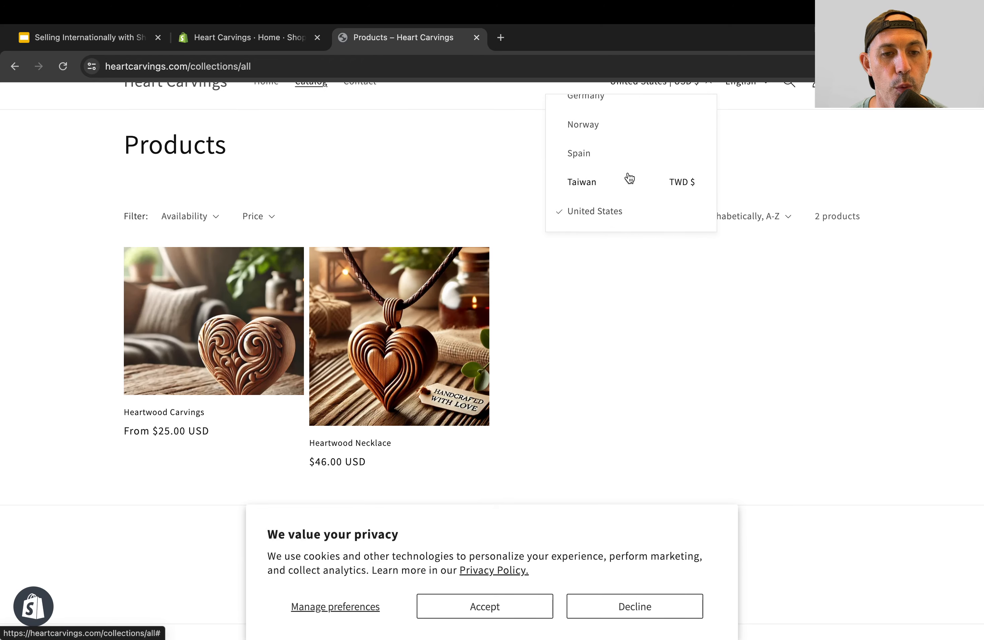
scroll(630, 179, up, 3)
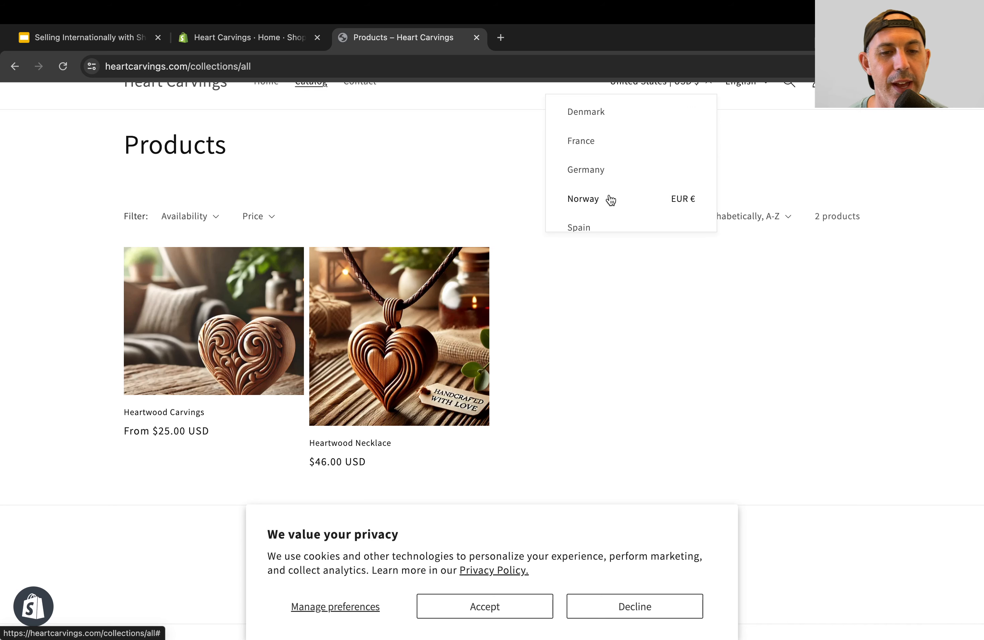
click(920, 186)
scroll(920, 186, up, 2)
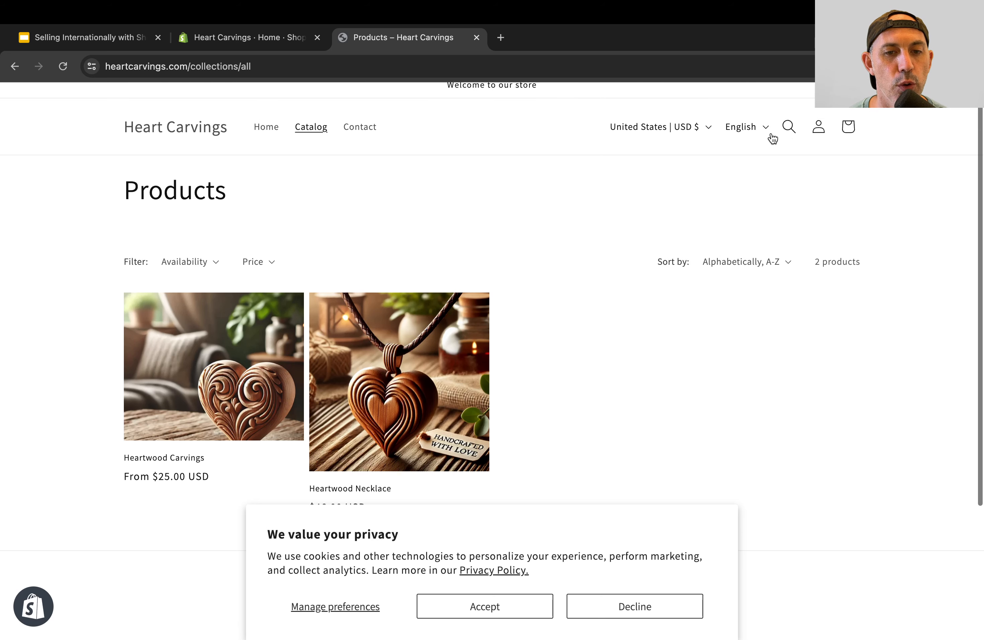
click(688, 126)
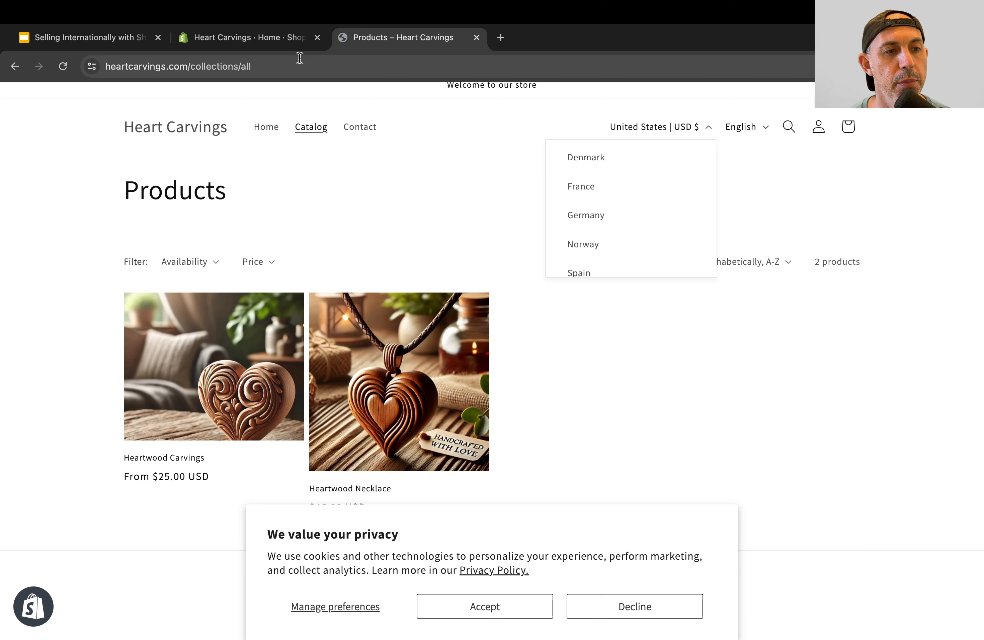
Step: Return to the methods slide in Google Slides and highlight the "#3 Shopify Markets" entry
click(107, 34)
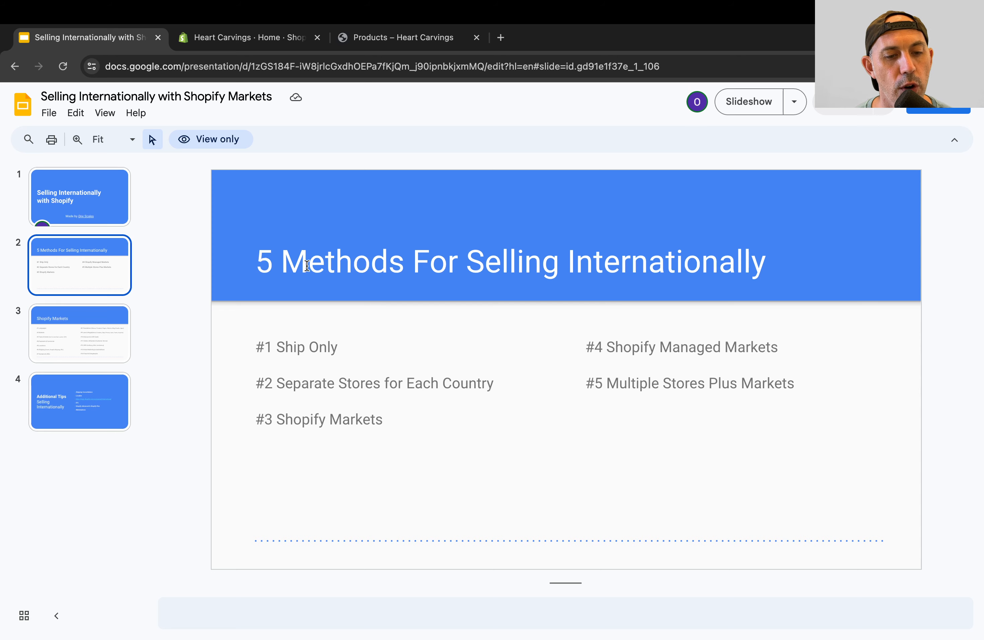
drag(413, 419, 255, 420)
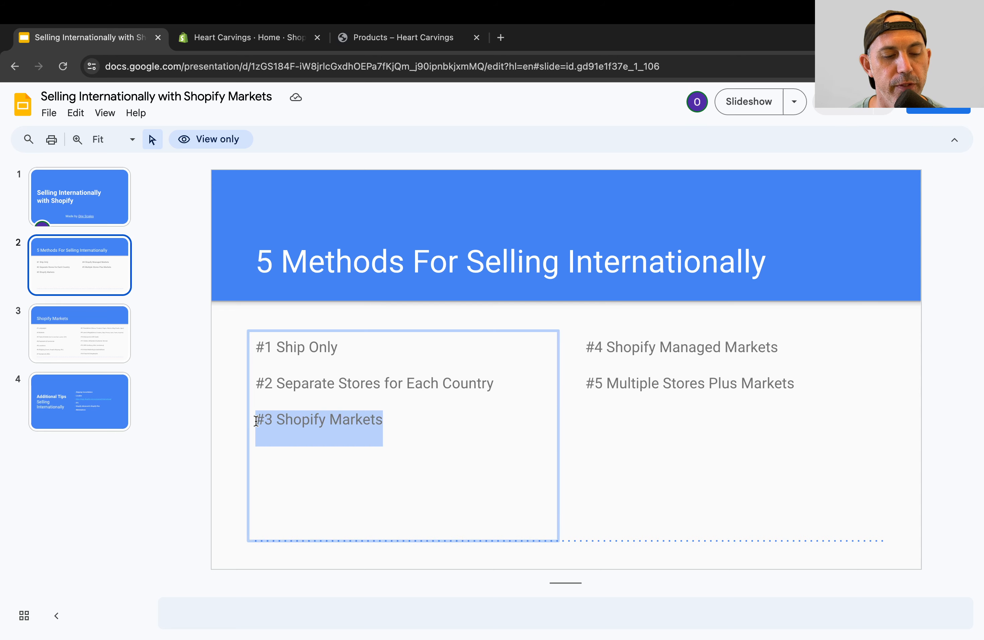
click(416, 426)
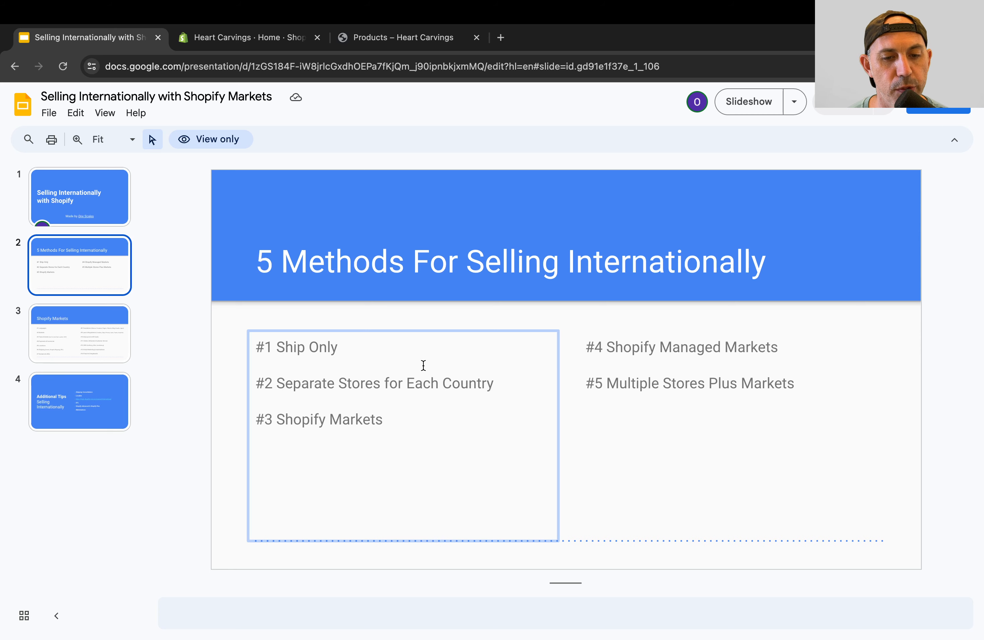
click(717, 466)
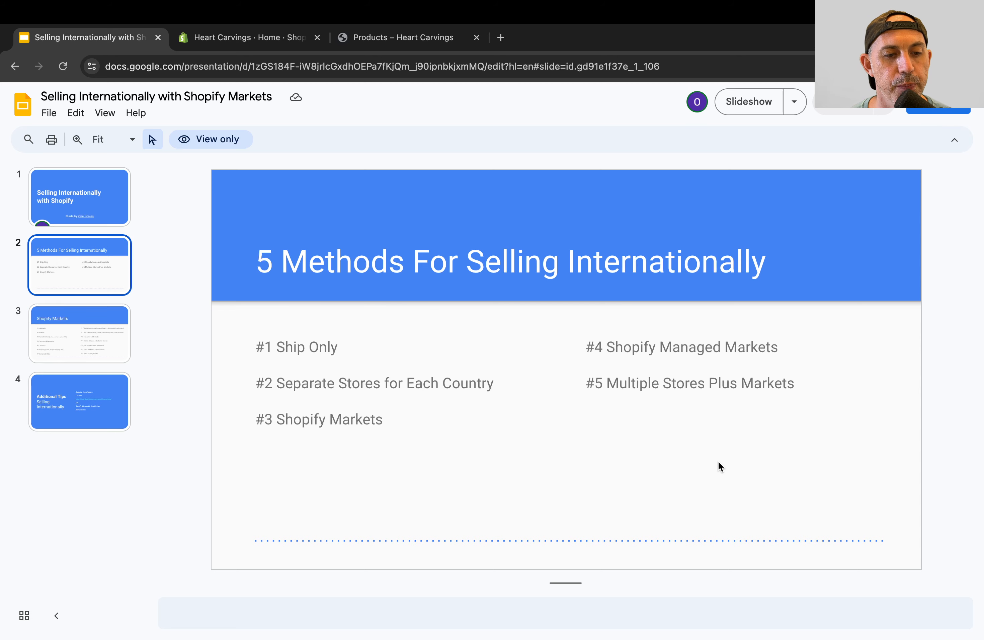
Step: View the store's general settings in the Shopify admin and recheck the country selector on the storefront
click(271, 39)
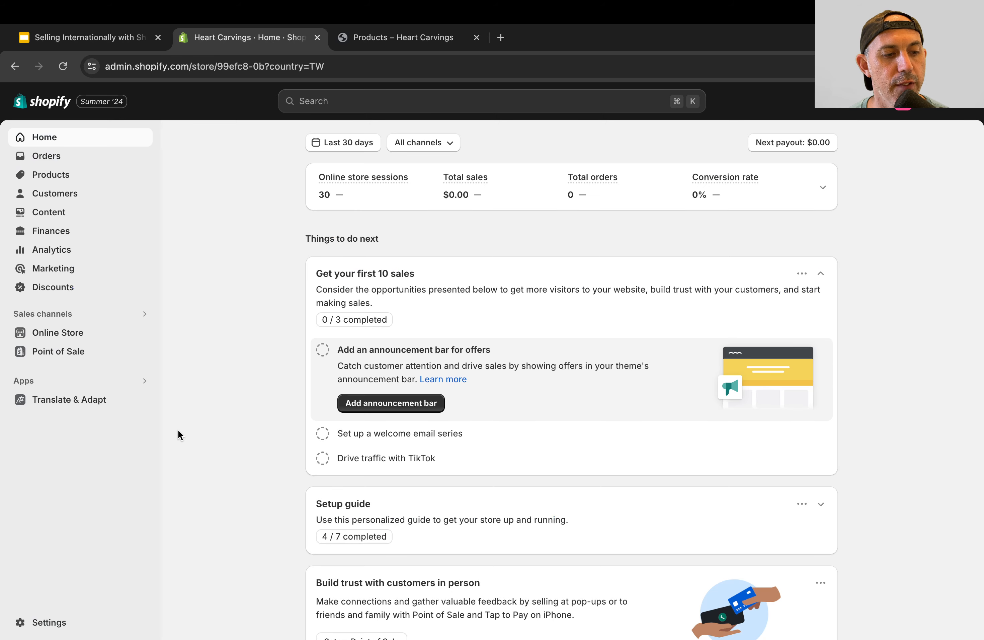
click(53, 623)
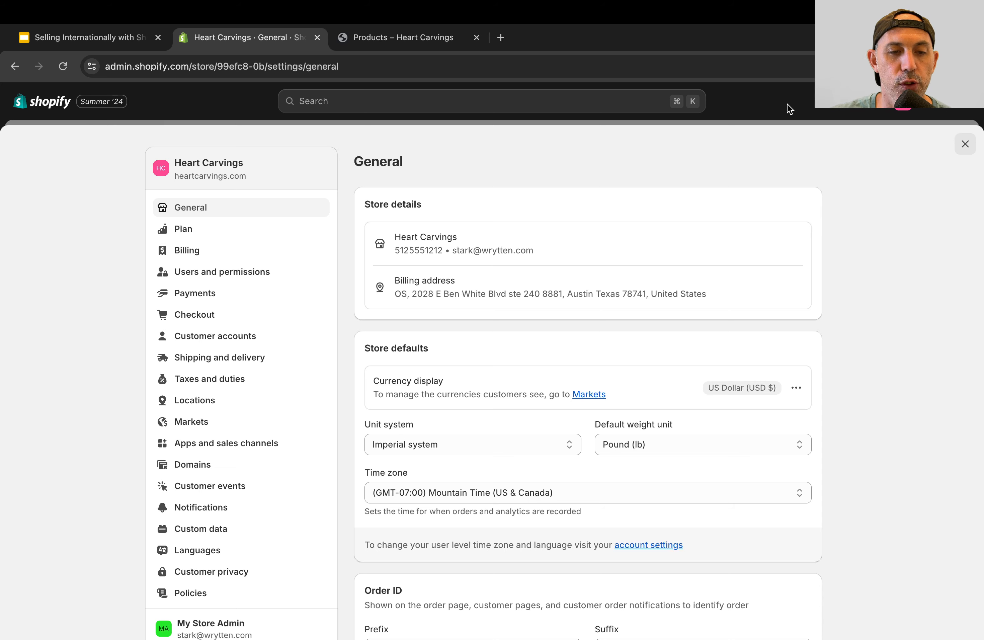
click(430, 33)
click(669, 128)
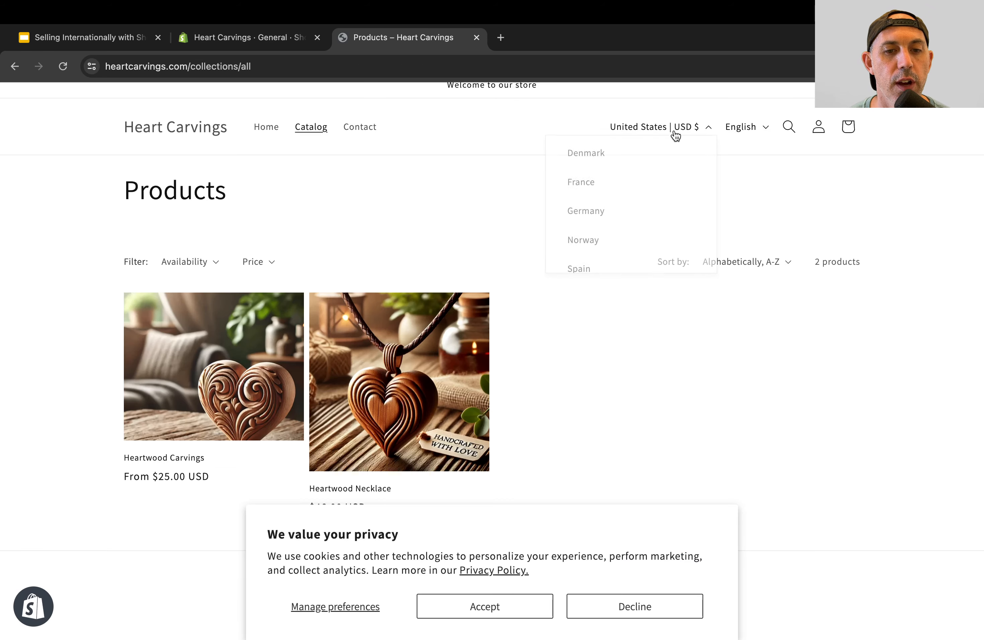
click(480, 179)
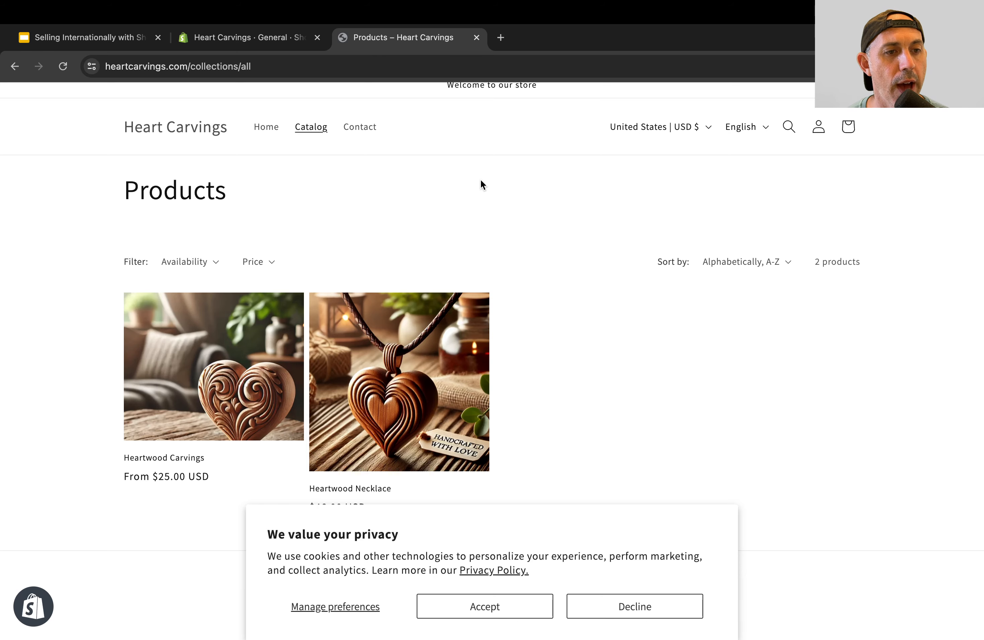
Step: Open the General shipping profile from the Shopify admin's Shipping and delivery settings and show its shipping zones
click(227, 32)
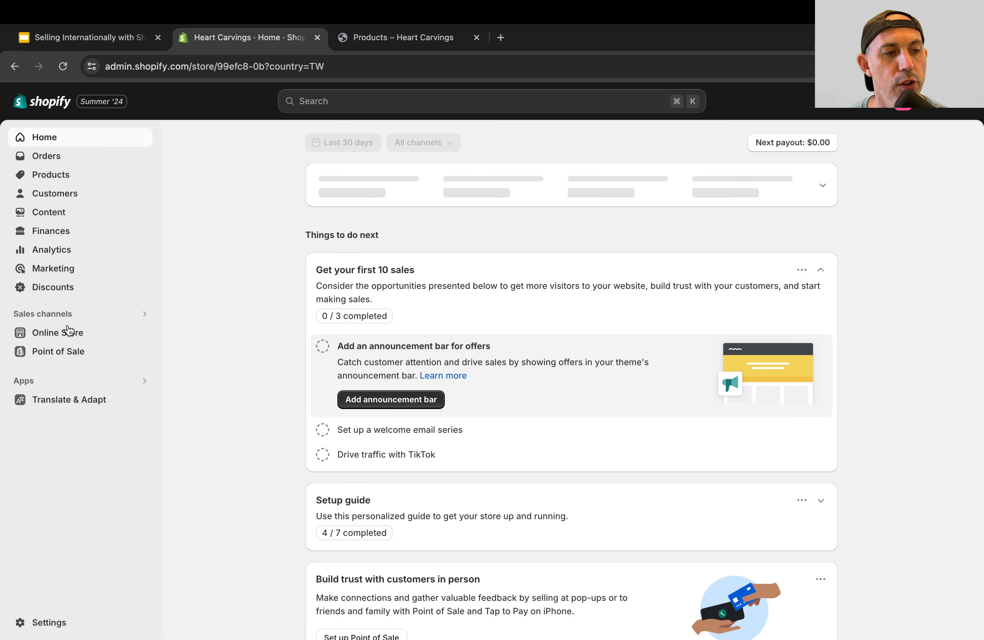
click(62, 619)
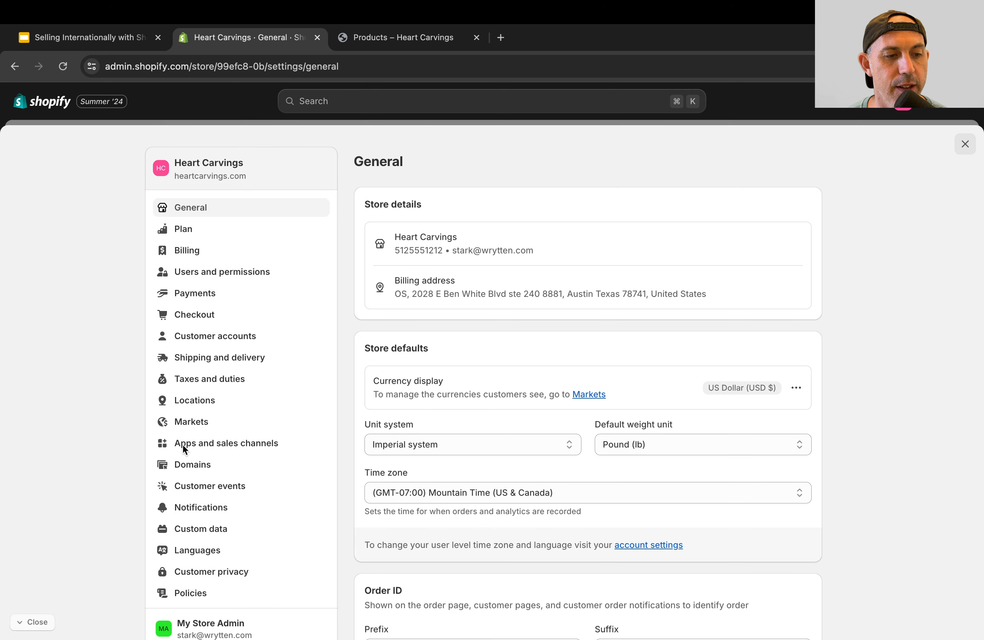
click(278, 363)
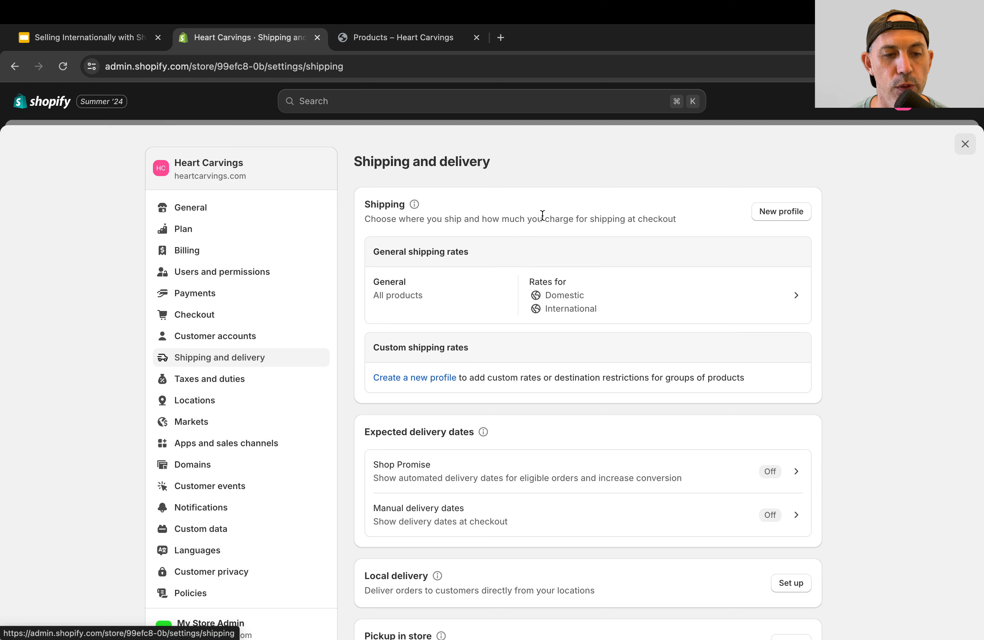
click(730, 302)
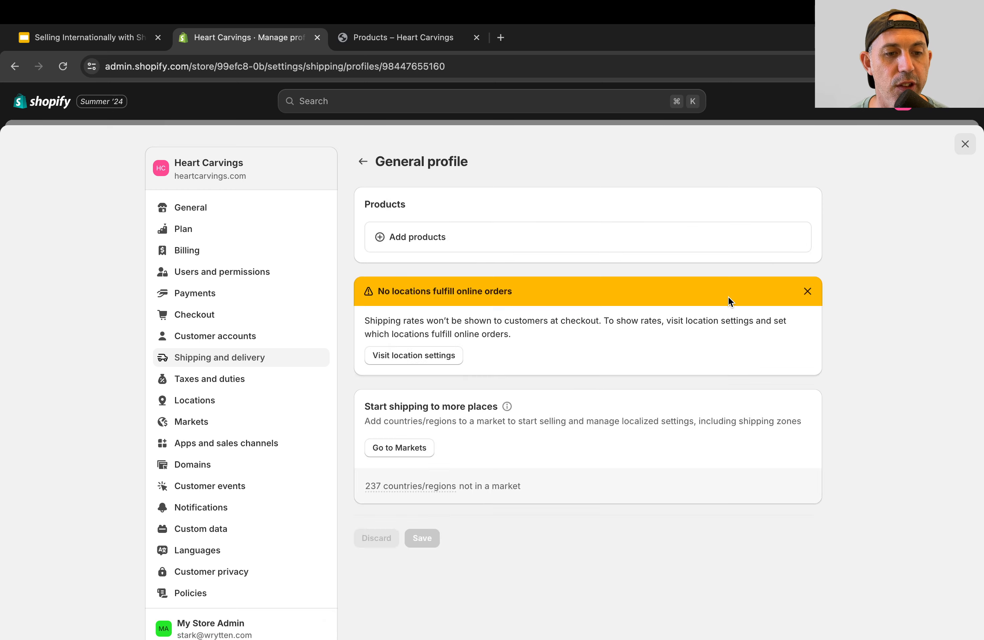
scroll(837, 246, down, 5)
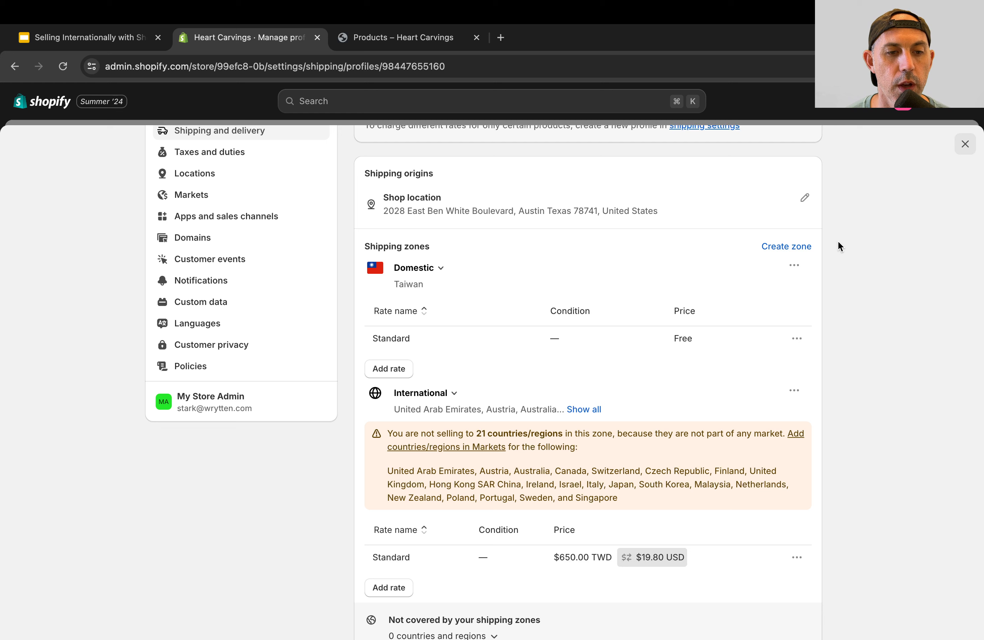
Step: Delete the existing Domestic and International shipping zones from the General profile
click(799, 272)
click(772, 315)
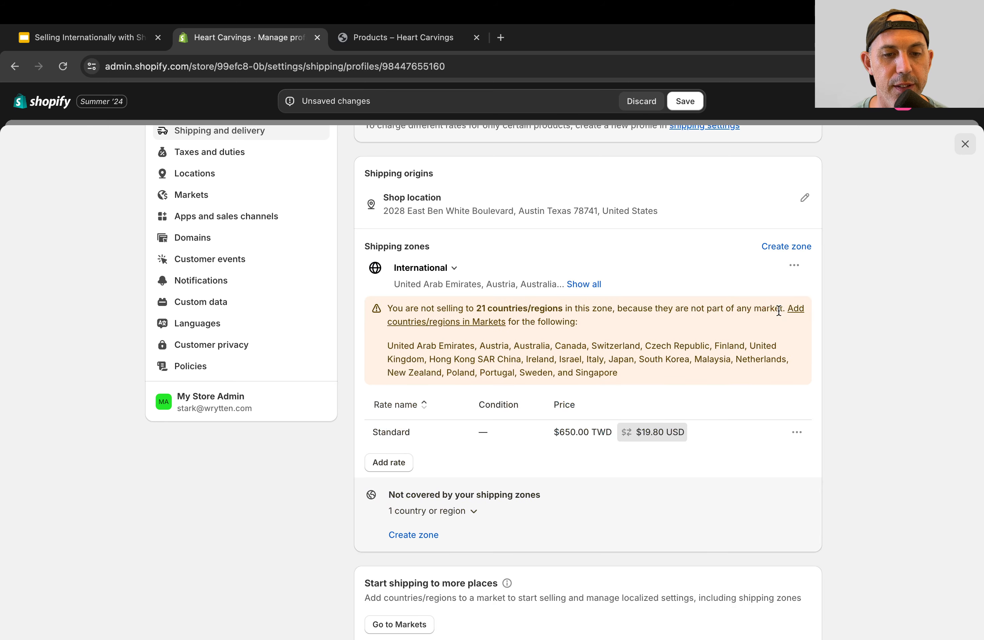
click(793, 268)
click(775, 314)
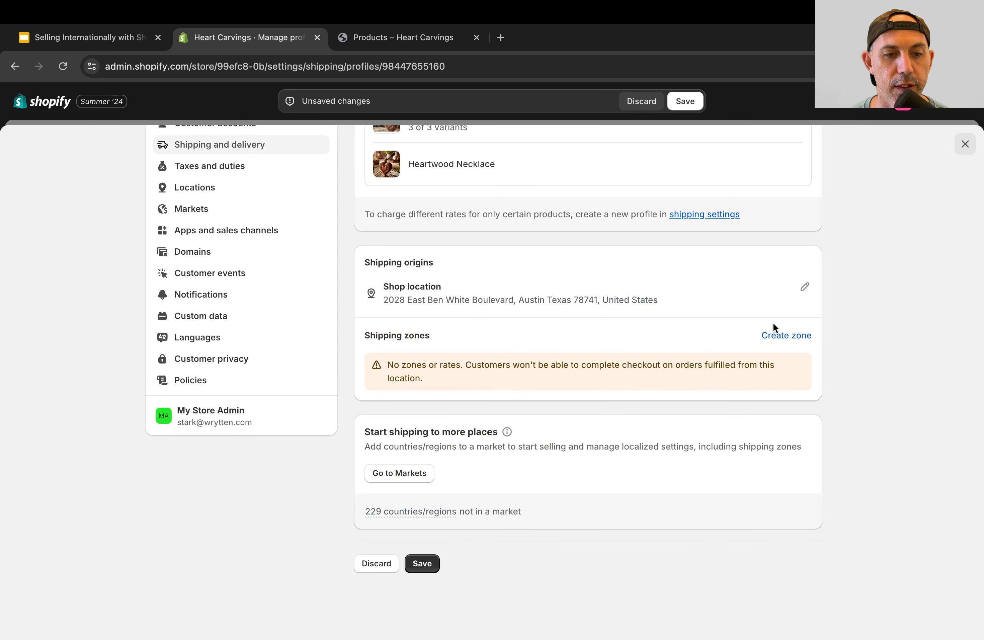
Step: Create a shipping zone that covers only the United States
click(788, 336)
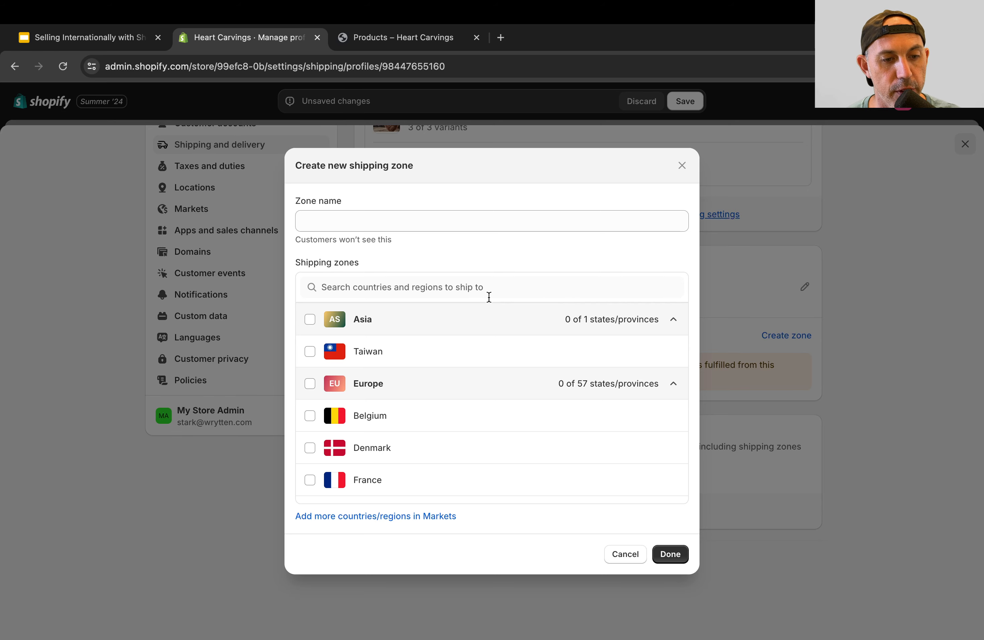
scroll(468, 423, down, 4)
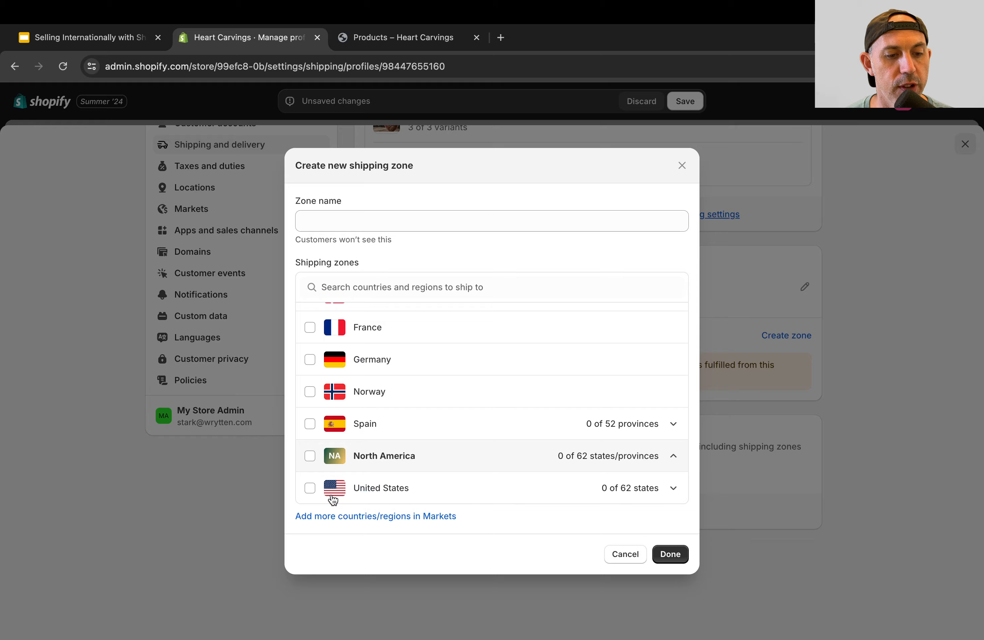
click(332, 495)
click(669, 554)
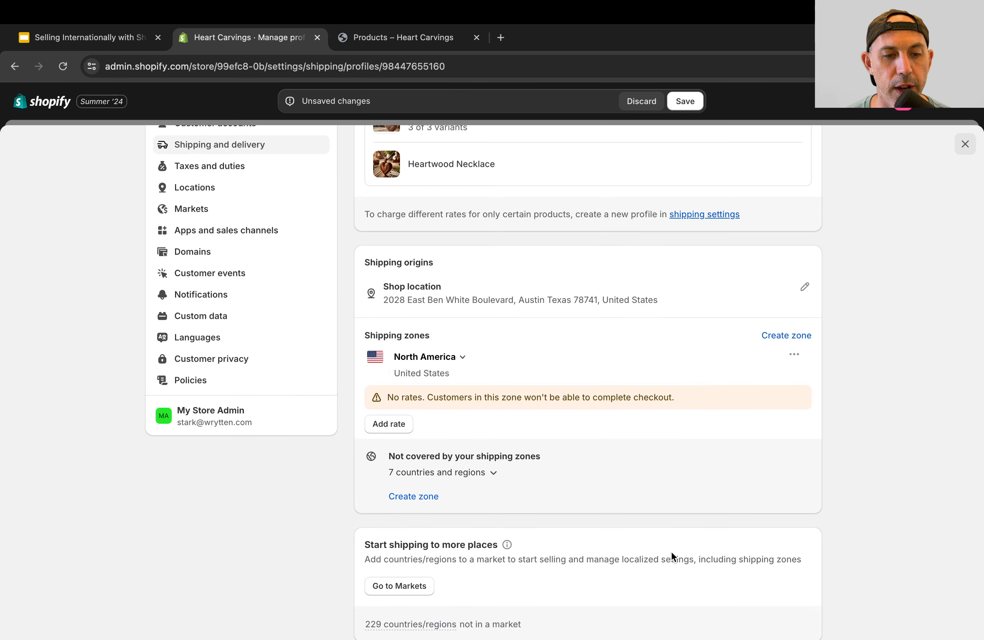
Step: Add a flat Express rate (1 to 2 business days) priced at $5.00 to the United States zone
click(390, 423)
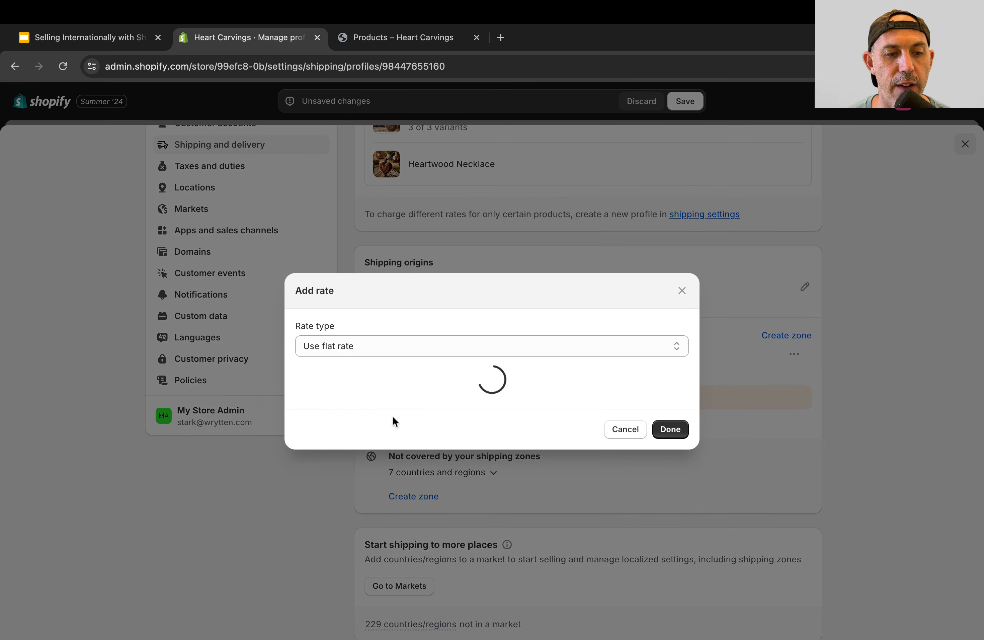
click(481, 260)
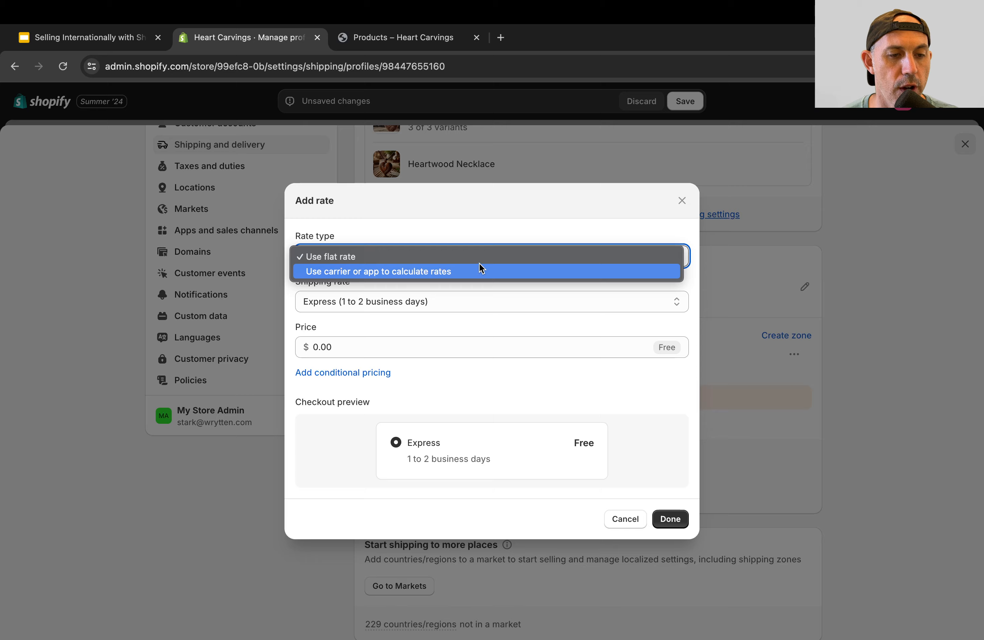
click(449, 257)
click(387, 350)
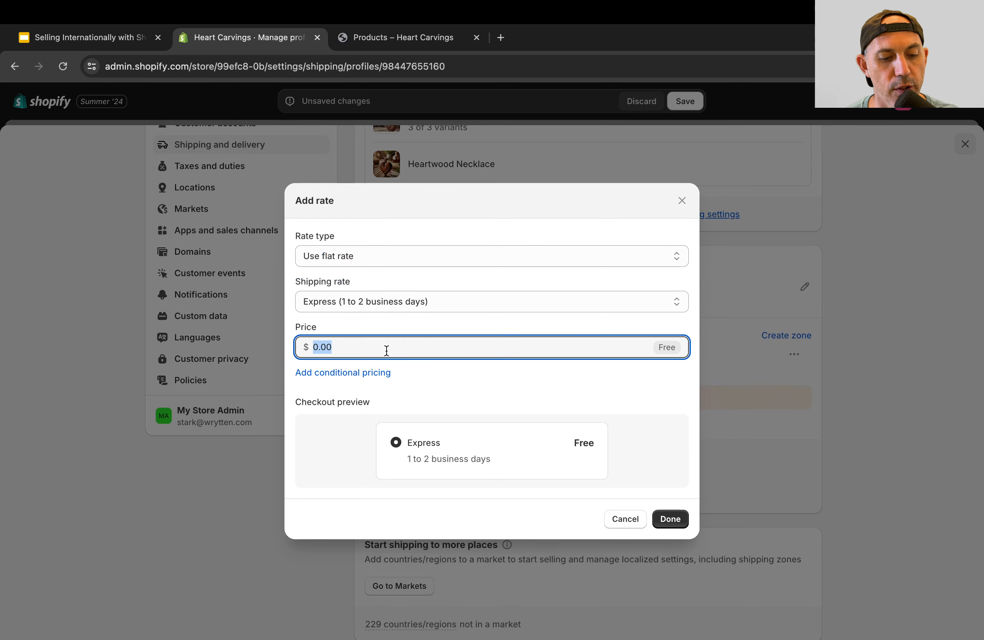
text(5)
click(673, 521)
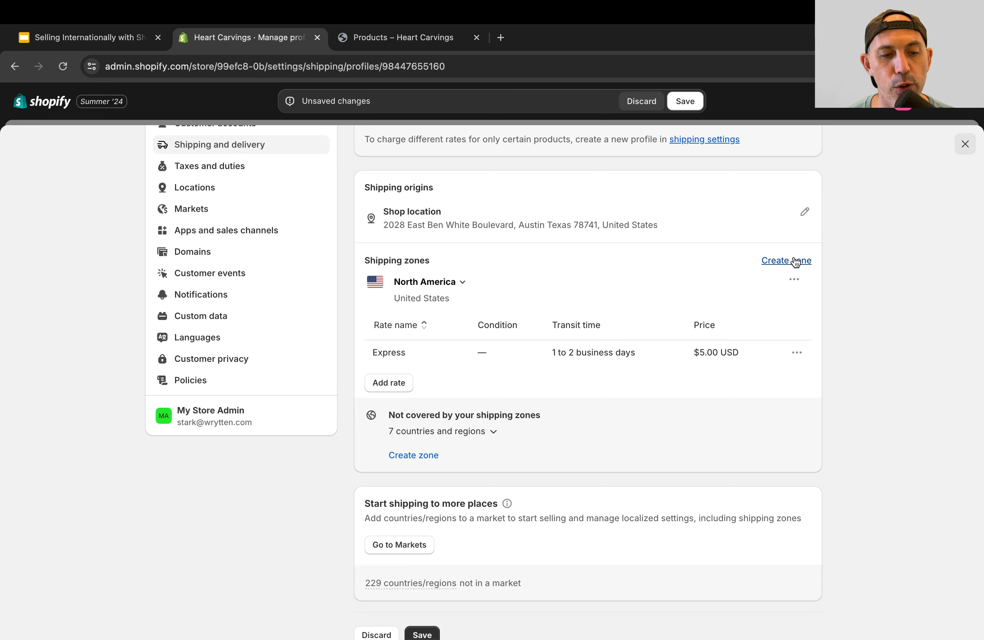
Step: Create a shipping zone named International that covers Taiwan and all listed European countries
click(795, 261)
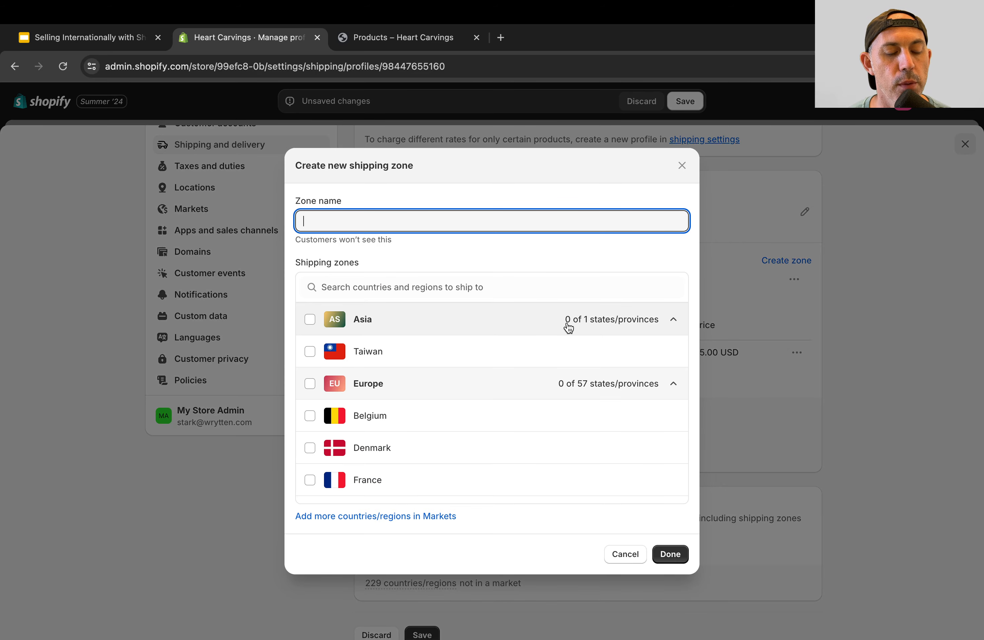
click(309, 351)
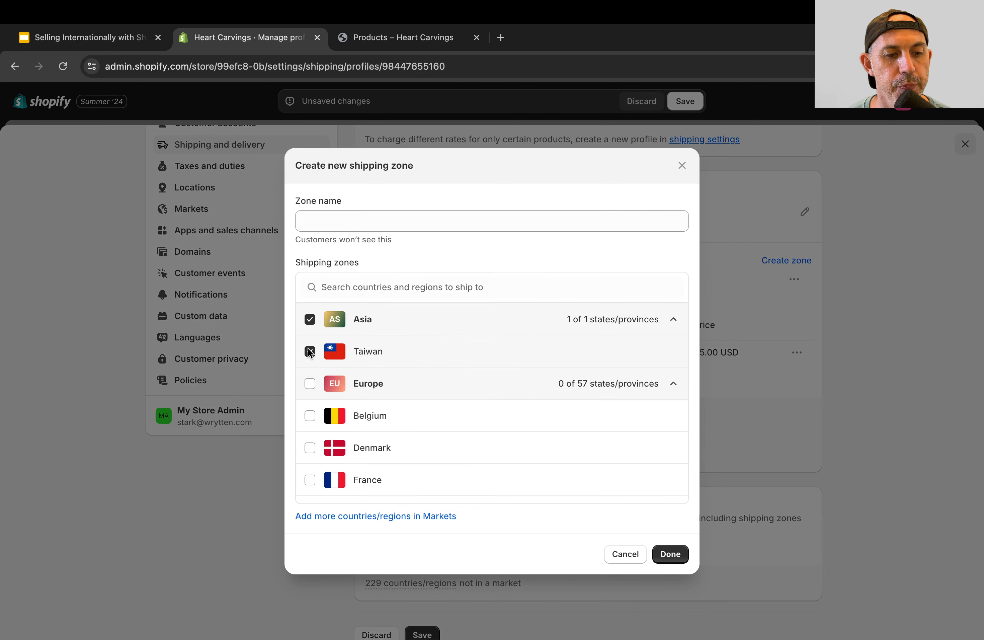
click(310, 383)
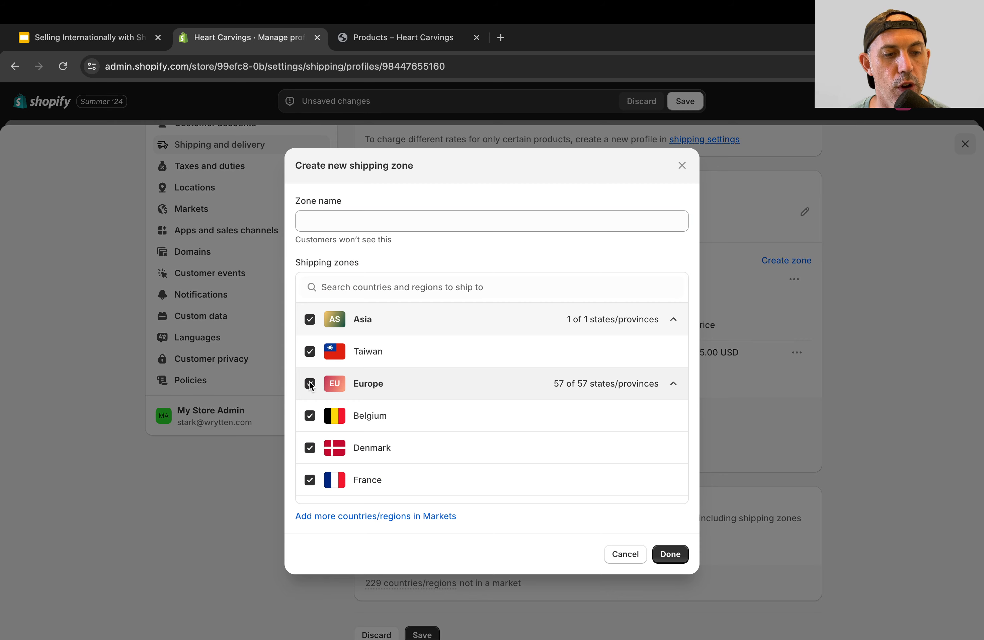
click(670, 555)
click(500, 219)
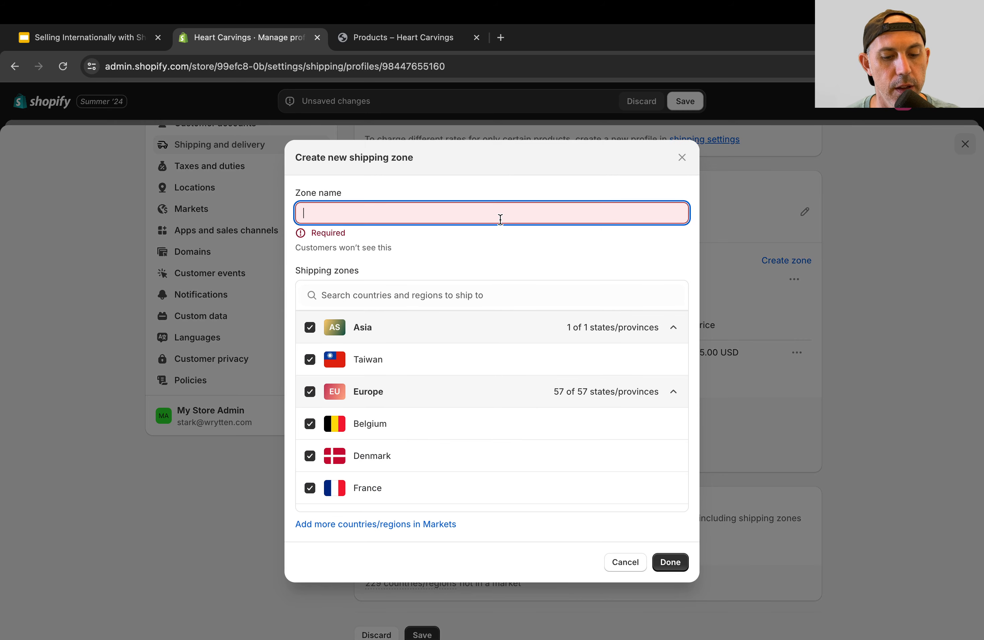
text(Internatio)
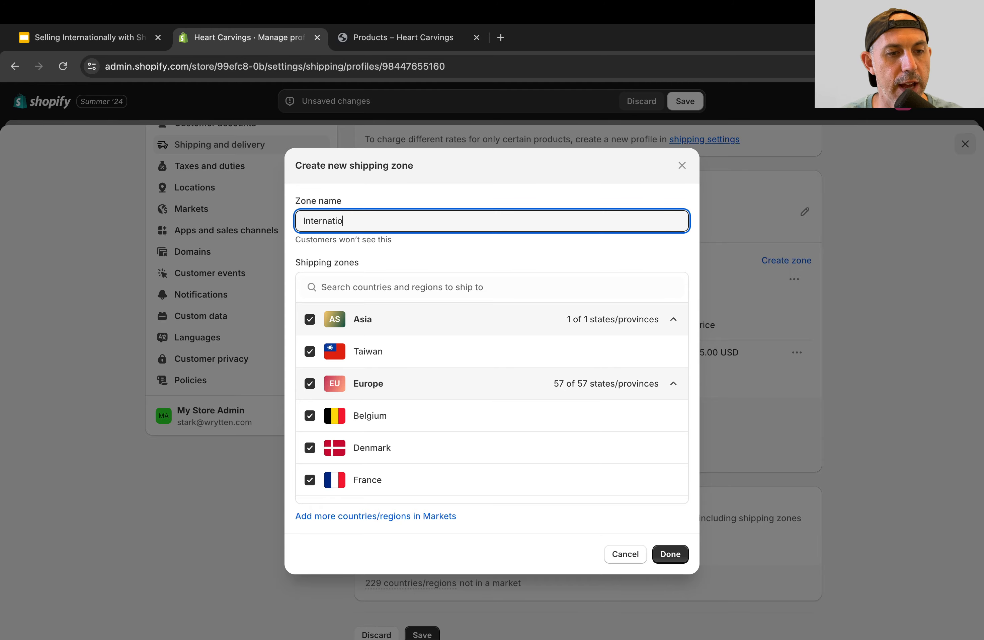
text(nal)
click(669, 554)
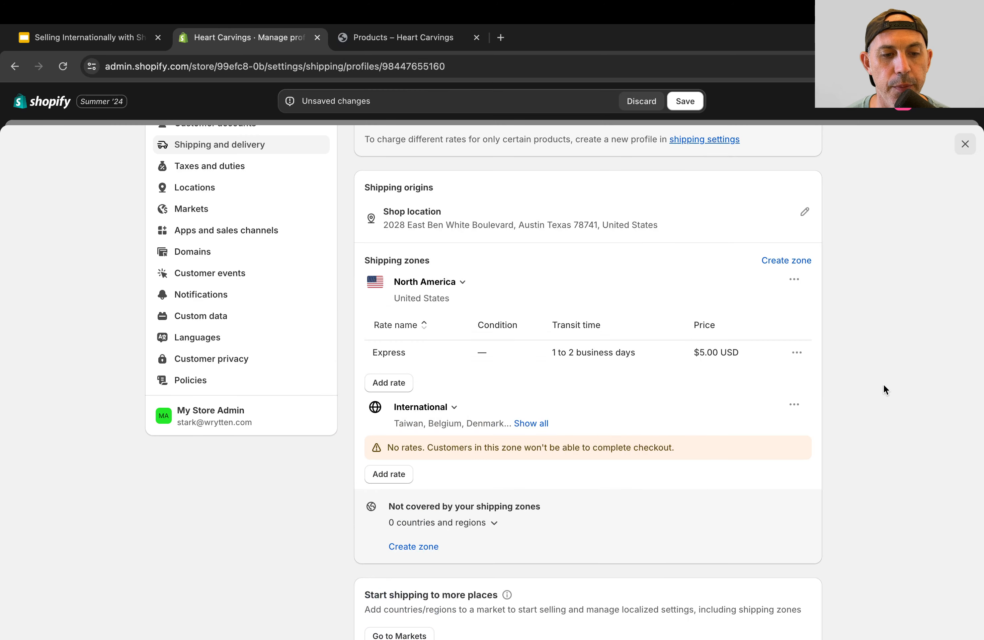
Step: Add a flat Express International rate (1 to 5 business days) priced at $20.00 to the International zone and save the profile
click(386, 474)
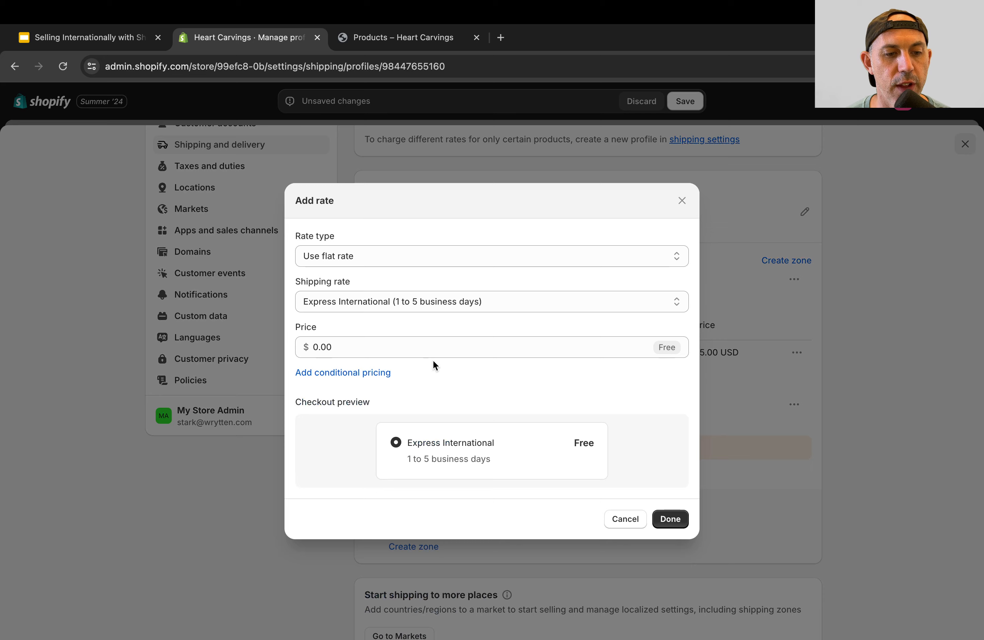
click(431, 342)
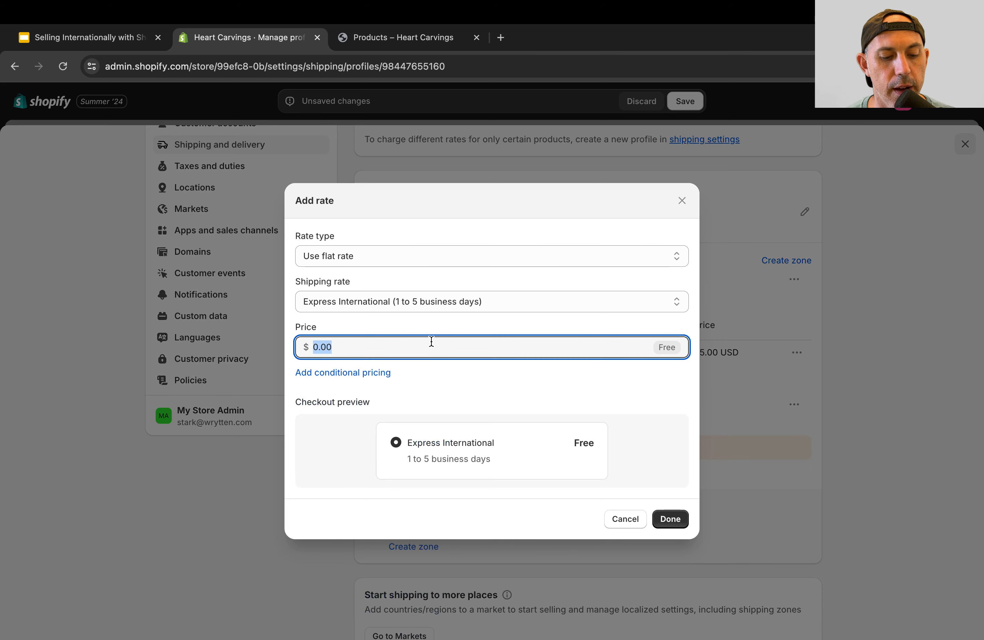
text(20)
click(671, 517)
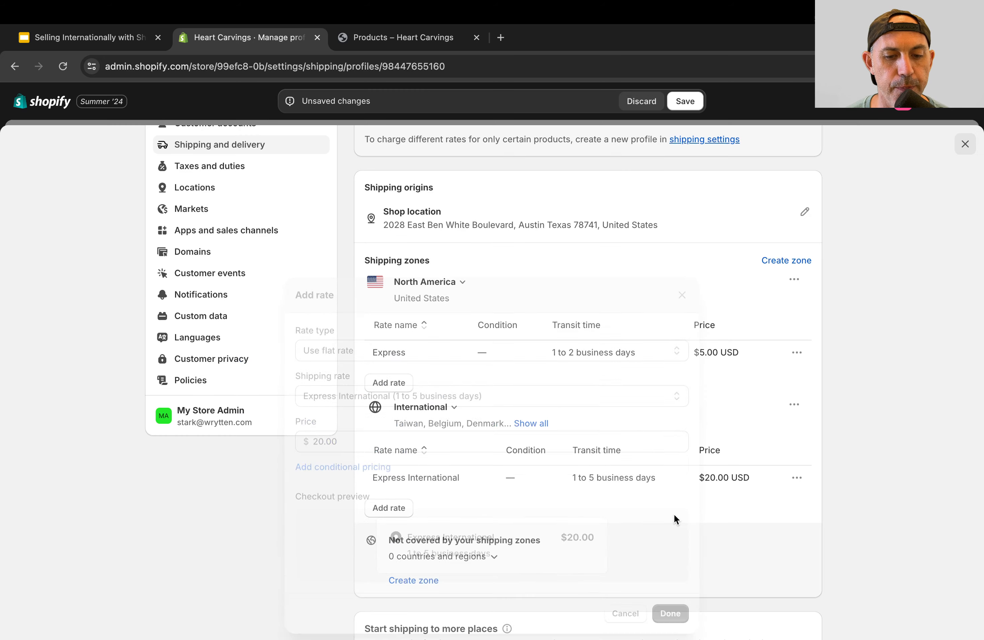
scroll(862, 405, down, 2)
scroll(766, 180, up, 3)
click(685, 101)
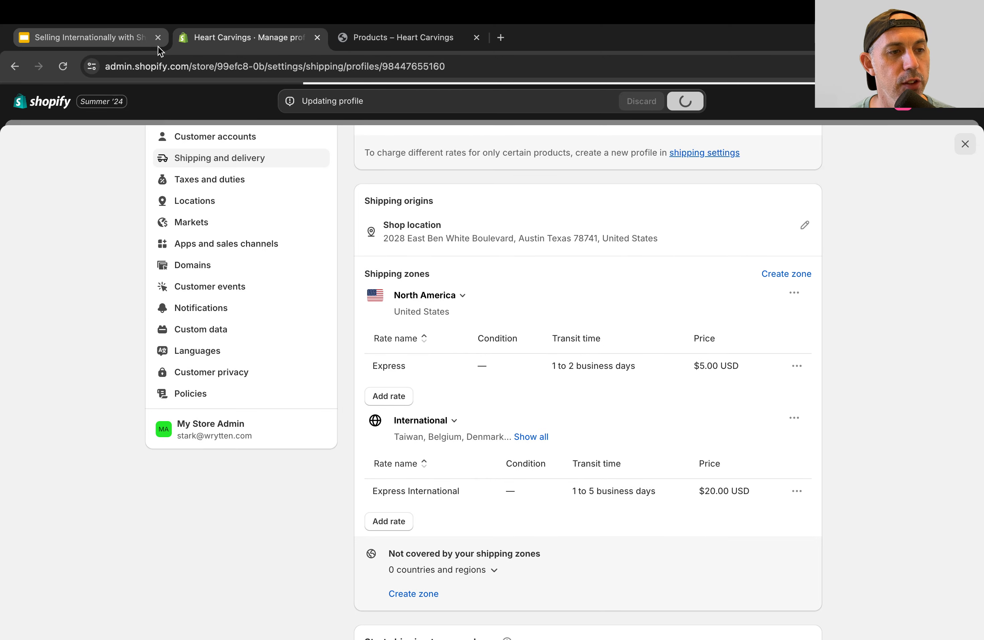
Step: Review the Ship Only and Separate Stores for Each Country methods in the Google Slides presentation, comparing them with the saved Shopify shipping zones
click(135, 41)
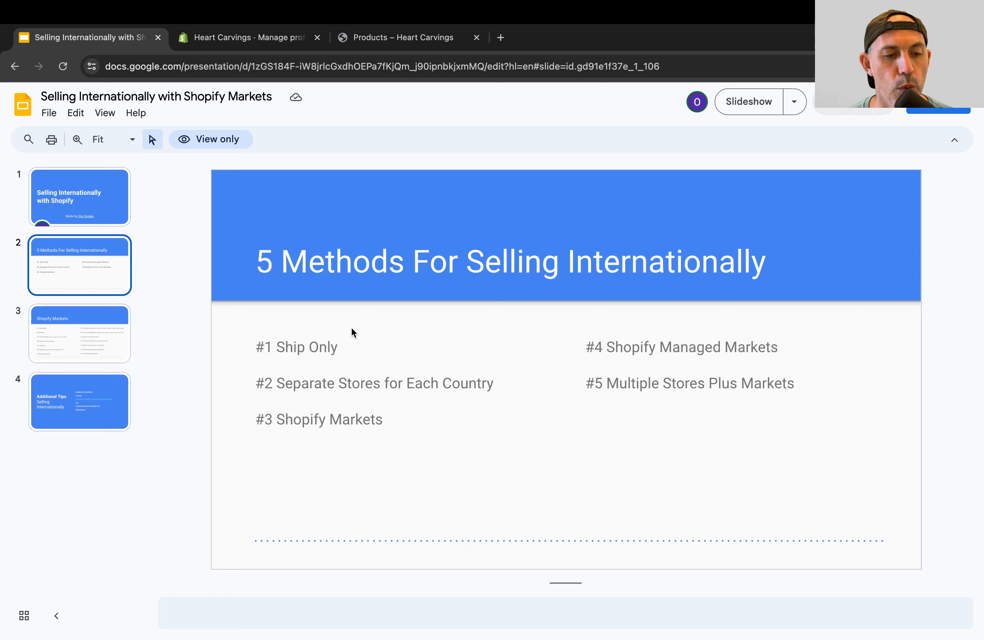
drag(338, 349, 261, 342)
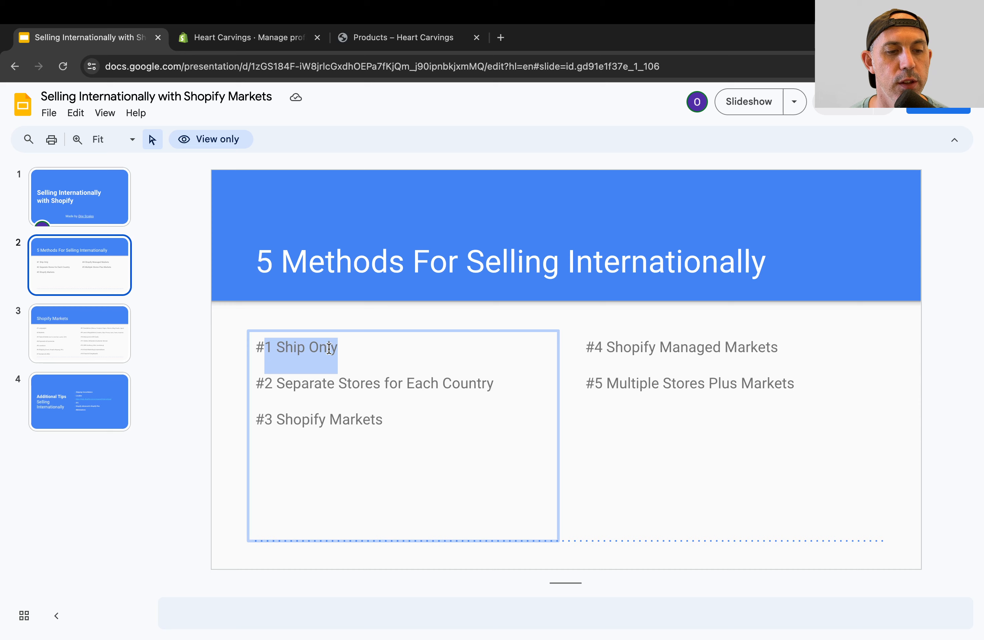
click(289, 39)
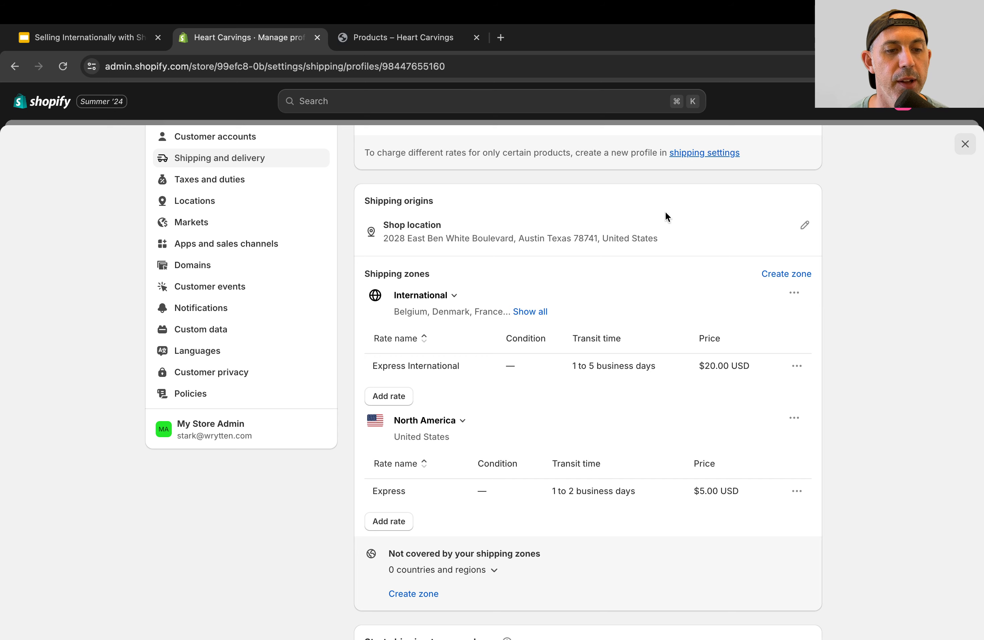
click(116, 36)
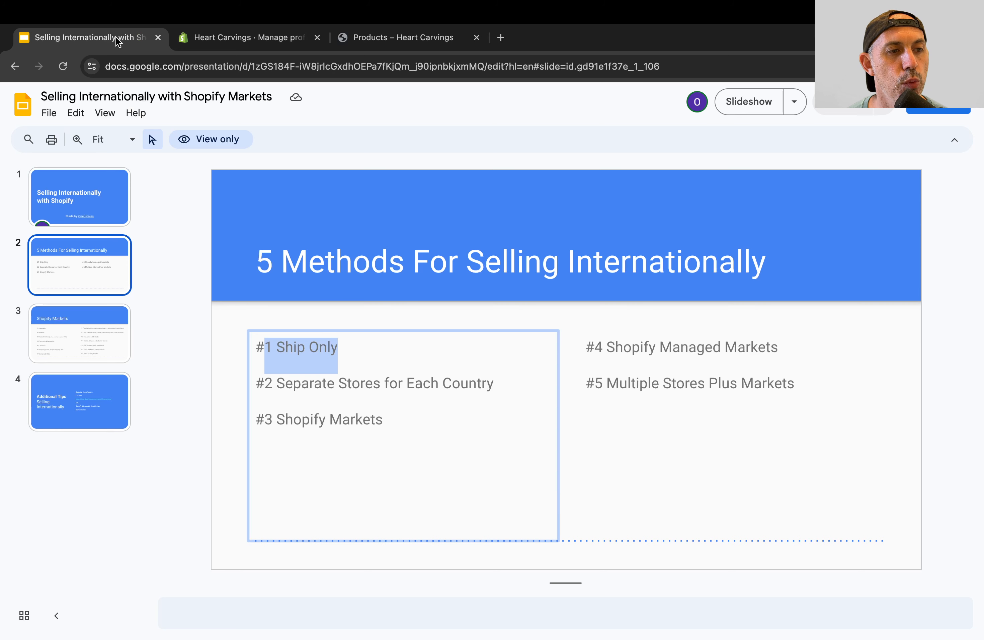
click(282, 37)
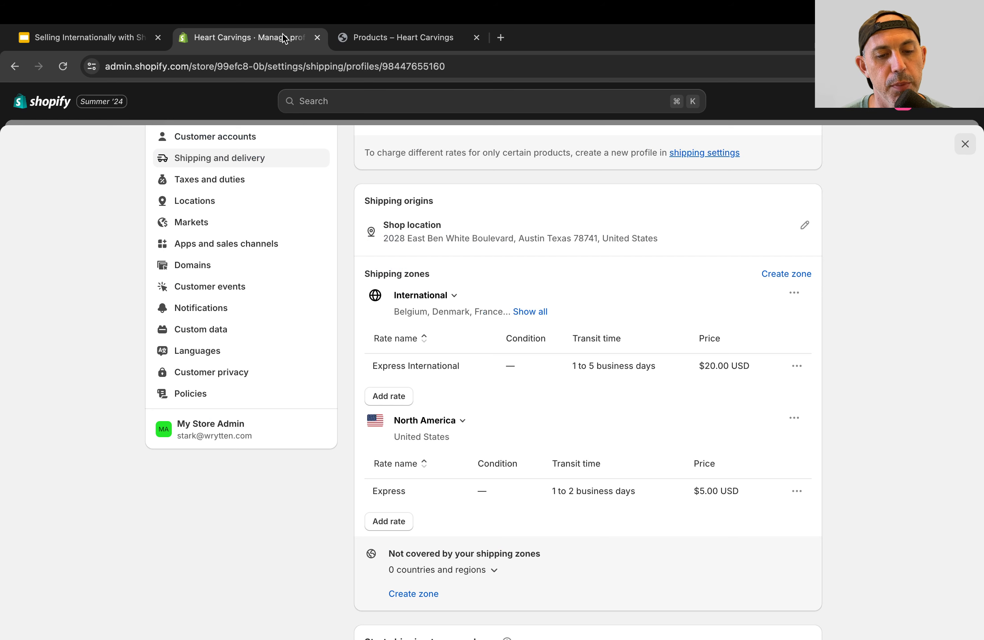
click(114, 41)
drag(357, 343, 250, 346)
triple_click(496, 383)
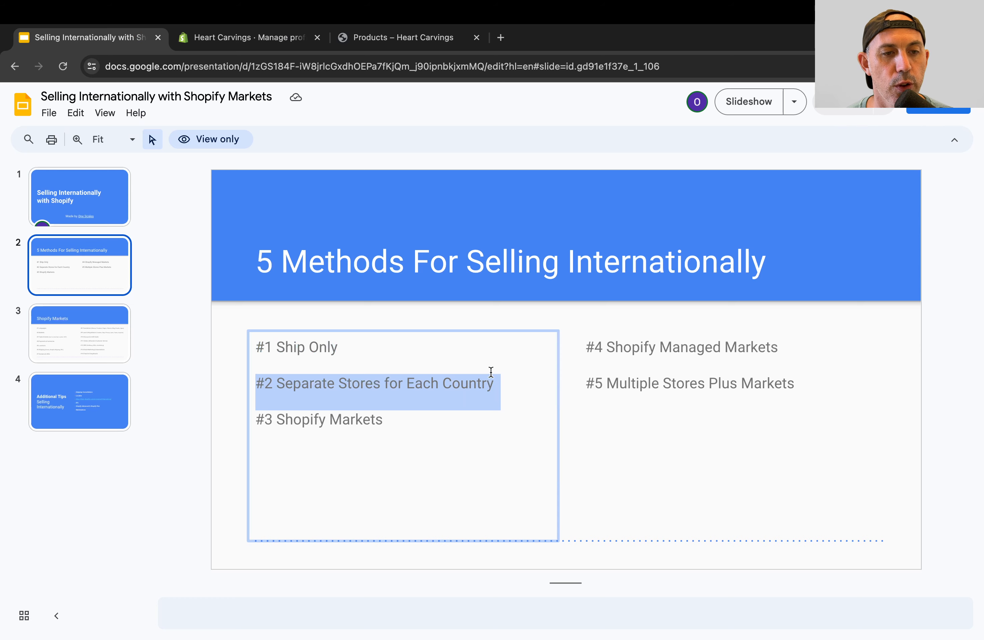
Step: Examine the store's plan details in the Shopify admin settings, then return to the Google Slides presentation
click(274, 37)
scroll(115, 266, up, 5)
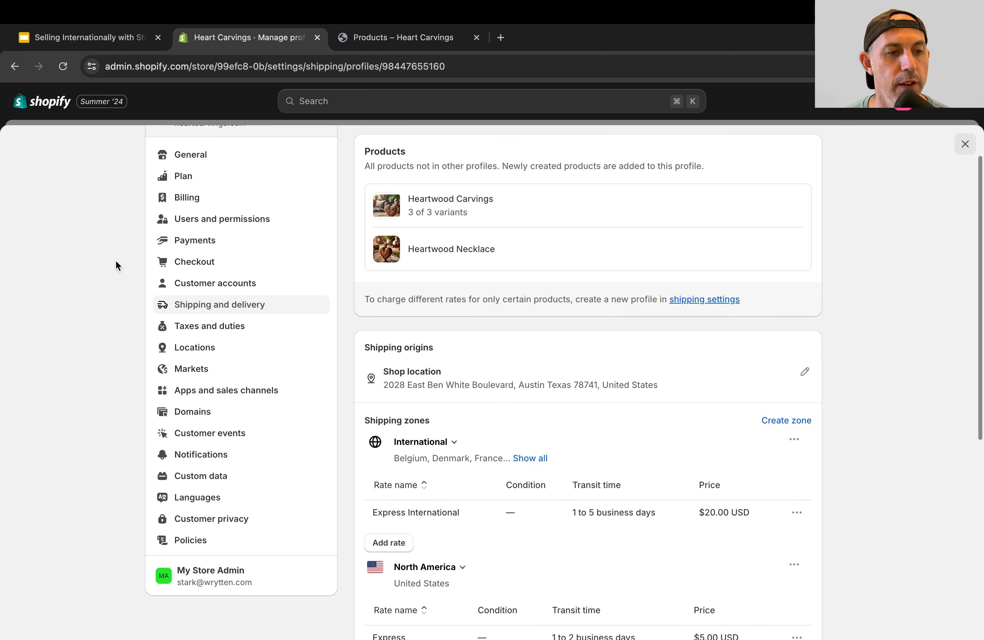
click(273, 209)
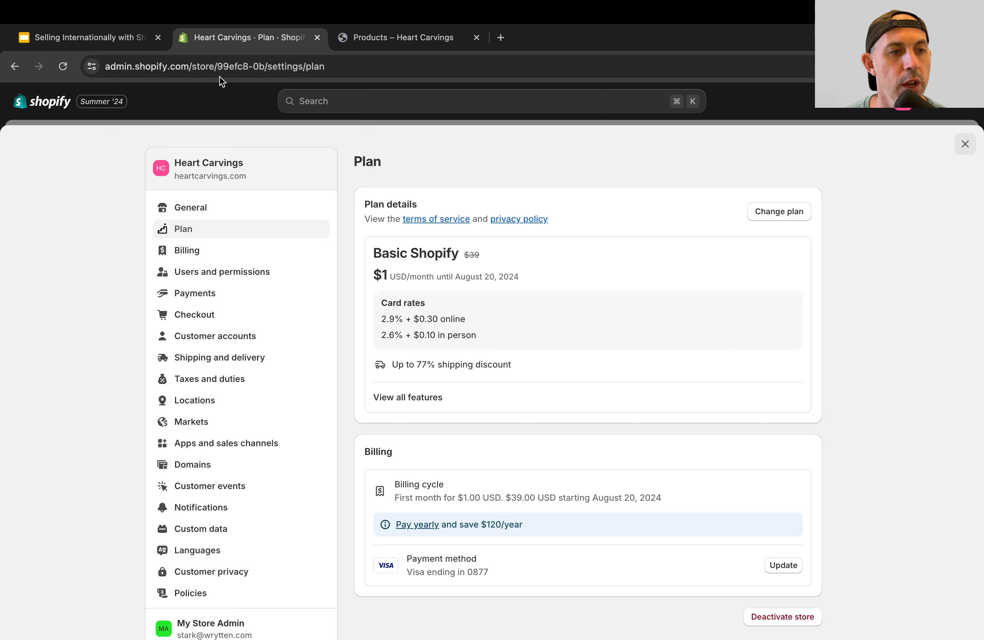
click(124, 36)
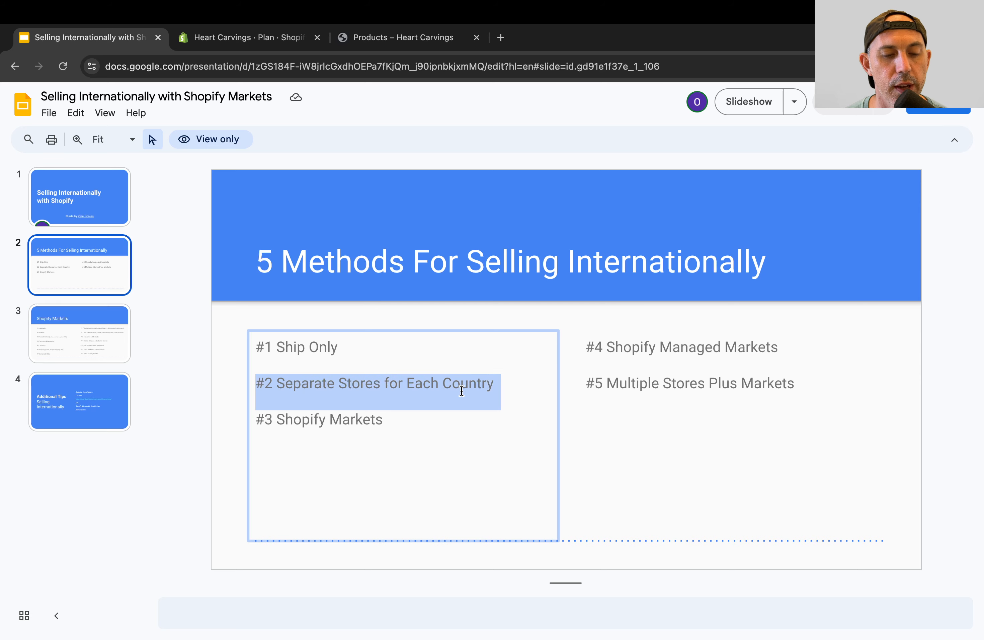
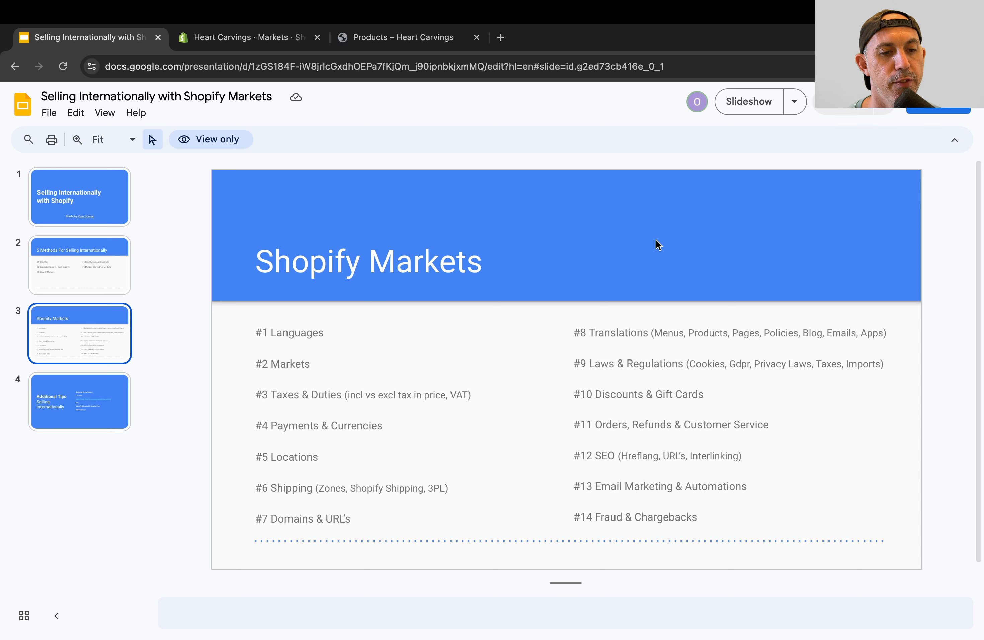
Step: Switch the Heart Carvings storefront's country from the product catalog page to Denmark, with prices in DKK
click(438, 42)
click(741, 132)
click(678, 129)
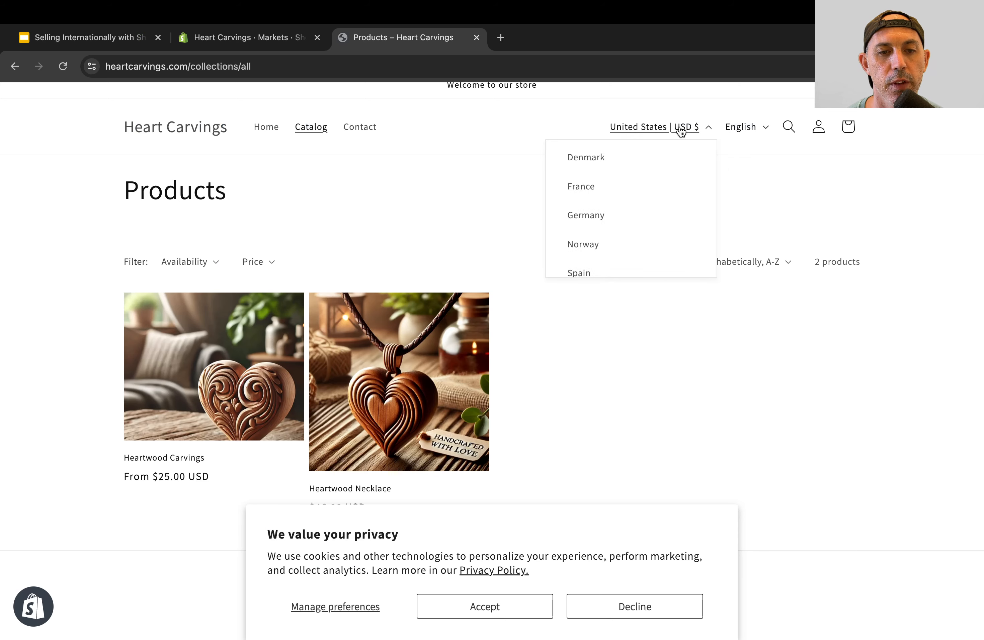
click(594, 164)
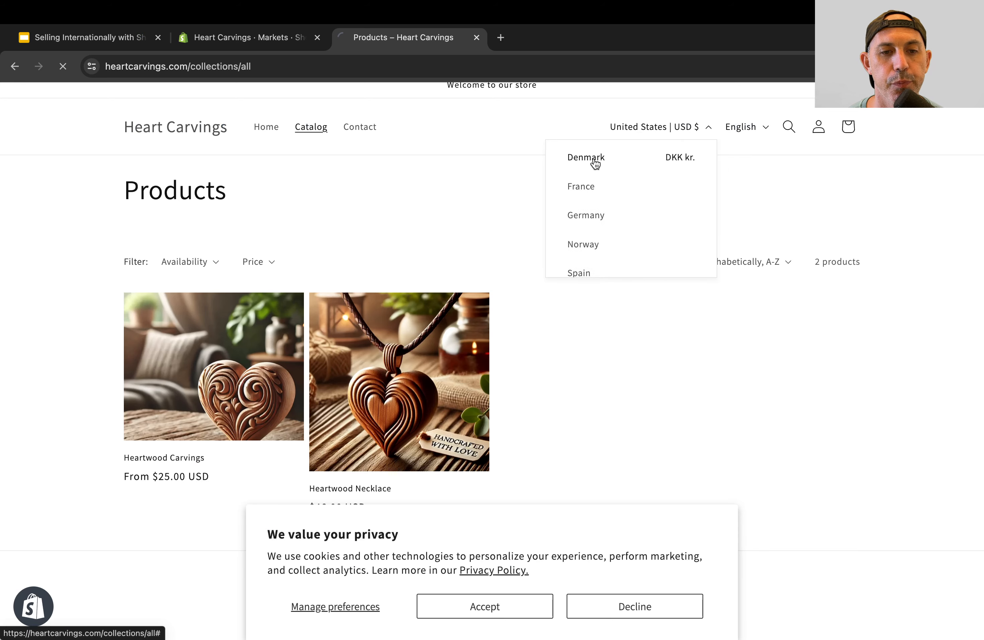
Step: Examine the language and country choices offered on the Denmark storefront
click(751, 144)
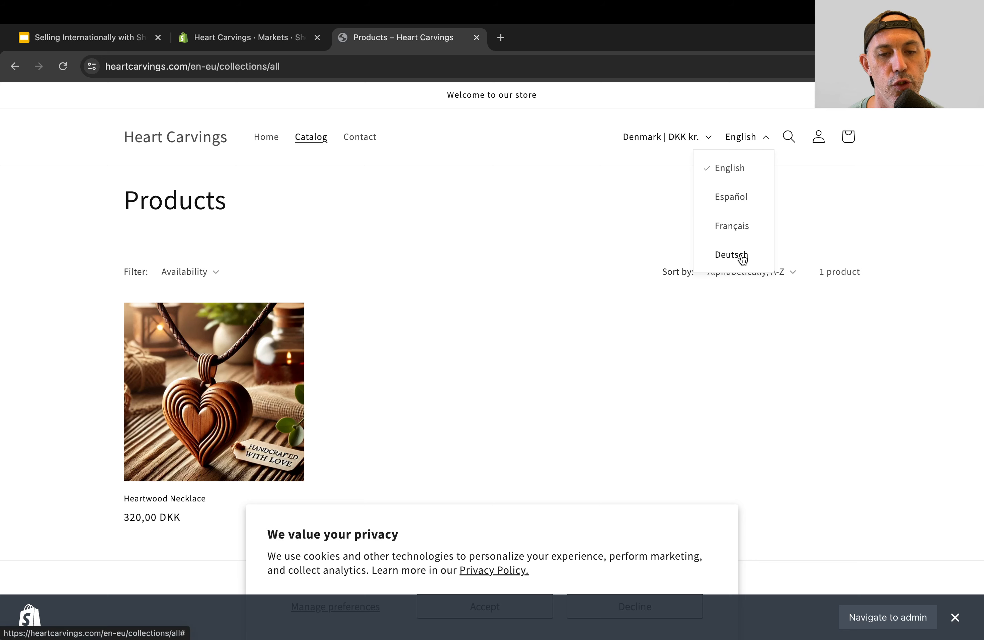
click(553, 187)
click(663, 139)
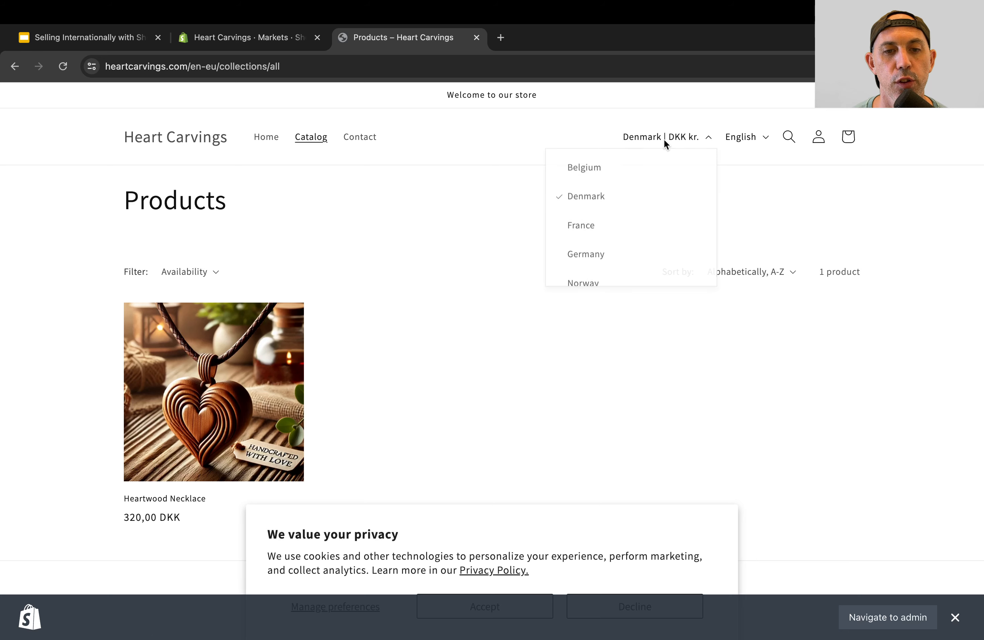
click(664, 140)
Step: Check the Shopify Markets topics in the presentation and open the store's Languages settings in the Shopify admin
click(224, 47)
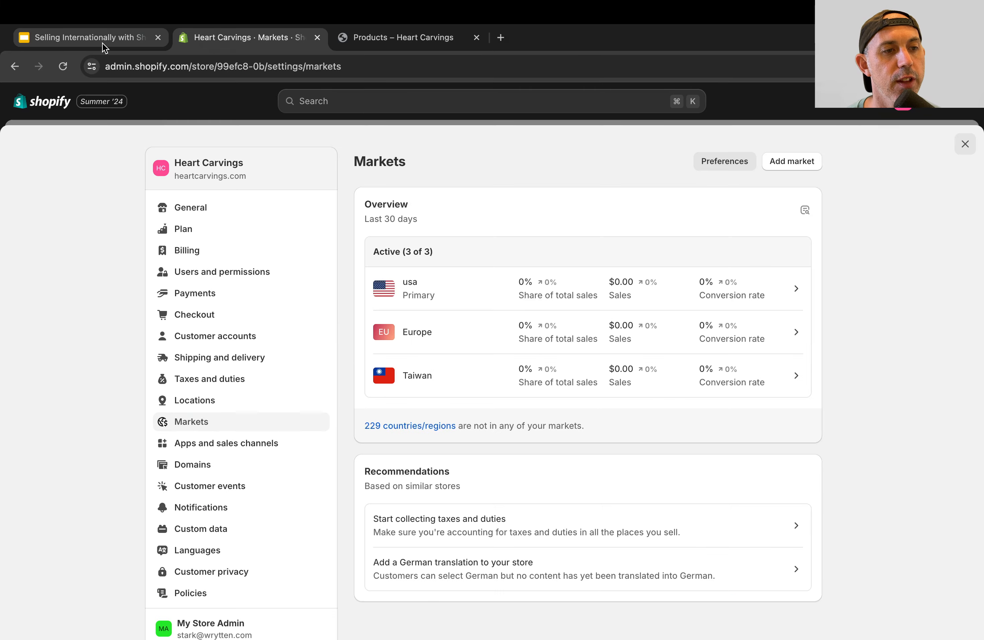
click(103, 43)
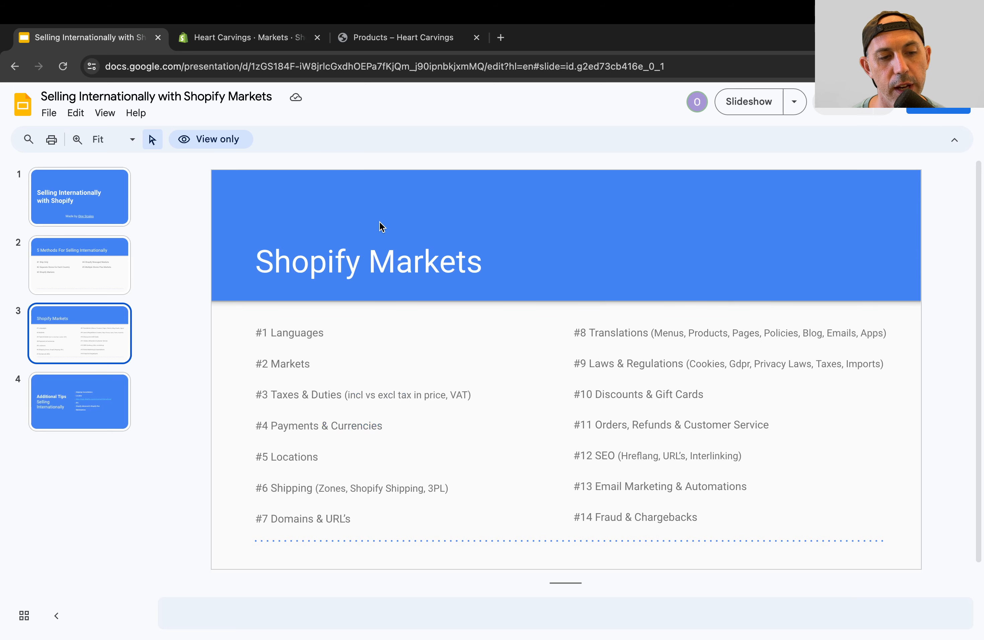
click(276, 38)
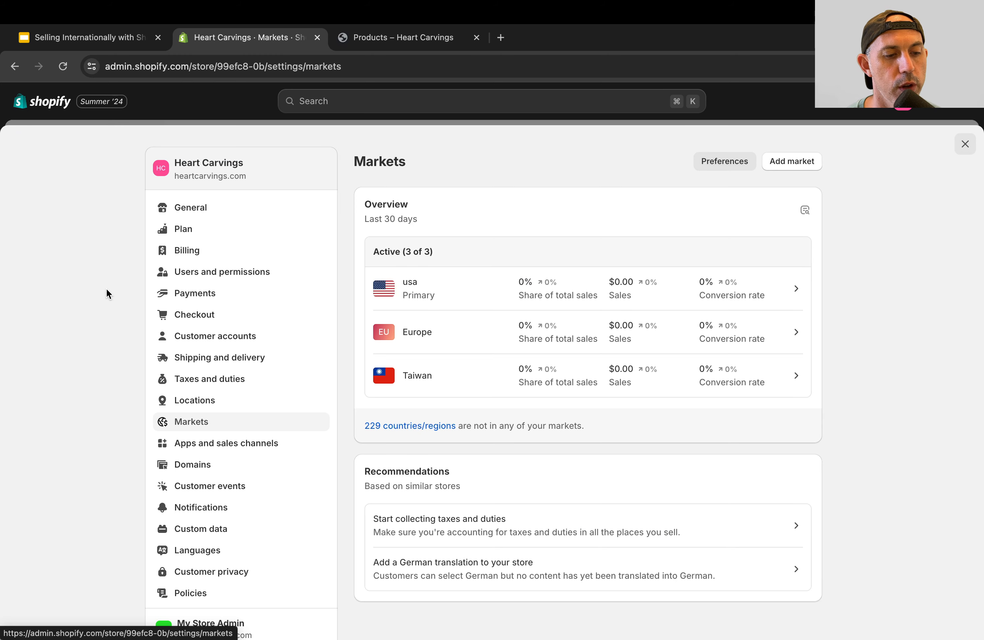
click(264, 551)
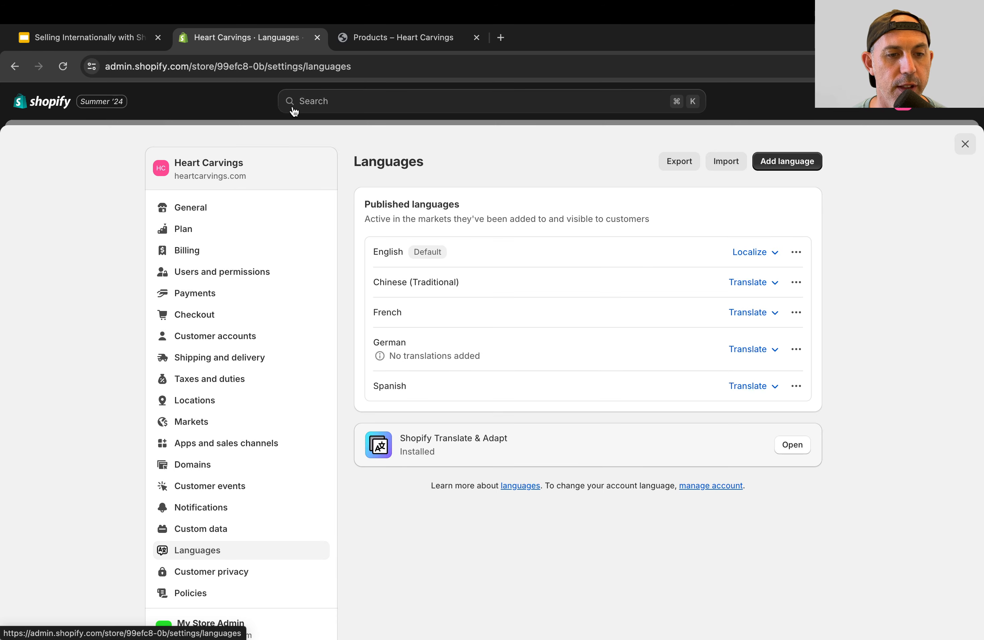
Step: Browse the languages that can be added to the store and the options available for Chinese (Traditional), without adding a language
click(791, 165)
click(461, 361)
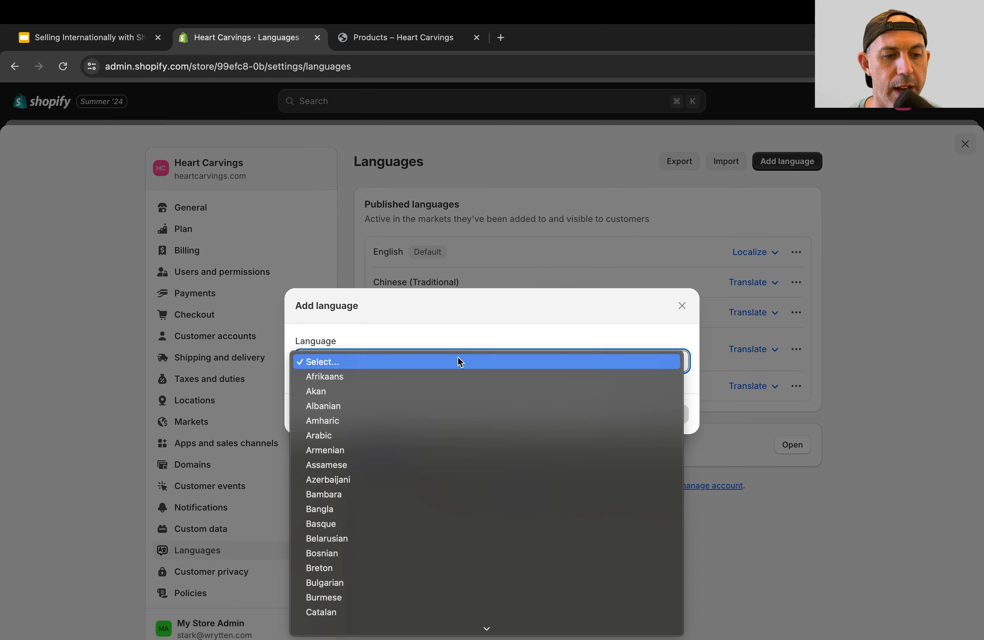
scroll(502, 494, down, 15)
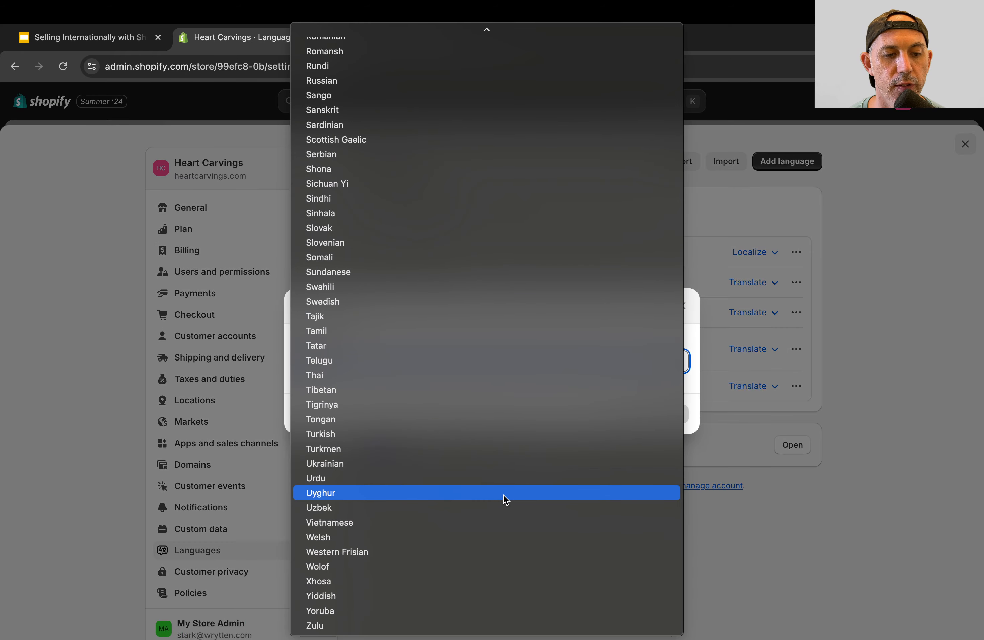
click(936, 408)
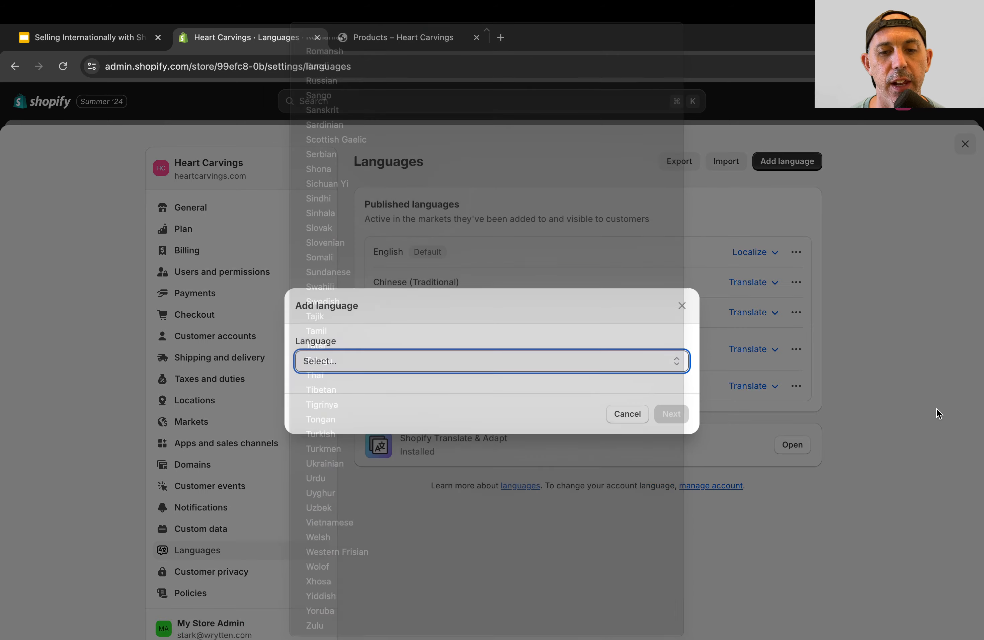
click(681, 306)
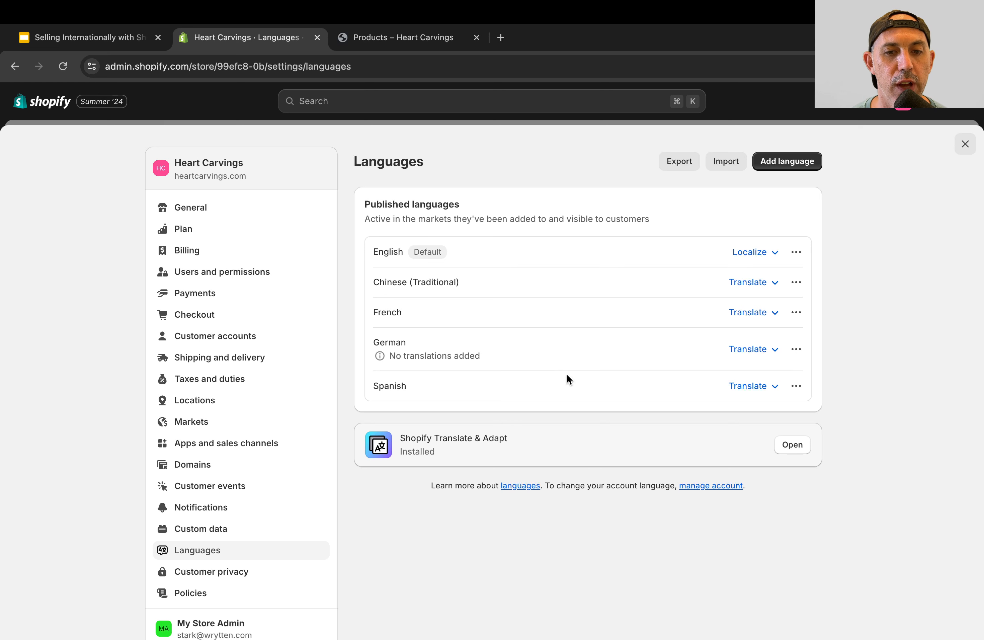
click(800, 284)
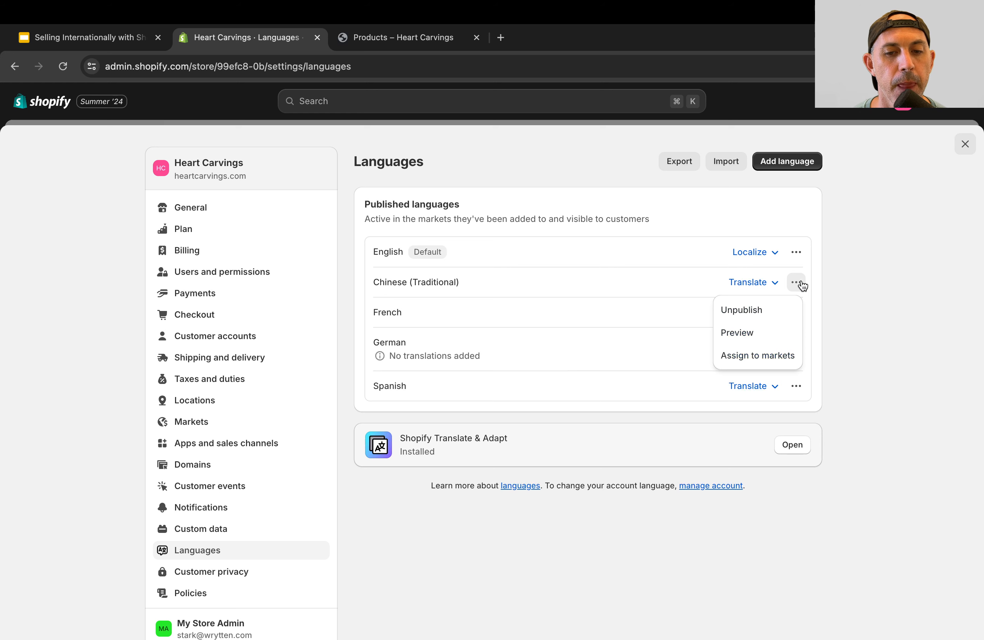
click(844, 286)
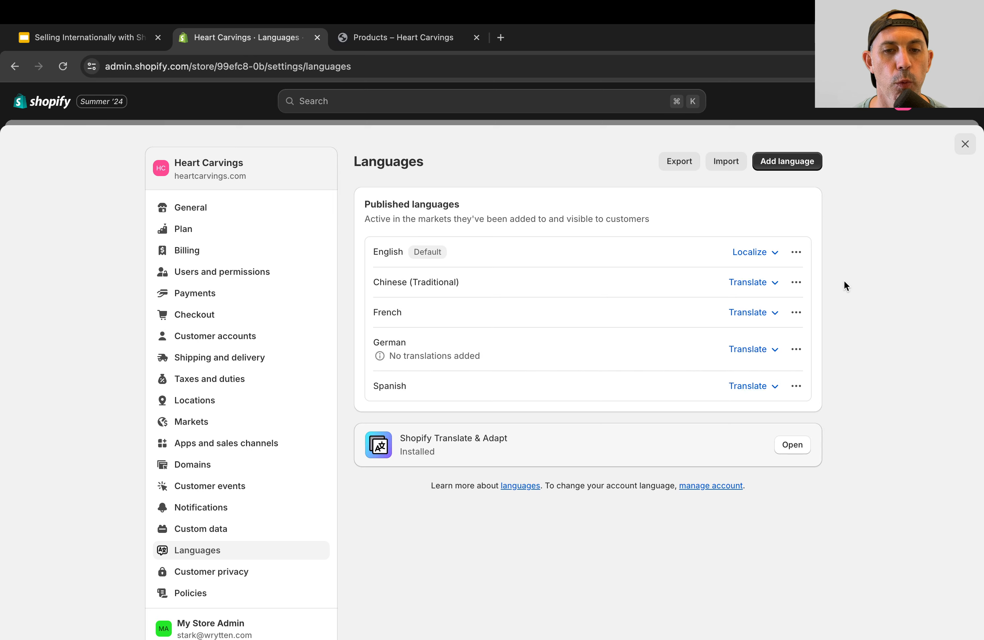
click(793, 169)
click(466, 357)
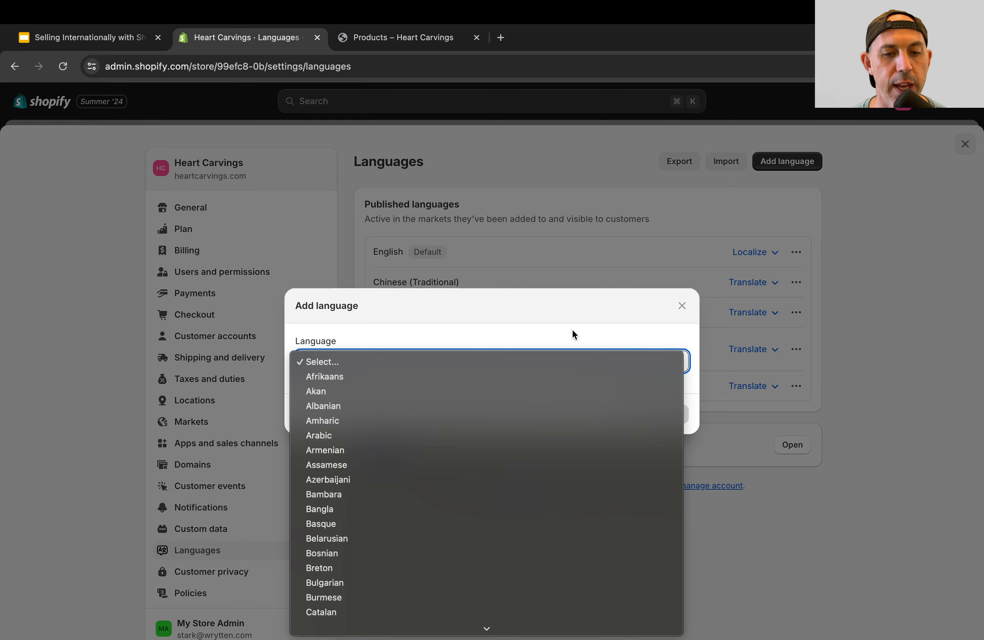
click(681, 306)
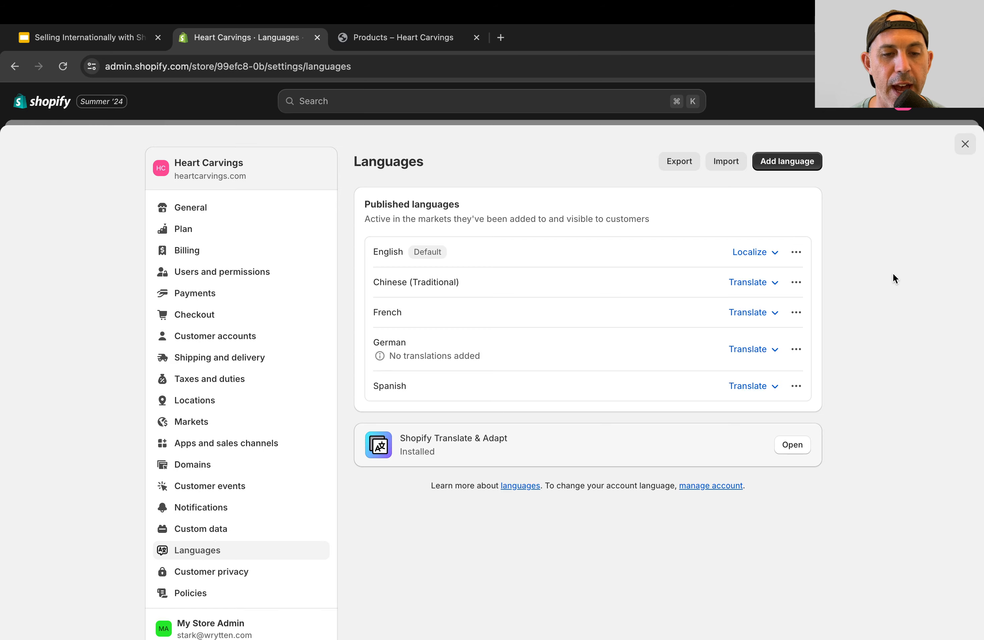
Step: Reopen the product catalog on the Denmark version of the Heart Carvings storefront for review
click(418, 34)
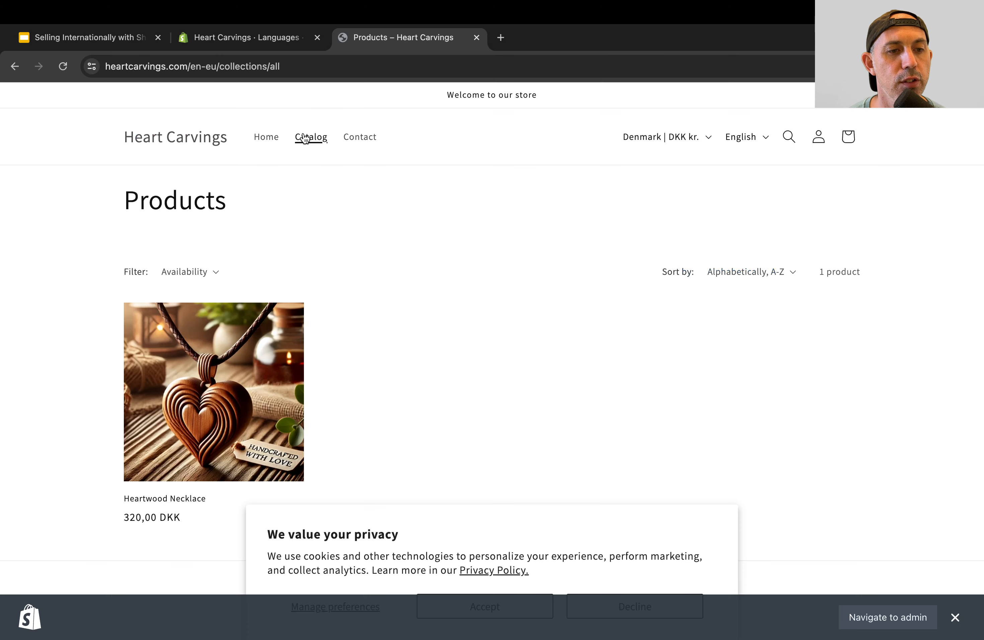
click(323, 141)
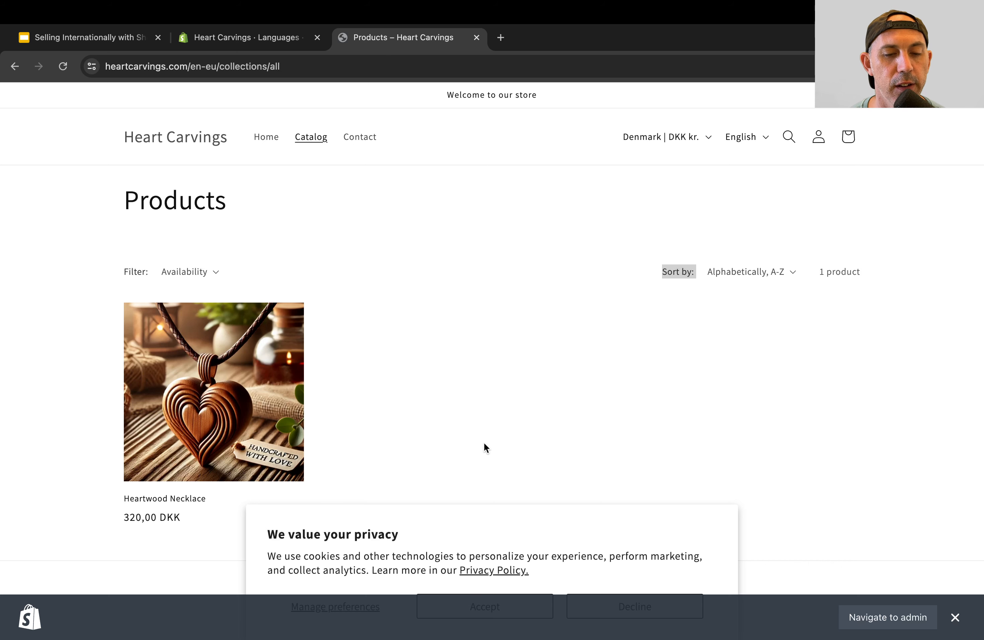
Step: Switch to the Shopify admin, leave the Languages settings and open the Translate & Adapt app
click(246, 35)
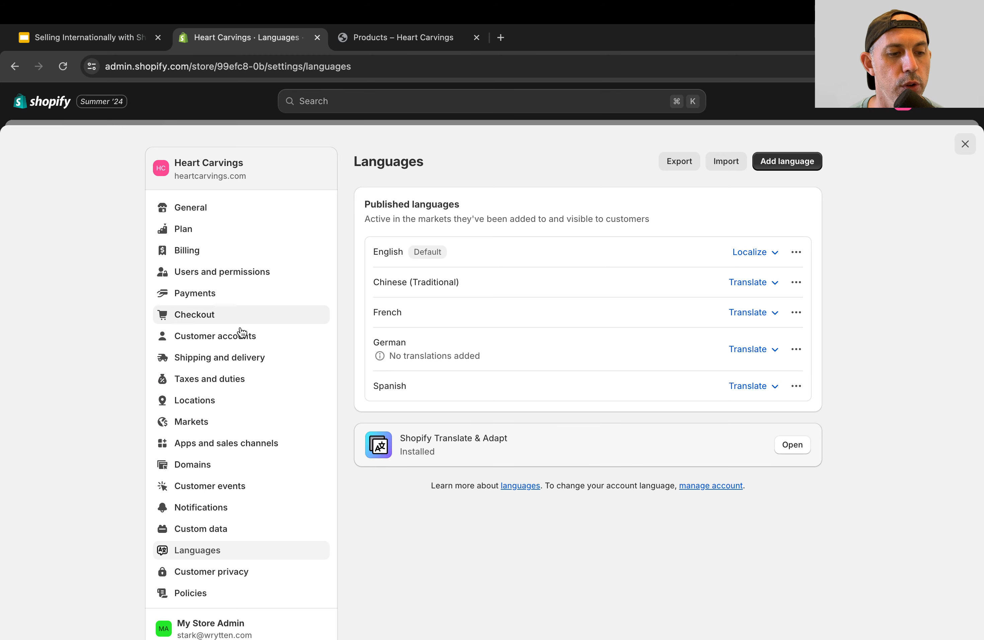
click(250, 102)
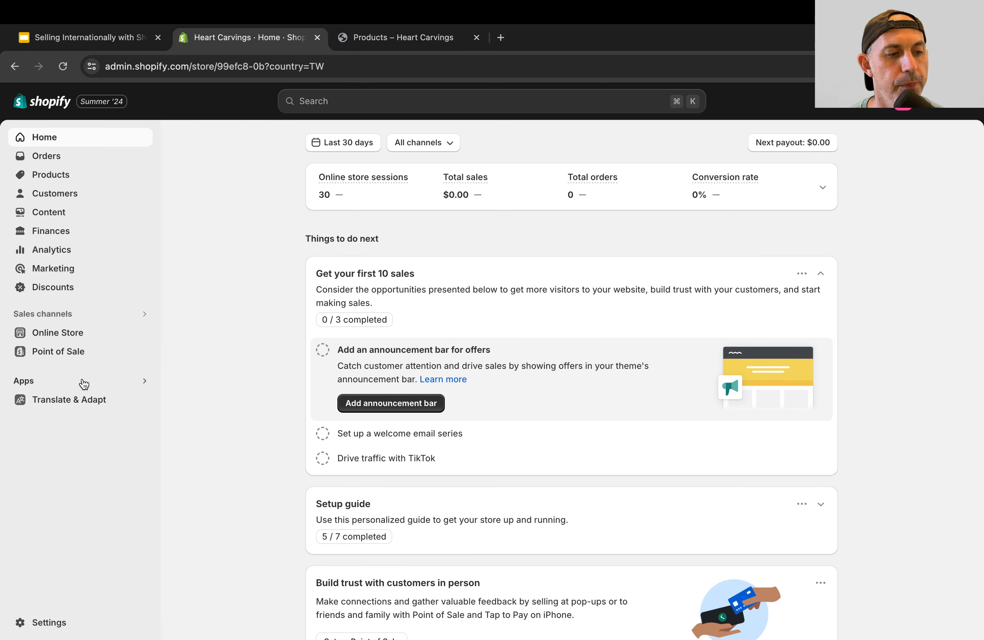
click(77, 381)
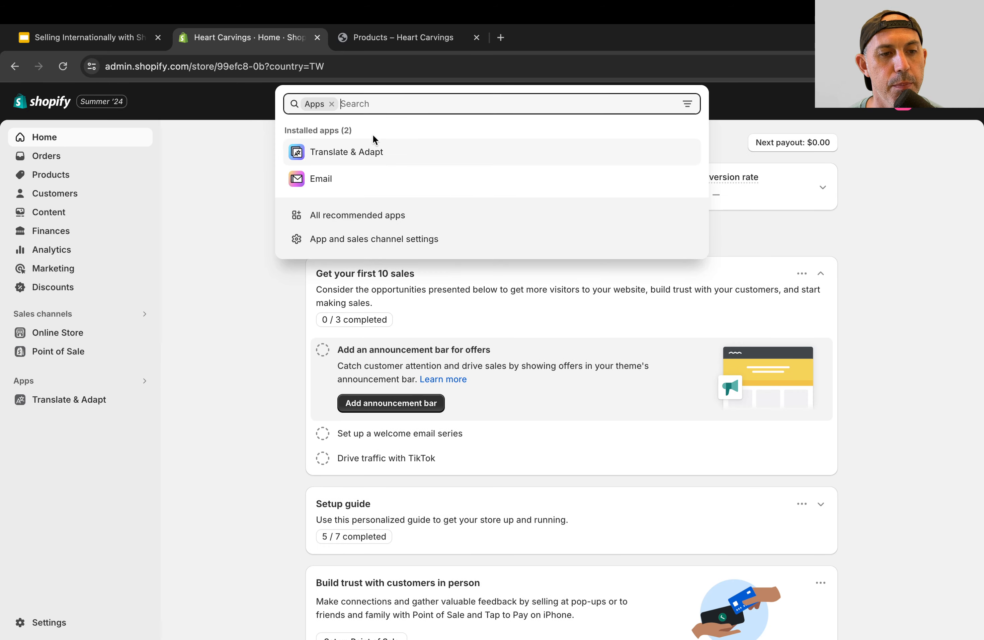
click(107, 400)
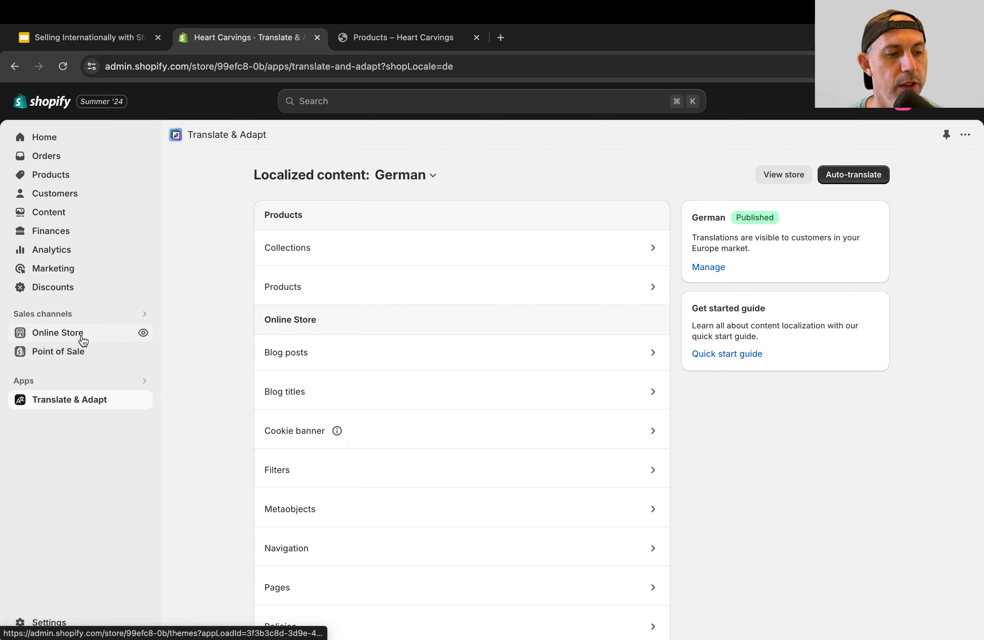
Step: Reopen the store's Languages settings and examine the actions available for the English and Chinese (Traditional) published languages
click(52, 621)
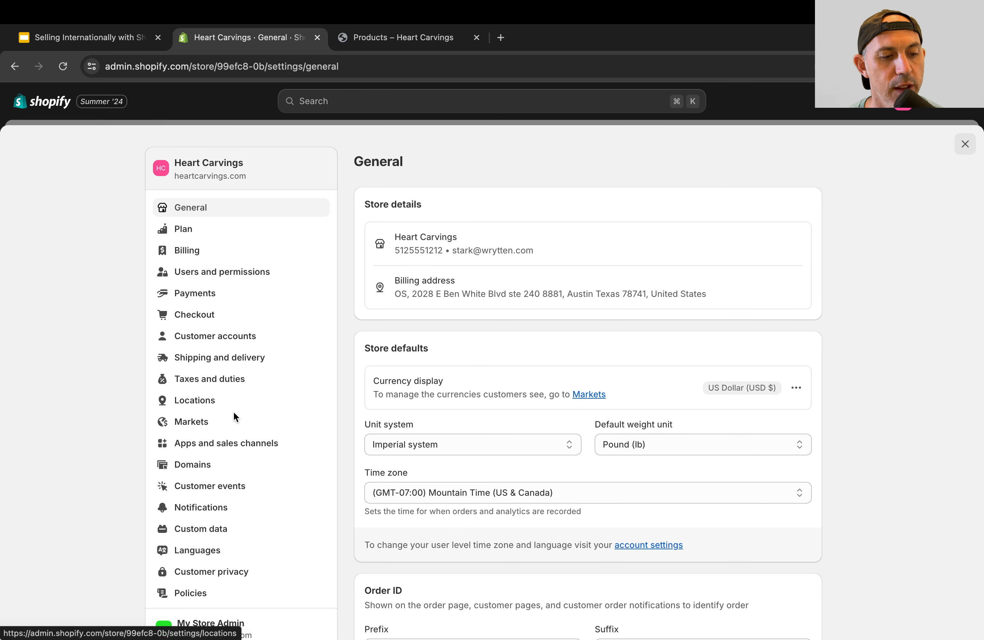
click(243, 551)
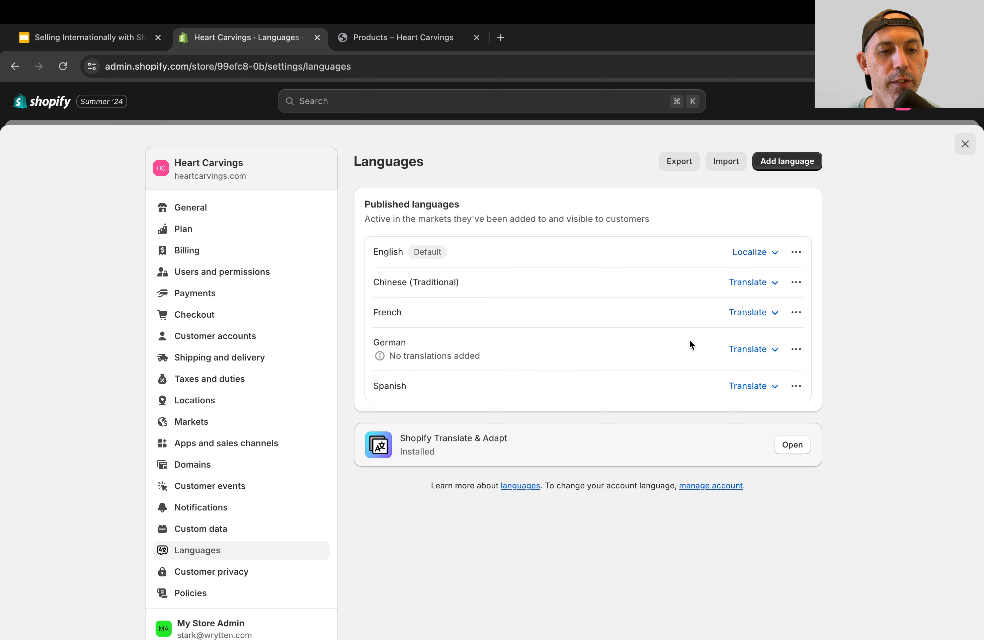
click(797, 252)
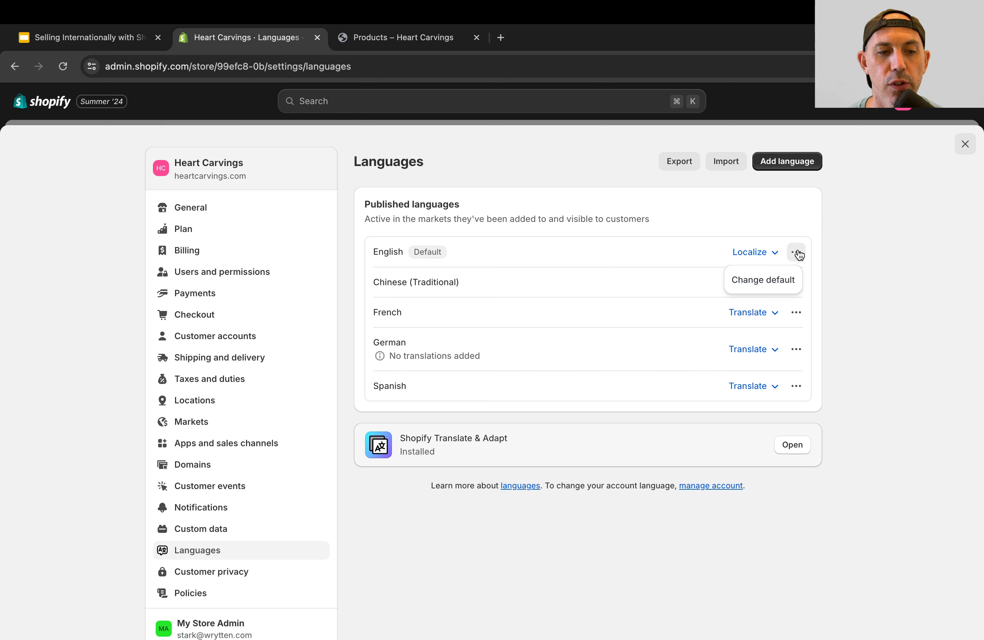
drag(372, 252, 412, 251)
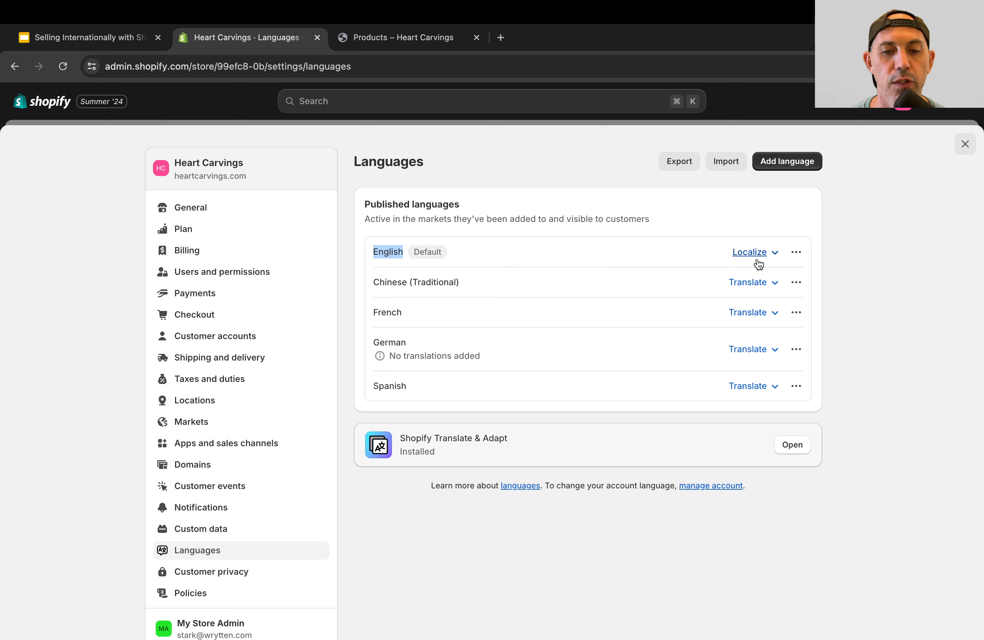
click(795, 284)
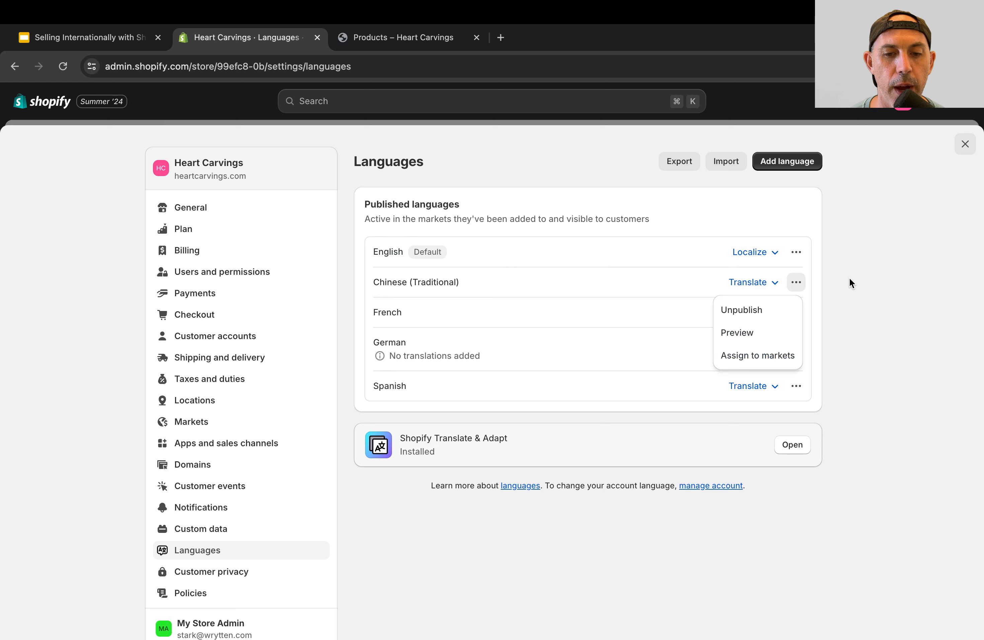
click(501, 233)
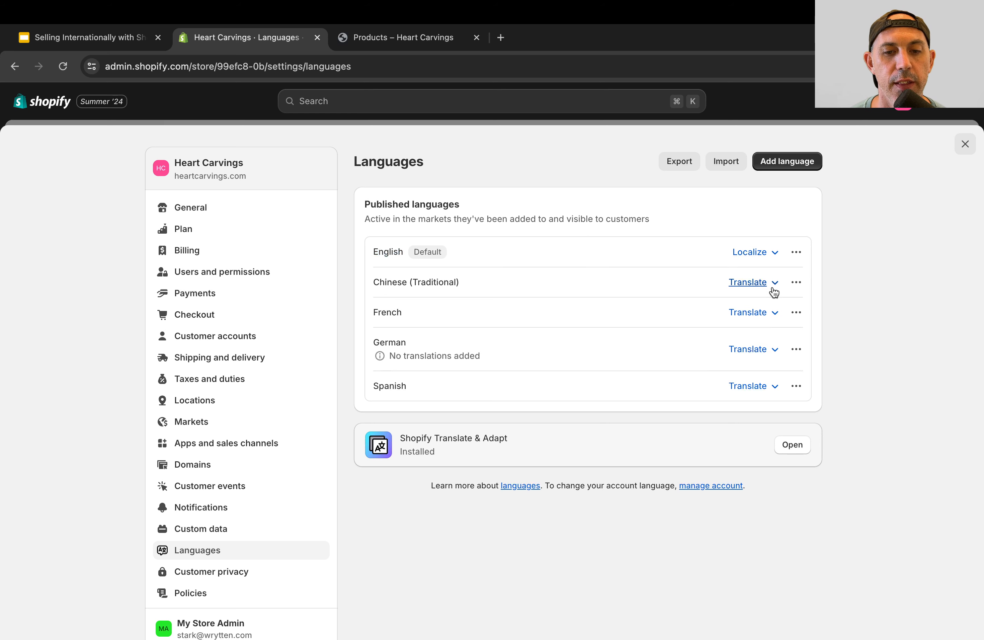
click(796, 282)
click(824, 210)
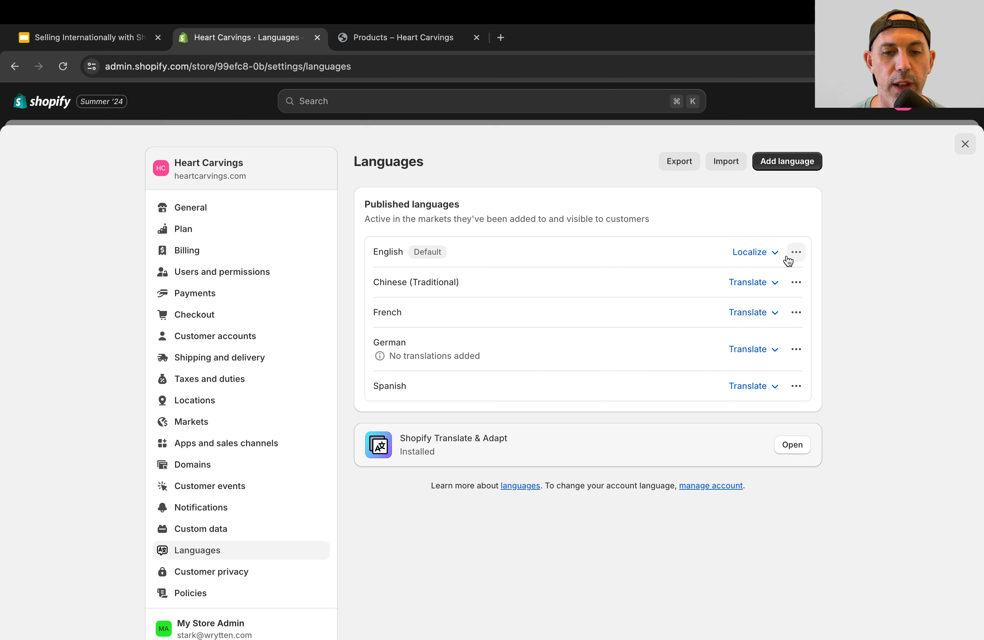
click(799, 287)
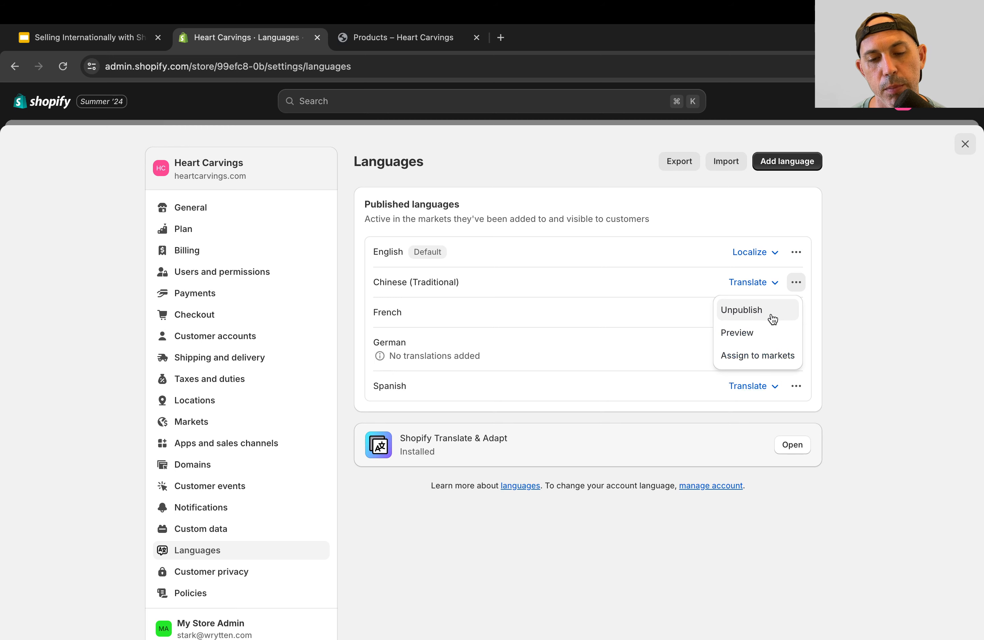
click(871, 315)
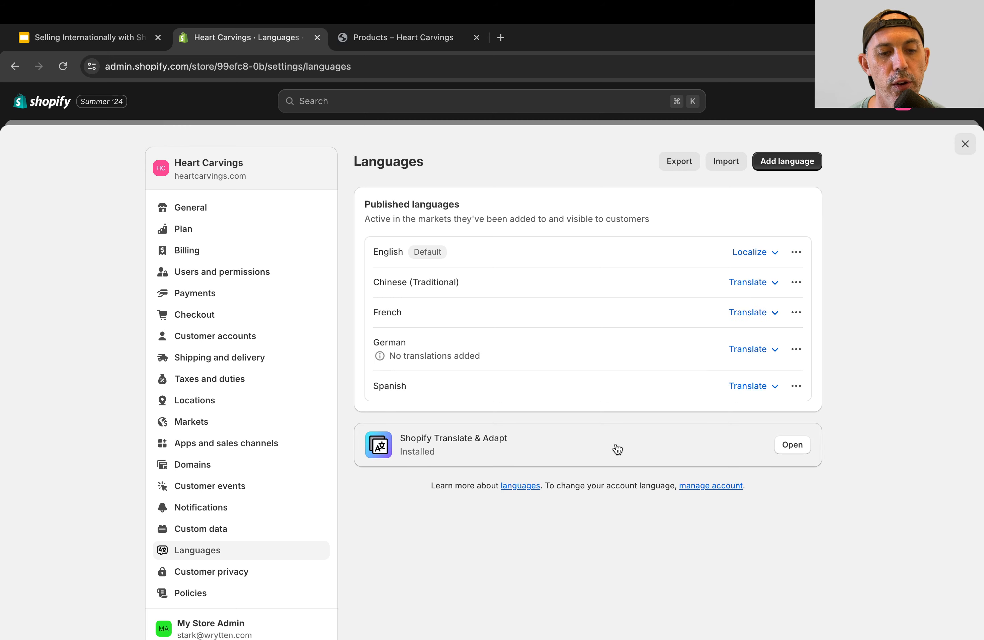
Step: Close the Translate & Adapt app store page and examine the app's language choices and the German content categories available for translation
click(470, 460)
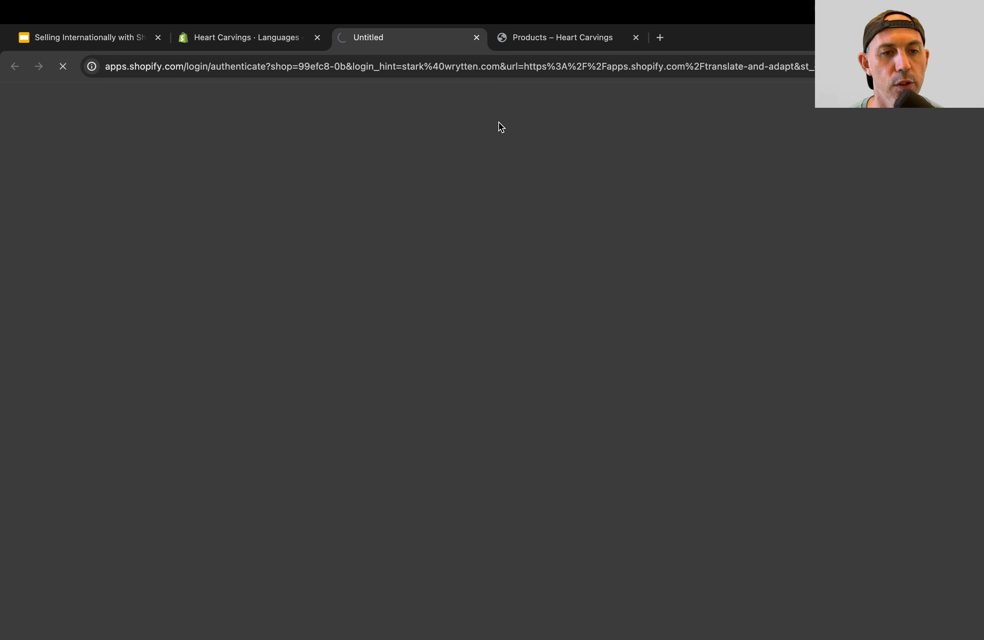
click(477, 38)
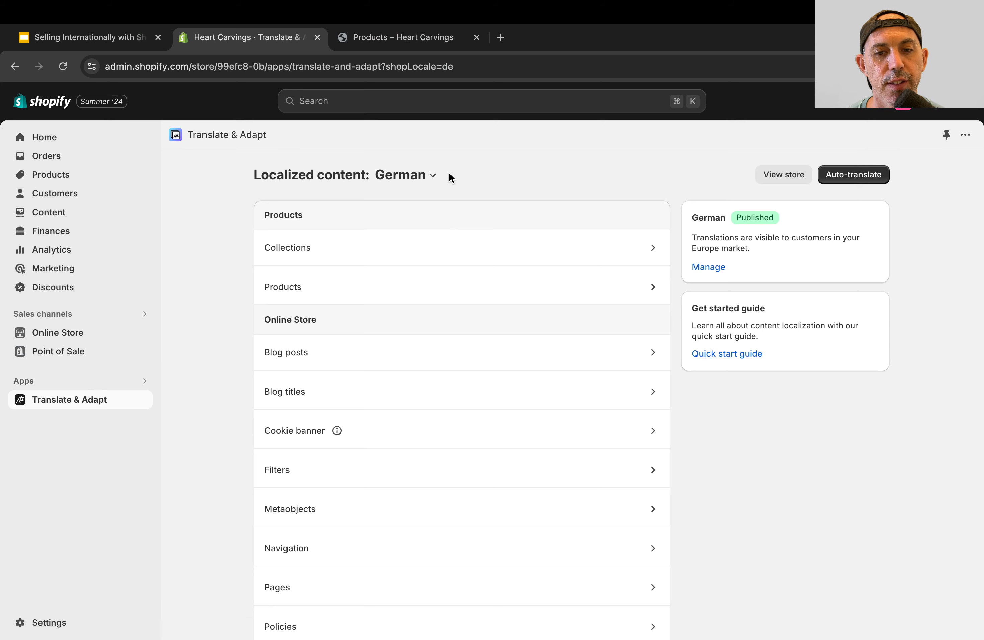
click(430, 176)
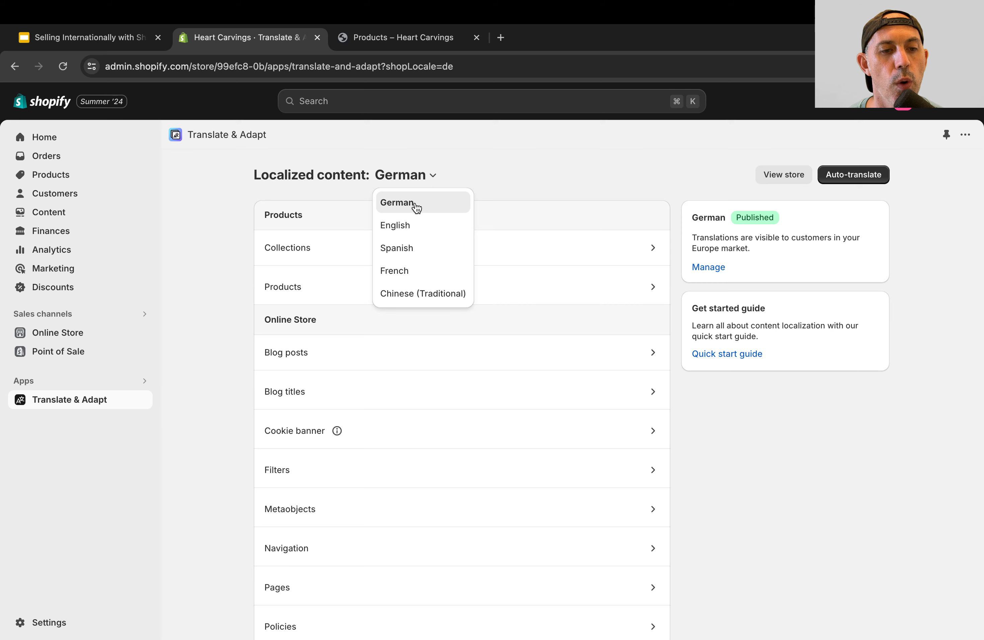
click(476, 173)
scroll(476, 268, down, 10)
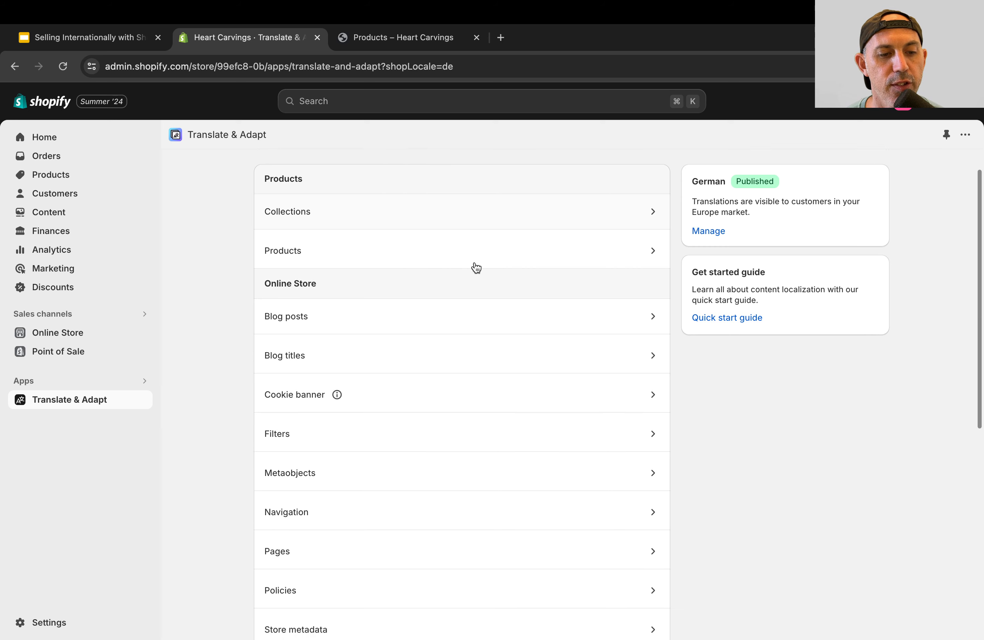
scroll(476, 268, up, 10)
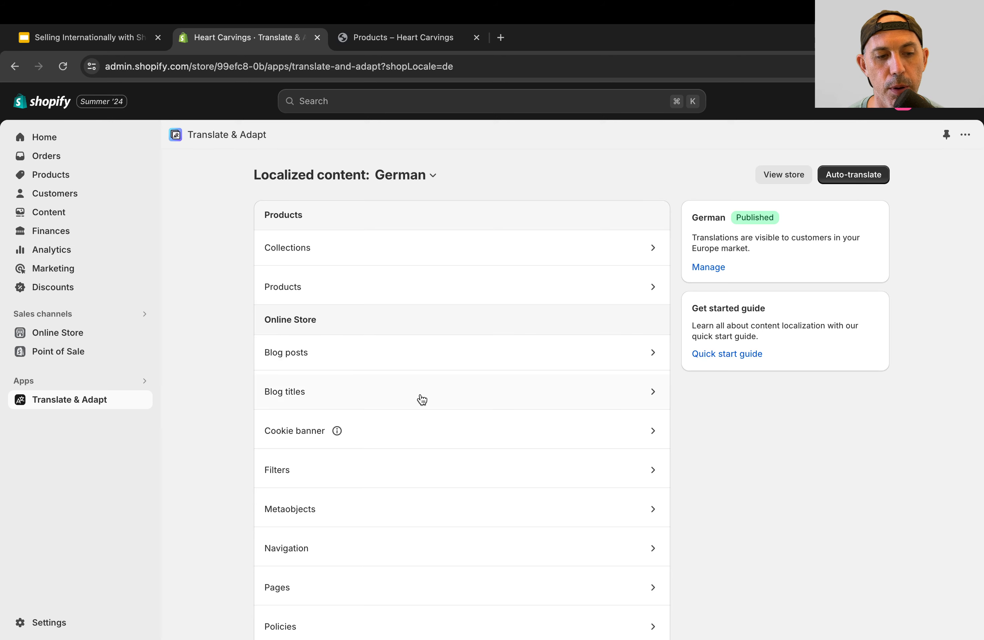
scroll(435, 439, down, 3)
scroll(436, 439, down, 2)
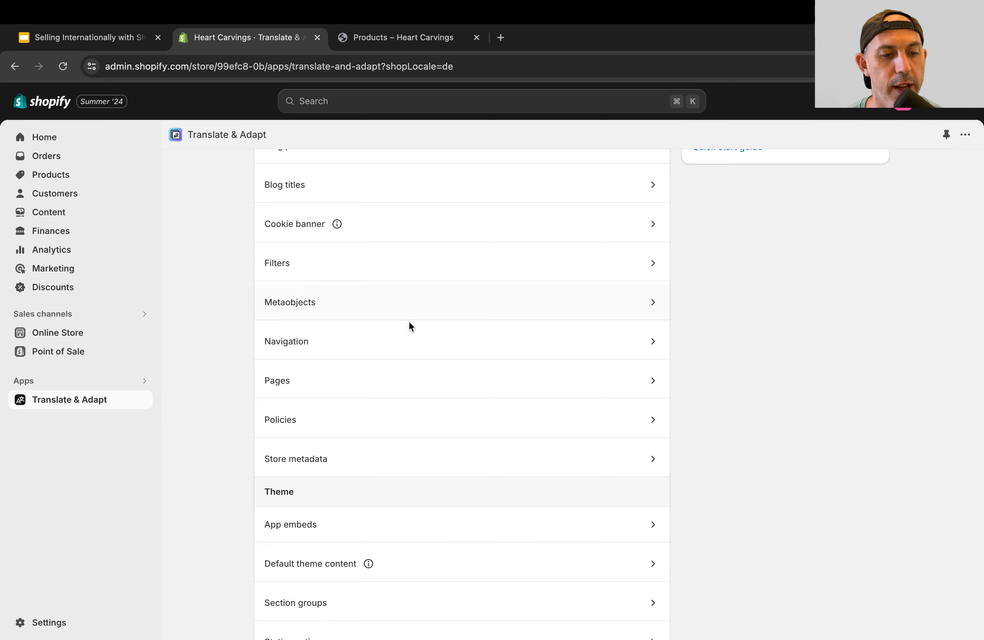
scroll(473, 438, down, 5)
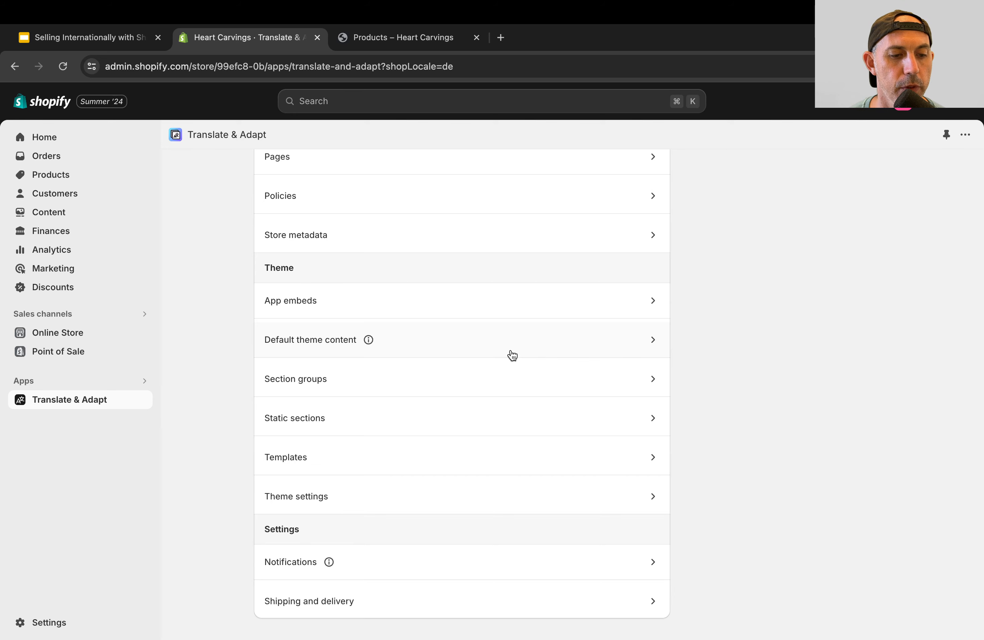
Step: Open the German translations of the theme templates, dismiss the getting-started guide, and return to the content overview
click(448, 457)
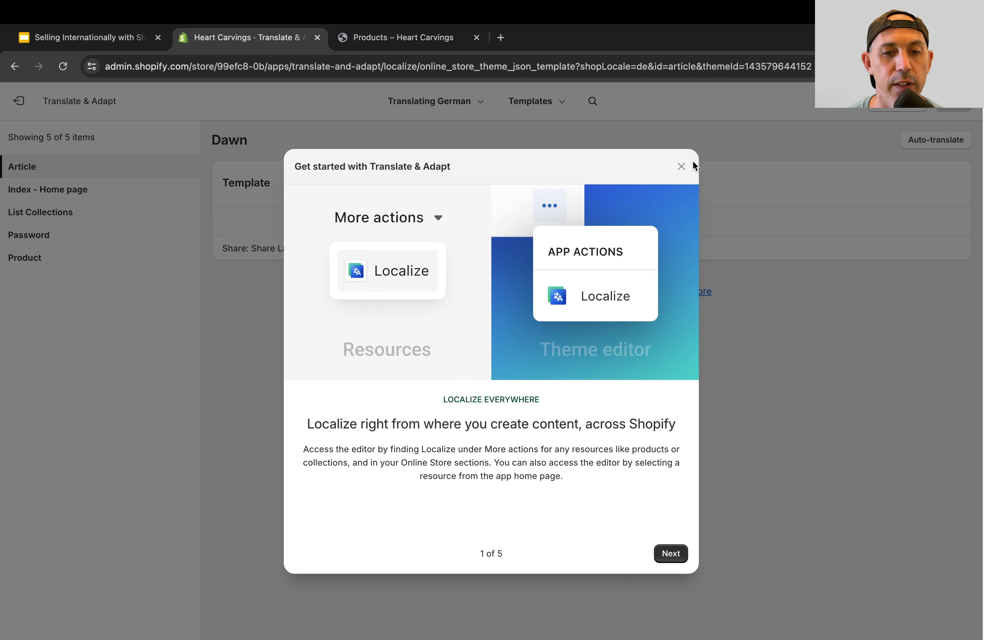
click(681, 167)
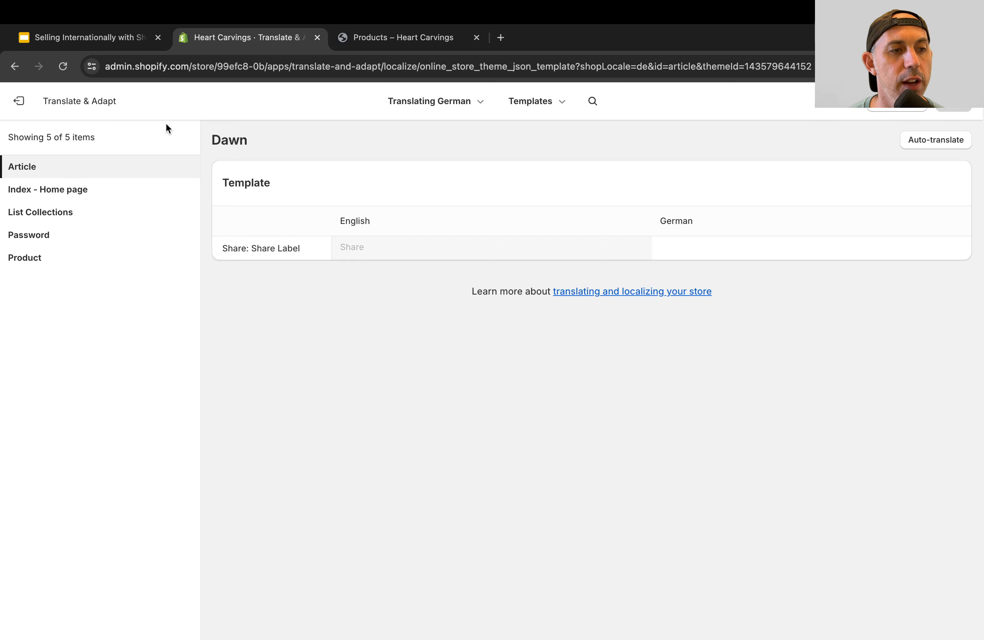
click(19, 104)
scroll(492, 472, down, 3)
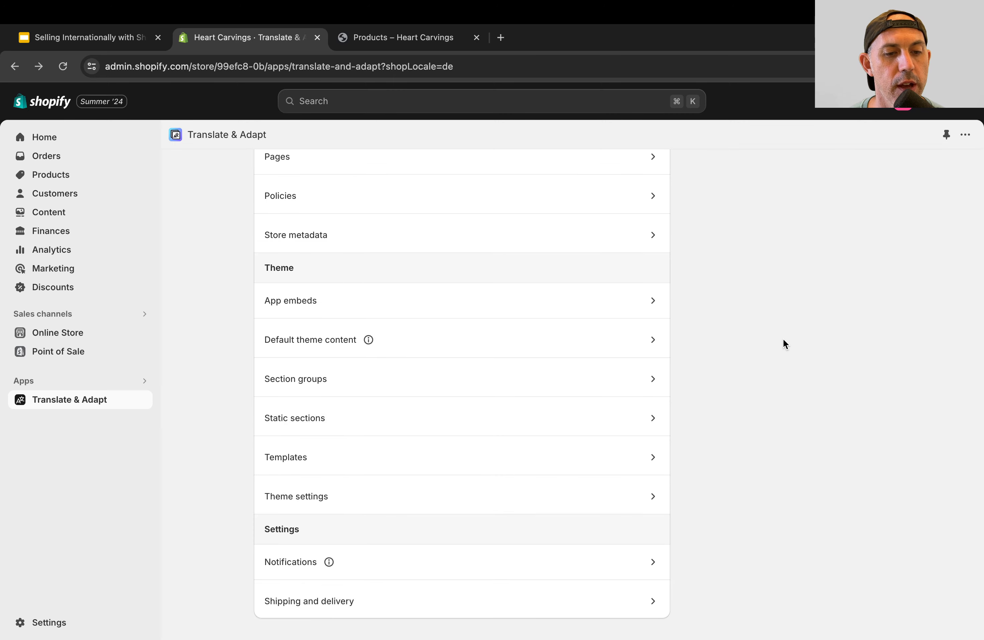
Step: Switch the localized content in Translate & Adapt to Spanish
scroll(782, 339, up, 10)
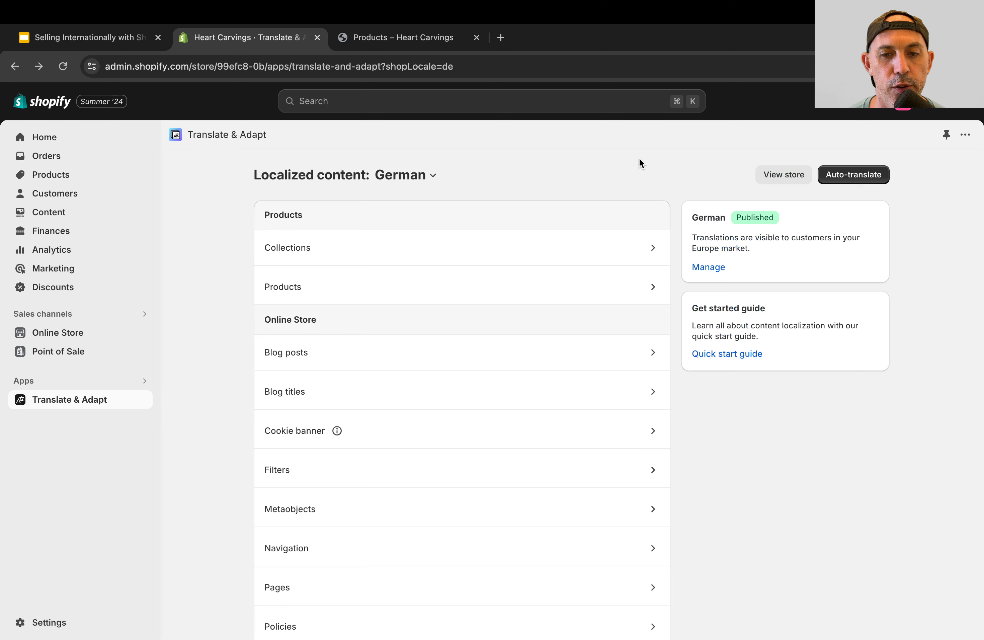
click(432, 176)
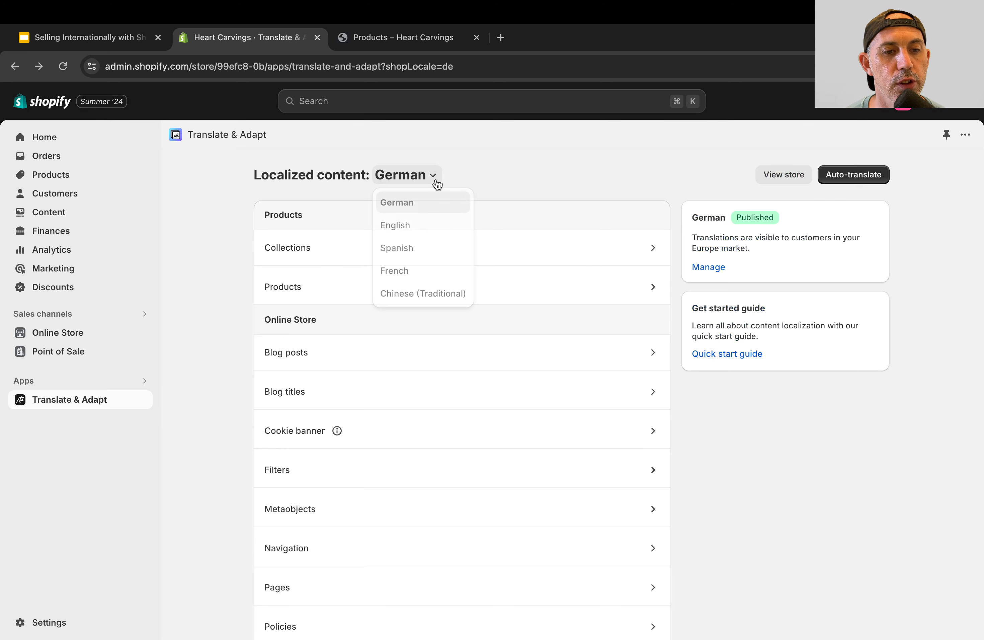
click(416, 246)
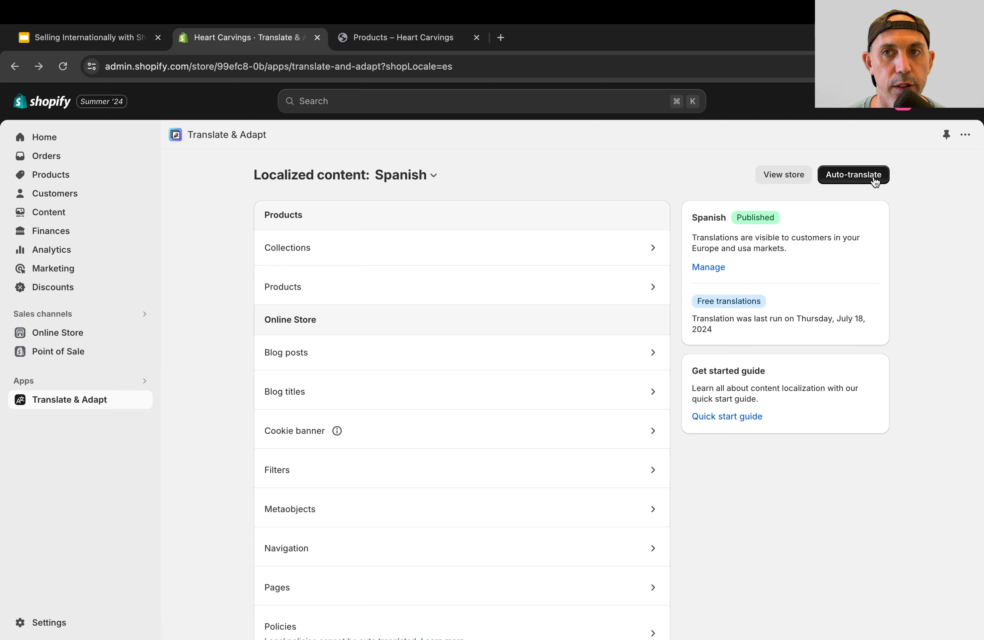
click(403, 178)
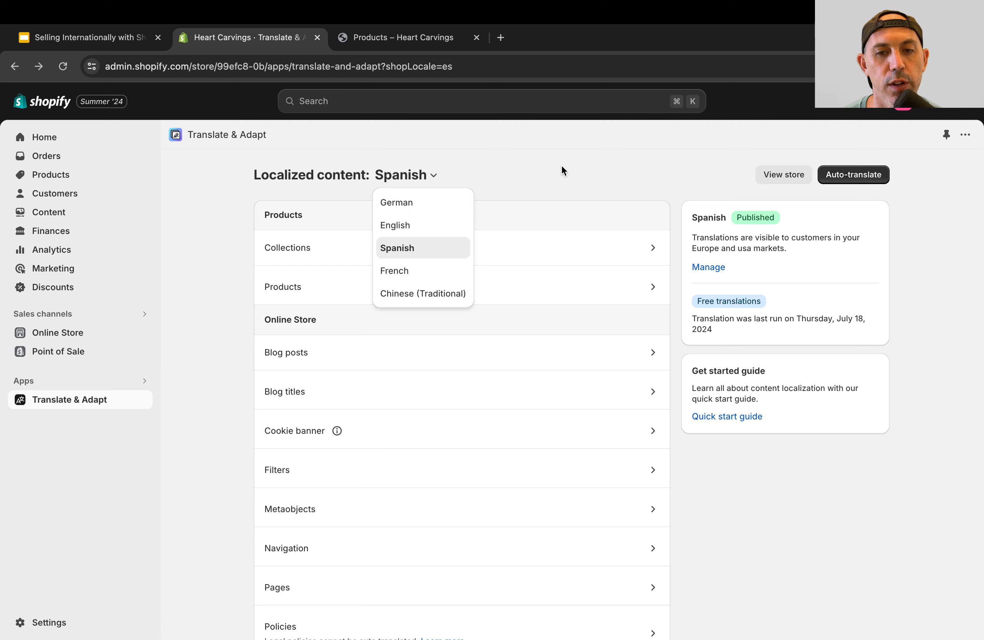
Step: Review the auto-translate dialog for Spanish and close it without running the translation
click(860, 174)
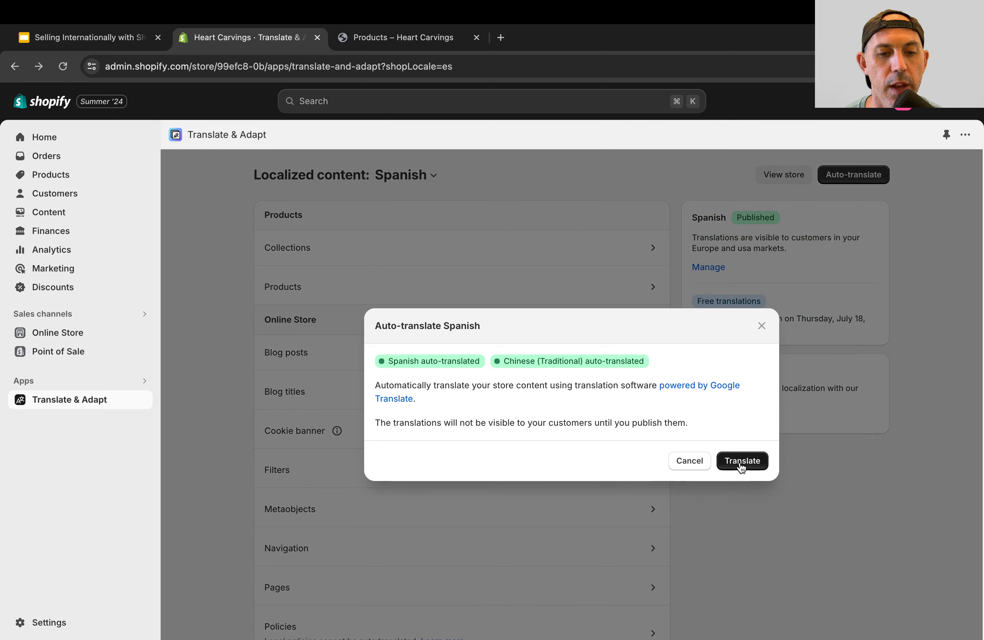
click(760, 327)
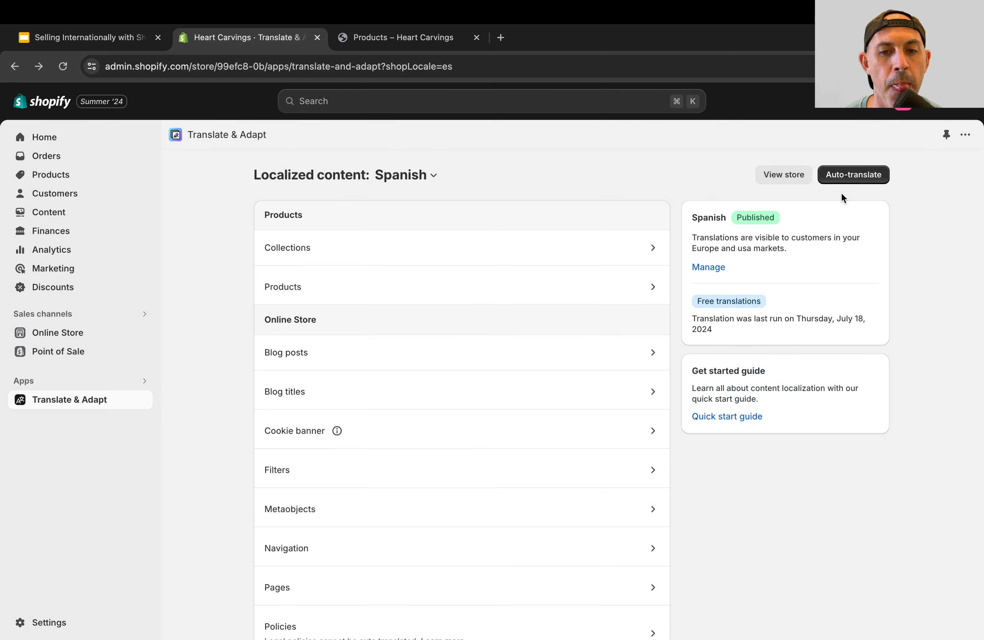
click(854, 171)
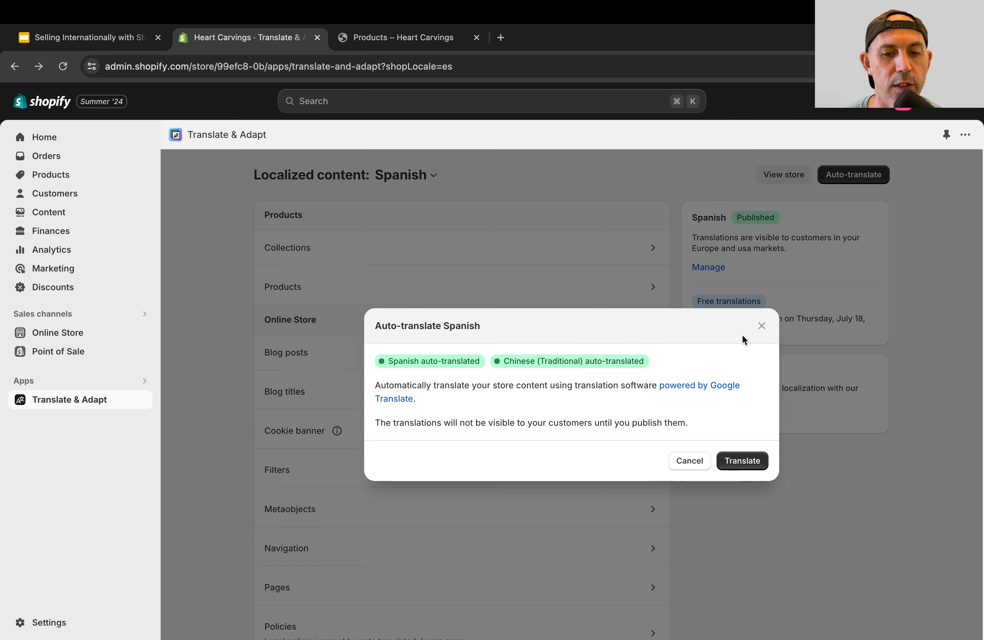
click(759, 327)
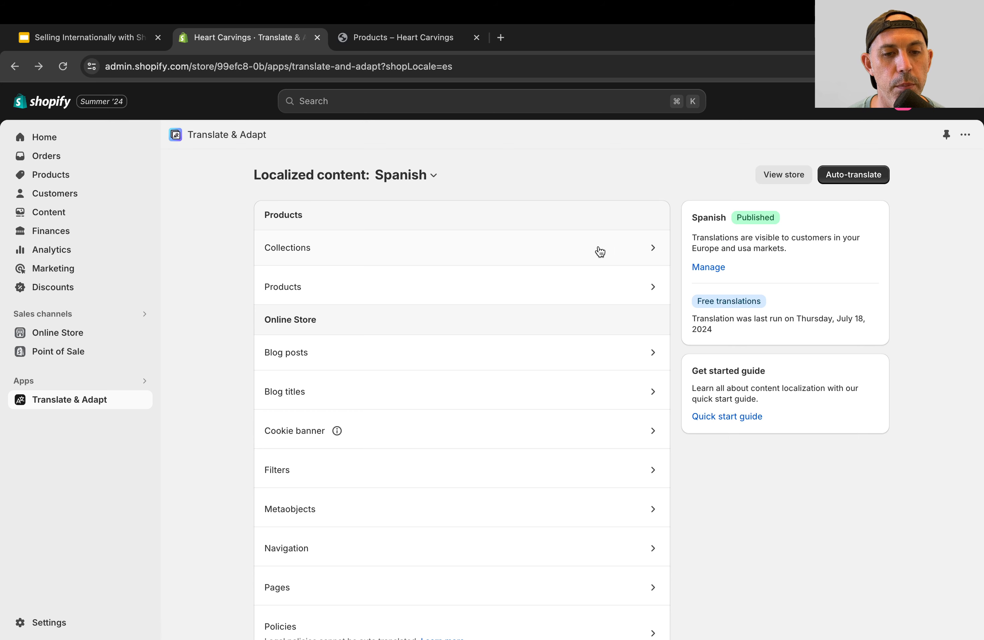
Step: Open the Spanish product translations and compare the English and Spanish text of Heartwood Carvings and Heartwood Necklace
click(520, 283)
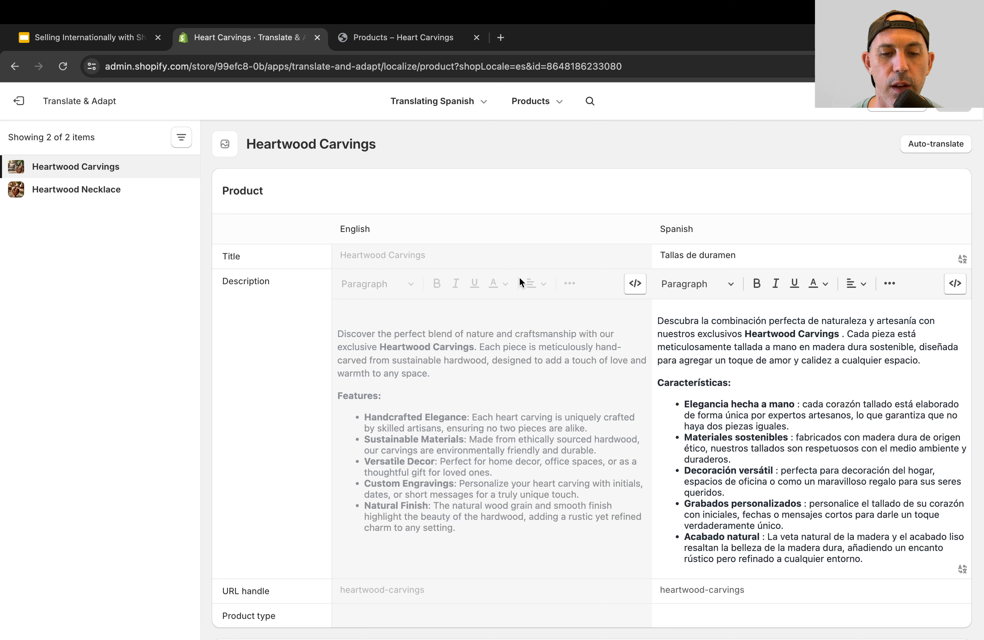
scroll(507, 332, down, 1)
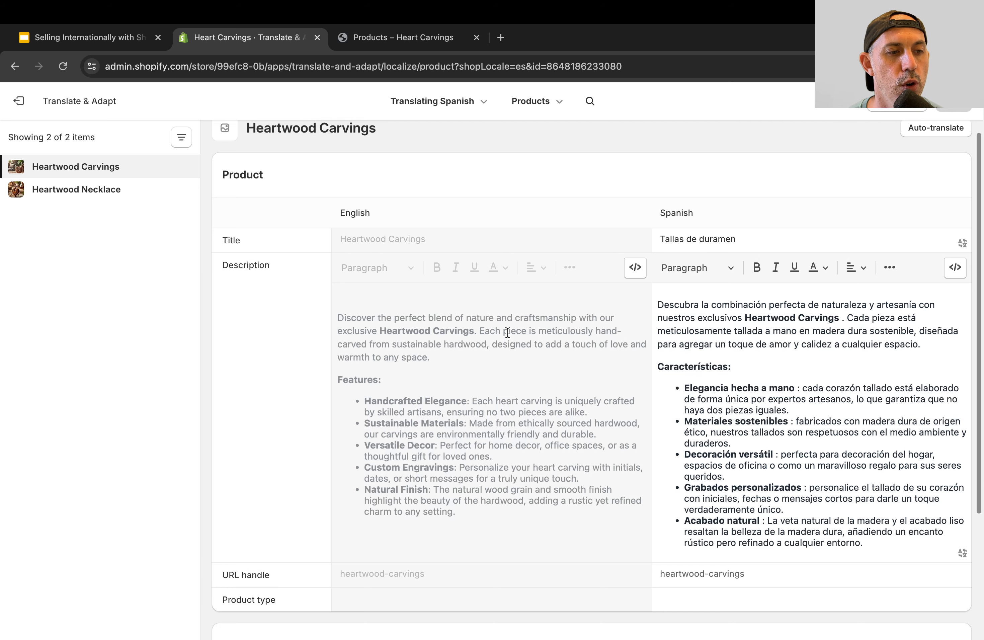
scroll(507, 332, up, 1)
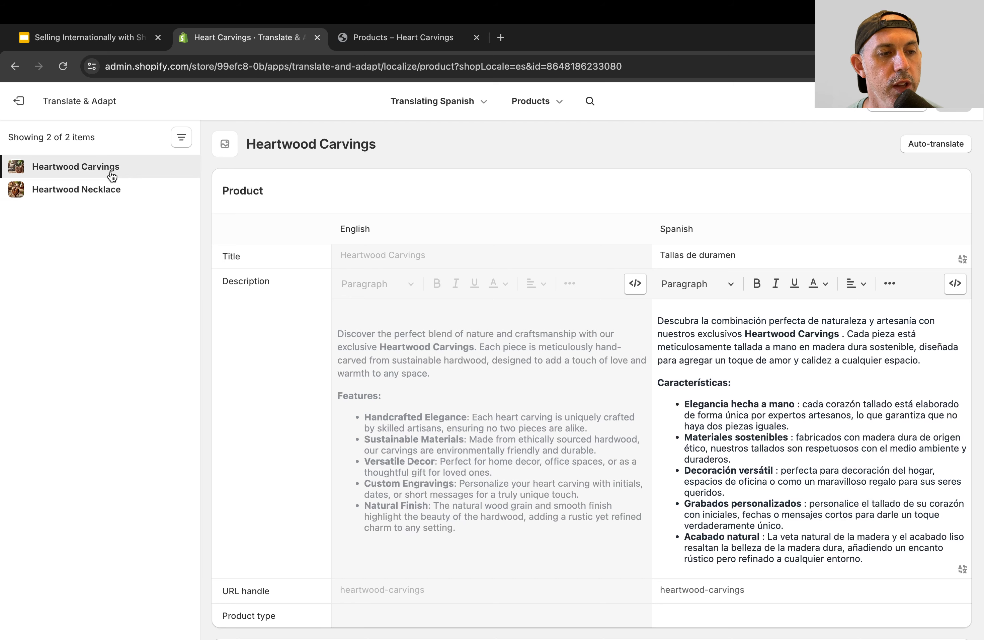
click(107, 192)
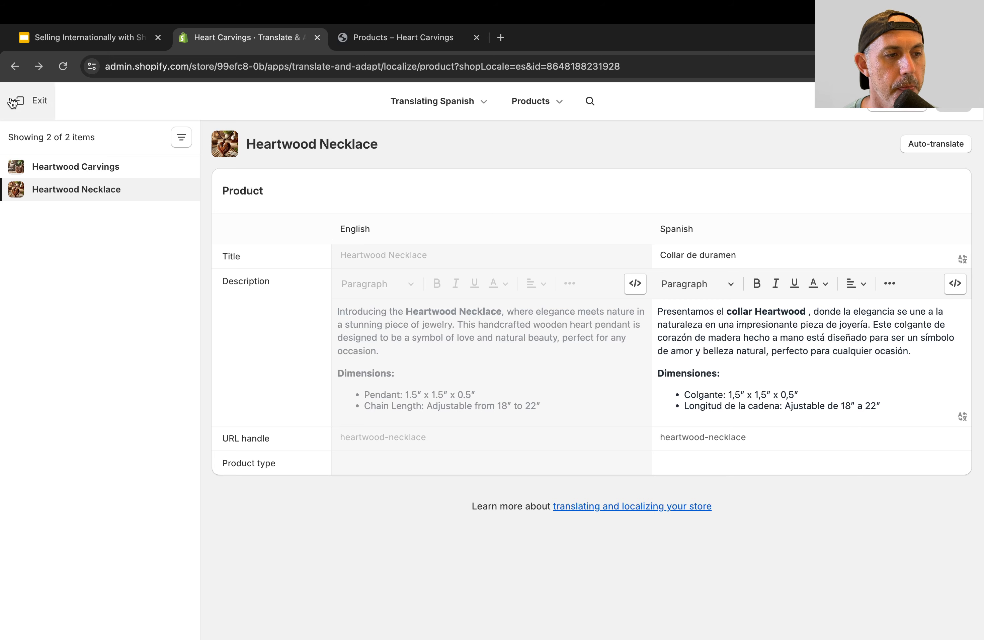
Step: Leave the product translations, view the Spanish translations of the store's Pages content, and return to the localized content overview
click(21, 101)
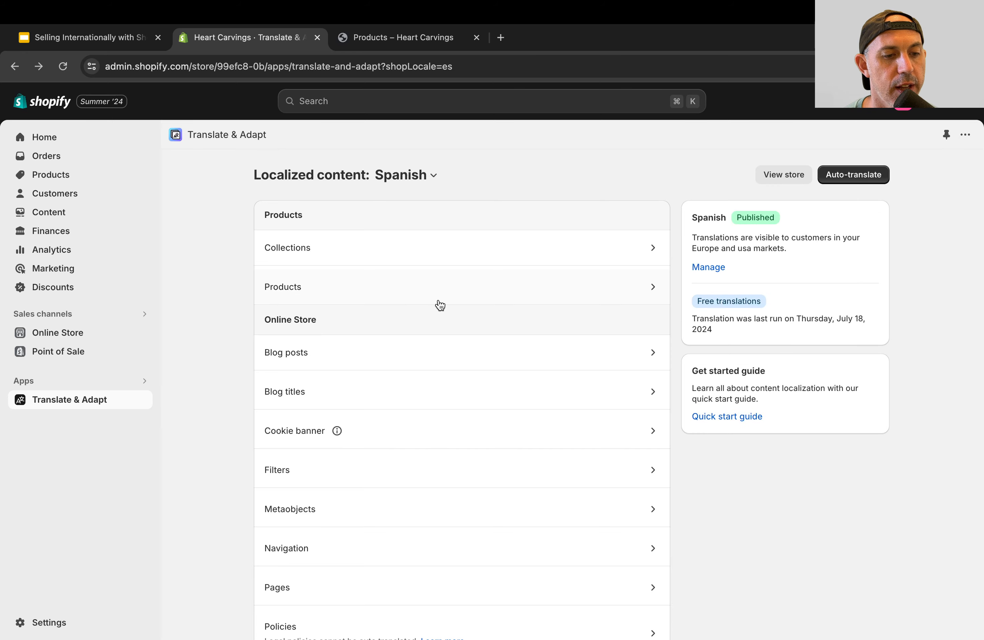
scroll(555, 389, down, 3)
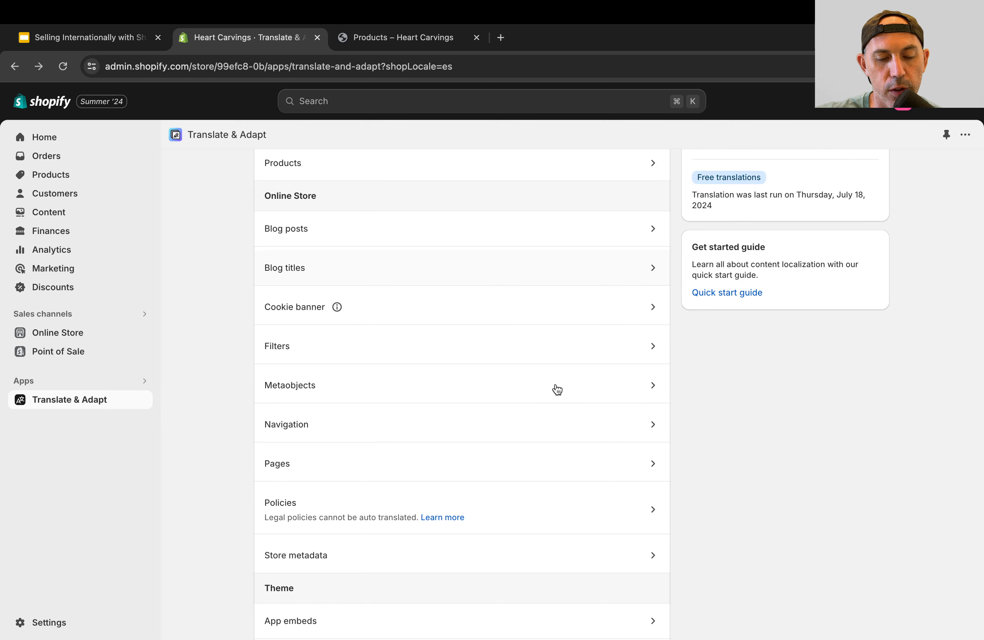
click(538, 455)
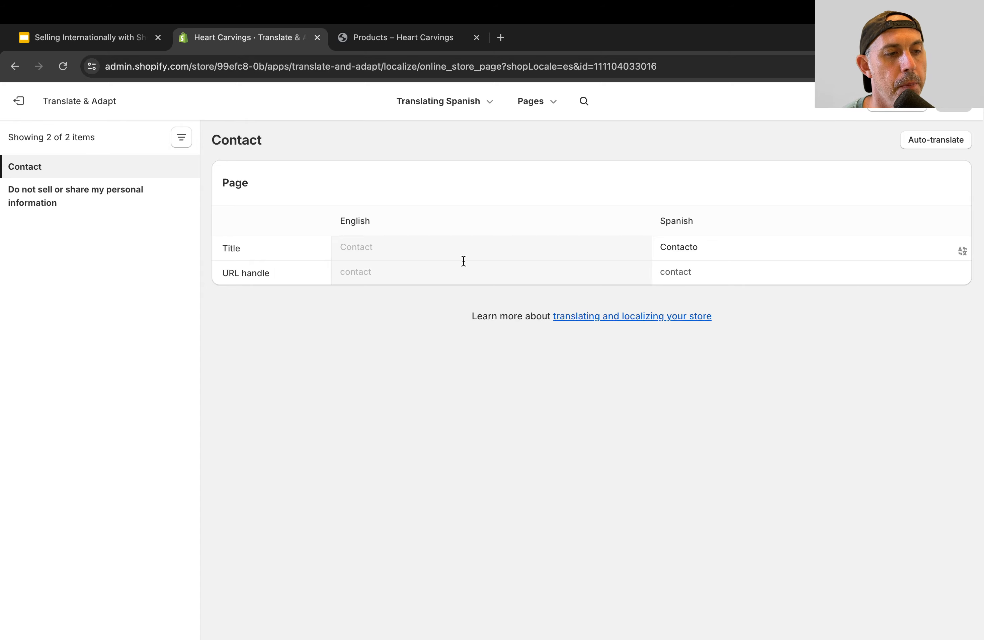
click(60, 105)
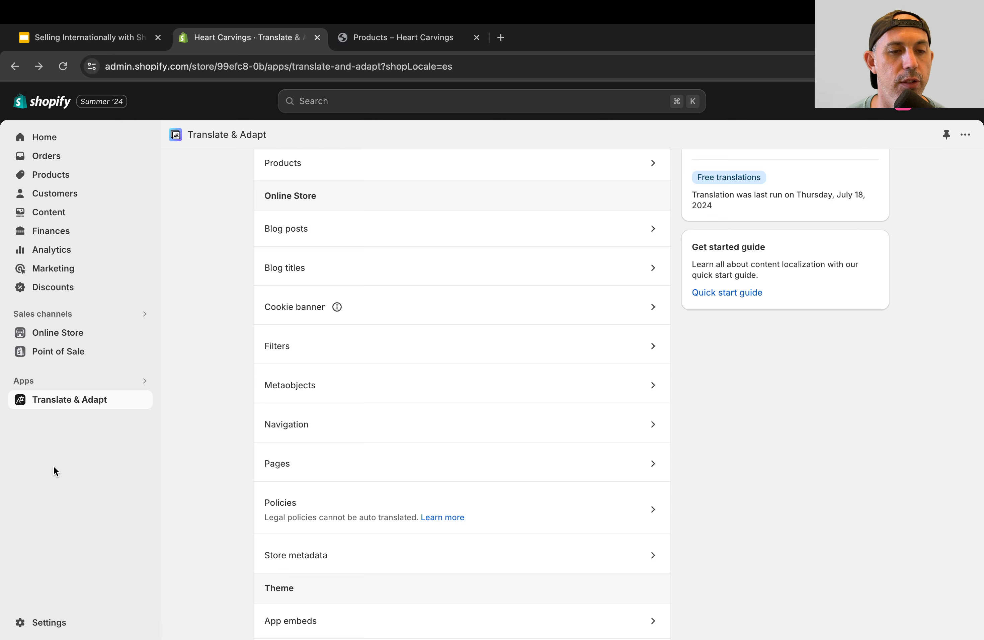
Step: Switch to the Selling Internationally presentation and highlight "#1 Languages" and "#2 Markets" in turn on the Shopify Markets slide
click(134, 44)
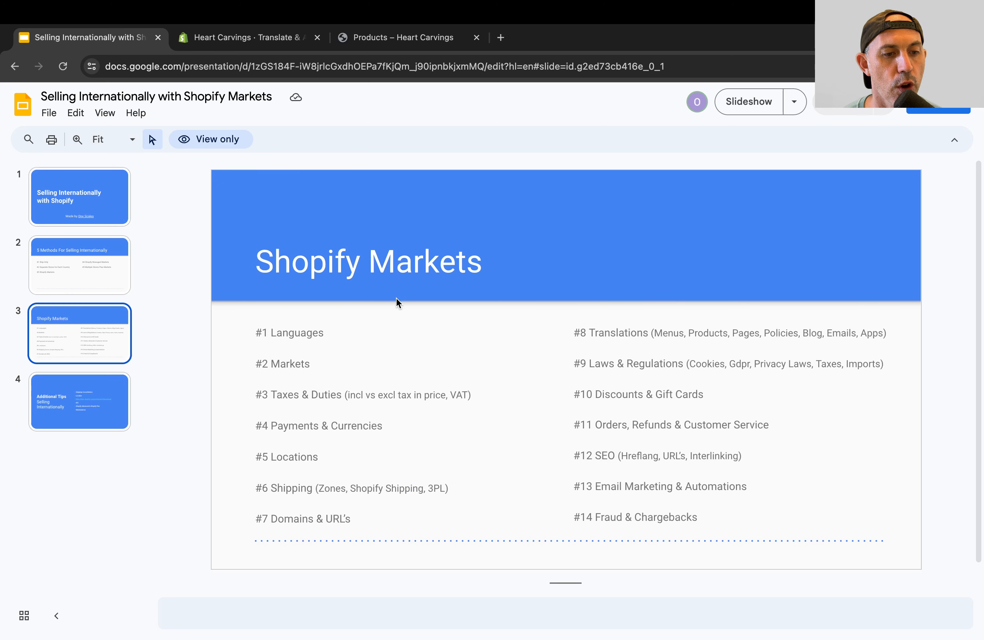
drag(344, 339, 237, 342)
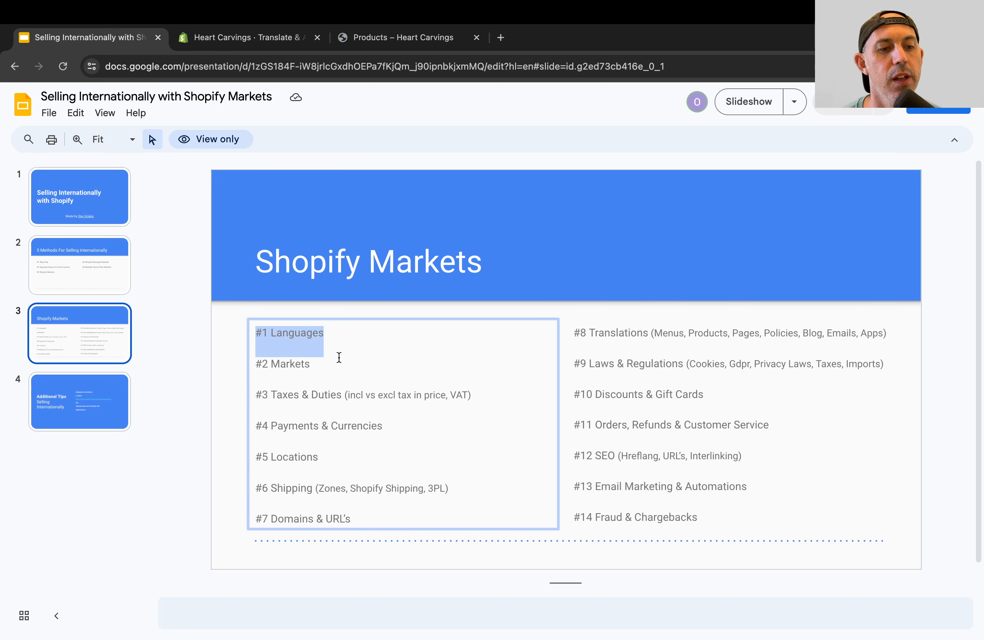
click(356, 363)
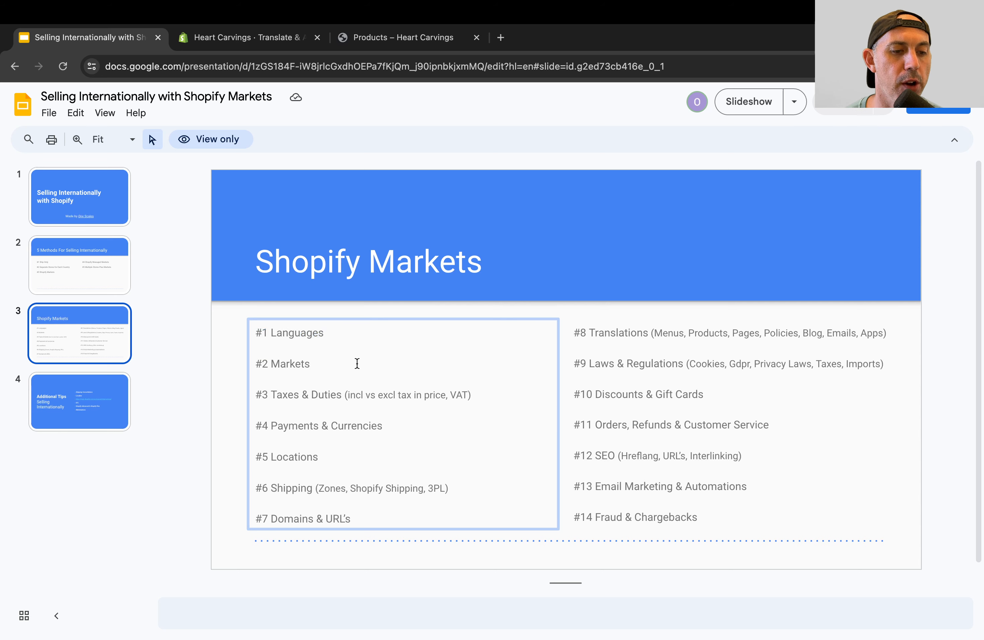
drag(357, 363, 241, 372)
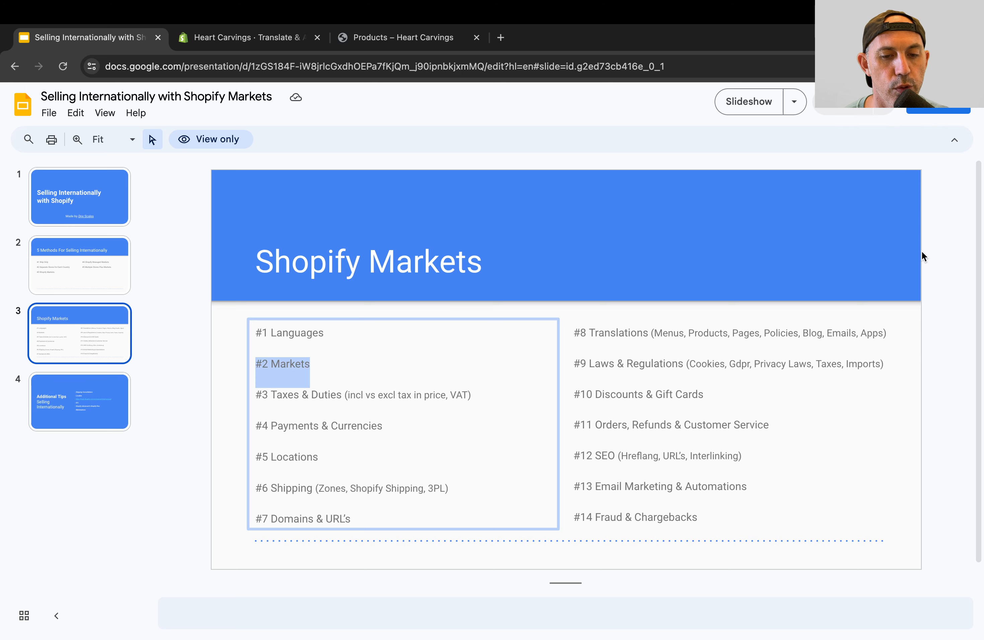
Step: Switch back to the Shopify admin and review the store's Markets and General settings, finishing on the Markets overview
click(264, 37)
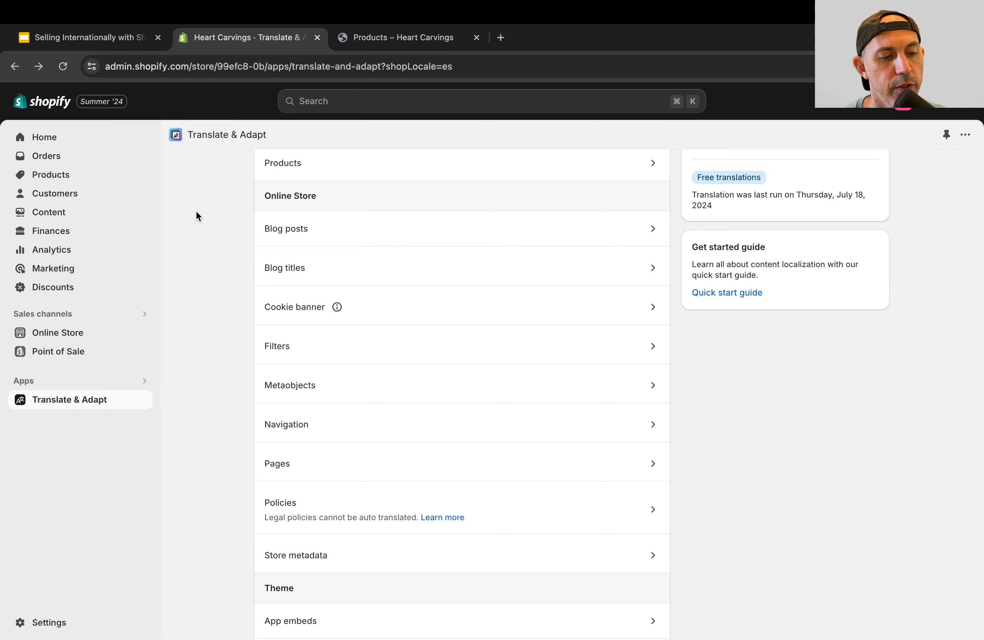
click(73, 622)
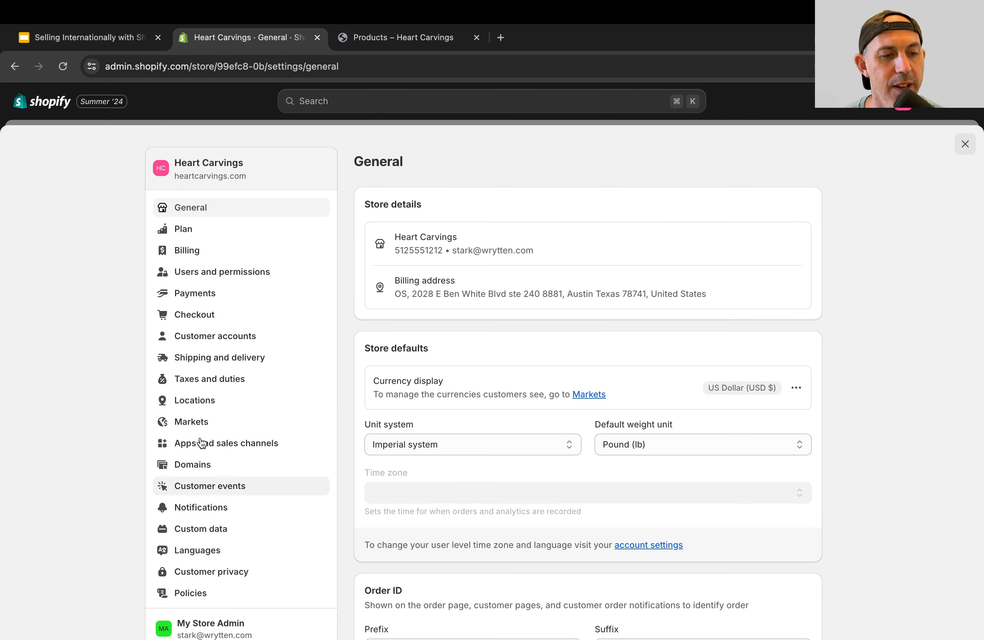
click(274, 429)
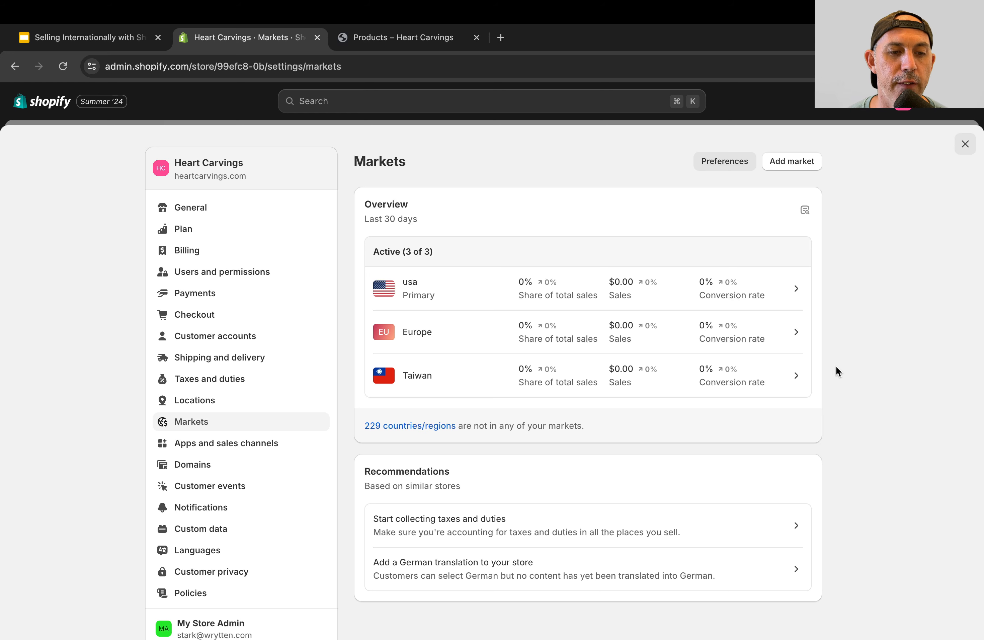
scroll(281, 542, down, 2)
scroll(281, 542, up, 2)
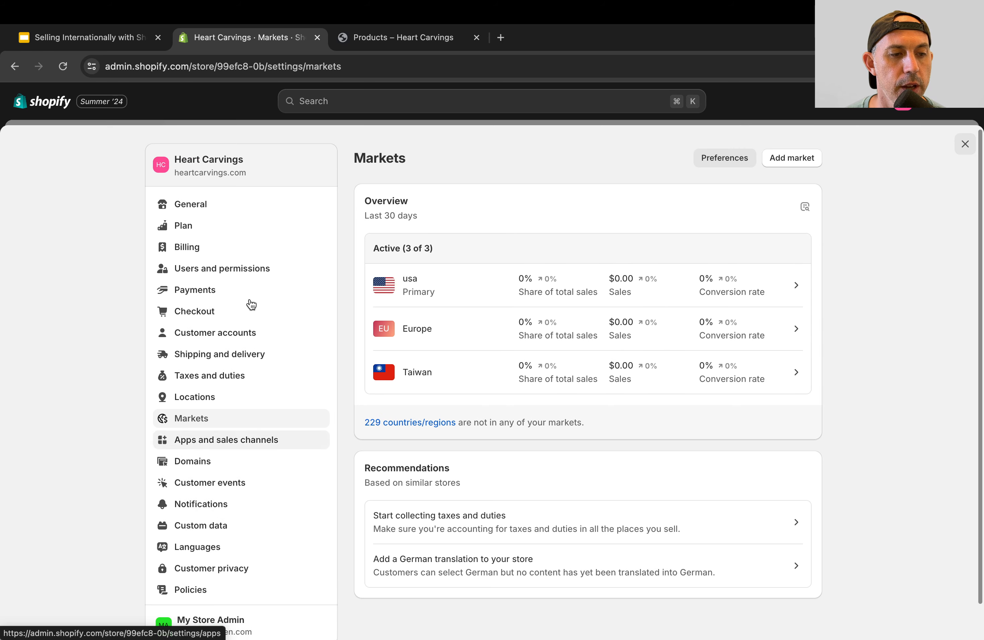
click(214, 207)
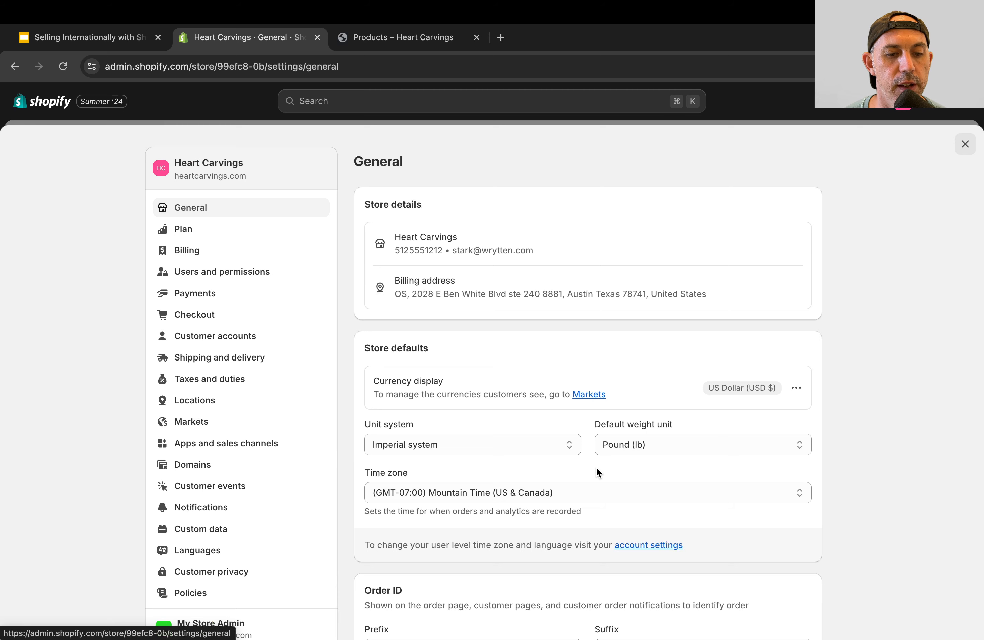
click(216, 423)
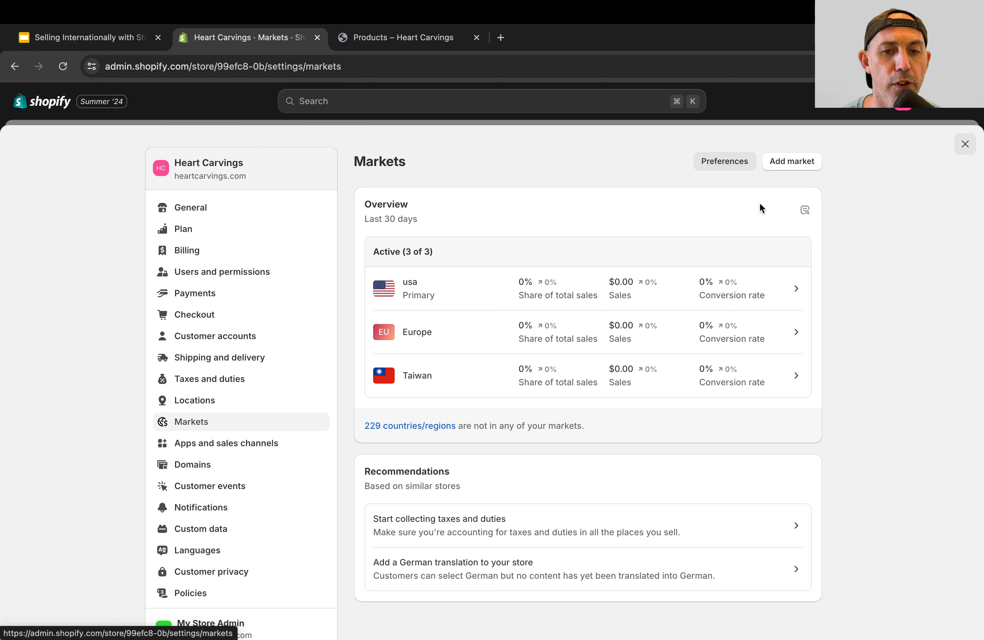
Step: Open the Markets preferences, check which markets have local currencies enabled, close that dialog, and look over the redirection, pricing and tax options
click(724, 162)
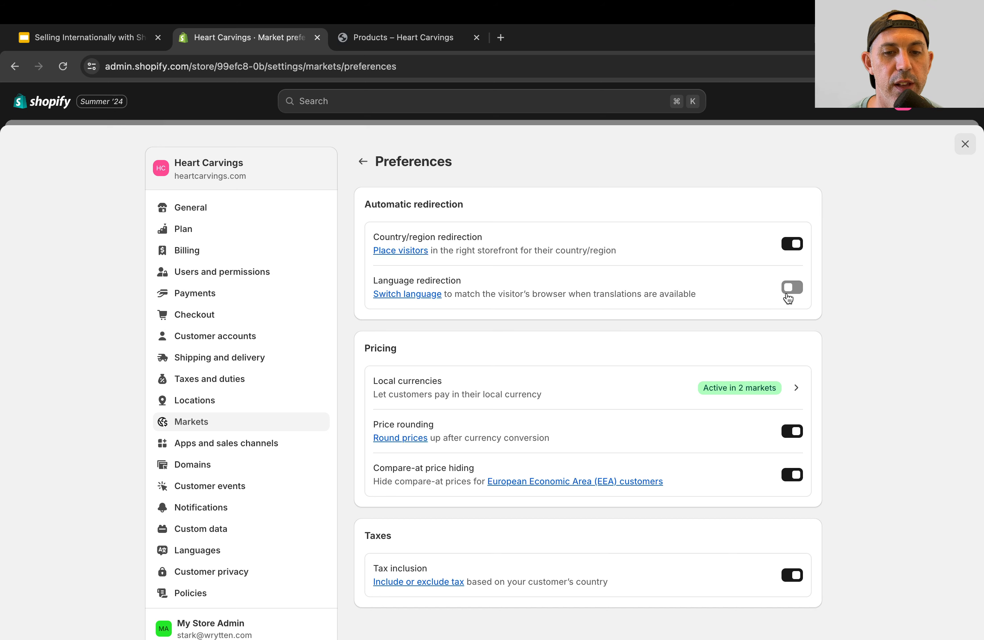
scroll(876, 386, down, 1)
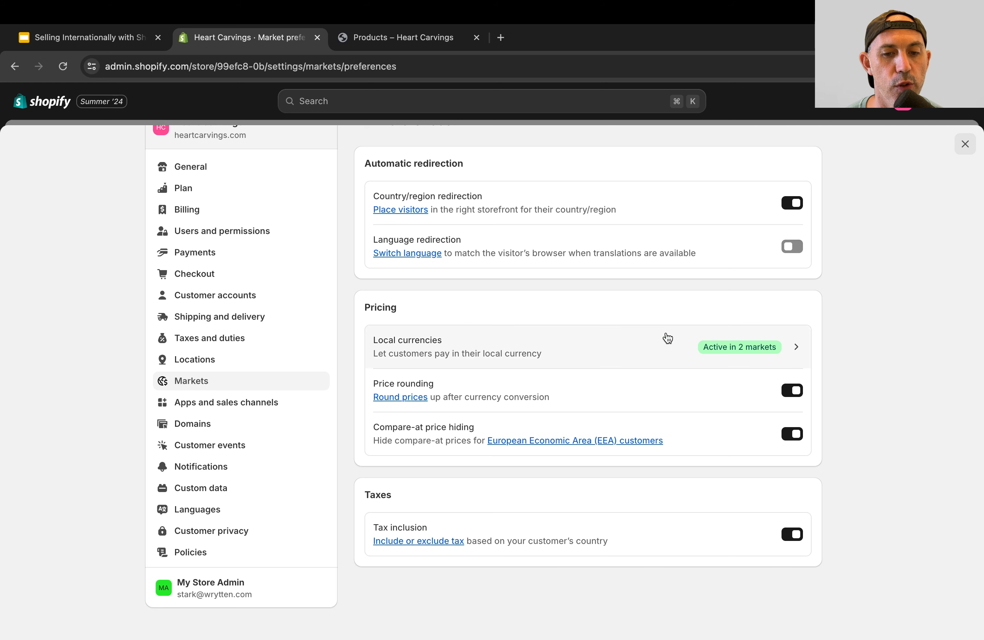
click(641, 348)
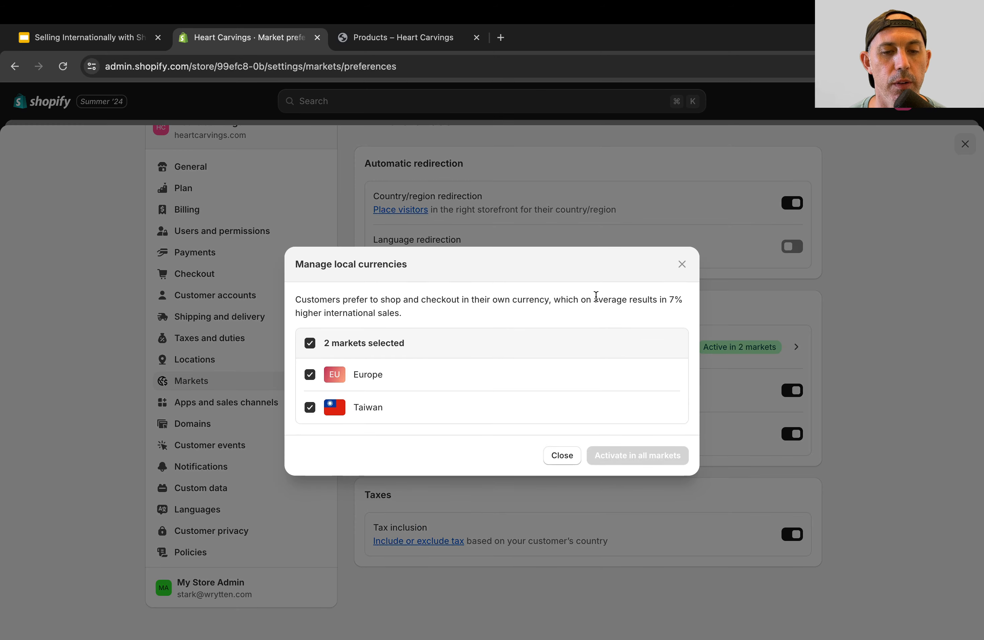
click(681, 264)
scroll(416, 419, up, 2)
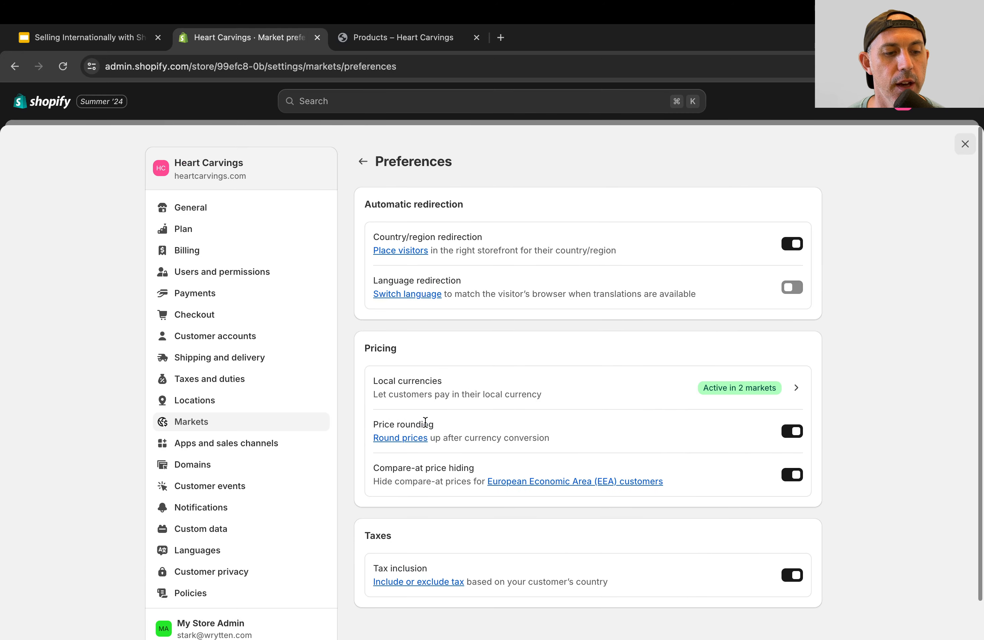
scroll(235, 593, down, 2)
scroll(267, 437, up, 2)
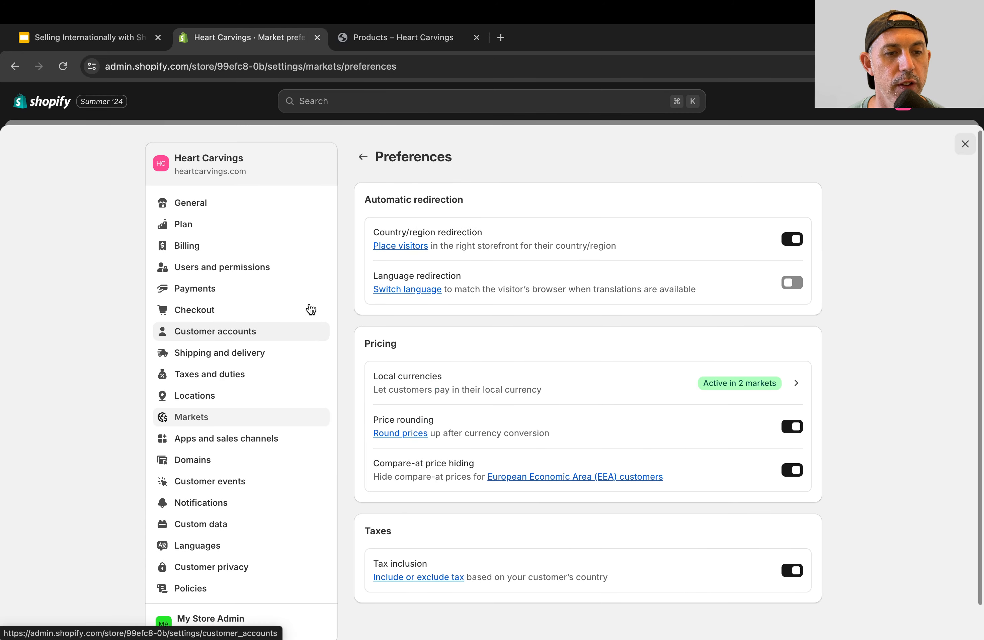
Step: Check the store defaults and order settings in the General settings, and return to the Markets overview
click(232, 208)
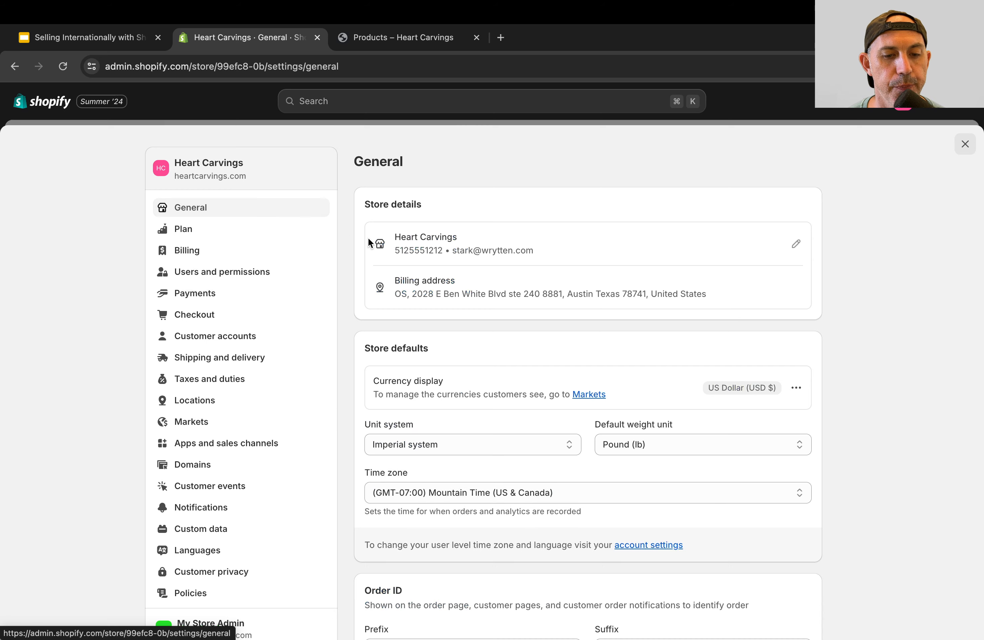
scroll(249, 444, down, 5)
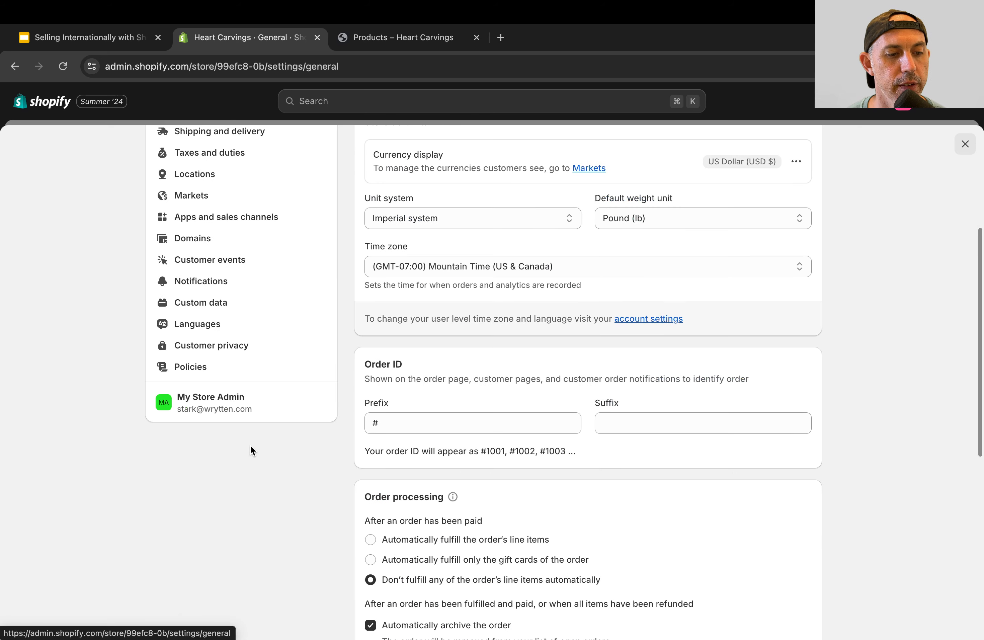
click(227, 196)
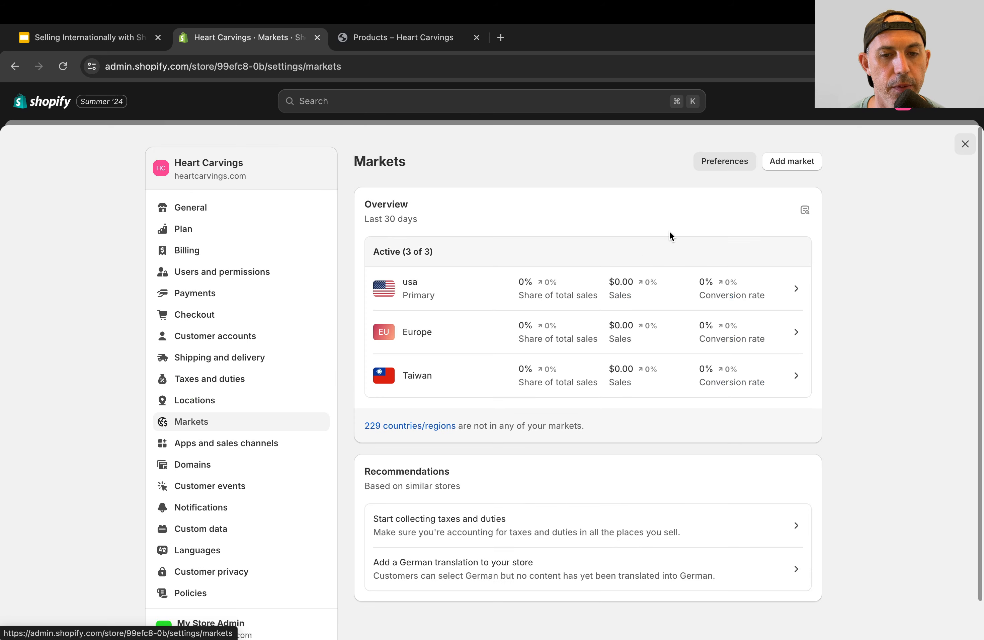
Step: Return to the Markets preferences, highlight the note on higher international sales in the local currencies dialog, and close the dialog
click(730, 161)
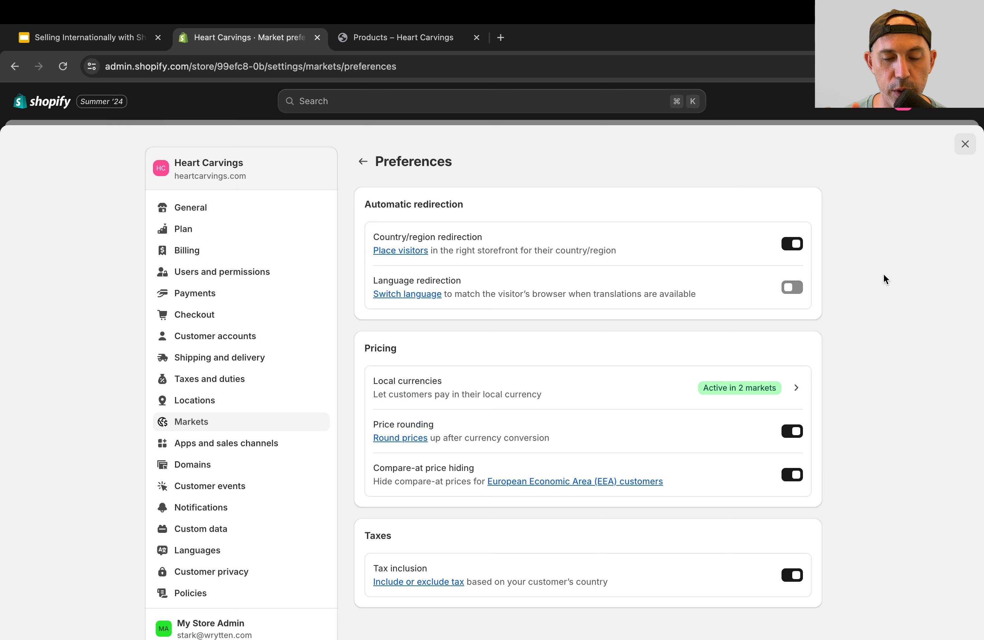
scroll(875, 337, down, 2)
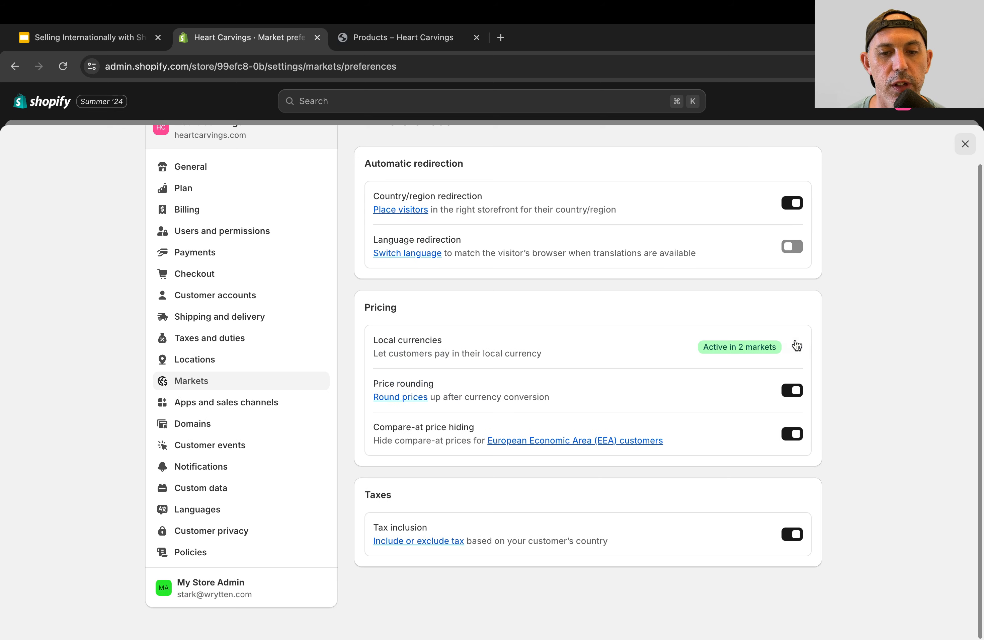
click(683, 347)
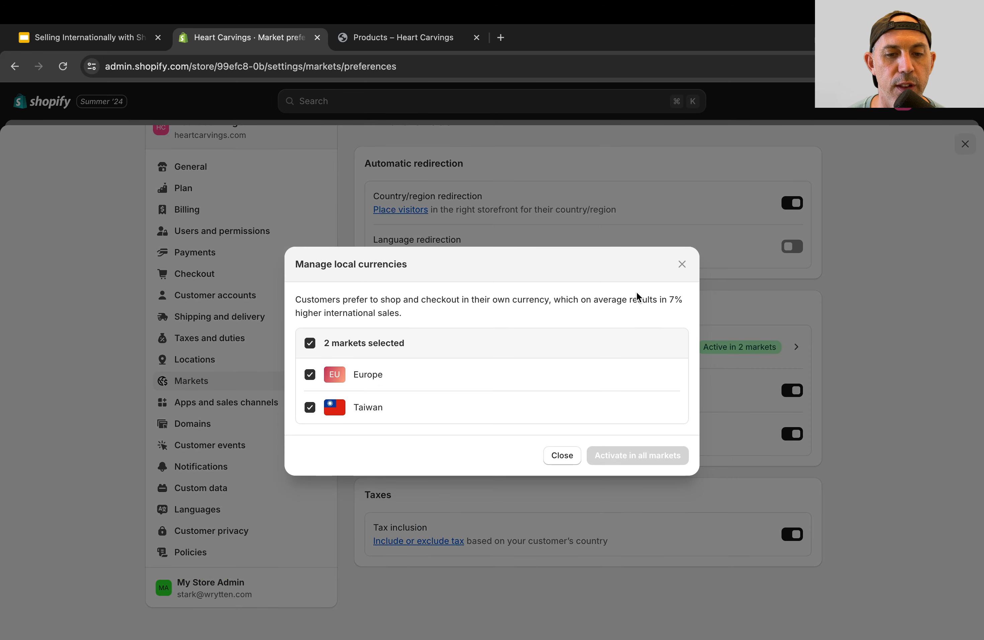
drag(637, 292, 679, 314)
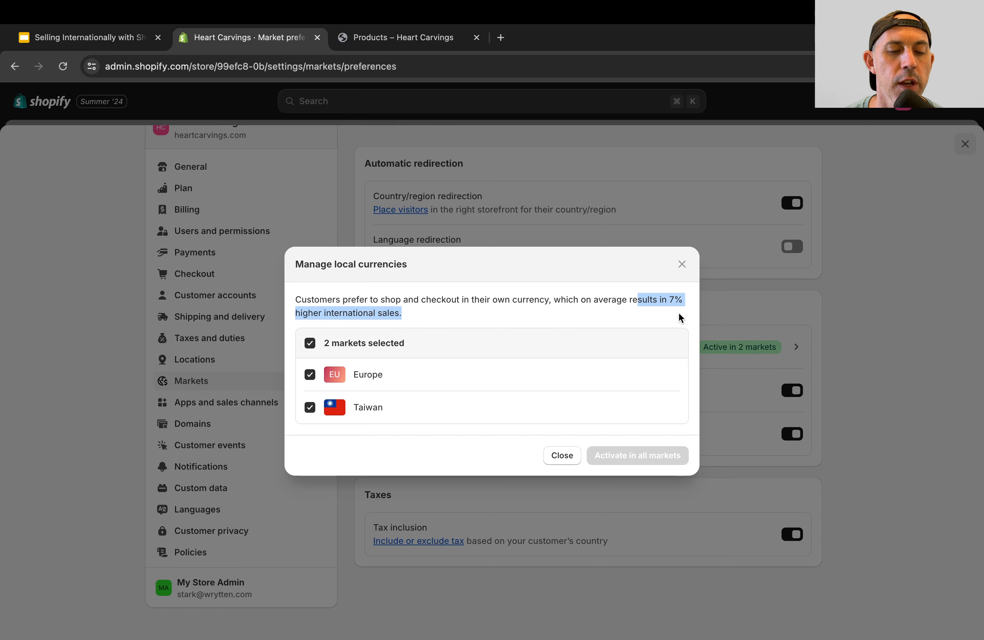
click(681, 265)
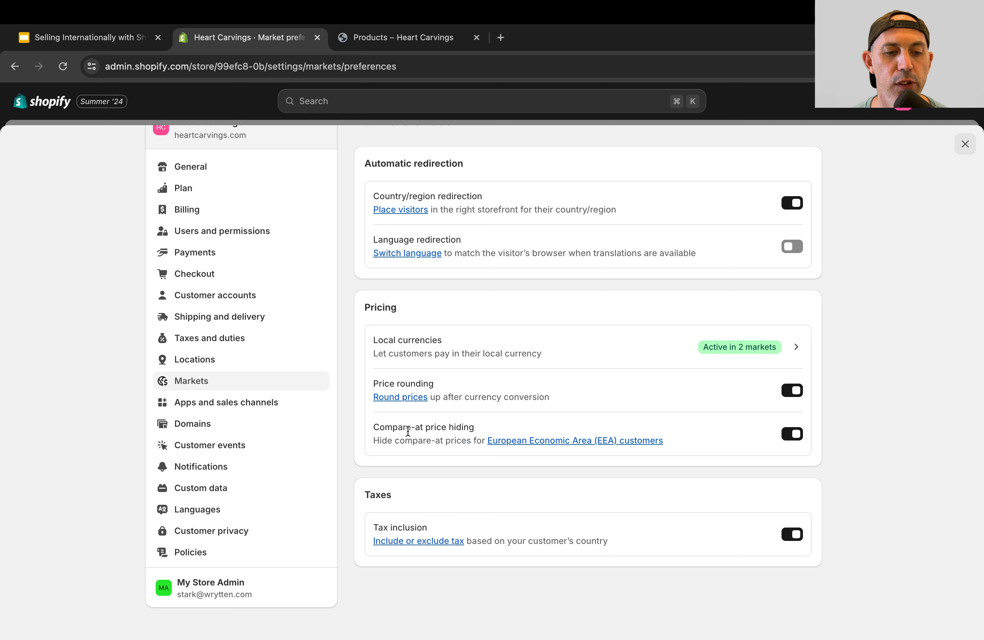
Step: Highlight the compare-at price hiding description for European Economic Area customers, clear the highlight, and return to the Markets overview
drag(387, 440, 446, 442)
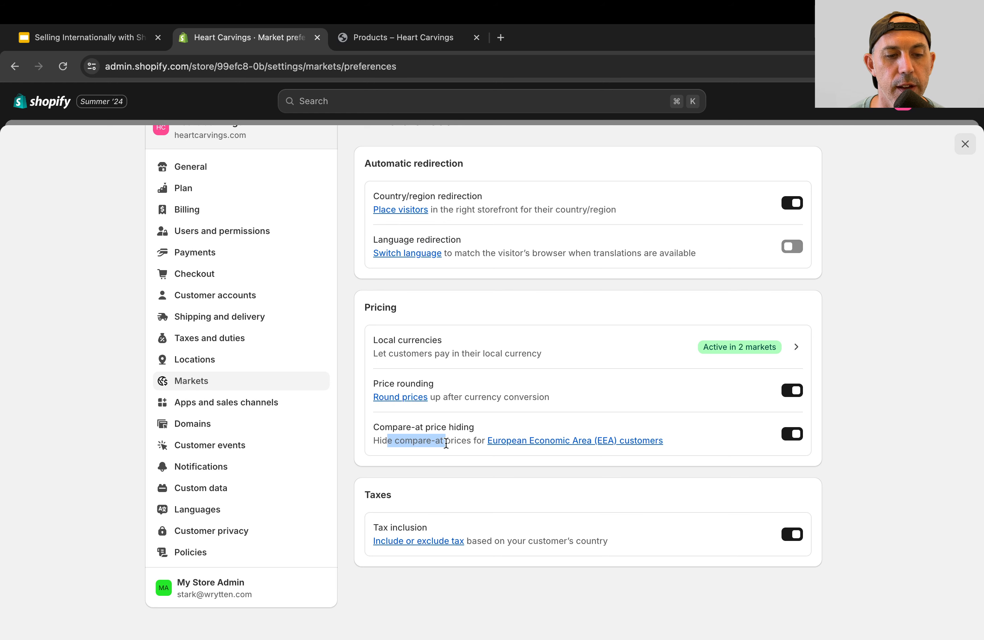
triple_click(446, 443)
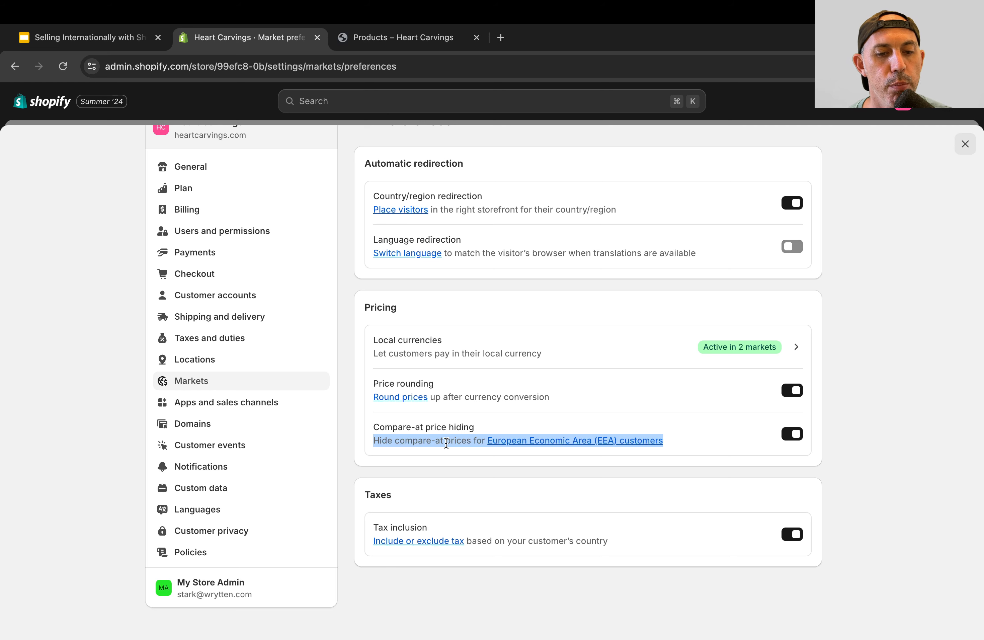
click(854, 433)
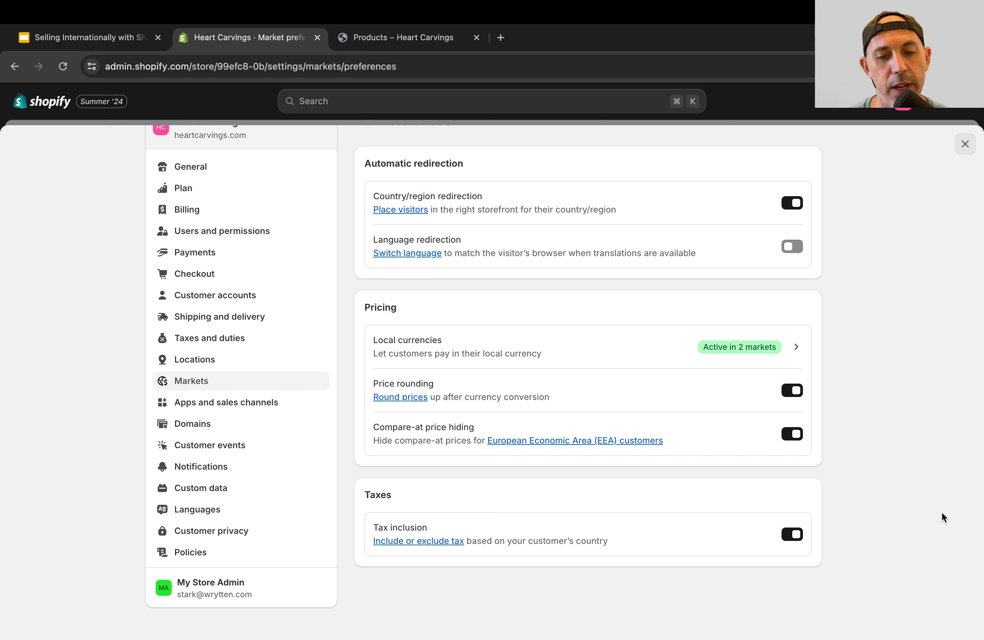
scroll(942, 512, up, 2)
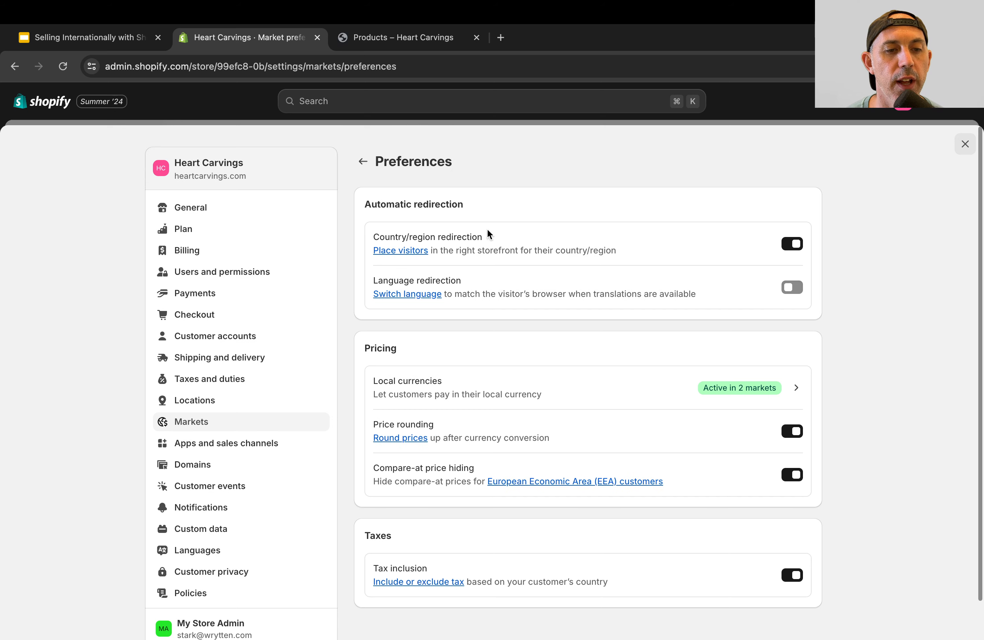
click(371, 162)
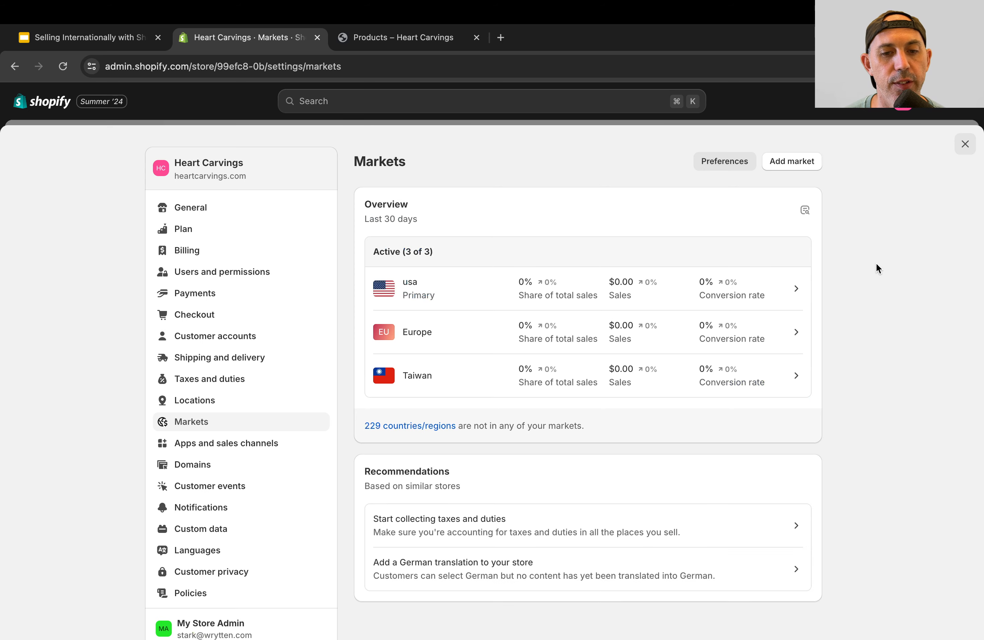
Step: Open the usa market's languages and domains settings and show the languages that can be added to heartcarvings.com
click(472, 292)
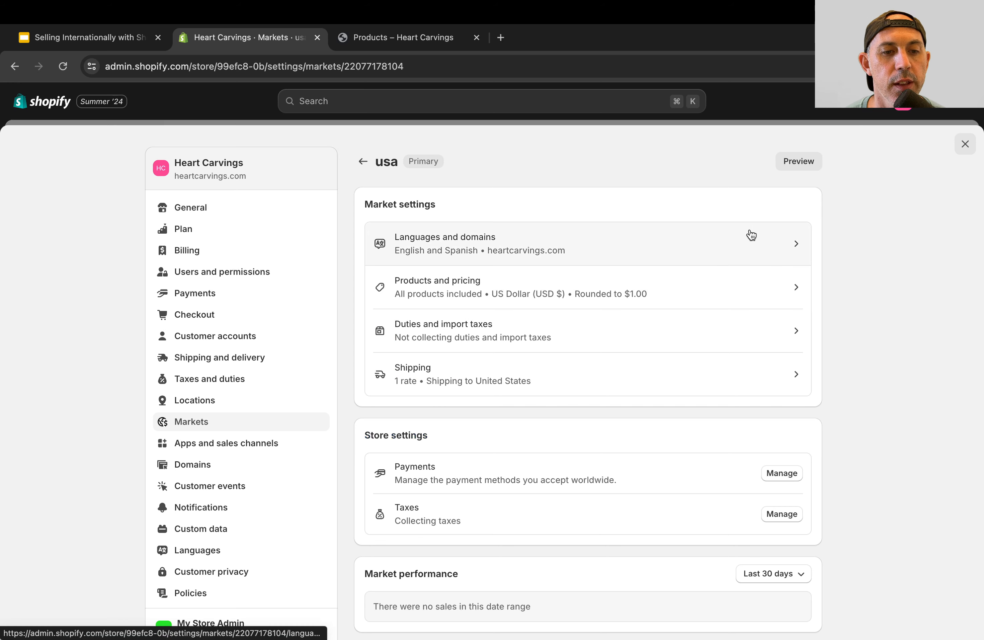
click(700, 233)
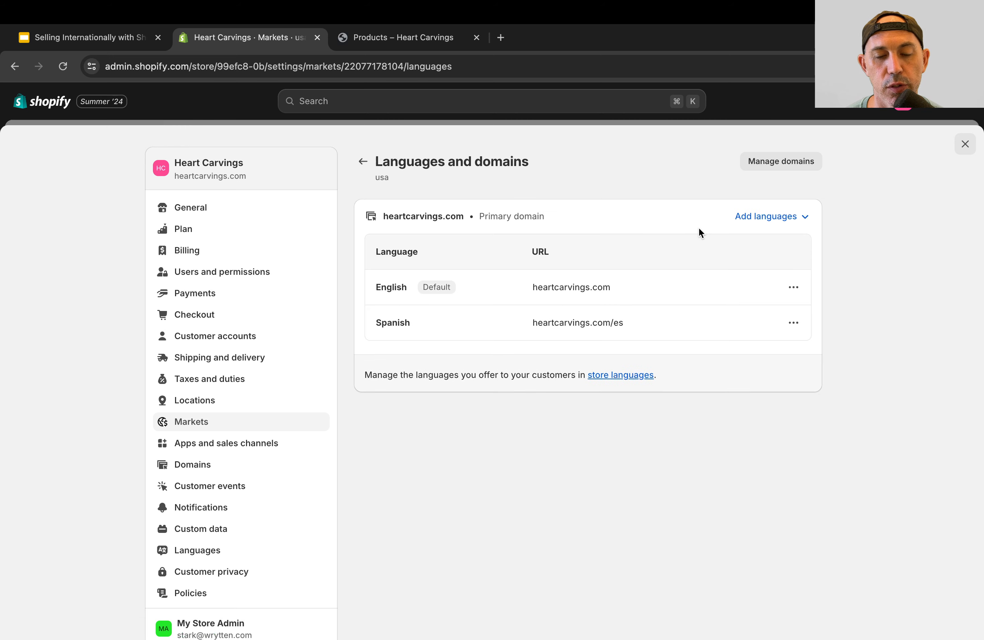
click(765, 215)
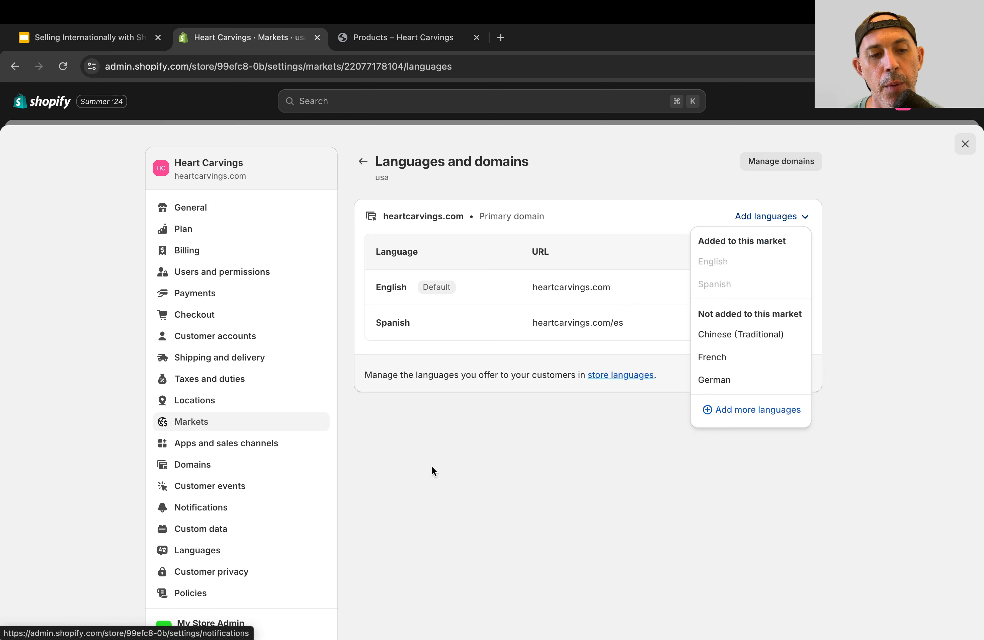
Step: Add French to the languages offered on heartcarvings.com for the usa market
click(870, 307)
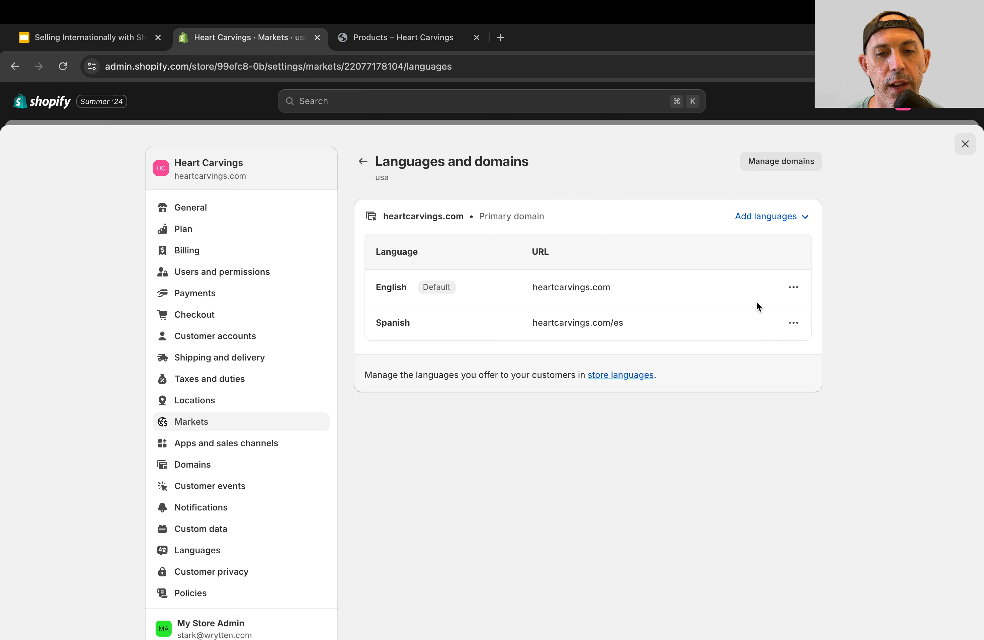
click(771, 220)
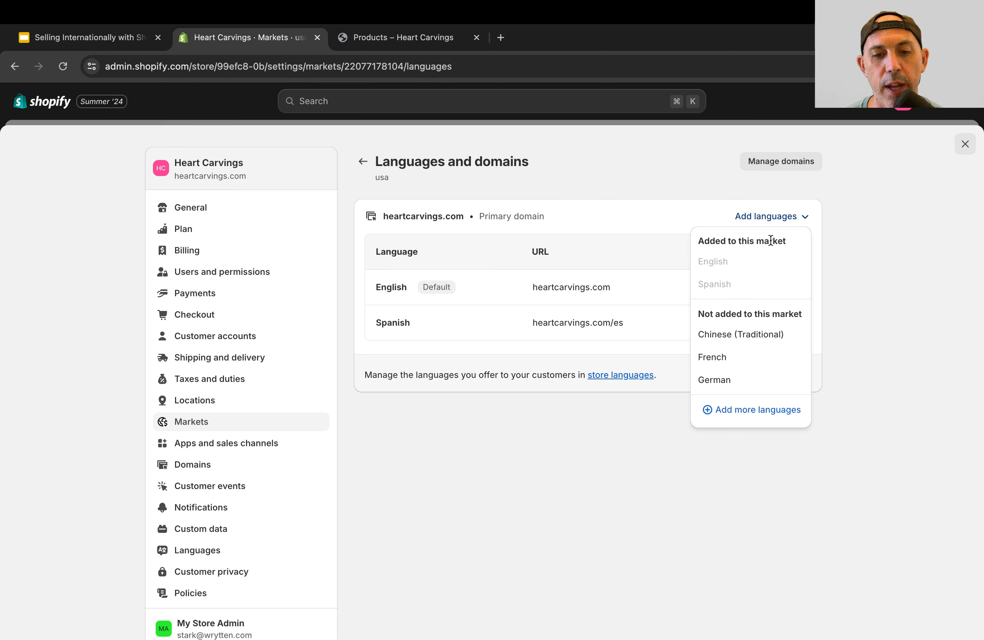
click(730, 358)
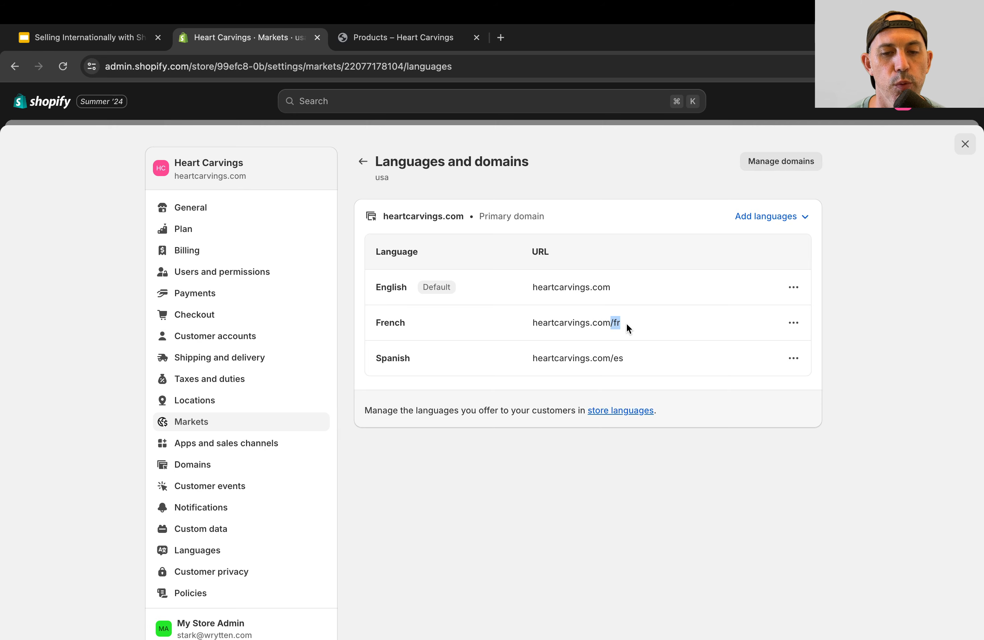
Step: Remove French from the usa market's languages and confirm the removal
click(791, 323)
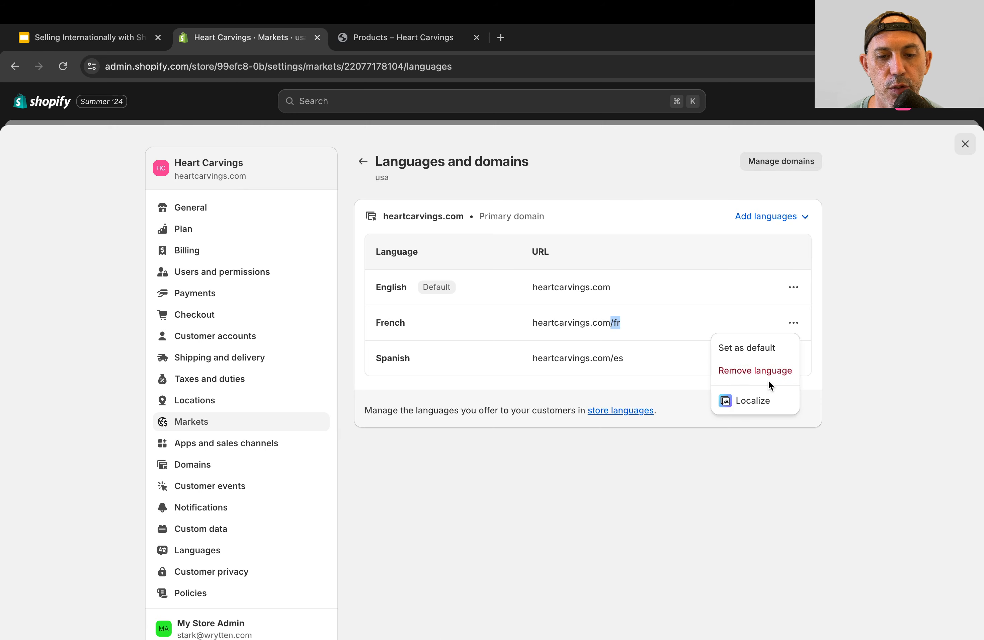
click(770, 369)
click(666, 403)
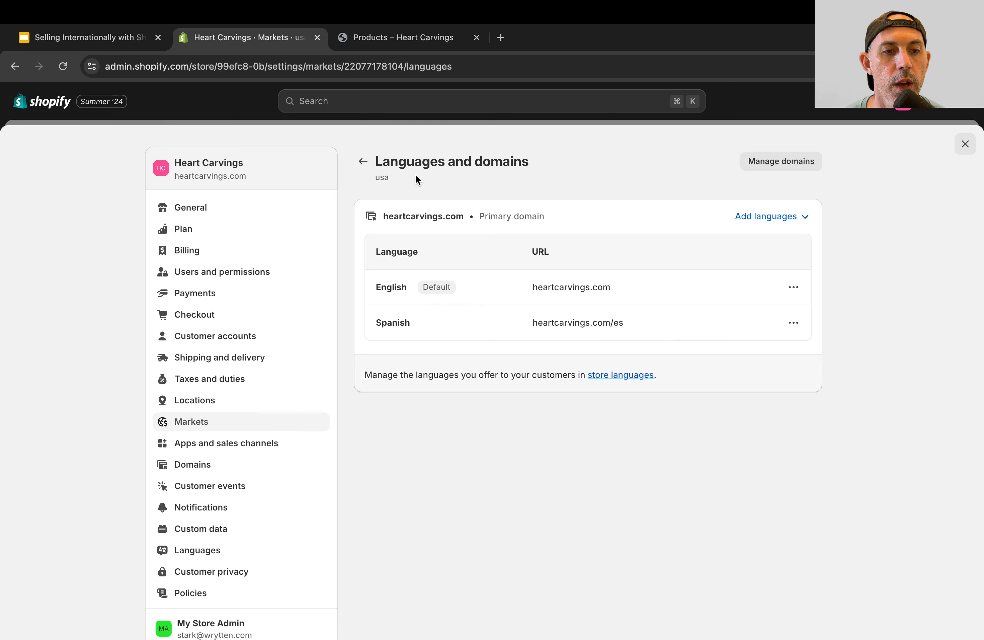
Step: Show the option to use multiple domains for the usa market, and close the domain management dialog without saving
click(799, 165)
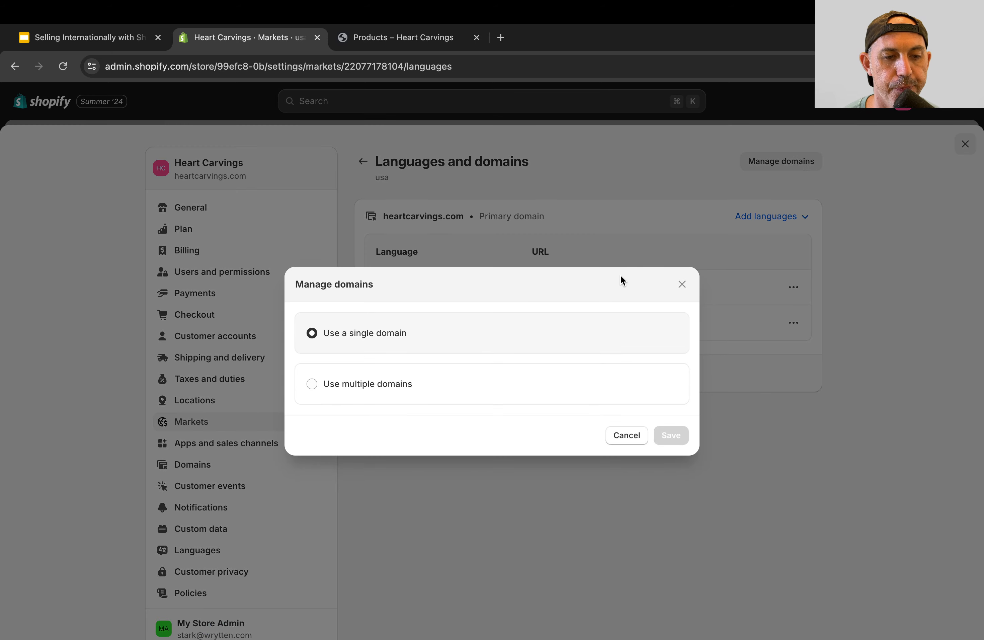
click(405, 382)
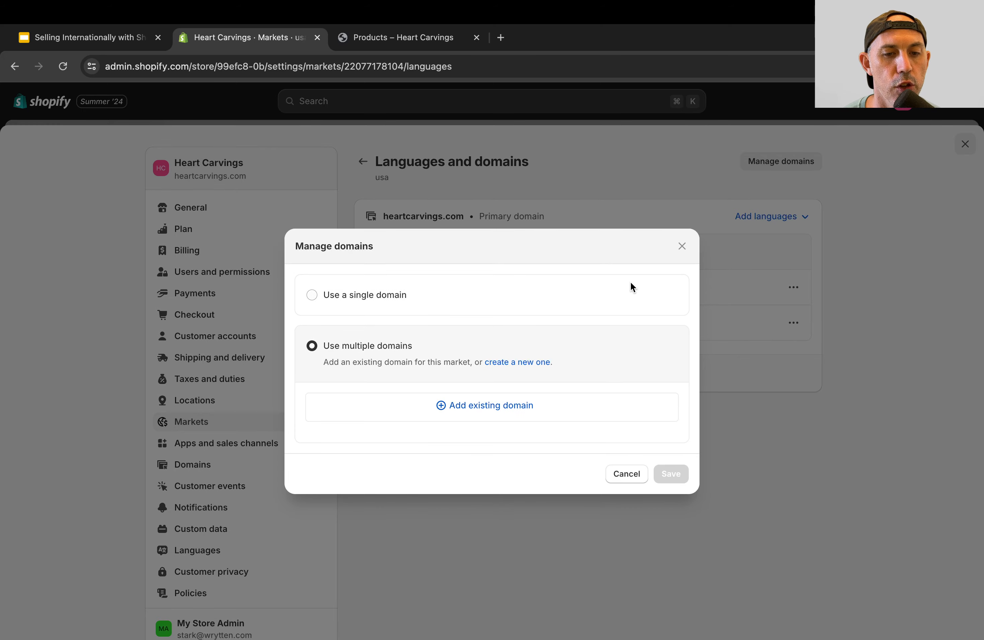
click(682, 246)
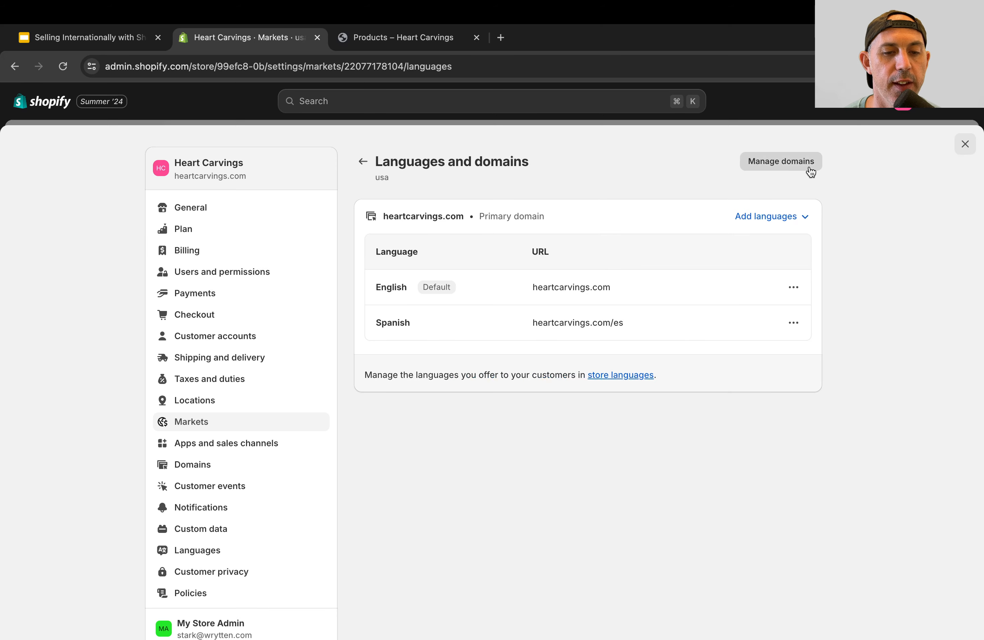
Step: Open the usa market's products and pricing settings and duplicate the page in a new browser tab
click(363, 161)
click(725, 290)
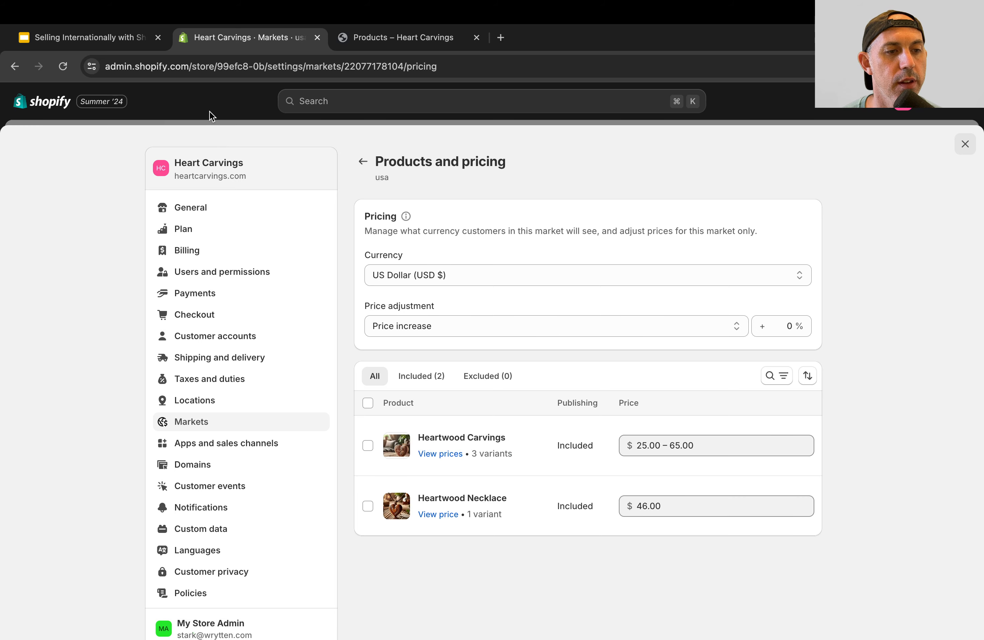
right_click(261, 41)
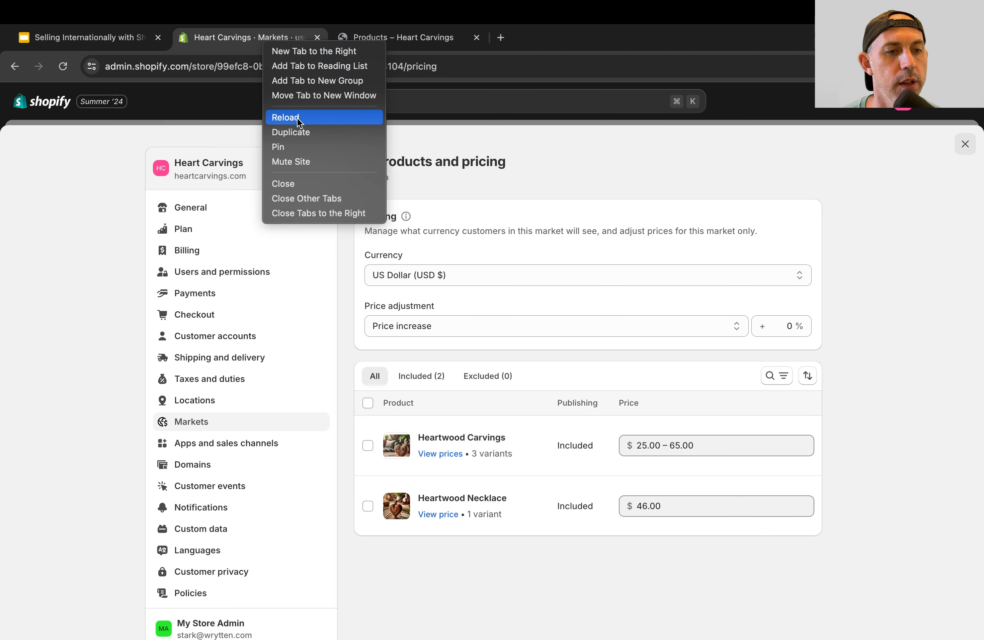
click(302, 132)
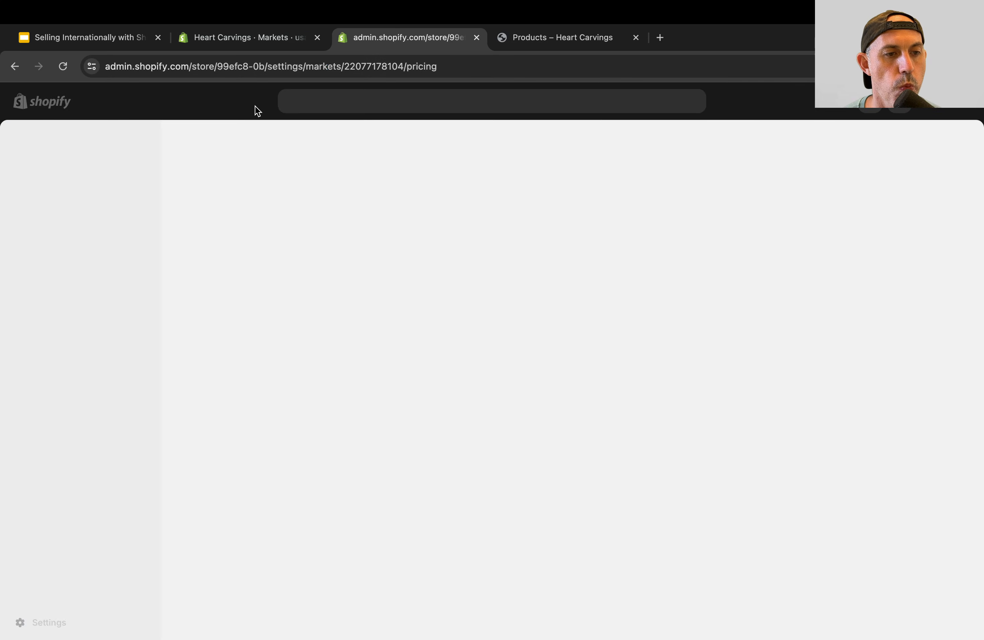
Step: Open the Heartwood Necklace product in the duplicated tab and examine its pricing section, including the international pricing link
click(247, 103)
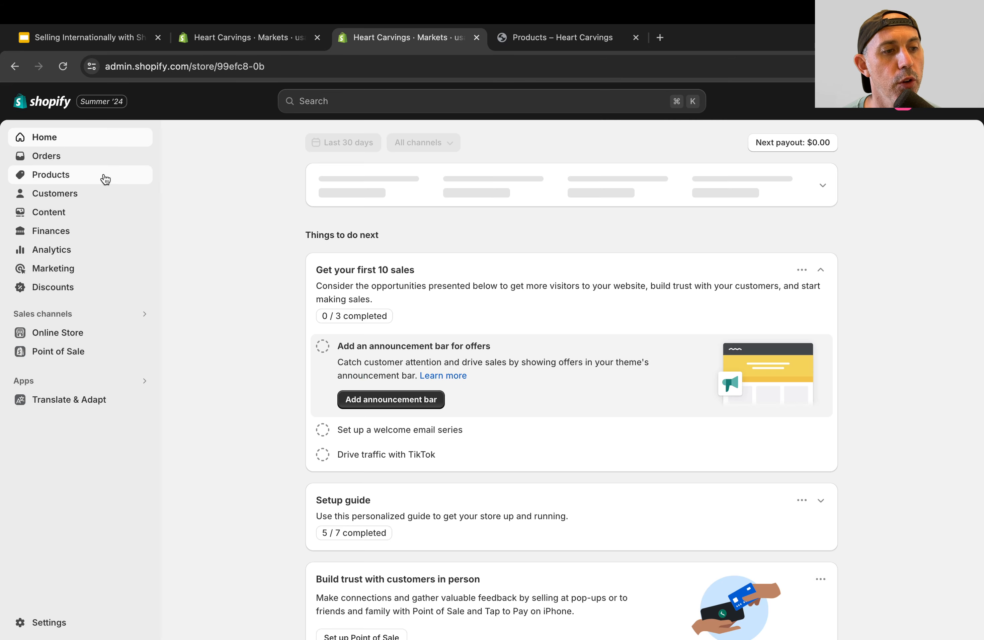
click(103, 176)
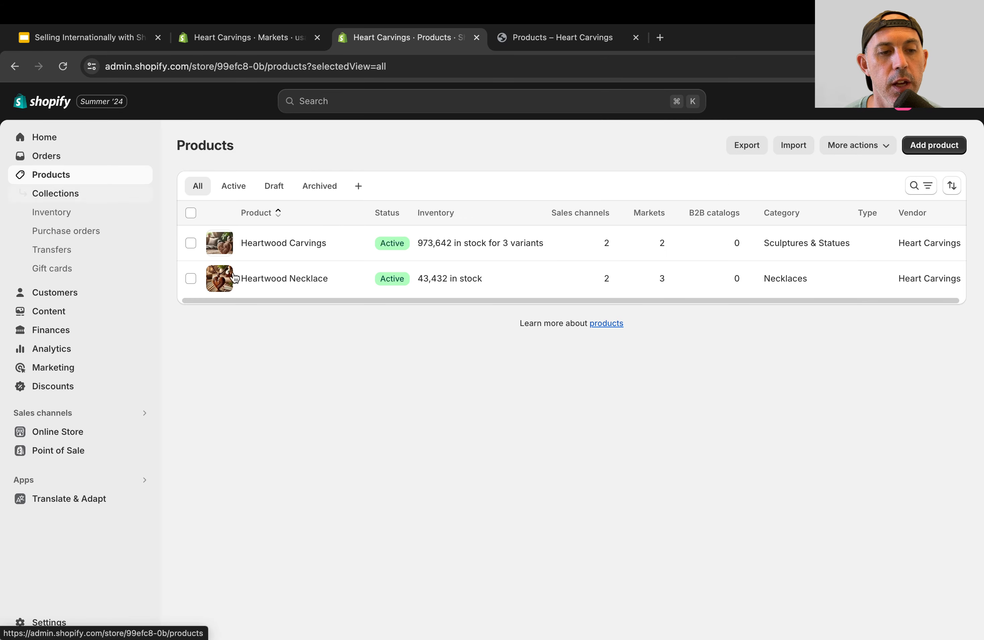
click(296, 283)
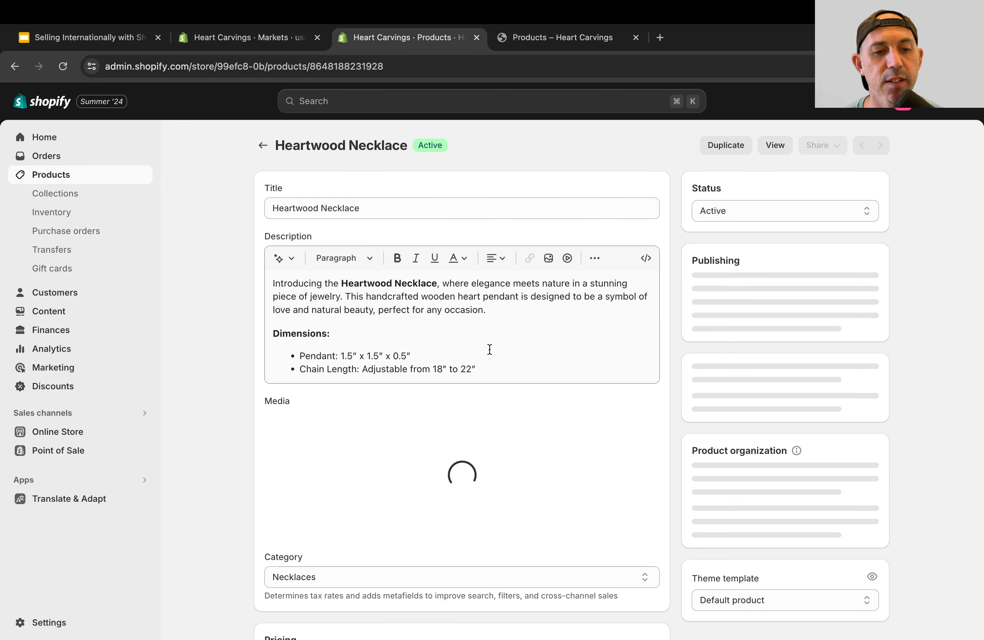
scroll(582, 436, down, 7)
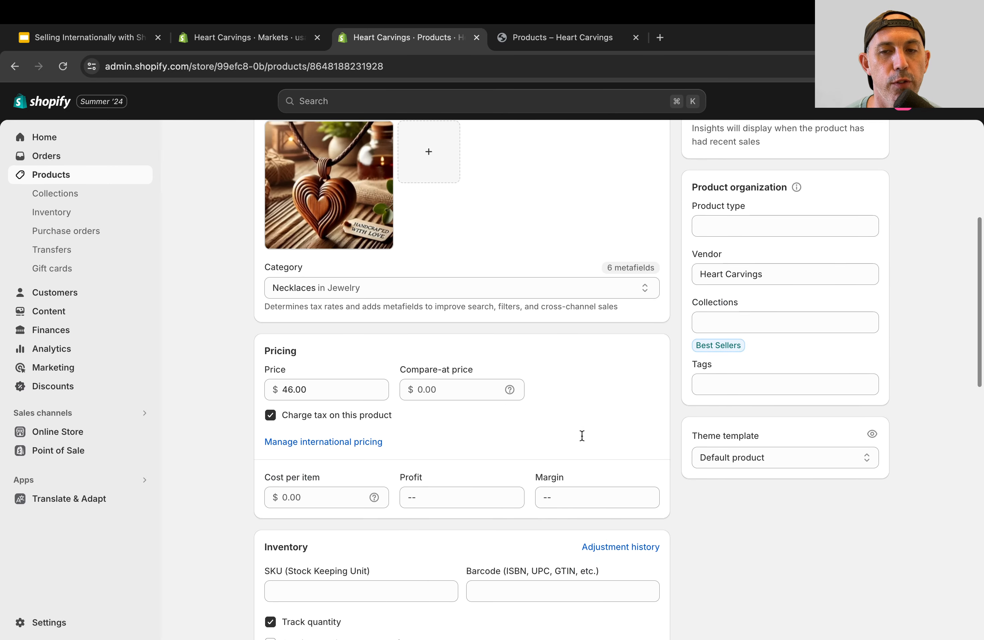
scroll(582, 437, down, 6)
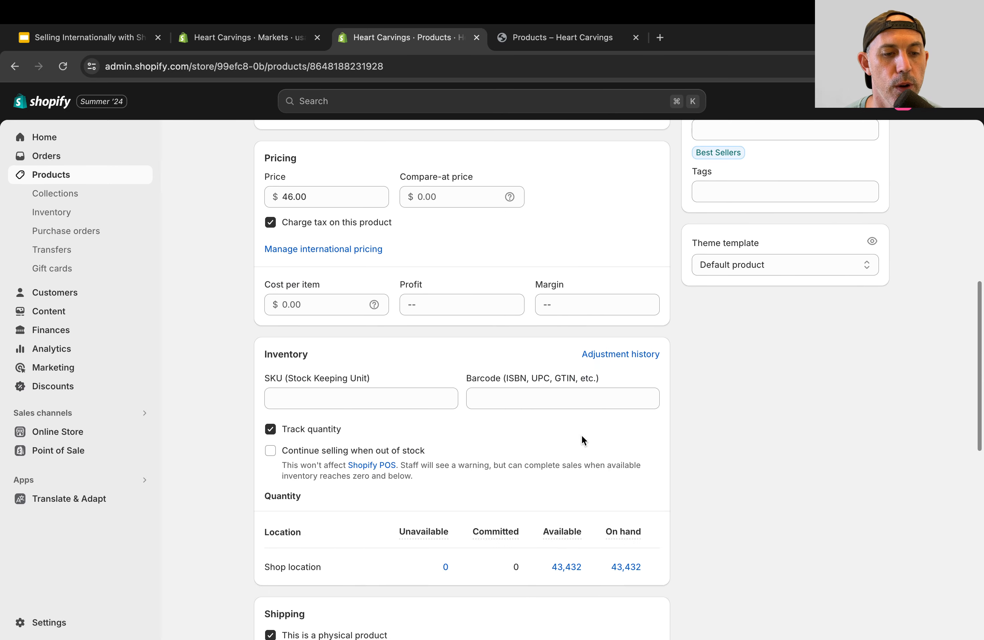
scroll(581, 435, up, 5)
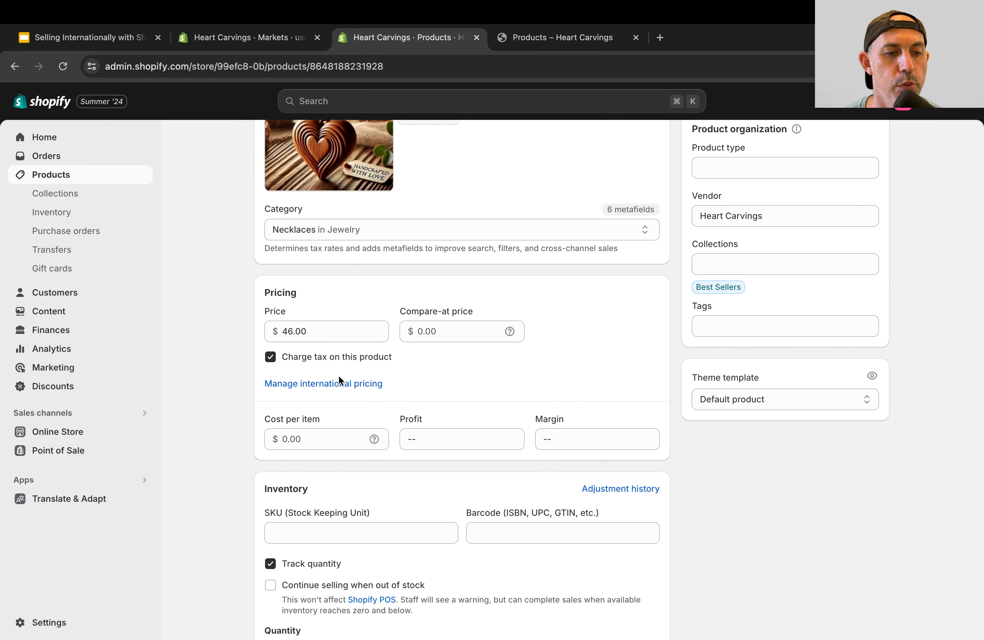
Step: Return to the Markets settings tab and open the Taiwan market's products and pricing settings
click(285, 36)
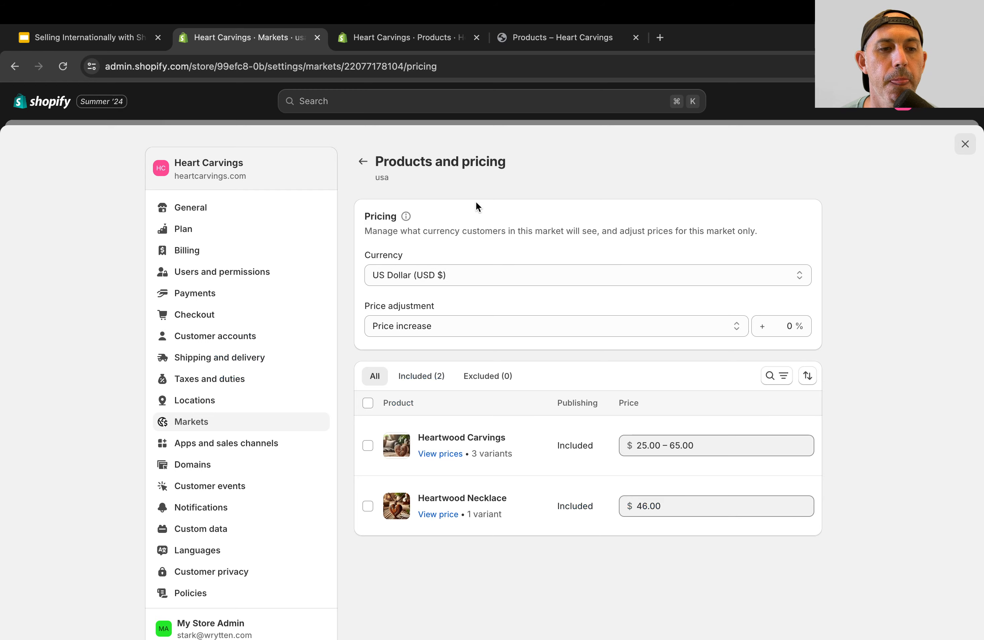
click(364, 164)
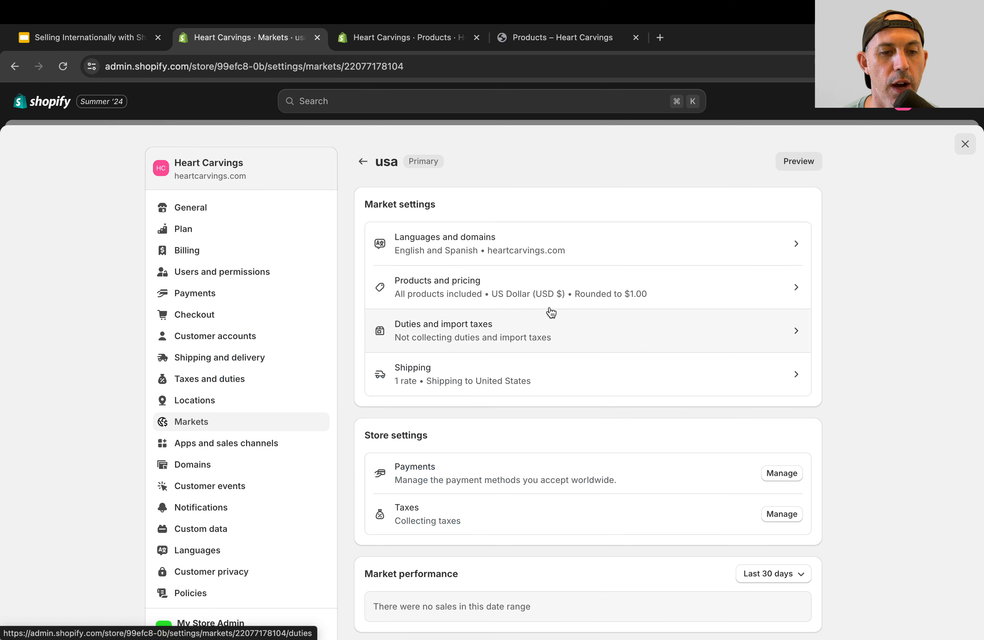
click(362, 161)
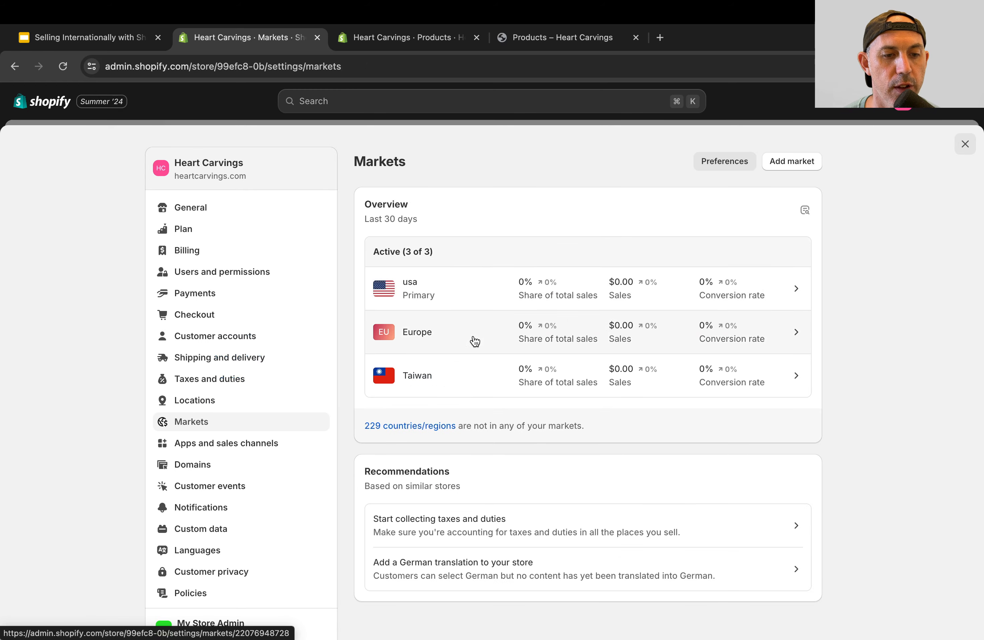
click(463, 379)
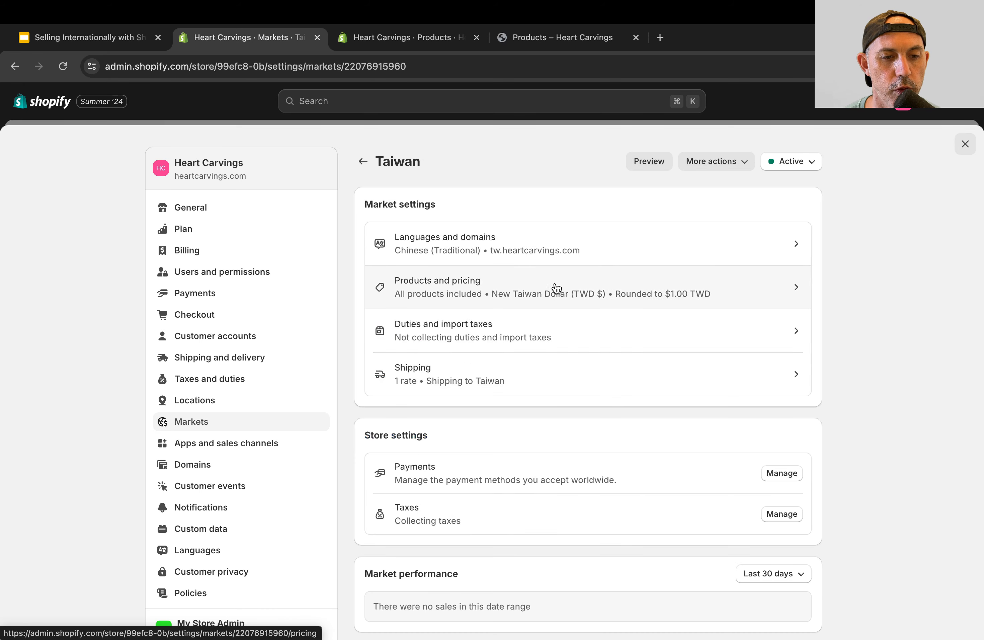
click(556, 286)
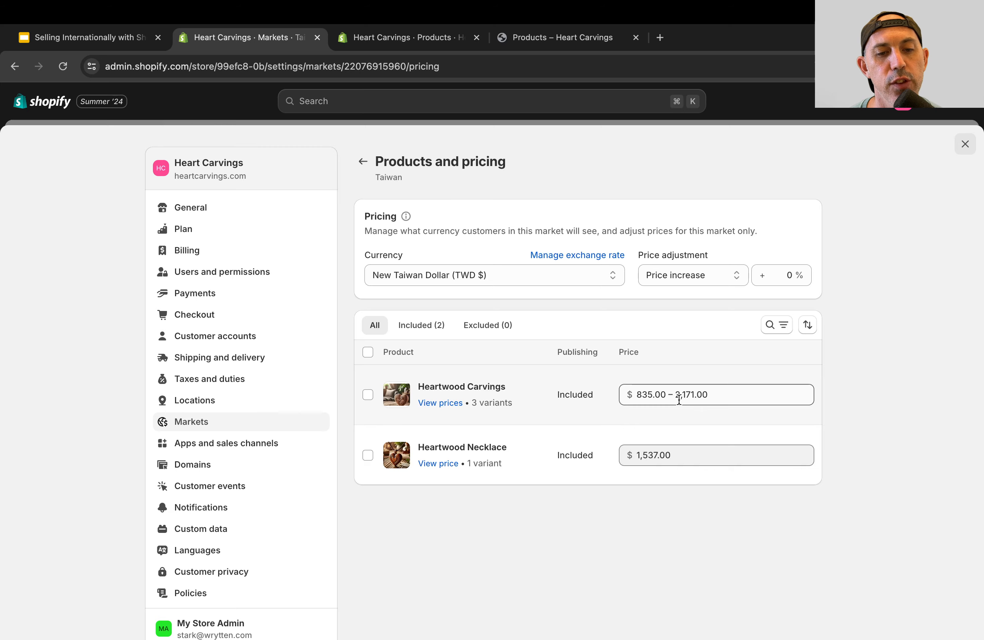
Step: Switch the Taiwan (TWD) exchange rate to Manual and enter 30 TWD per 1 USD
click(574, 256)
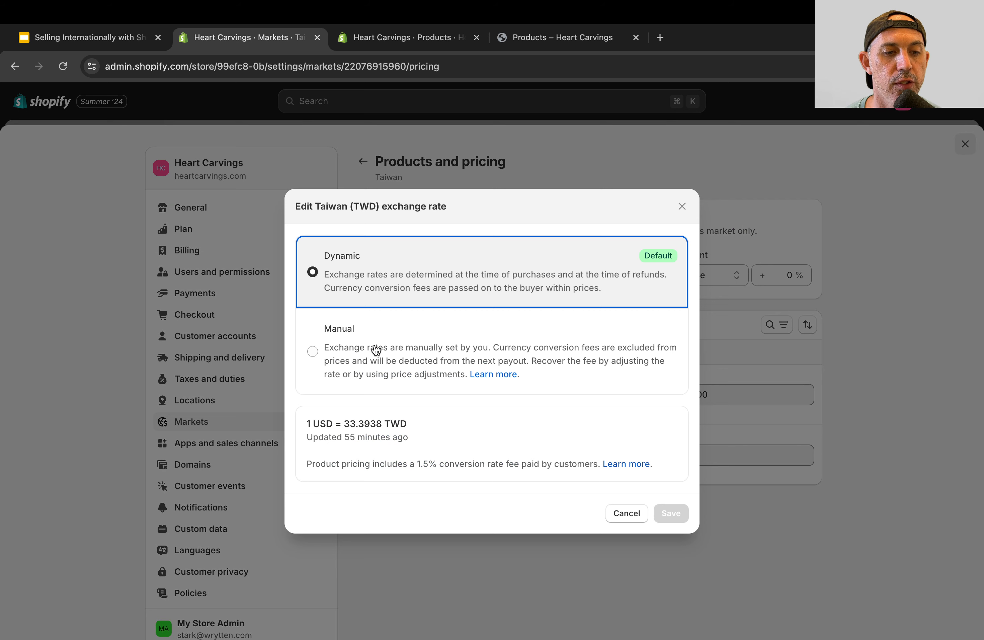
click(313, 352)
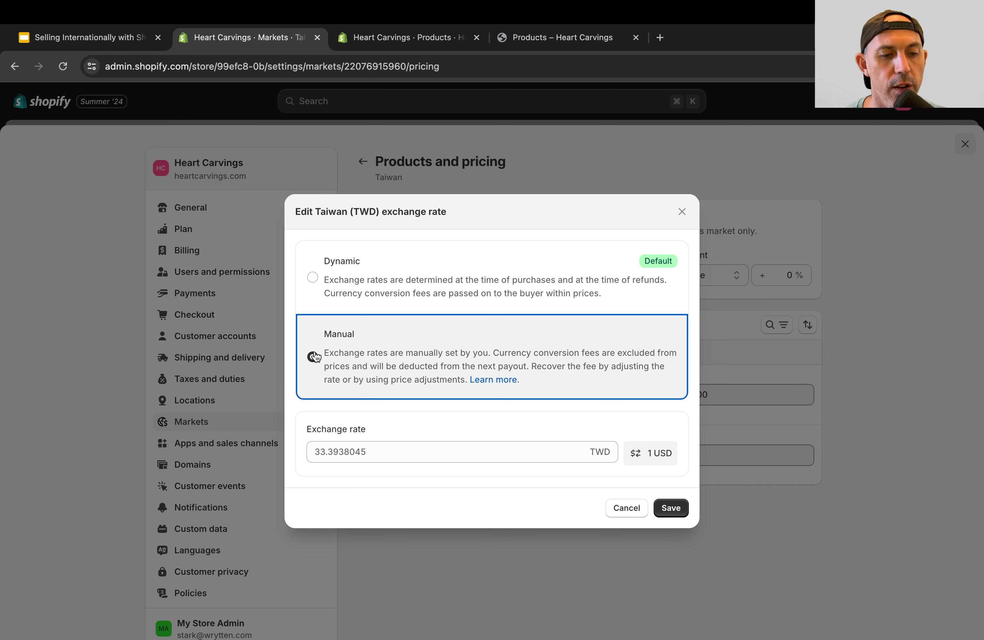
click(403, 453)
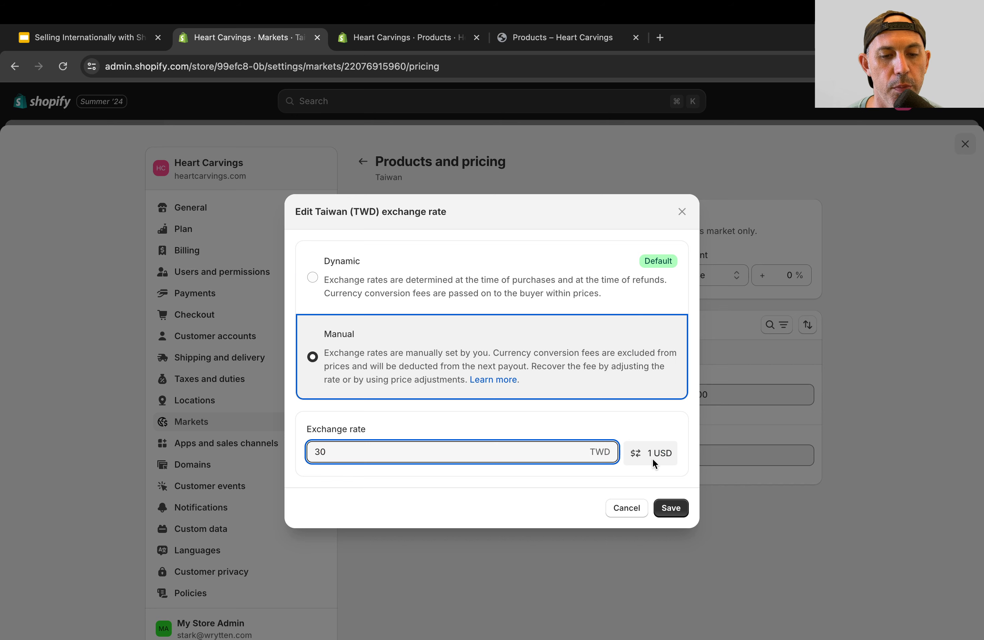
Step: Switch the Taiwan exchange rate back to Dynamic, highlight the USD to TWD conversion rate, and cancel the dialog
click(313, 277)
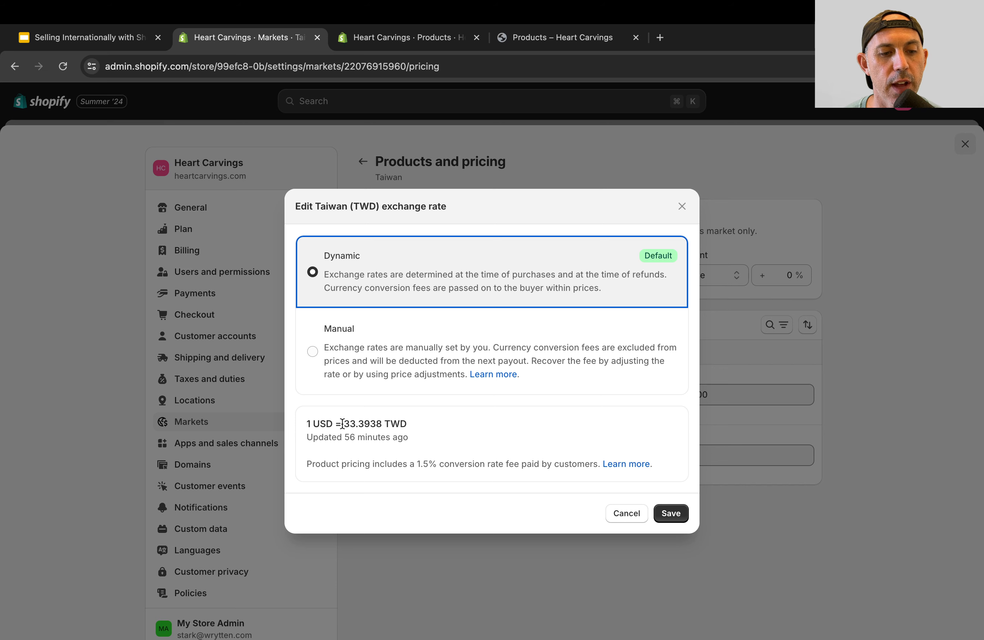
drag(344, 423, 366, 424)
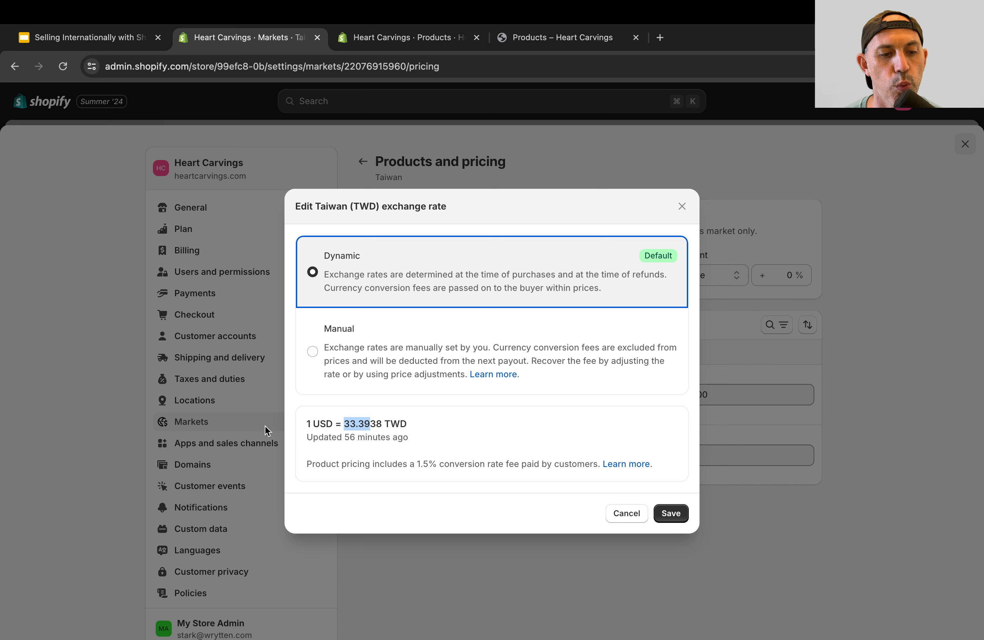
click(349, 425)
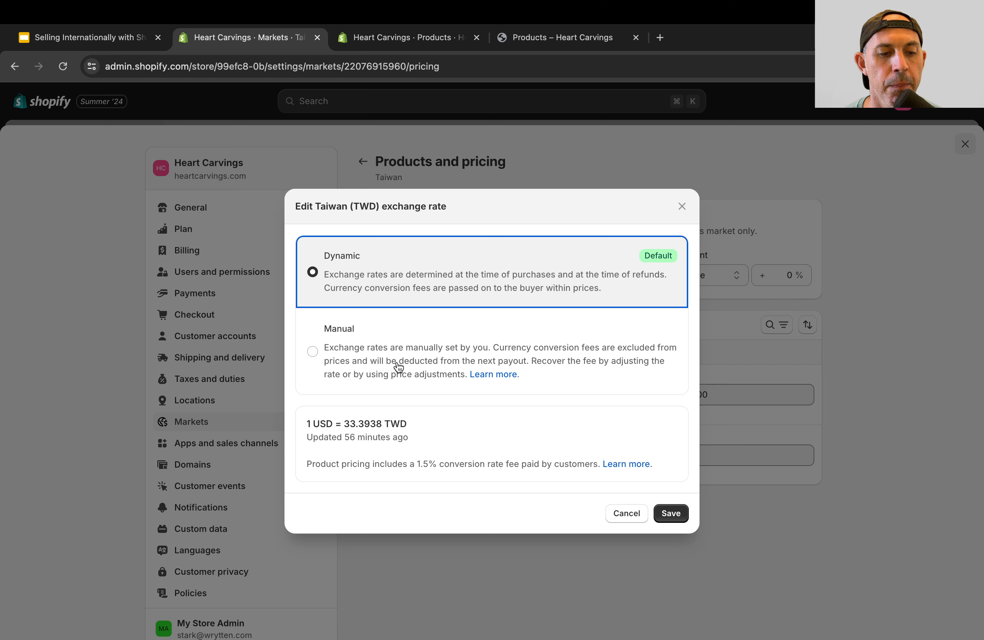
drag(343, 423, 413, 426)
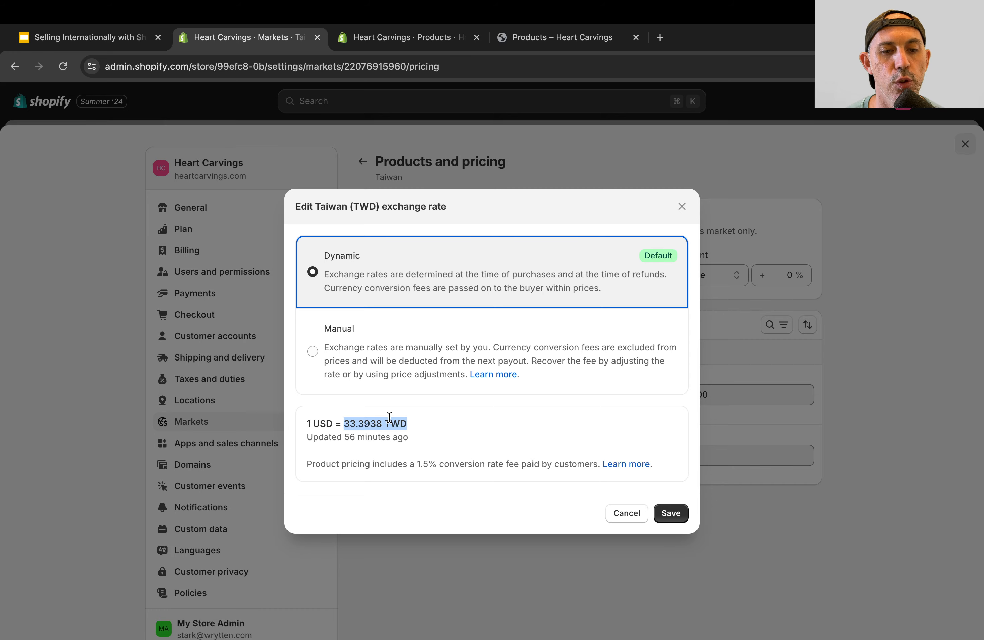
click(626, 514)
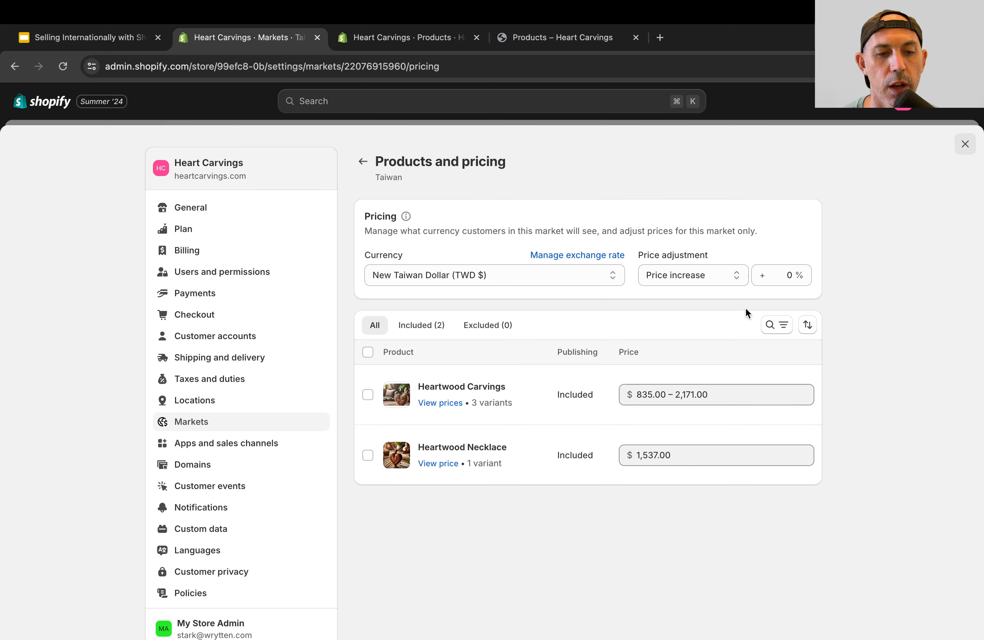
Step: Examine the Taiwan market's currency selection and the price increase and price decrease adjustment options, leaving them unchanged
click(593, 269)
click(495, 274)
click(667, 275)
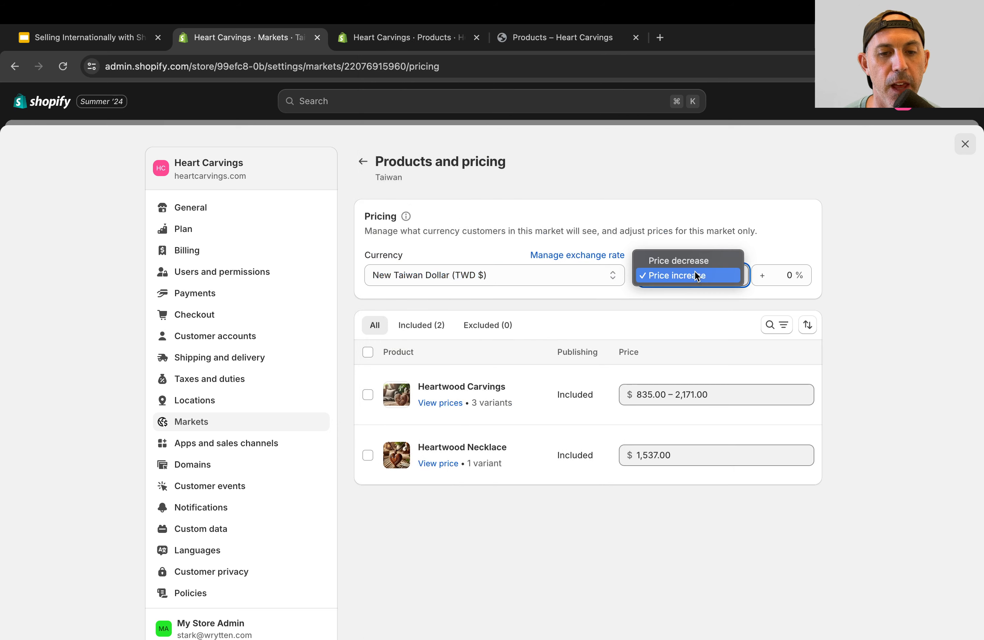
click(657, 276)
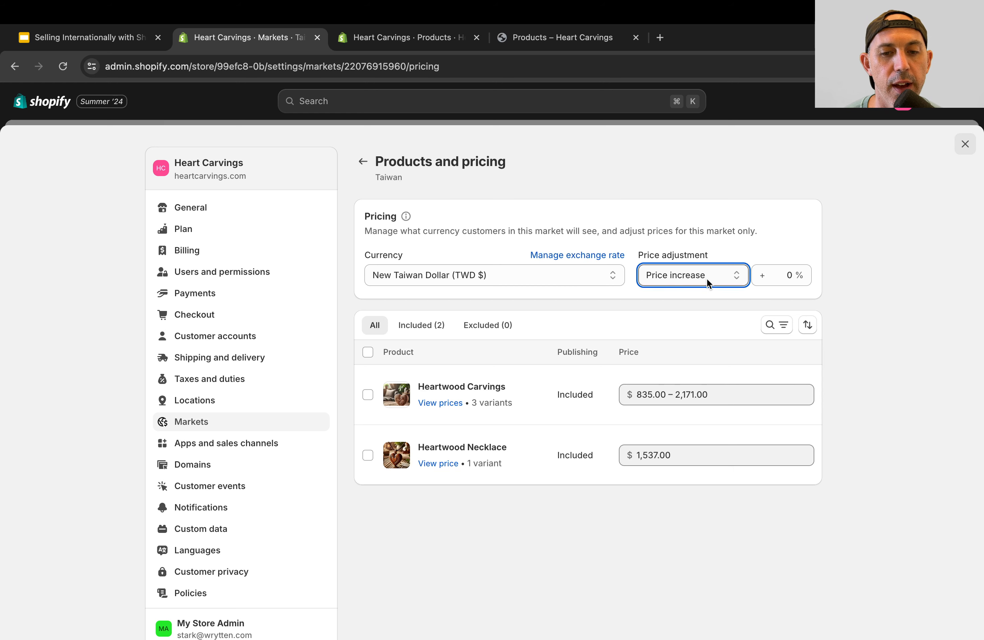
click(727, 282)
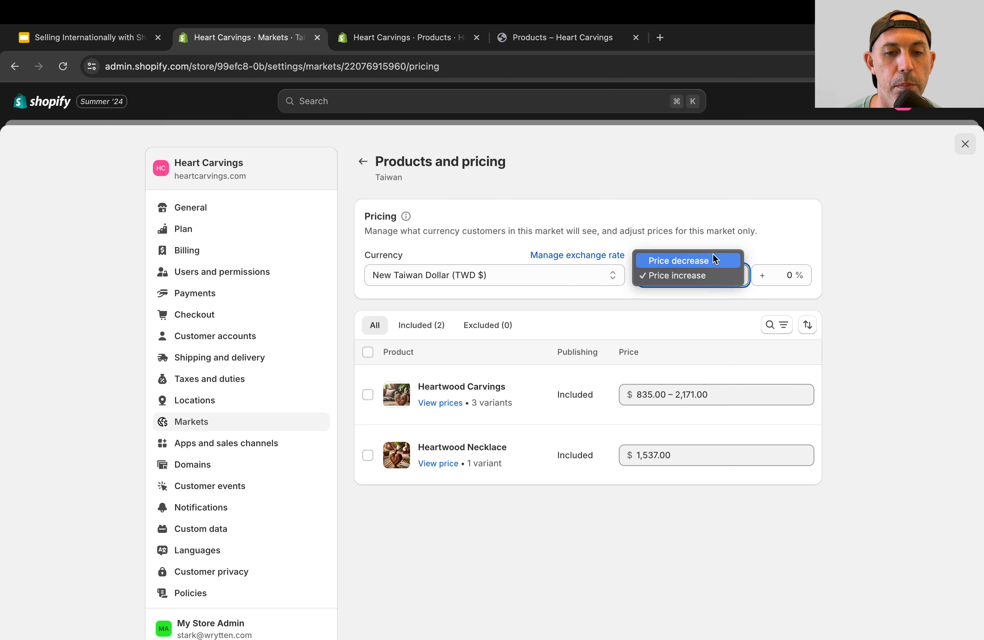
click(792, 217)
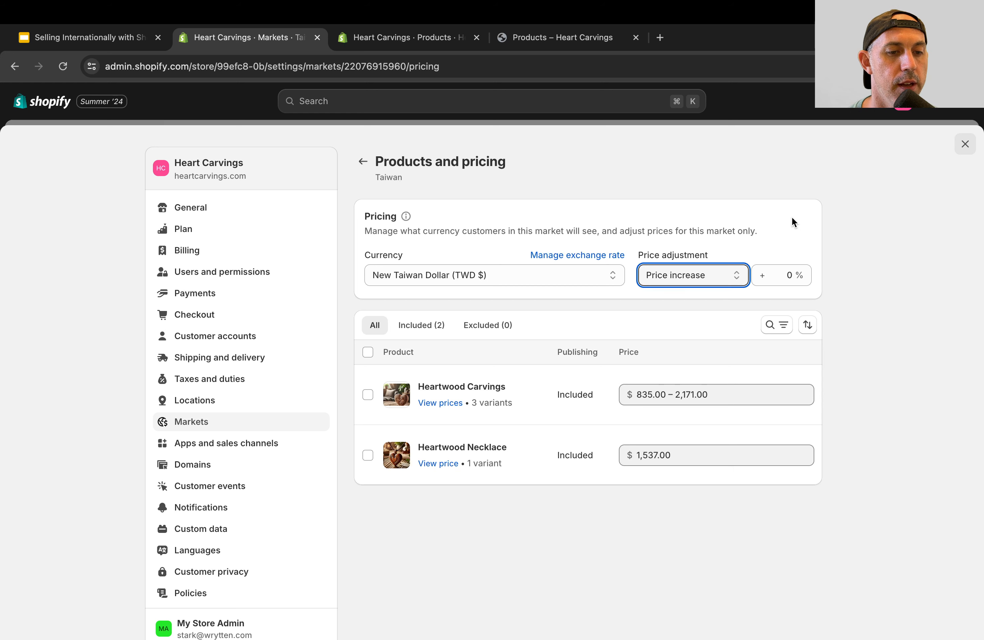
click(718, 277)
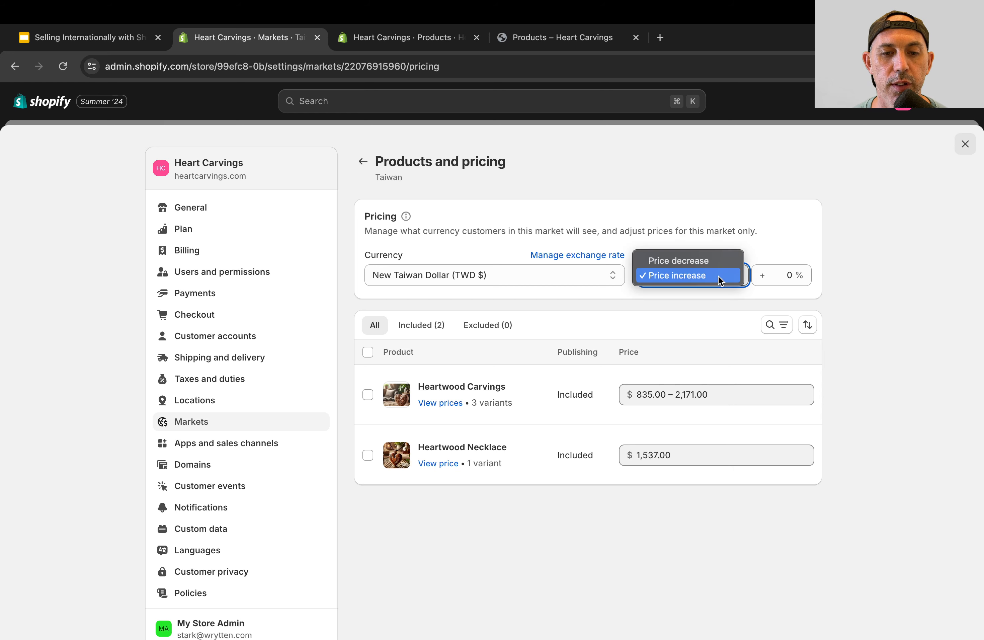
click(715, 215)
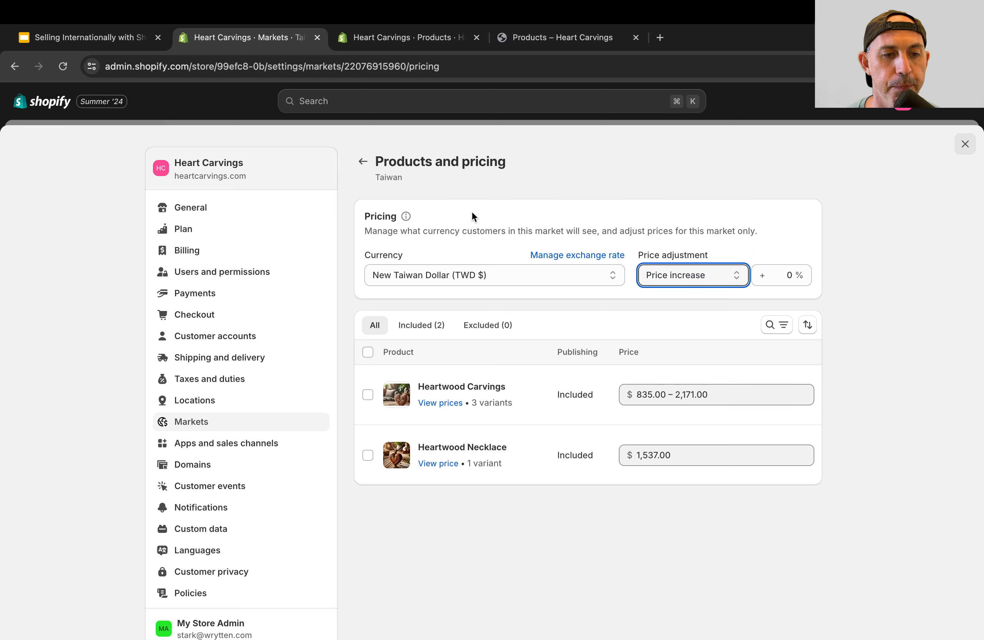
Step: Return to the Taiwan market overview, view its additional actions, and examine its duties and import taxes settings
click(363, 162)
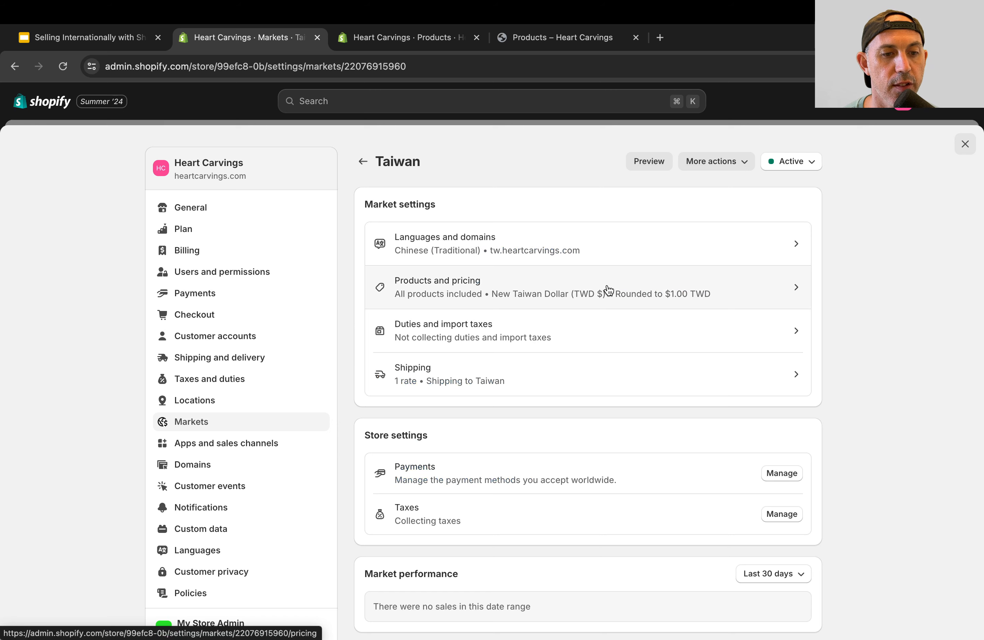
click(739, 169)
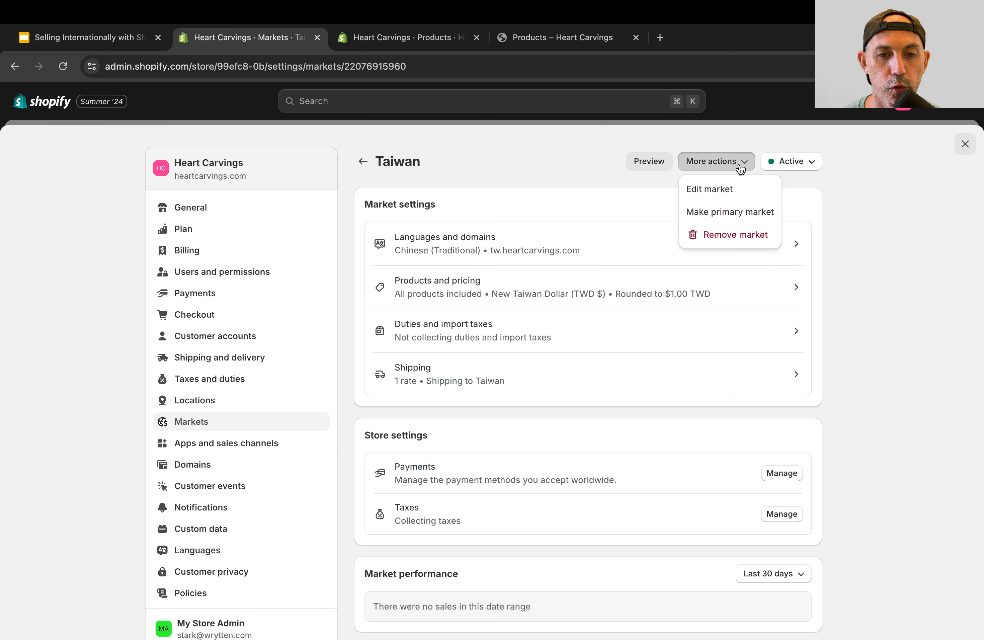
click(929, 252)
click(641, 348)
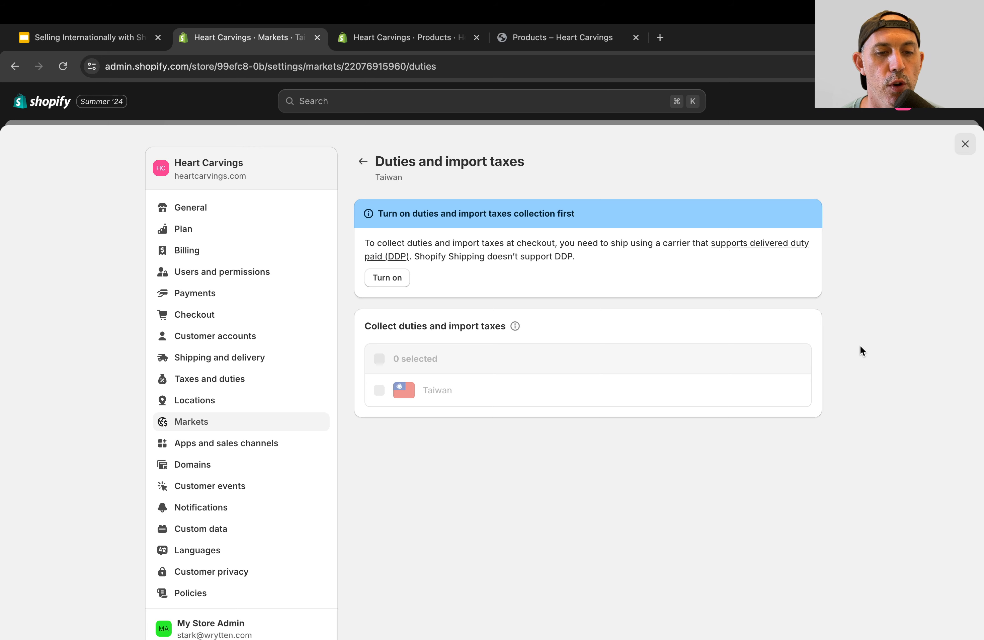
click(363, 165)
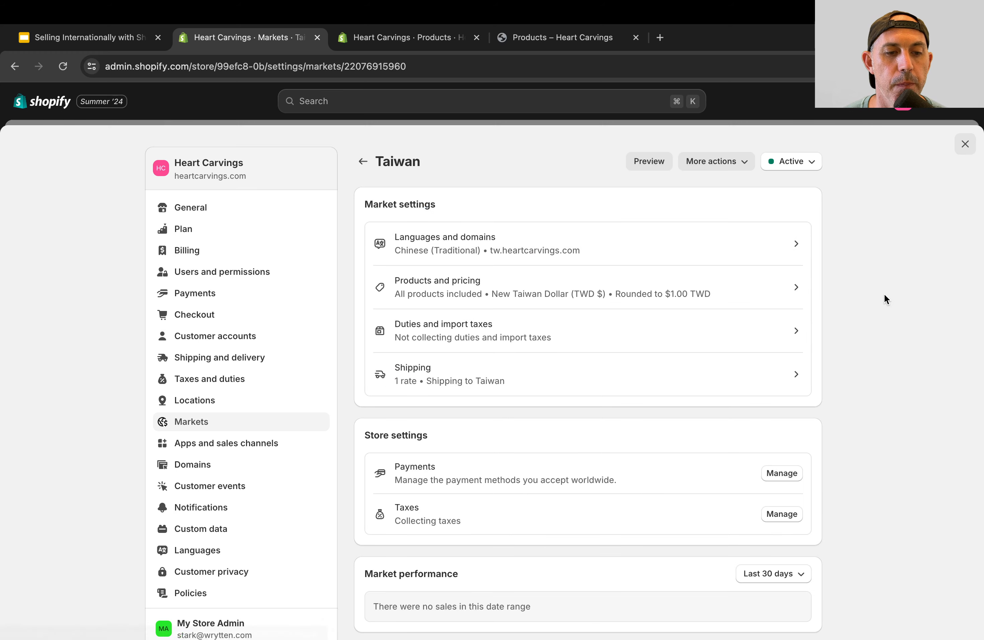
Step: Open the Taiwan market's shipping settings and examine the general profile's shipping zones, rates and International zone options
click(638, 384)
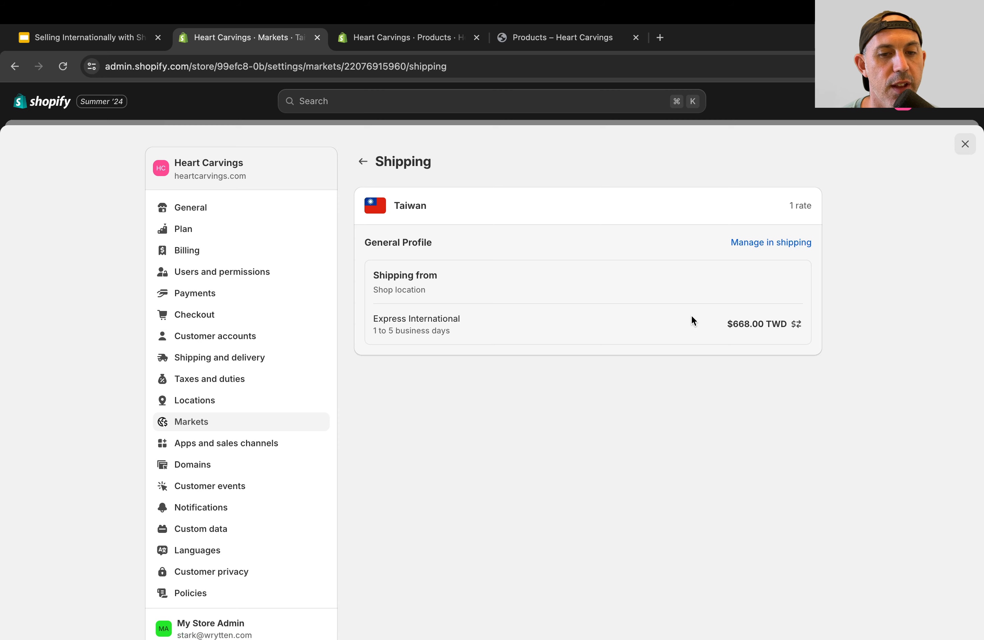
click(788, 242)
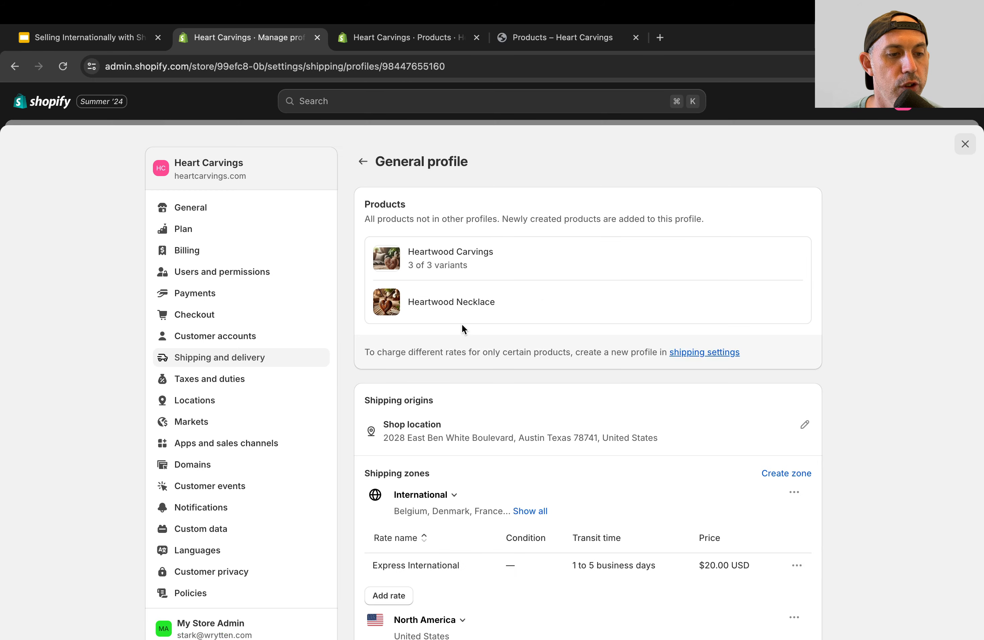
scroll(588, 418, down, 2)
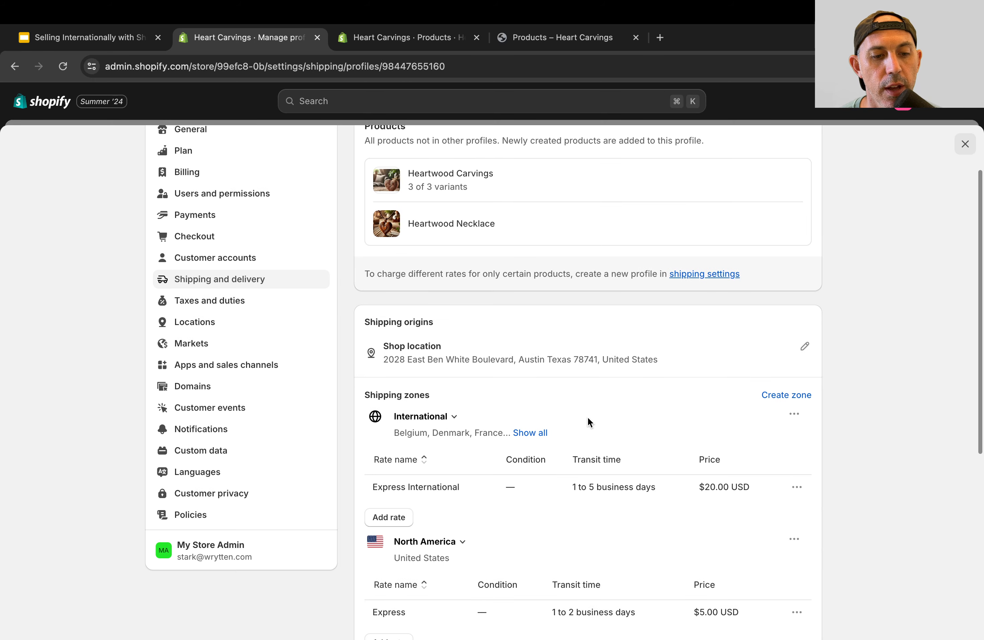
scroll(587, 417, down, 3)
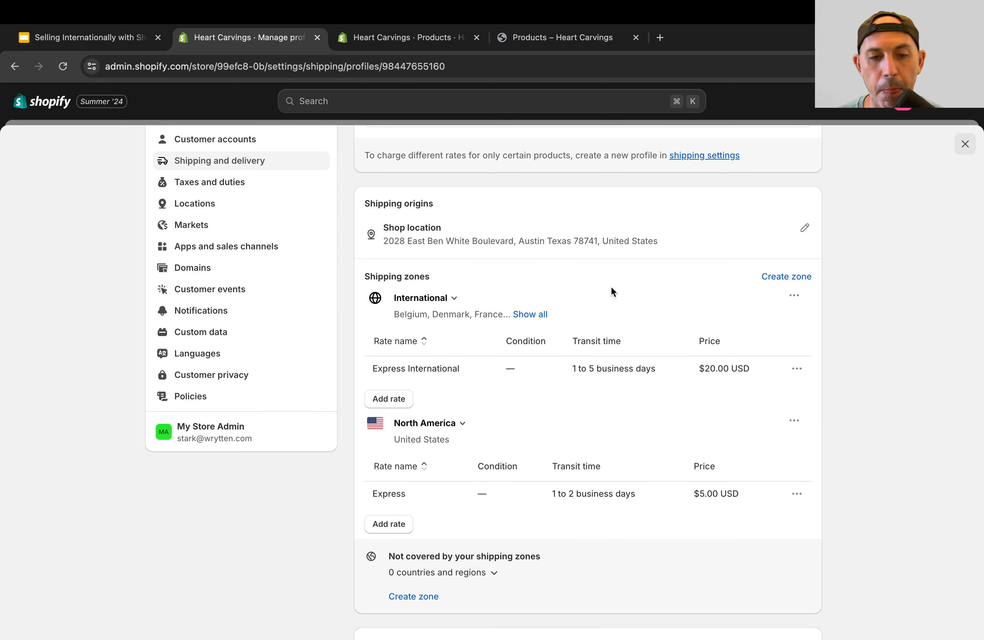
click(794, 295)
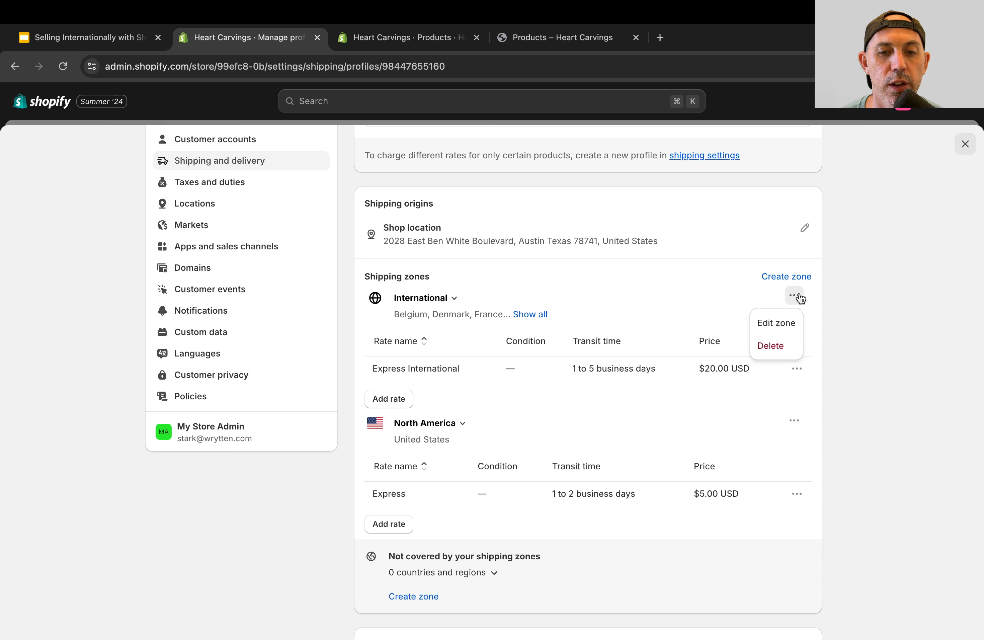
click(845, 299)
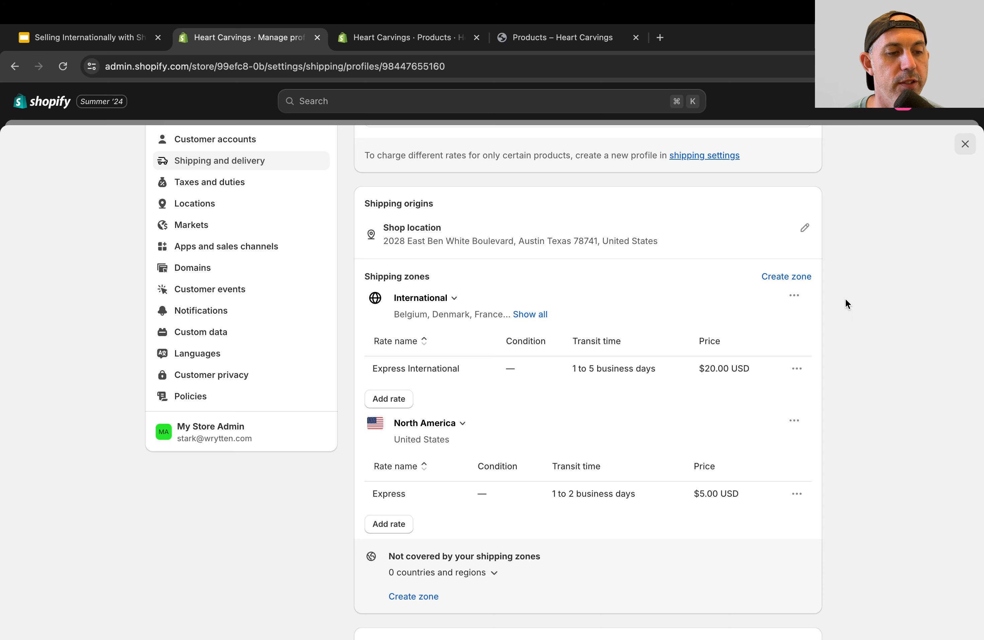
scroll(215, 226, up, 5)
Step: Reopen the Taiwan market from the Markets settings and examine its store-wide payments and taxes entries
click(230, 424)
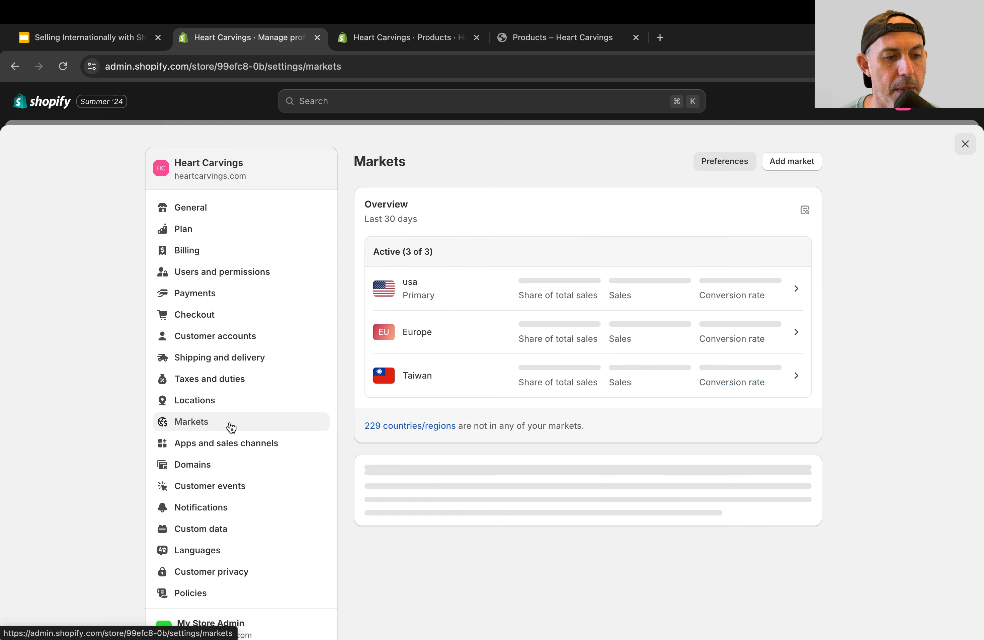
click(763, 377)
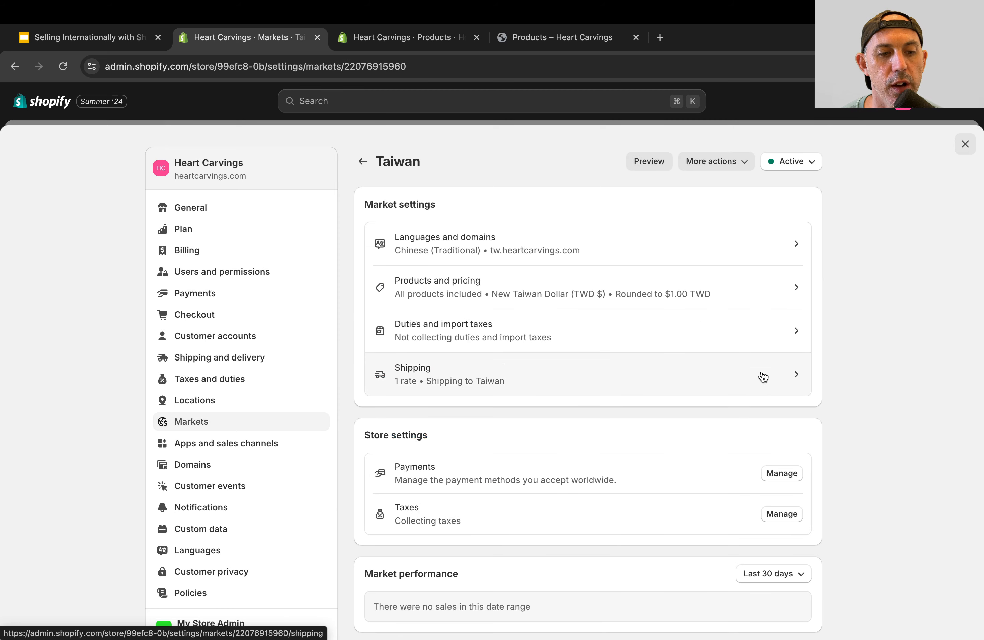
scroll(762, 399, down, 2)
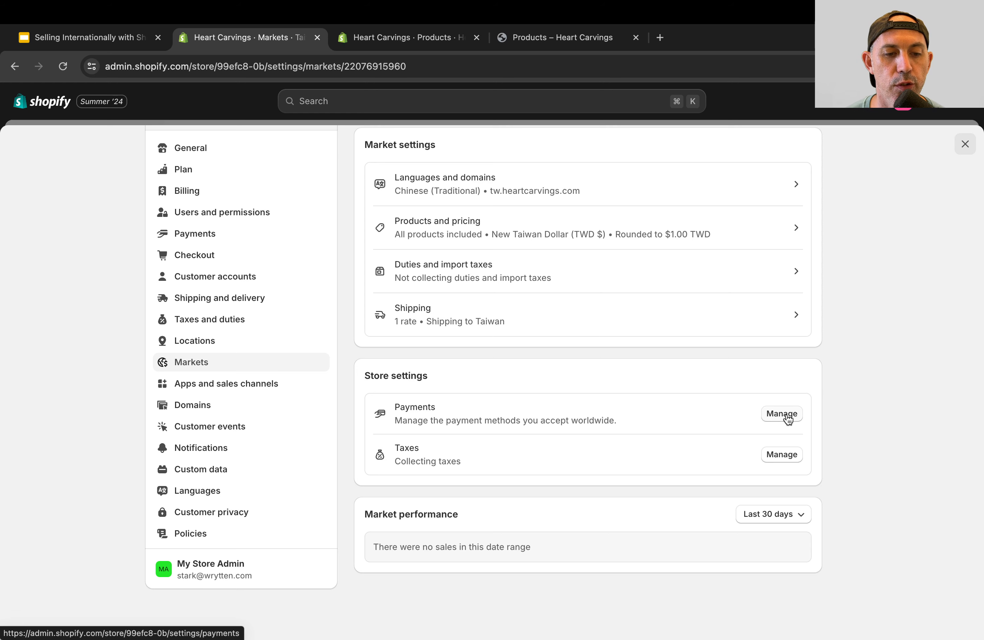
Step: Open the store's tax management and examine the regional settings, tax apps, duties and import taxes, and global settings
click(783, 454)
scroll(785, 459, down, 5)
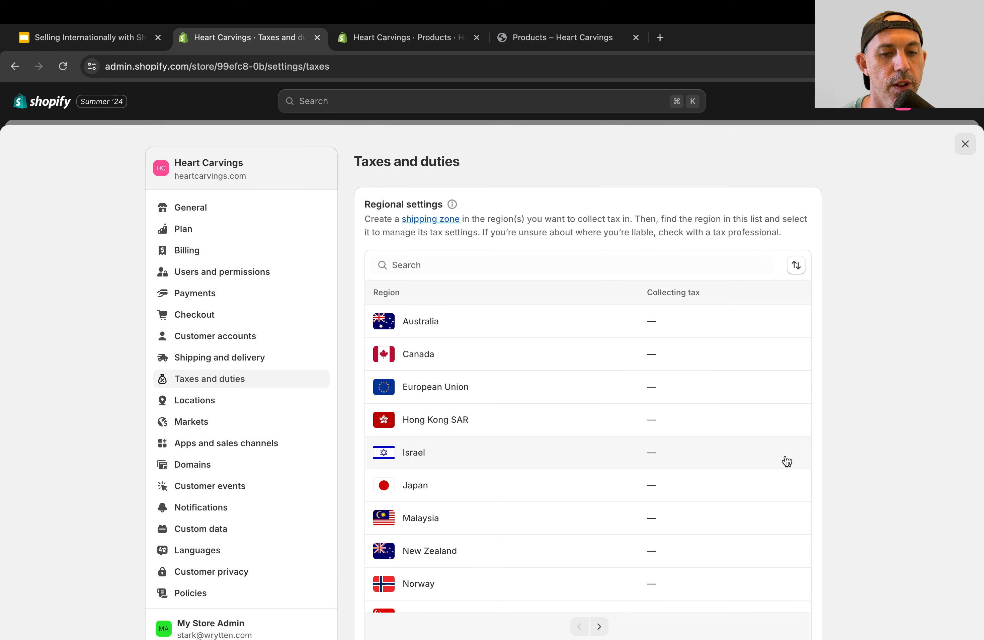
click(704, 456)
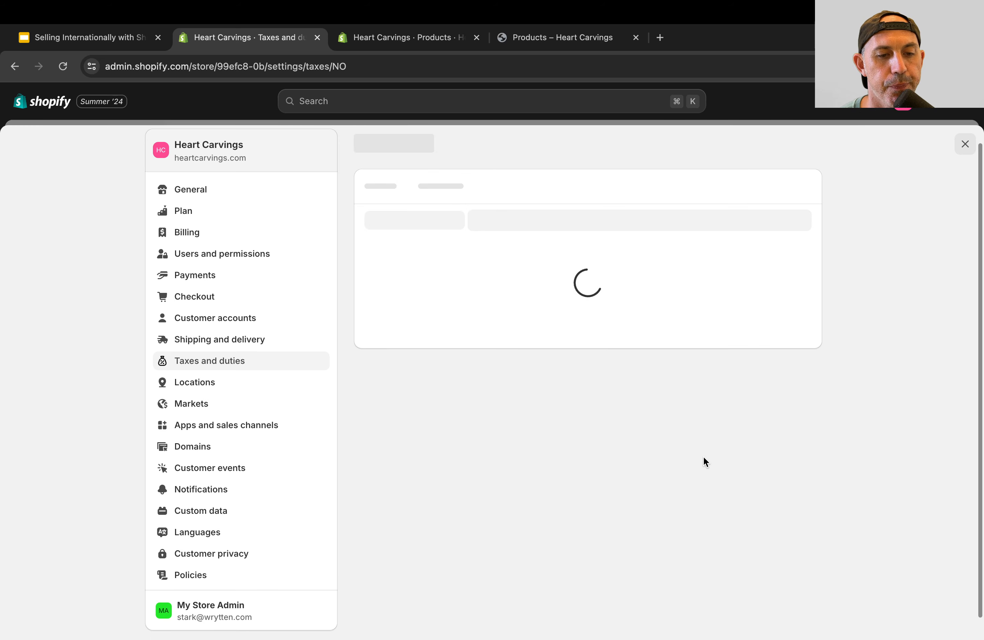
click(364, 162)
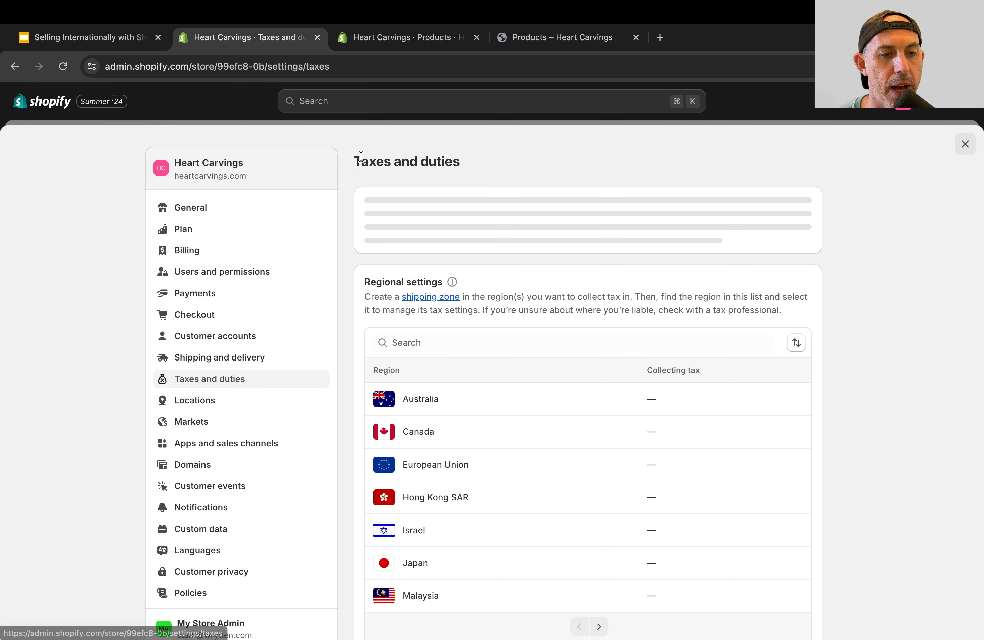
scroll(645, 394, down, 10)
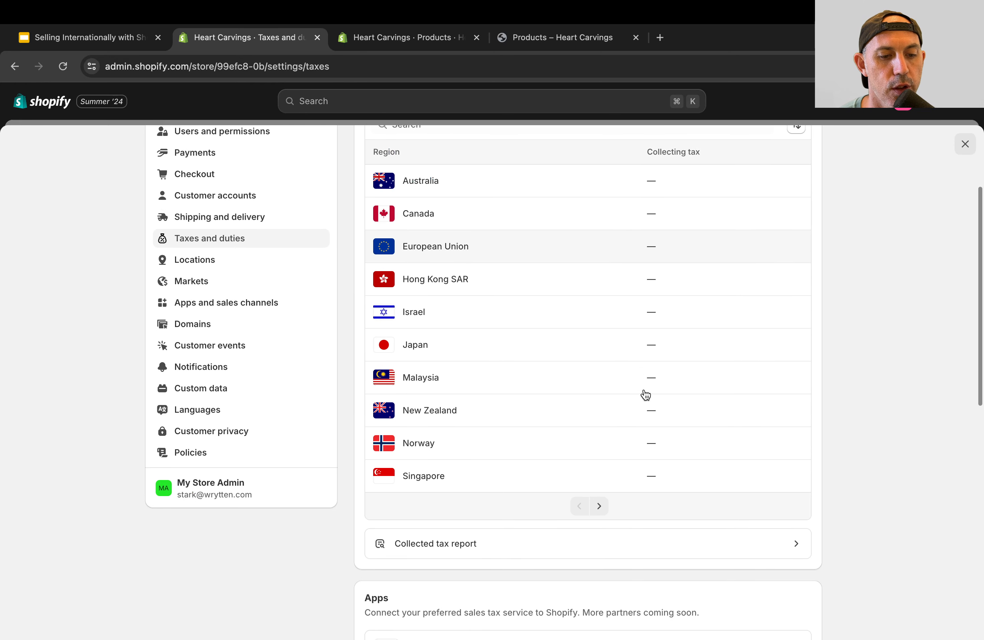
scroll(643, 388, up, 1)
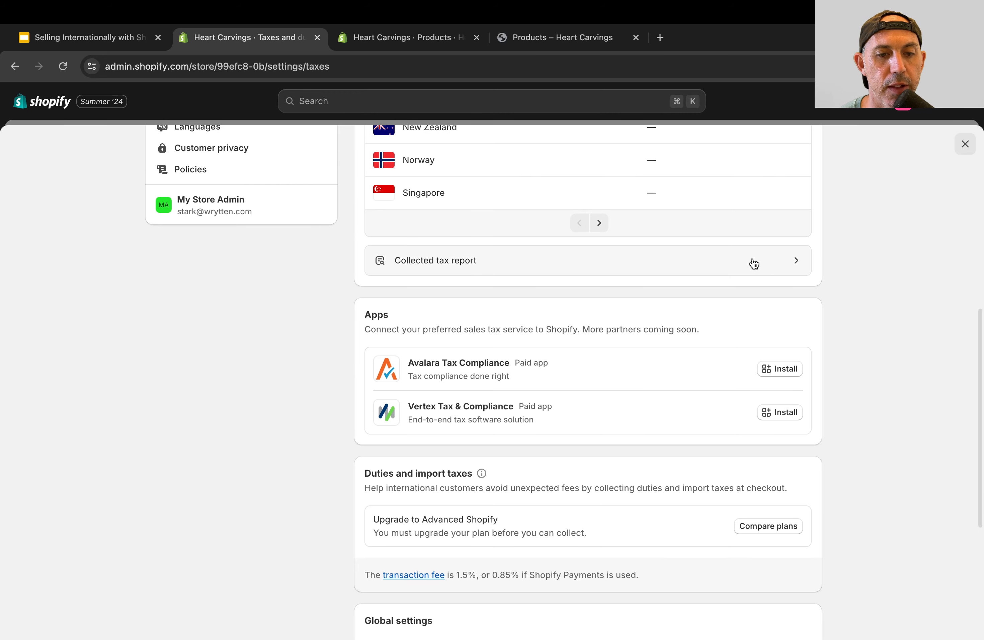
scroll(736, 351, down, 5)
scroll(734, 350, down, 1)
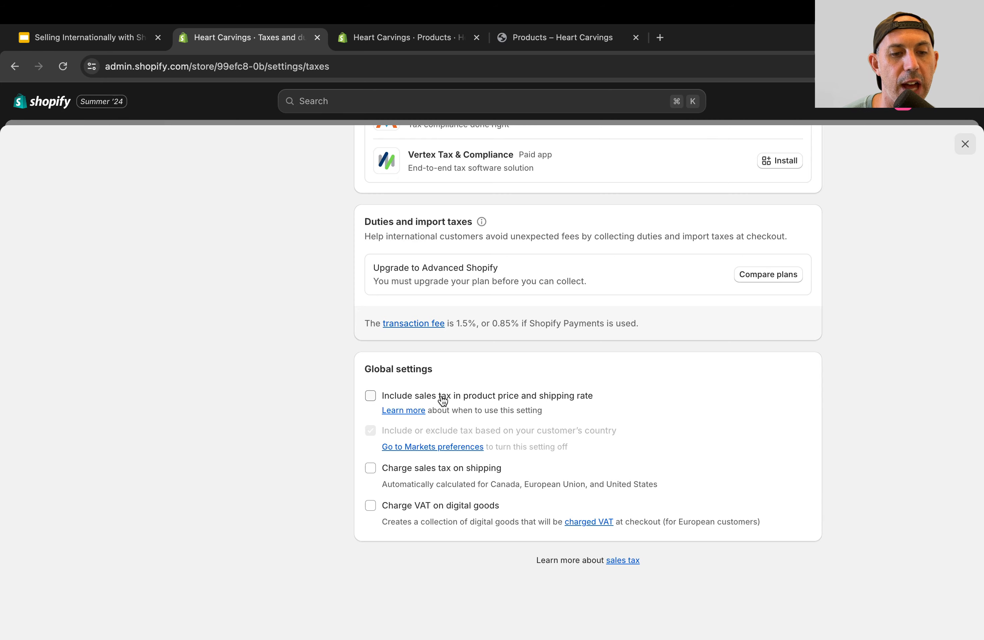
Step: Turn on including sales tax in the product price and shipping rate, and discard the unsaved change
click(507, 397)
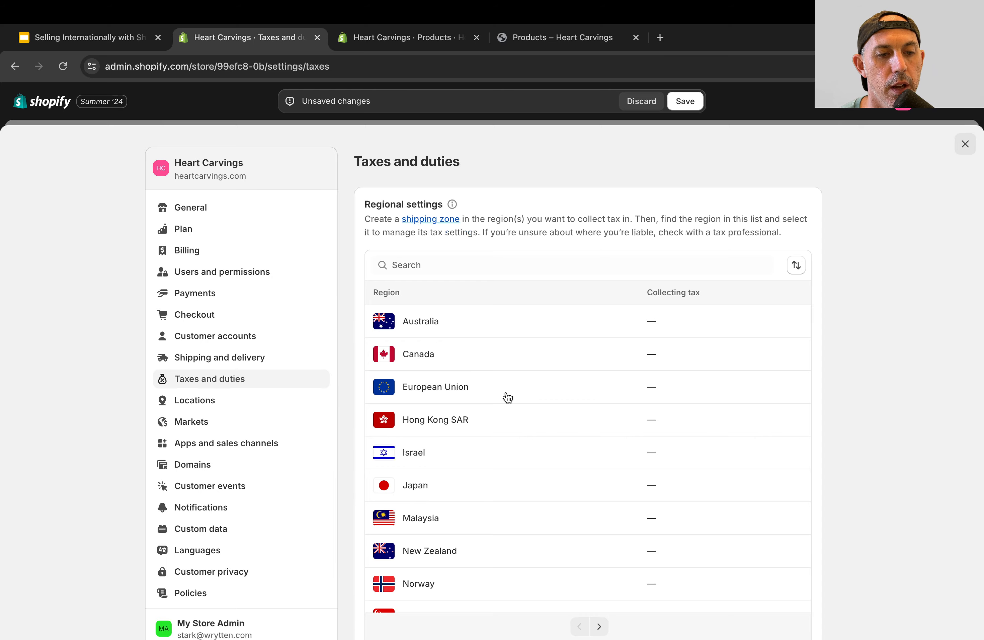
scroll(507, 397, down, 1)
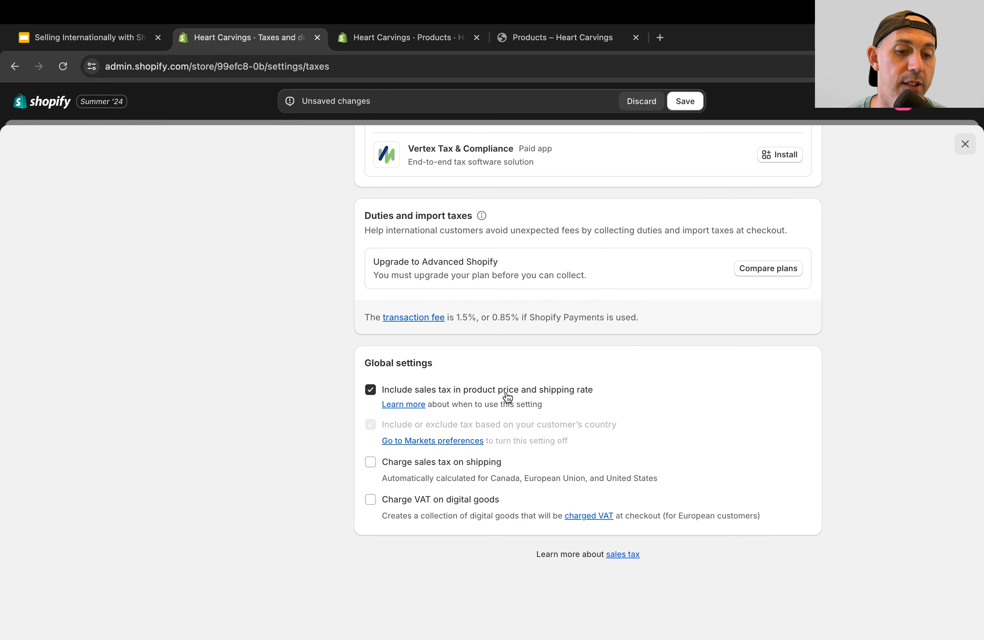
click(644, 101)
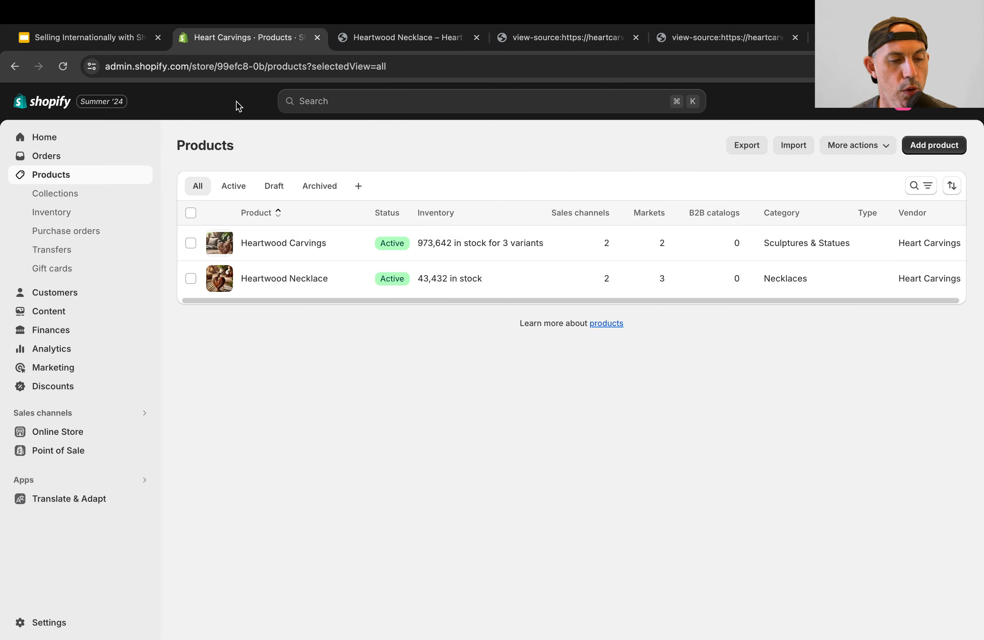
Step: Open the Heartwood Necklace product and exclude the Taiwan market from its published markets, keeping Europe and the primary market
click(310, 284)
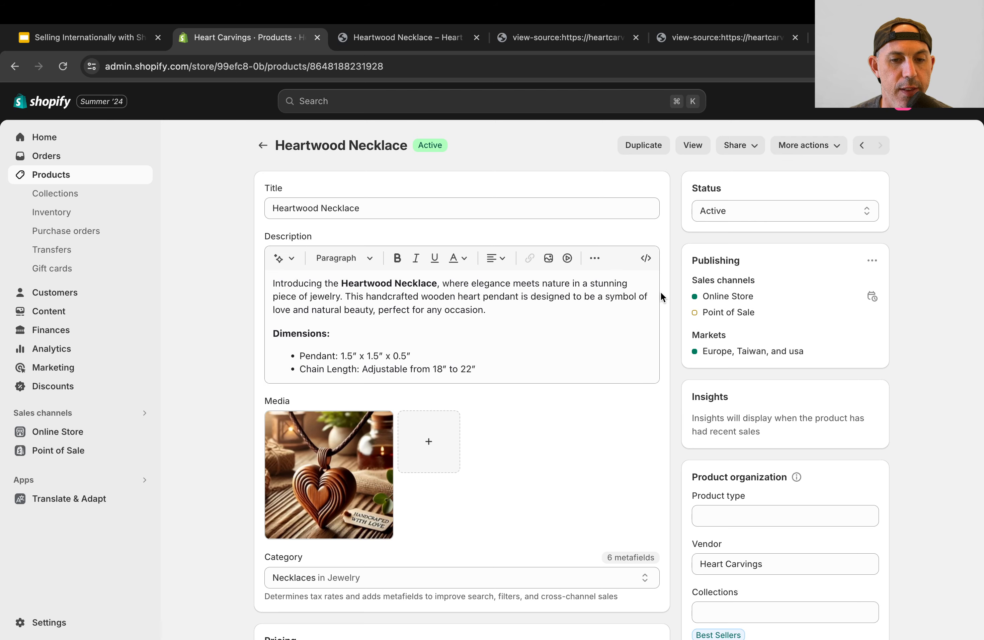
click(871, 262)
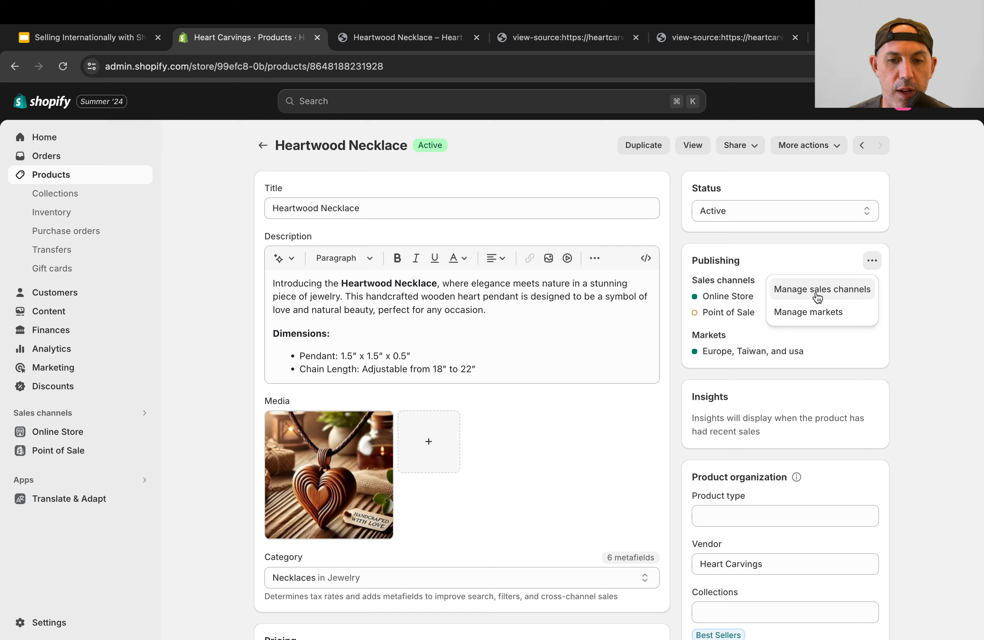
click(805, 315)
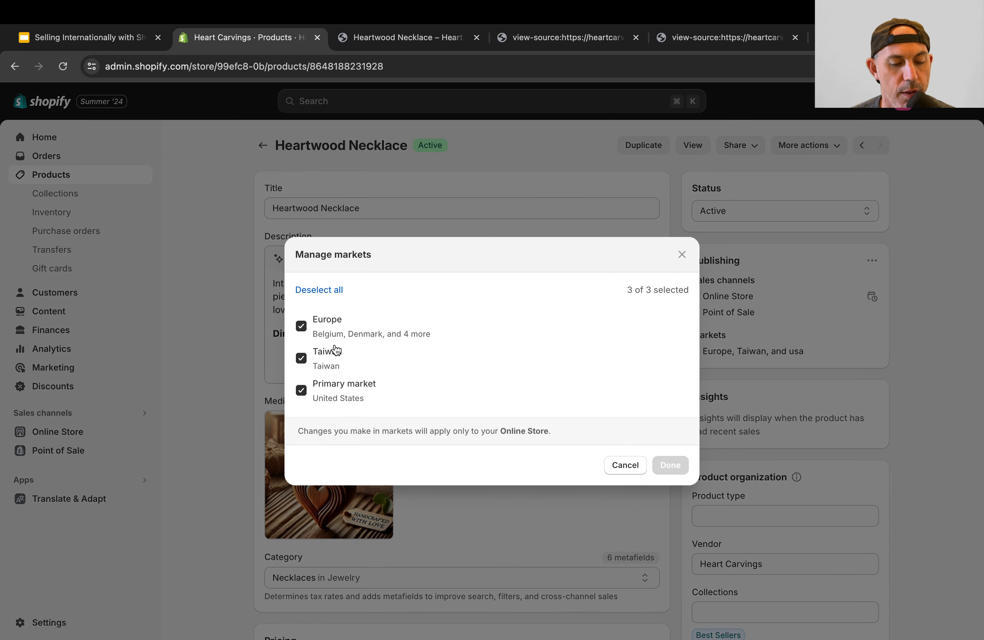
click(301, 358)
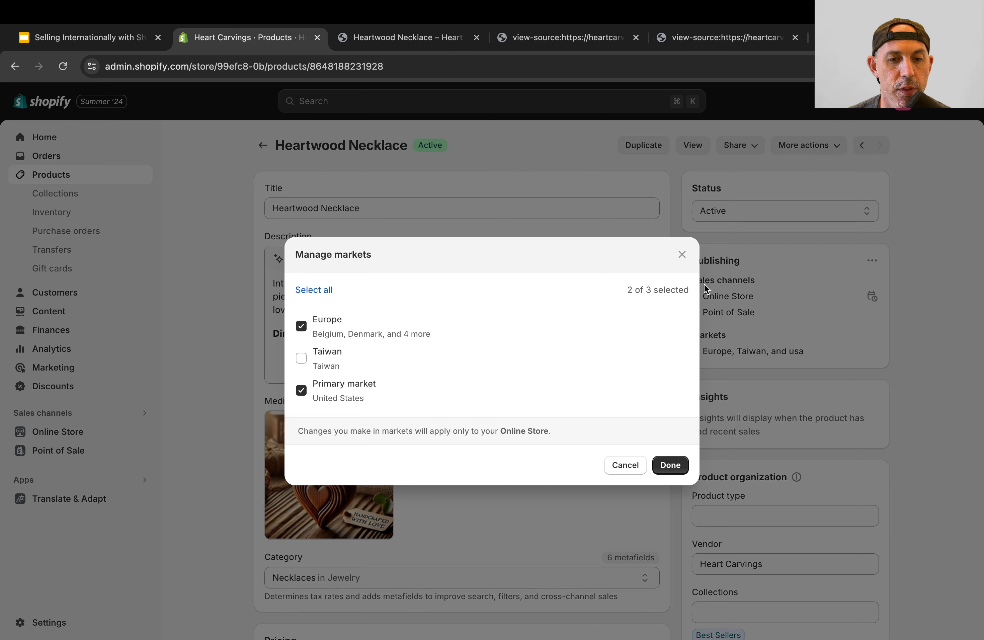
click(669, 465)
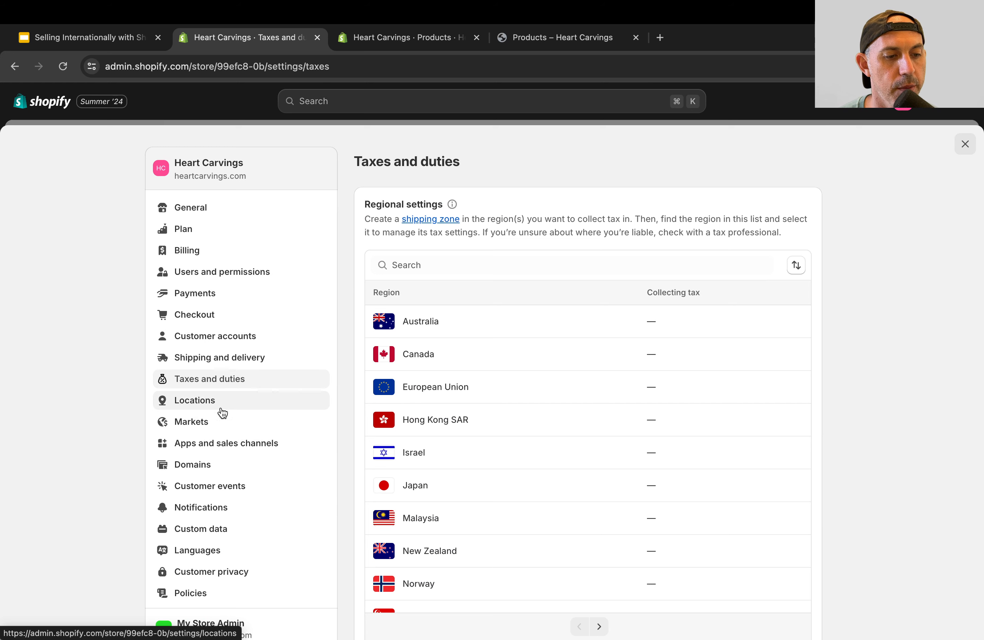
Step: Go from the taxes settings to the Taiwan market and review its market settings, store settings and market performance
click(216, 428)
click(452, 379)
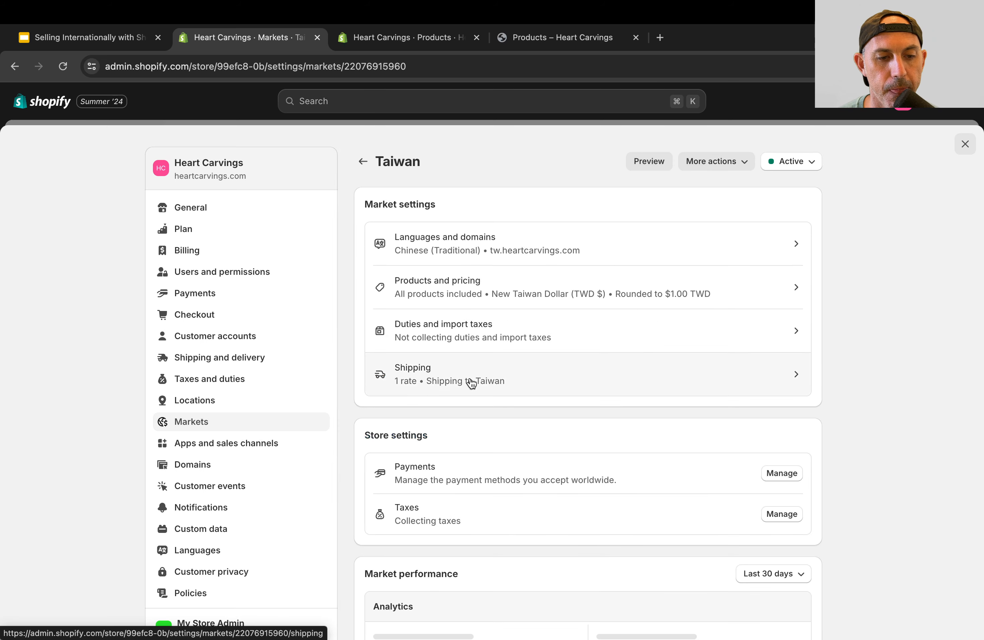
scroll(850, 418, down, 1)
scroll(850, 417, down, 1)
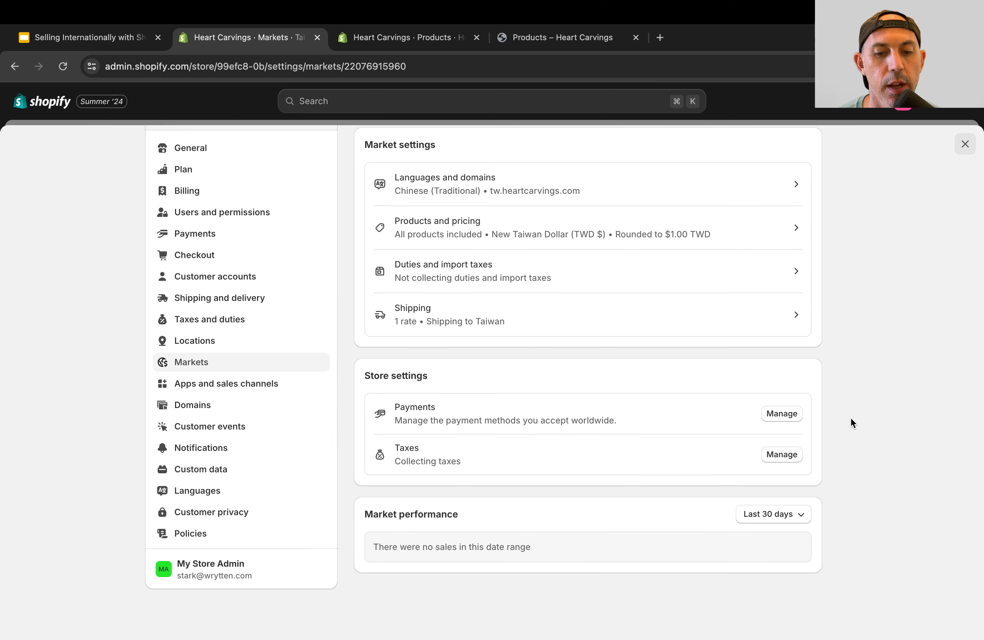
Step: Review the Taiwan market's settings, return to the markets overview and leave the store settings
scroll(850, 417, up, 2)
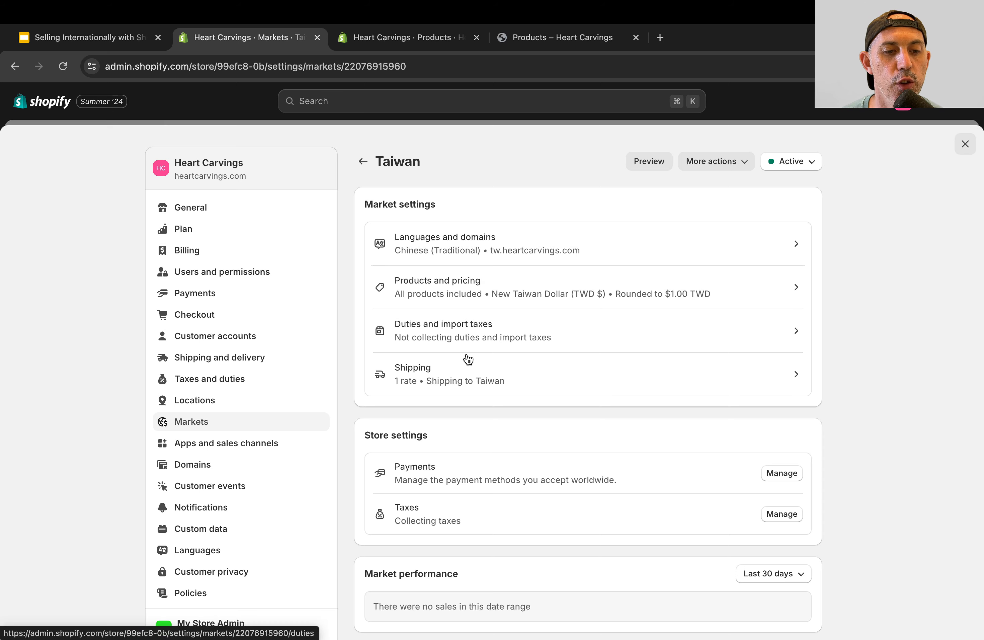
scroll(466, 358, down, 2)
scroll(510, 557, up, 2)
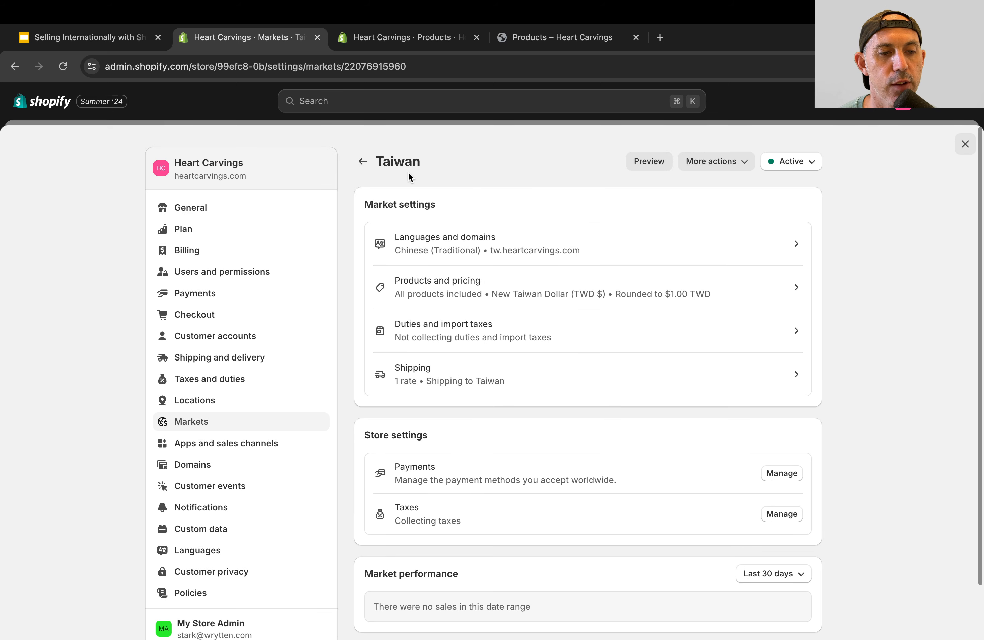
click(365, 162)
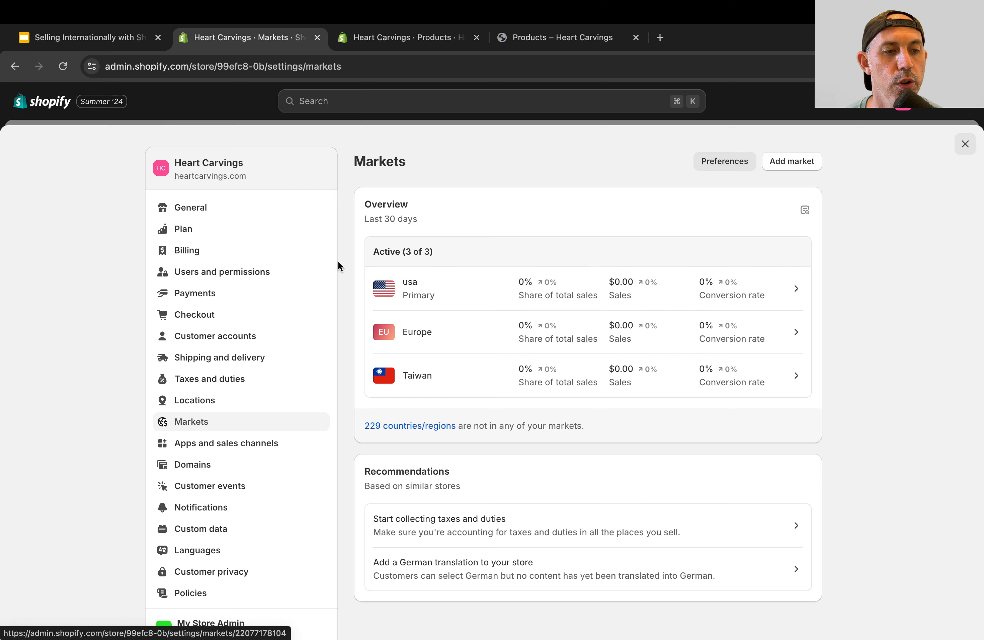
click(251, 103)
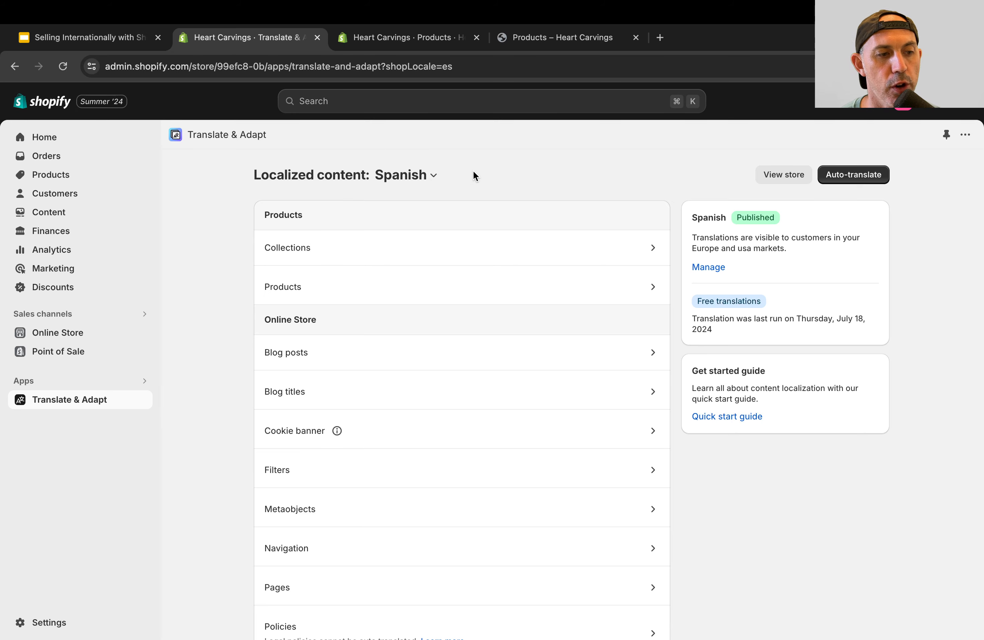
Step: Switch to the Selling Internationally with Shopify Markets slides and highlight the Domains & URL's topic
click(114, 27)
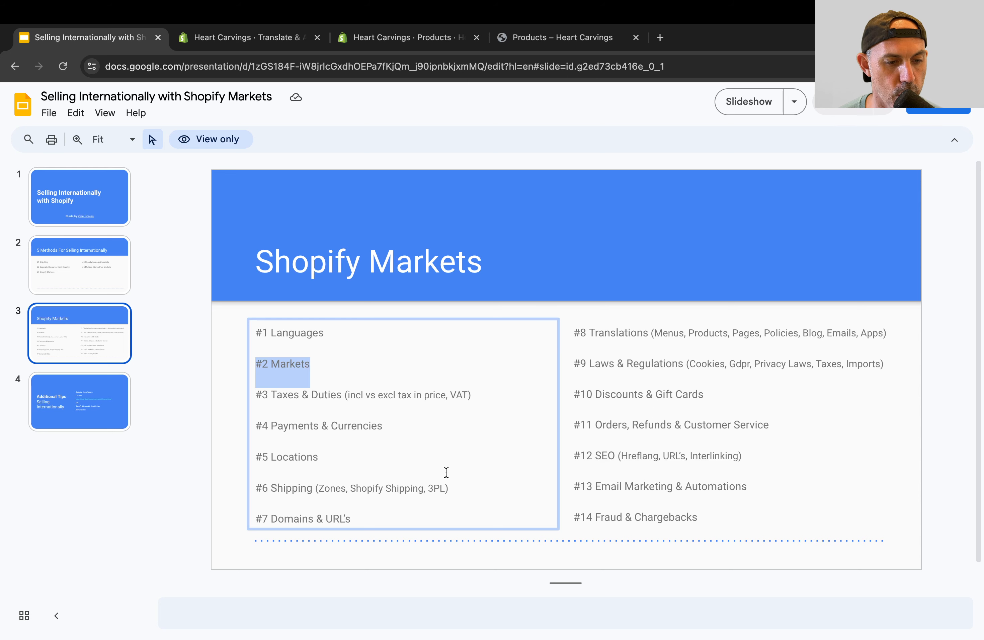
drag(277, 515, 351, 516)
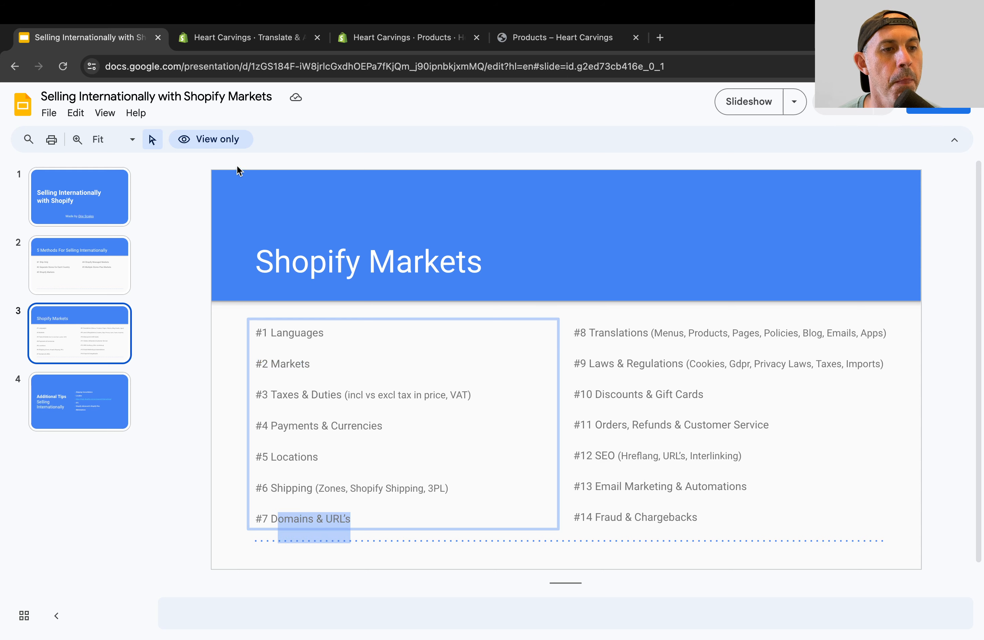
Step: Return to the Shopify admin, close the extra product tab and open the Taiwan market in the Markets settings
click(254, 36)
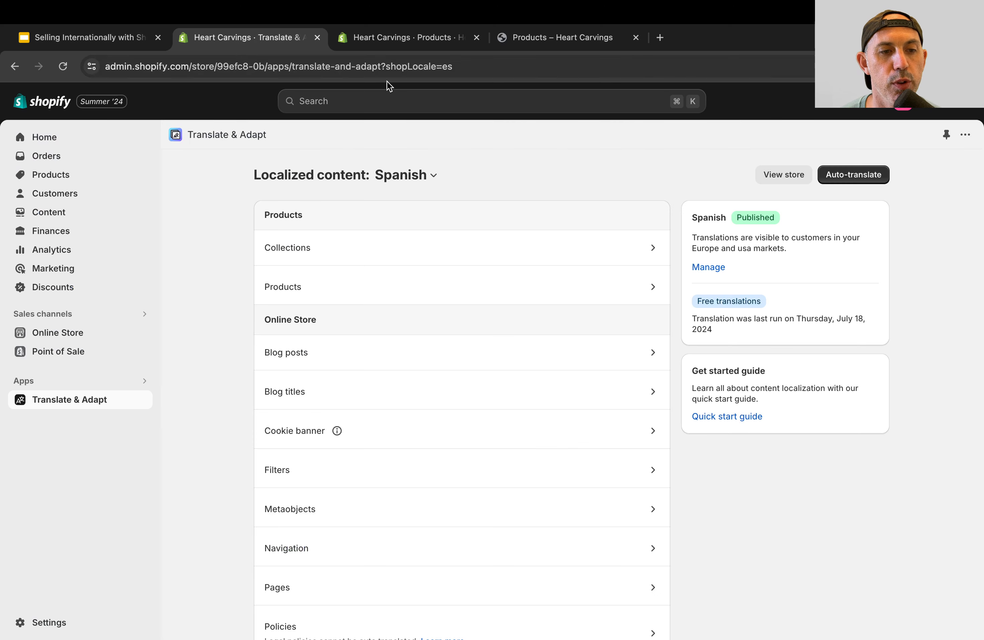
click(351, 38)
click(477, 38)
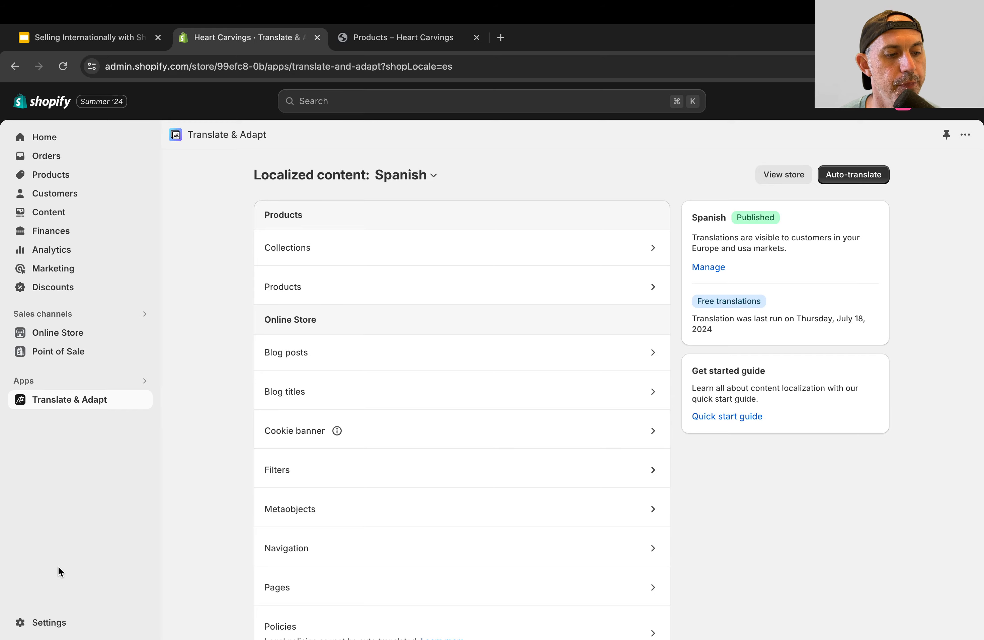
click(62, 623)
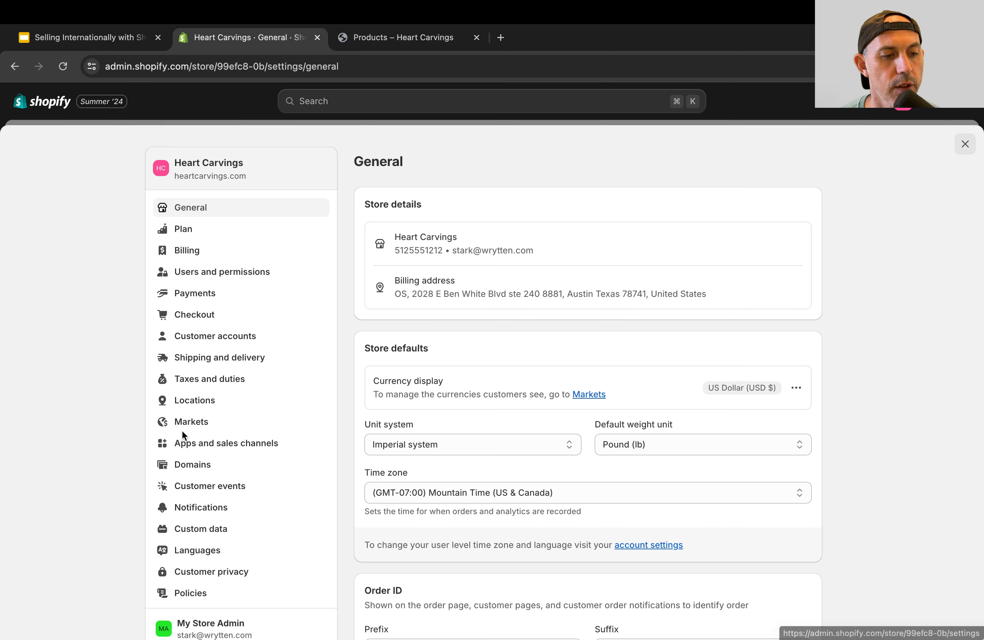
click(219, 421)
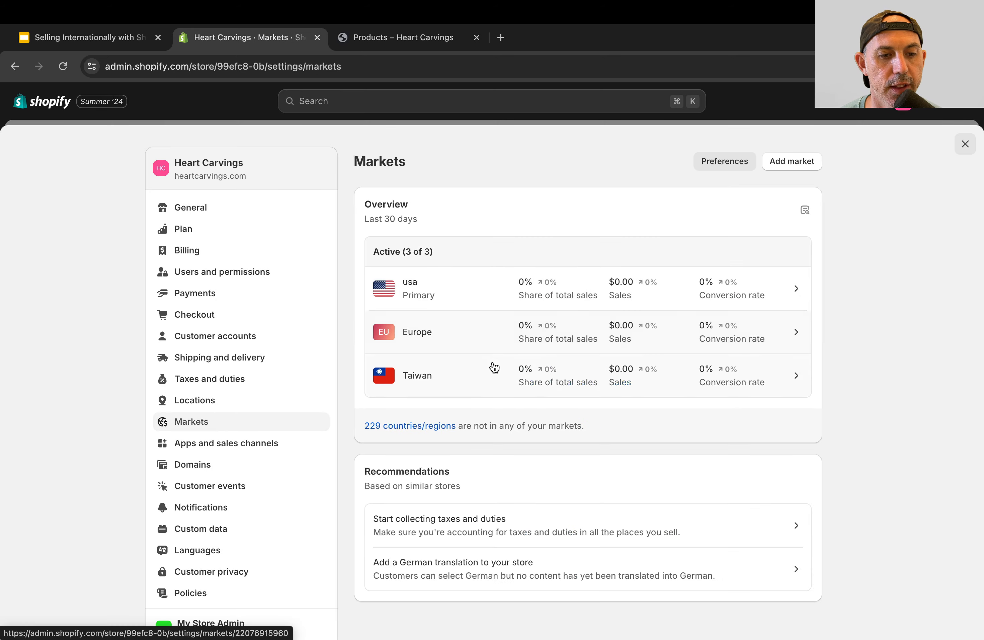
click(490, 373)
Step: Switch to the Heart Carvings storefront, look through its country options and highlight the primary domain heartcarvings.com in the address
click(404, 31)
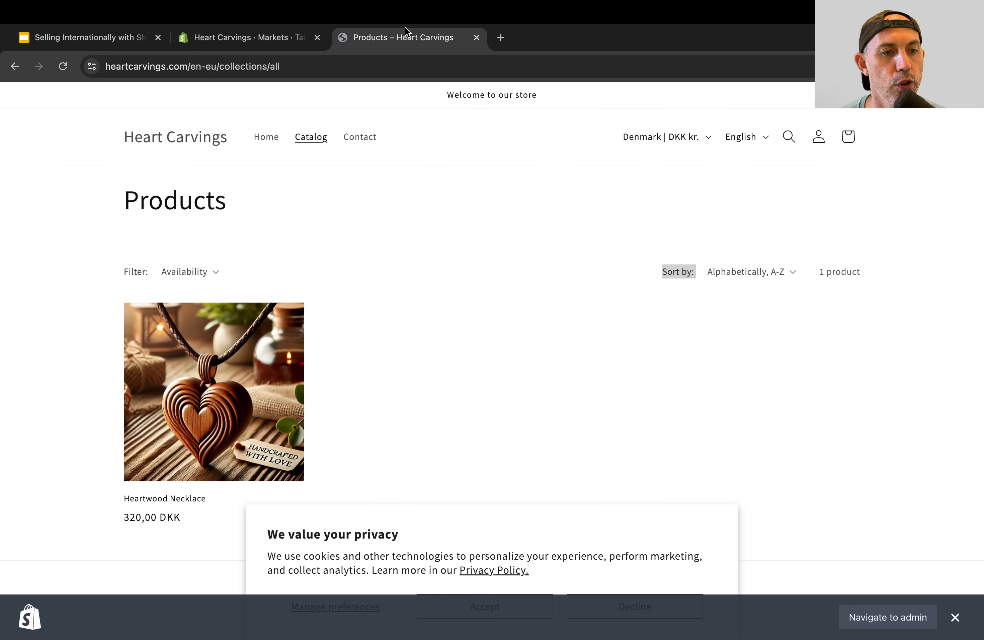
click(673, 137)
scroll(630, 281, down, 5)
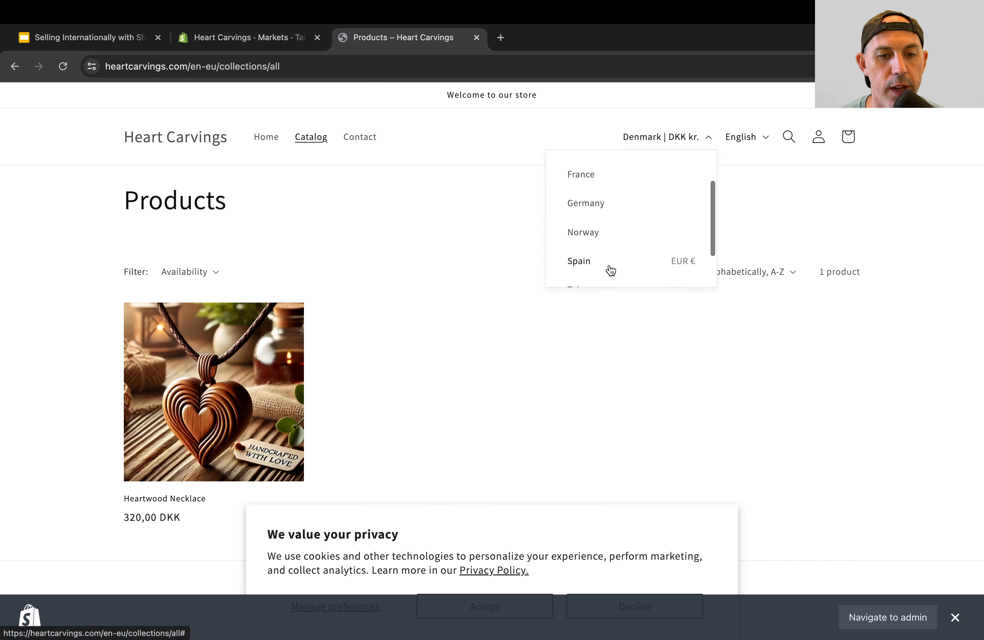
click(193, 68)
click(193, 68)
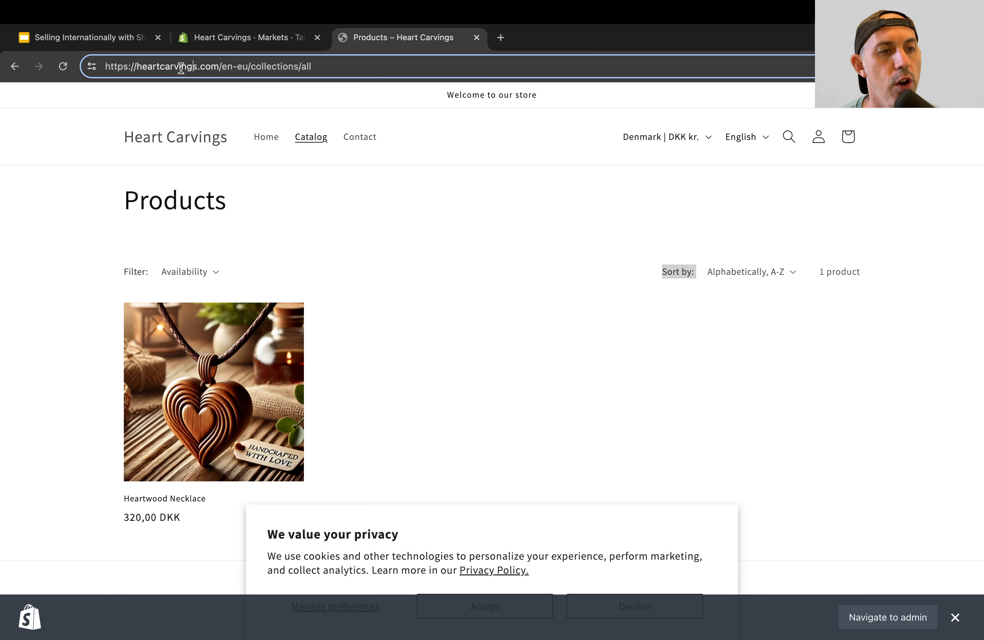
drag(220, 67, 87, 70)
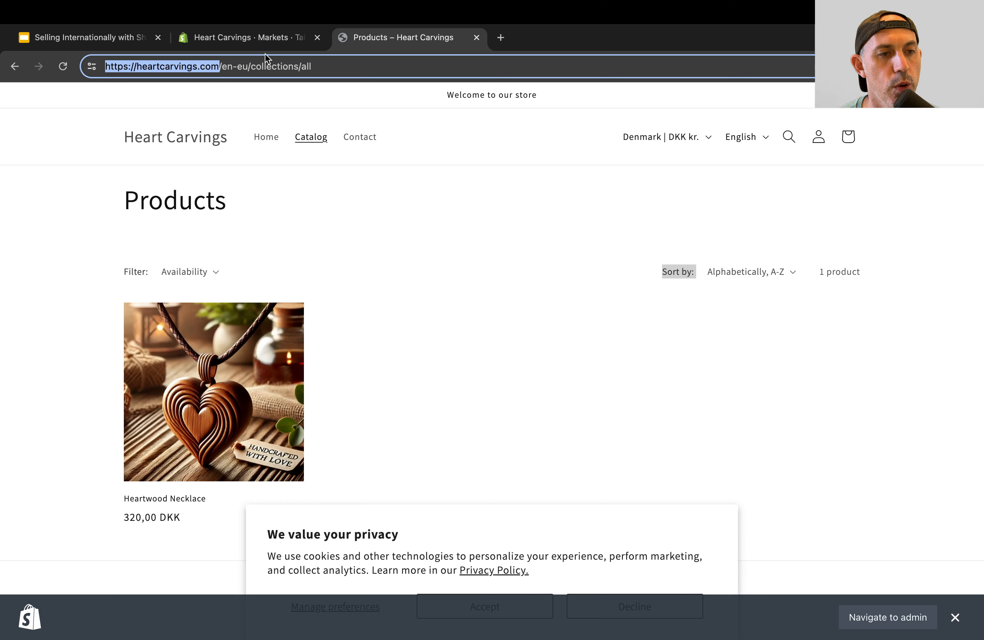
Step: Change the storefront's country to Taiwan and highlight its tw.heartcarvings.com subdomain in the address
click(675, 139)
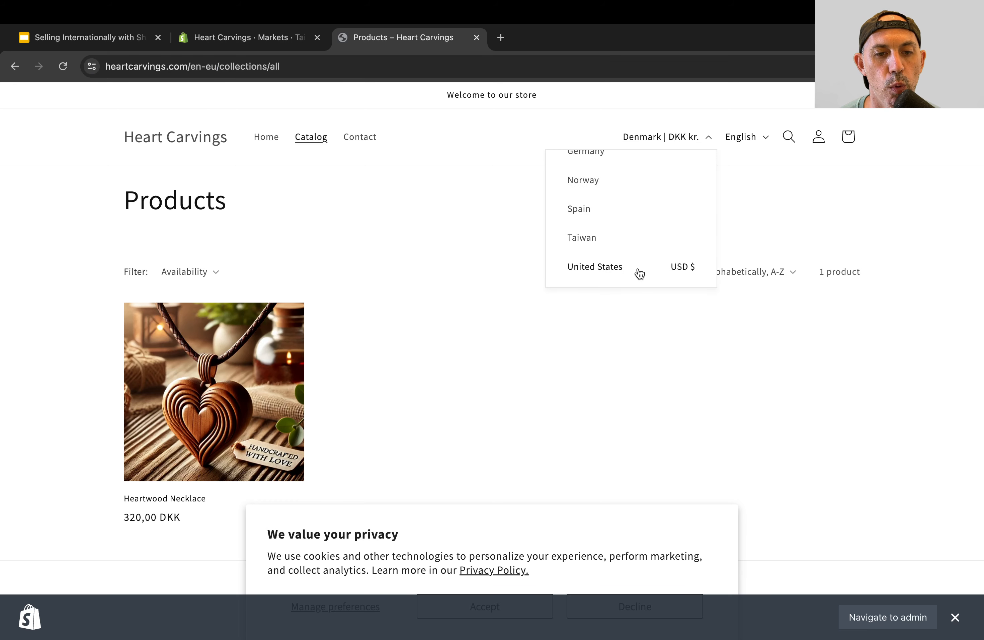
scroll(637, 272, down, 3)
click(604, 183)
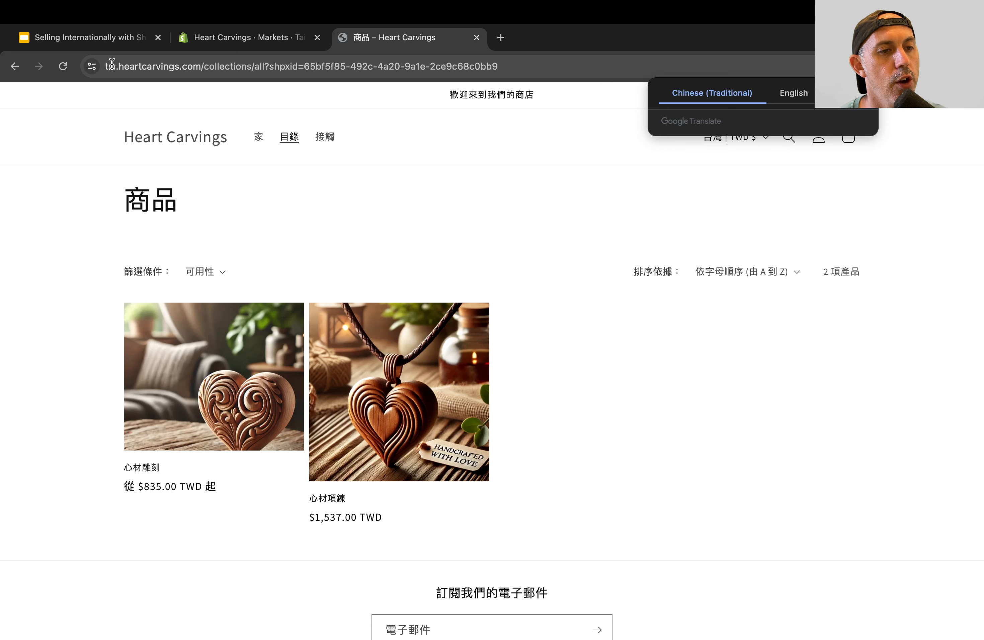
drag(204, 66, 98, 68)
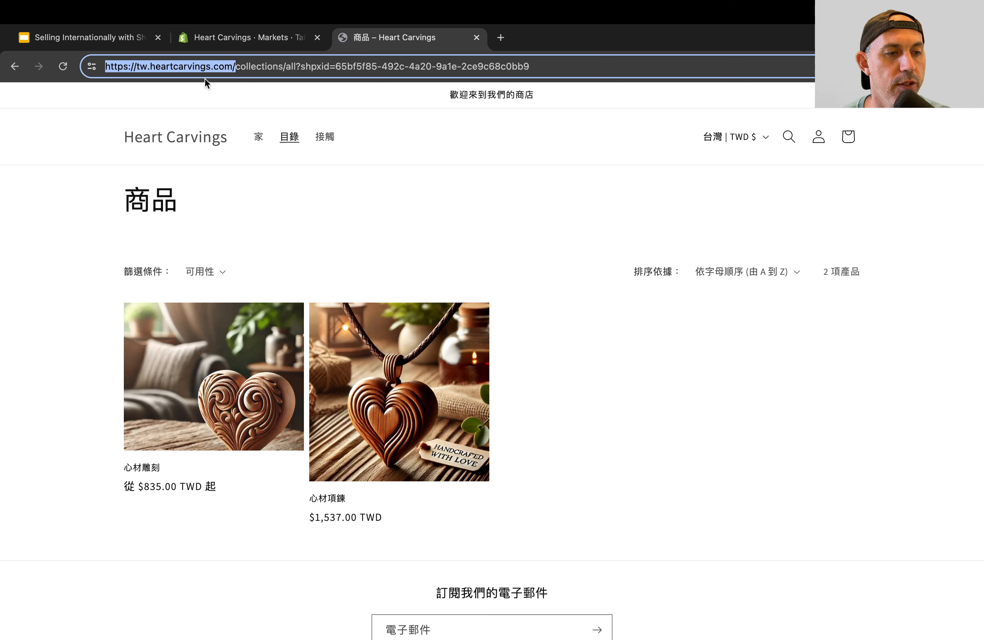
Step: Return to the Shopify Markets slide and highlight the Markets topic and the Taxes & Duties topic
click(131, 39)
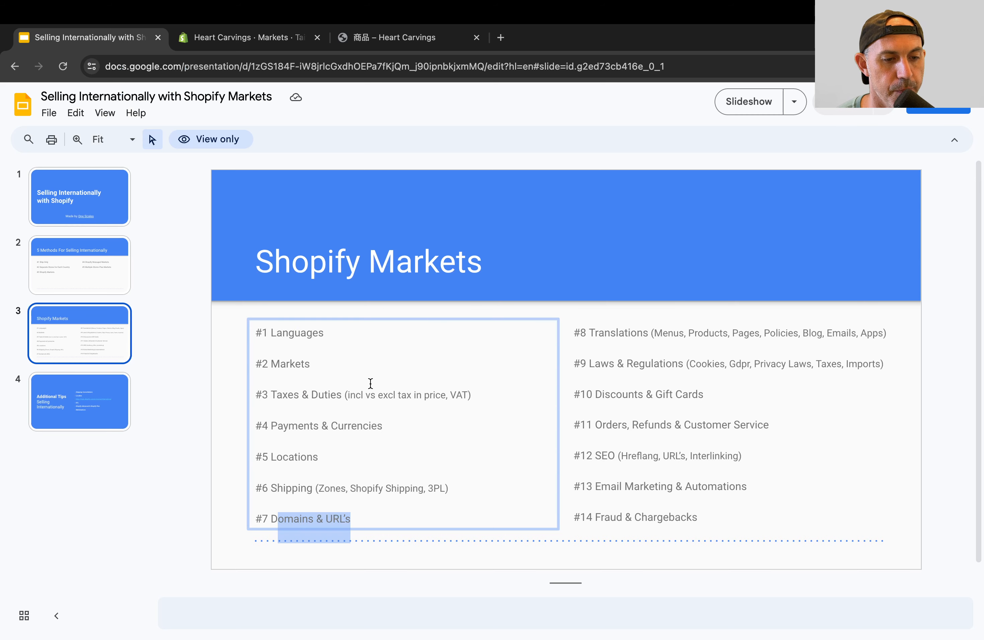
triple_click(308, 365)
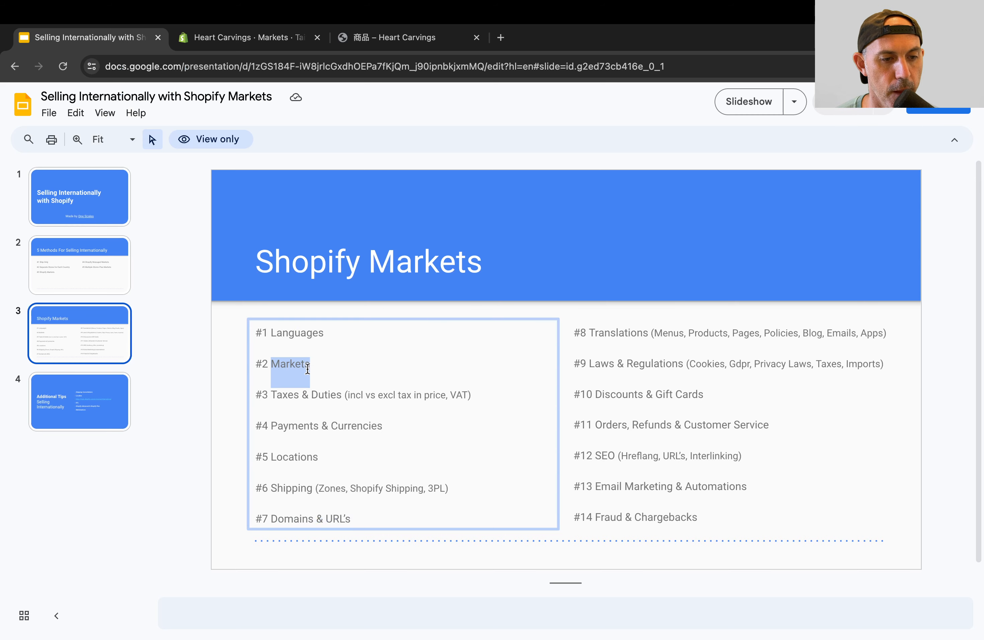
triple_click(306, 396)
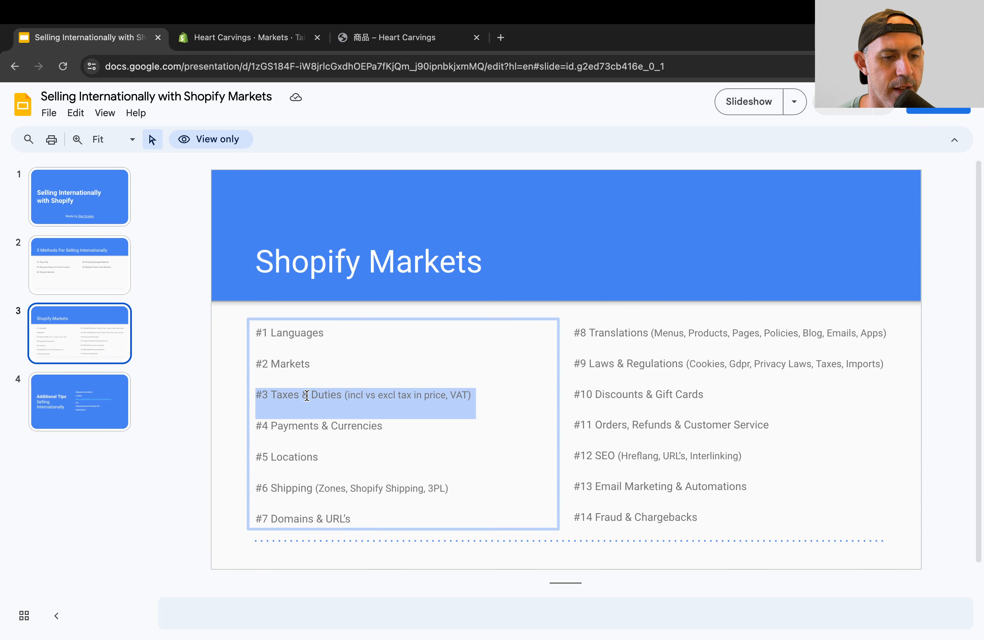
click(517, 398)
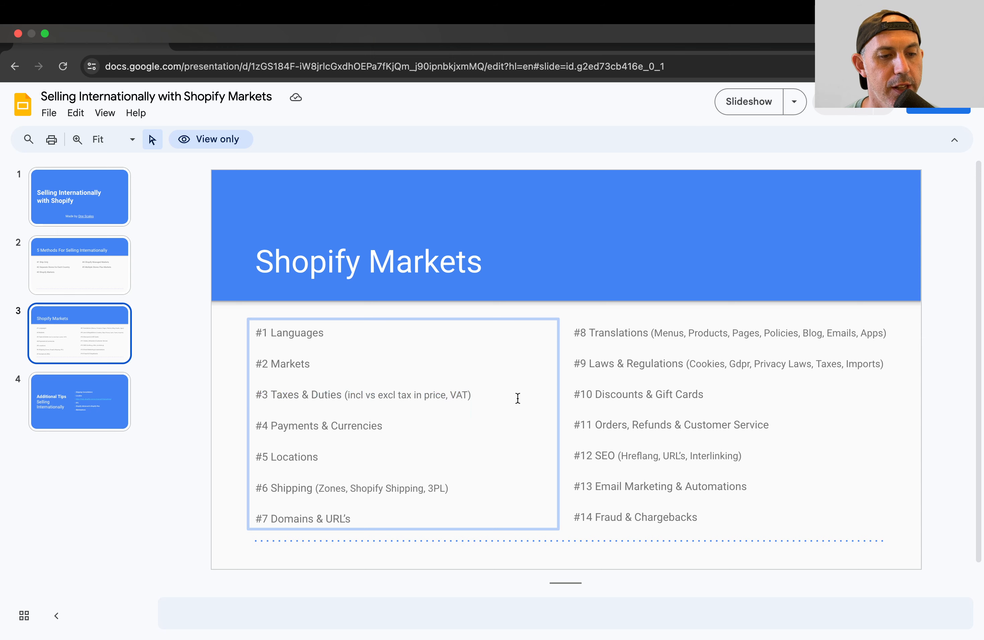
Step: In the store's Taxes and duties settings, search the regions for taiwan and open Taiwan's tax settings
click(268, 38)
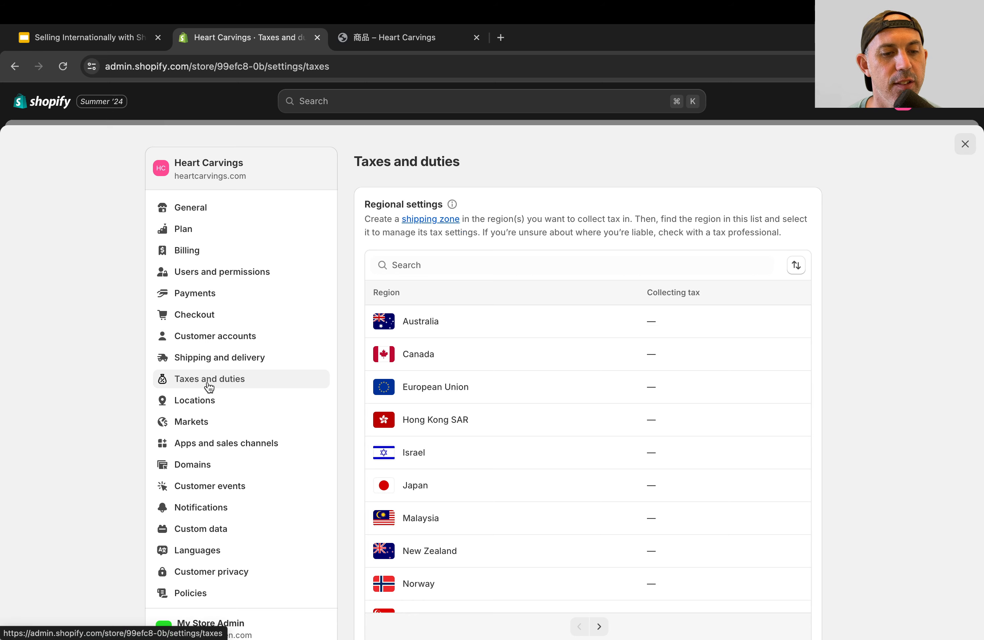
click(509, 264)
text(taiwan)
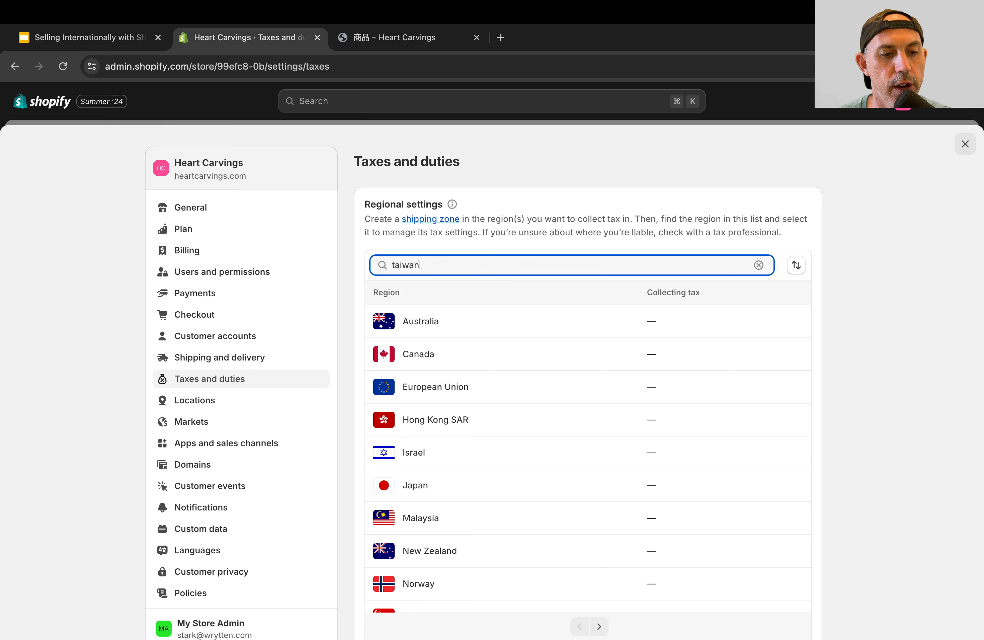
click(485, 330)
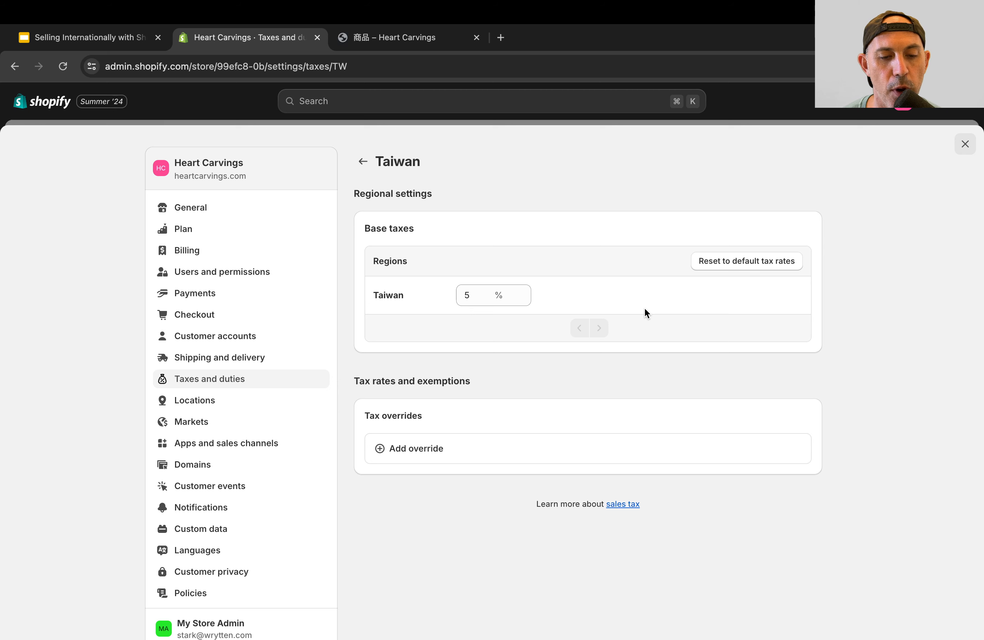
Step: In the slides, highlight Shopify Managed Markets among the five international selling methods, then return to the Shopify Markets slide
click(128, 38)
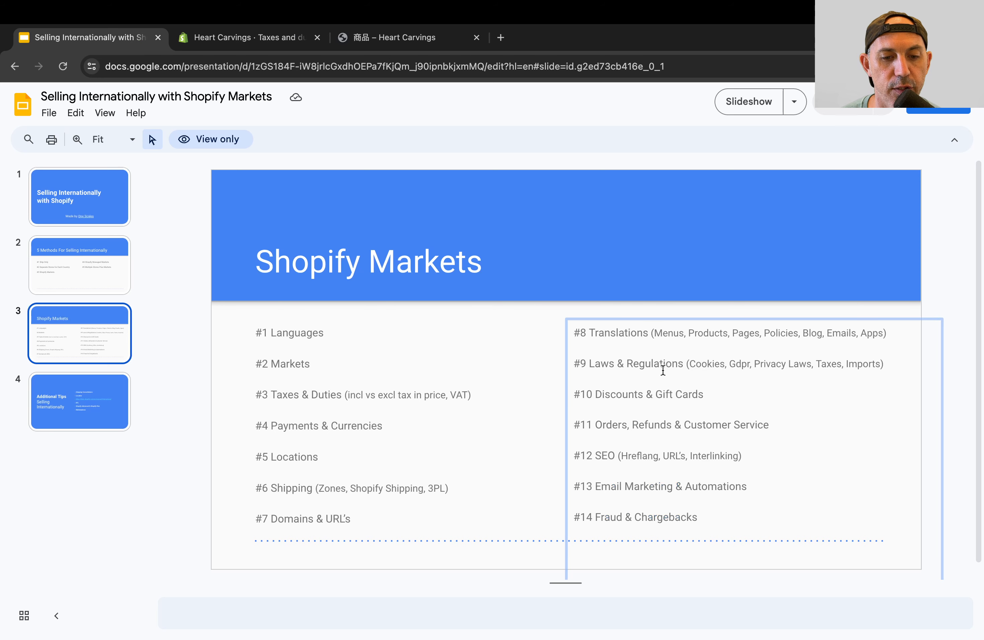
click(103, 264)
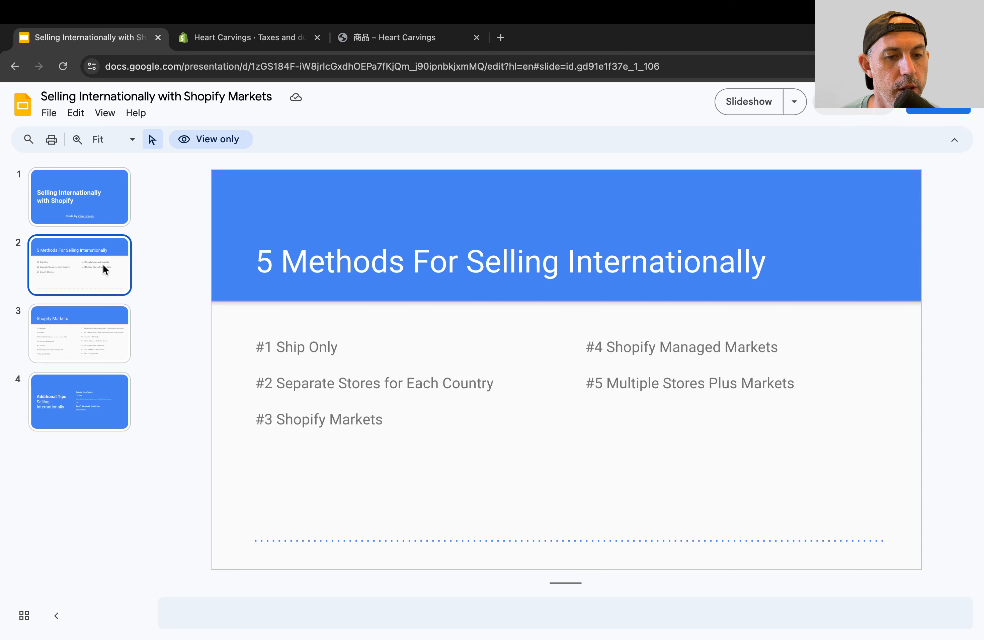
triple_click(664, 343)
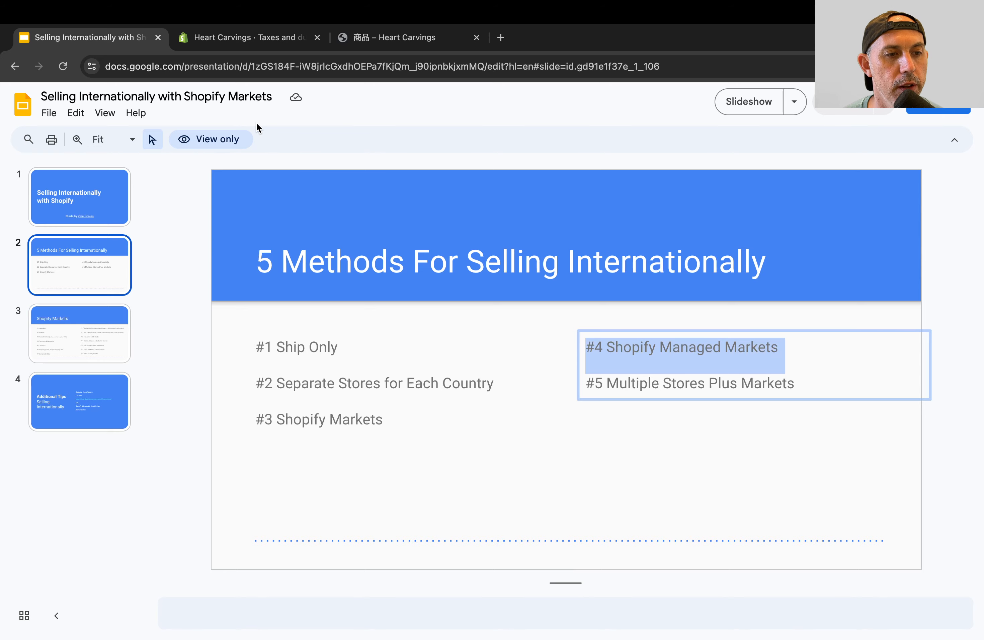
click(90, 318)
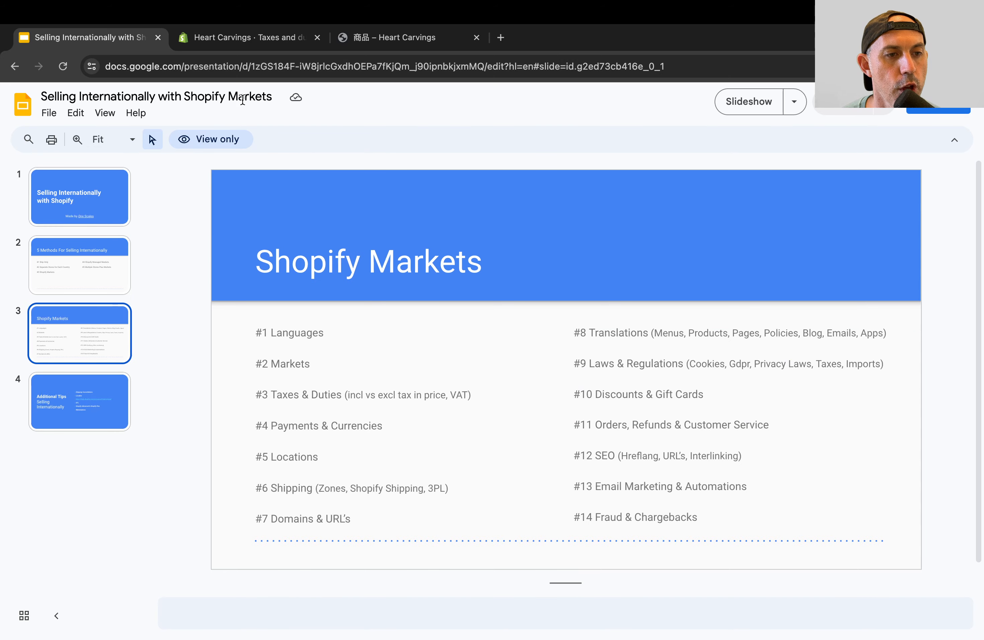
Step: Open Switzerland's tax settings from the store's tax regions and examine the product override options without adding an override
click(270, 33)
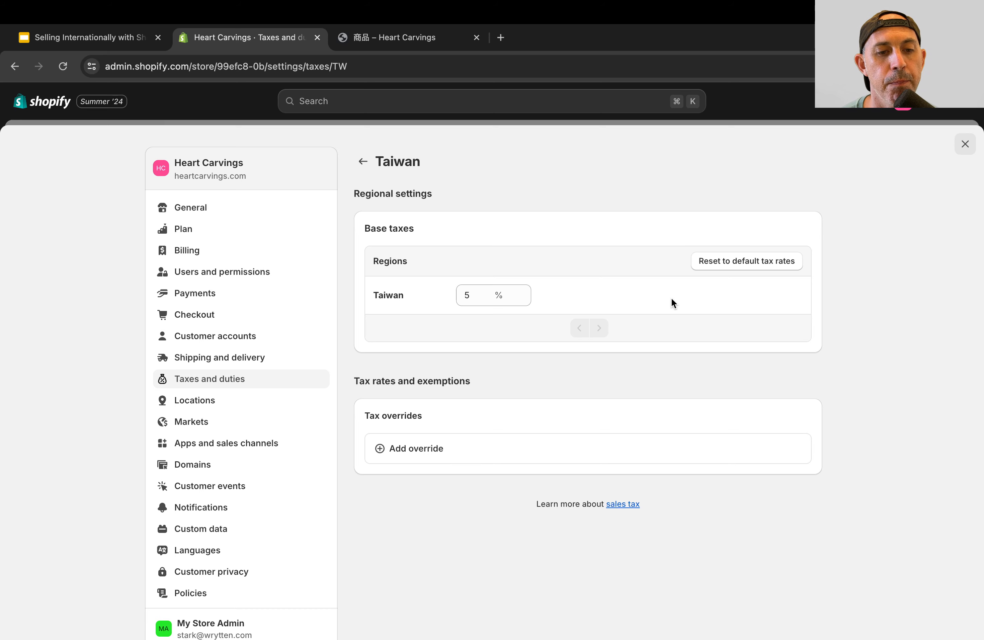
click(361, 160)
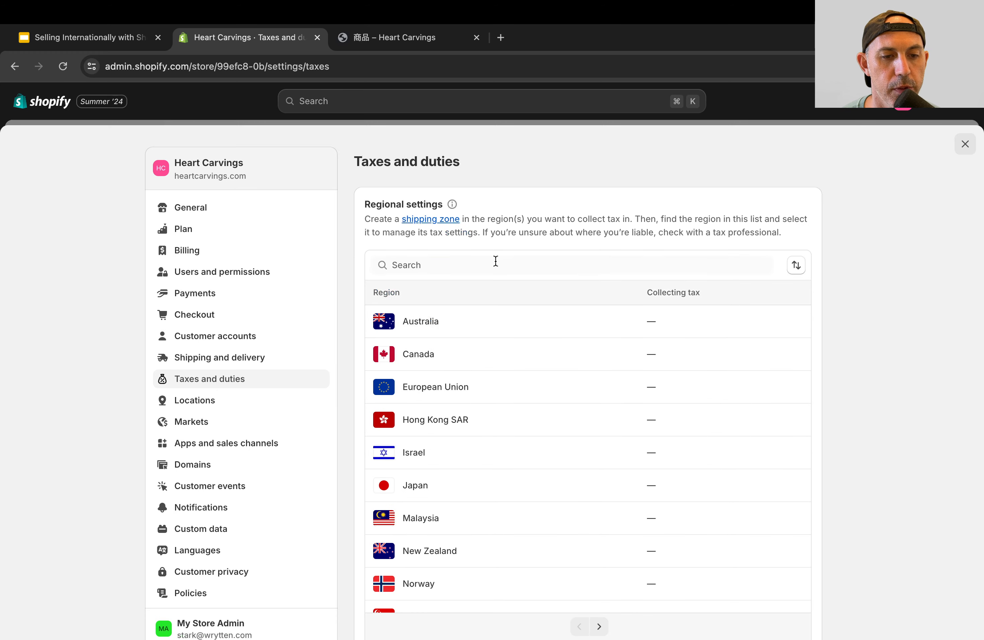
click(494, 263)
text(swit)
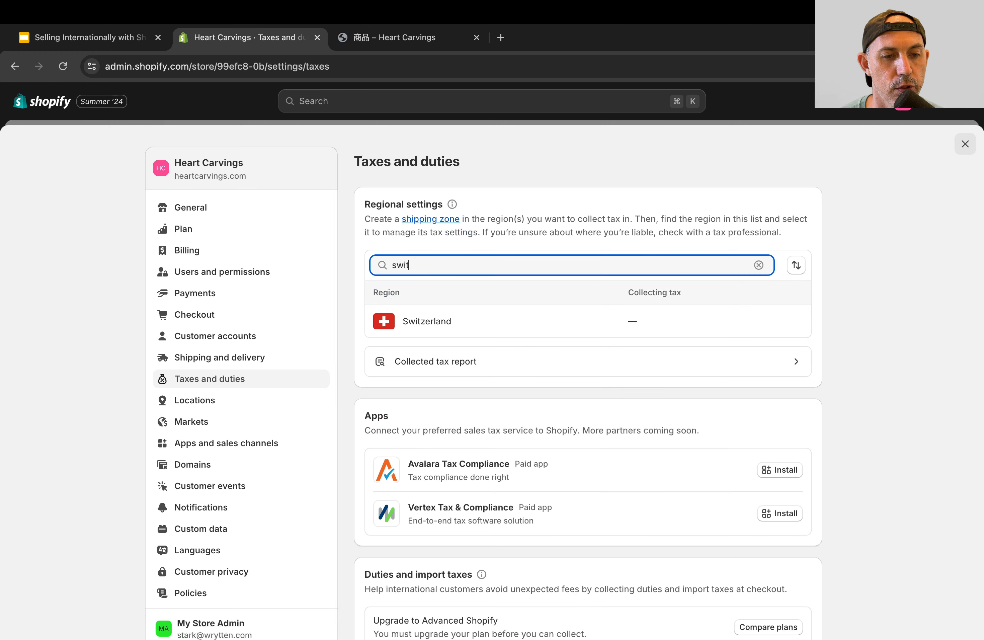
click(499, 320)
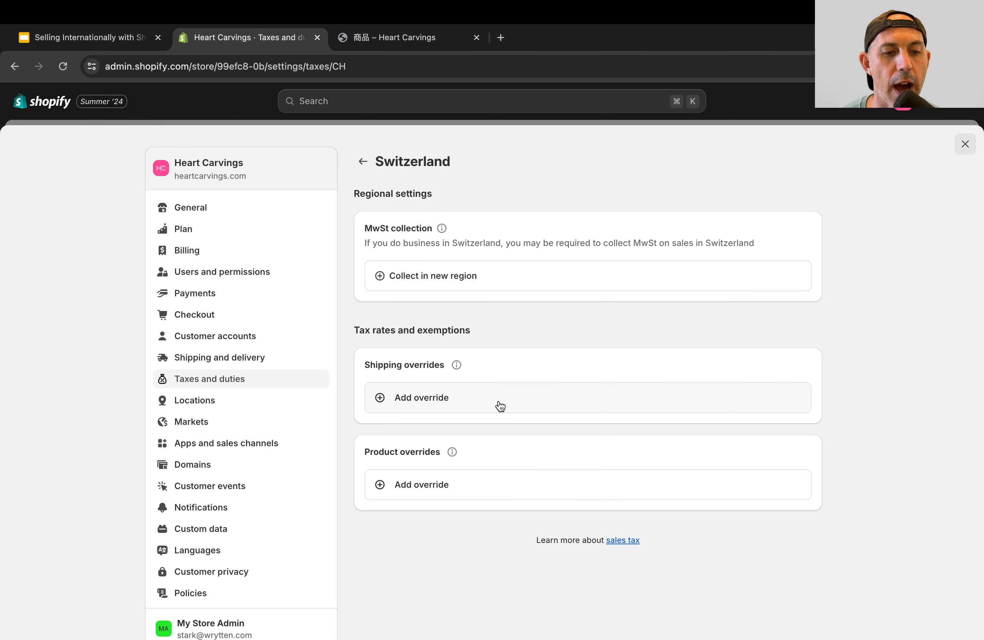
click(507, 484)
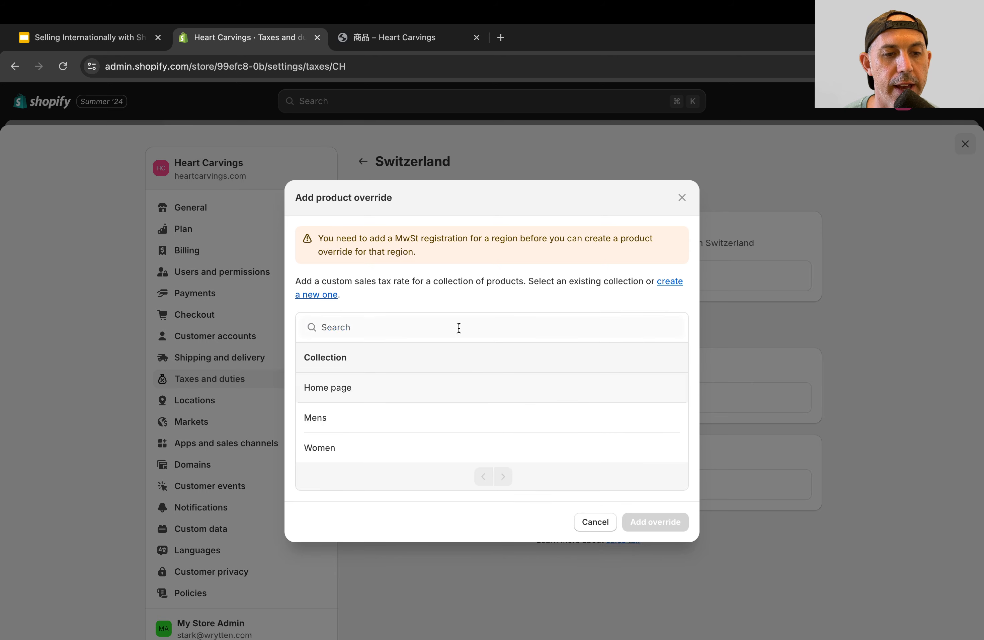
click(596, 522)
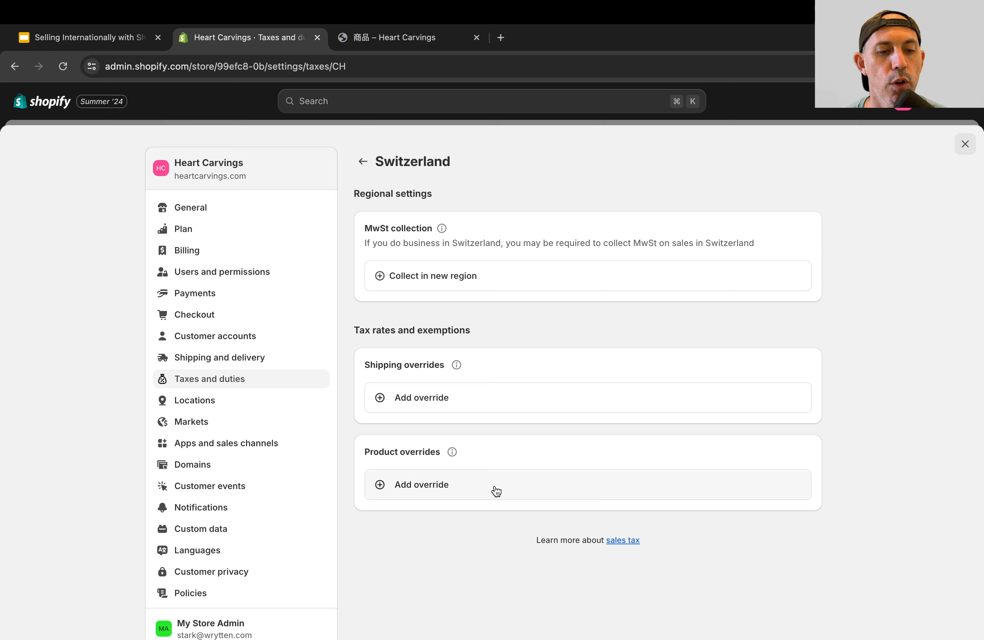
Step: Return to the store's tax regions, search for Taiwan, and open Taiwan's tax settings
click(363, 161)
click(501, 258)
text(taiwn)
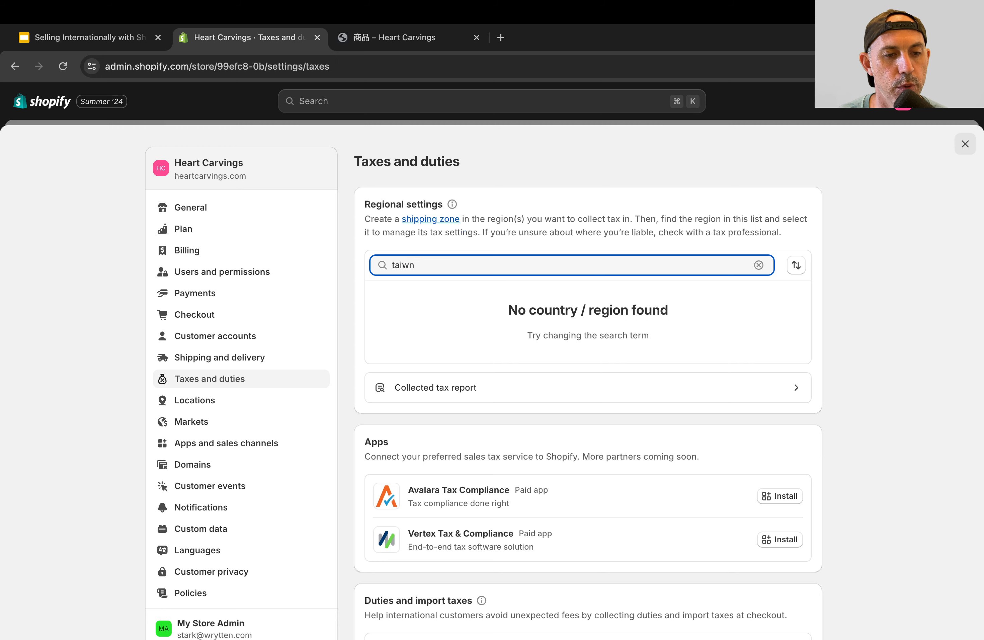
key(BackSpace)
text(an)
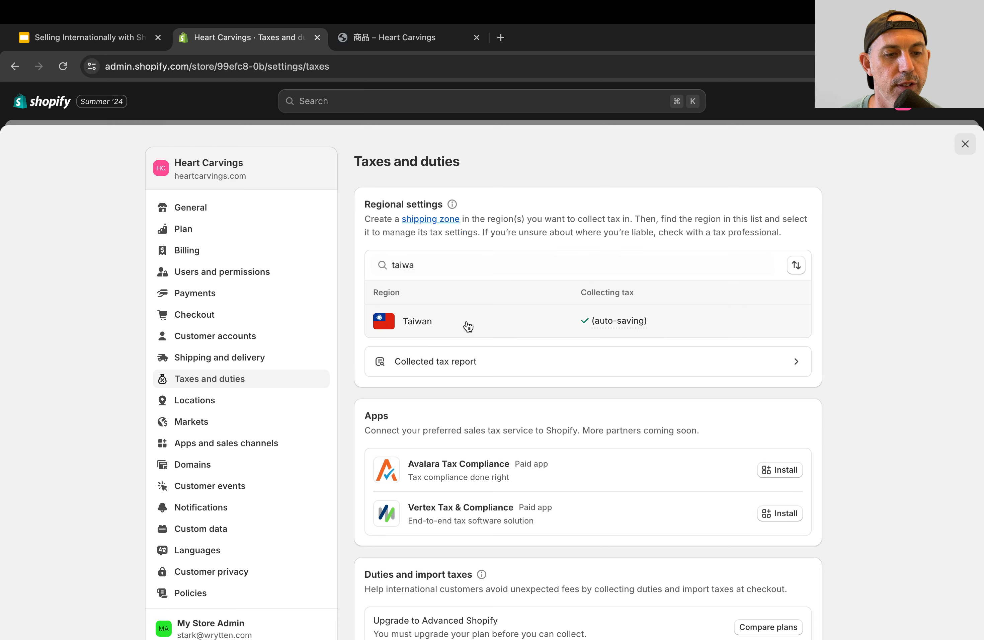
click(466, 320)
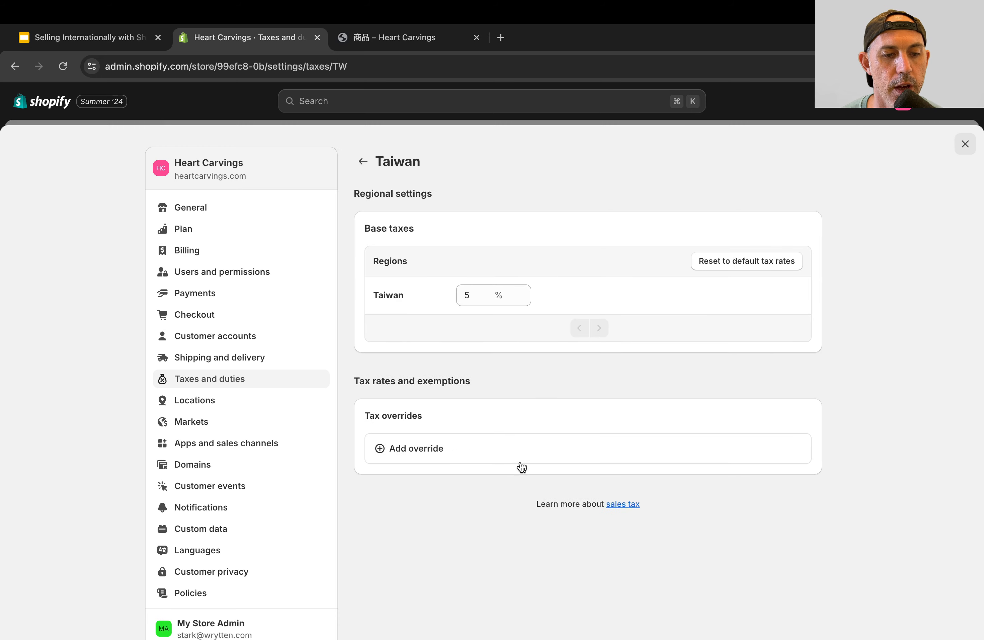
Step: Fill in a Taiwan product tax override for the Women collection at 2% and cancel it without adding it
click(513, 454)
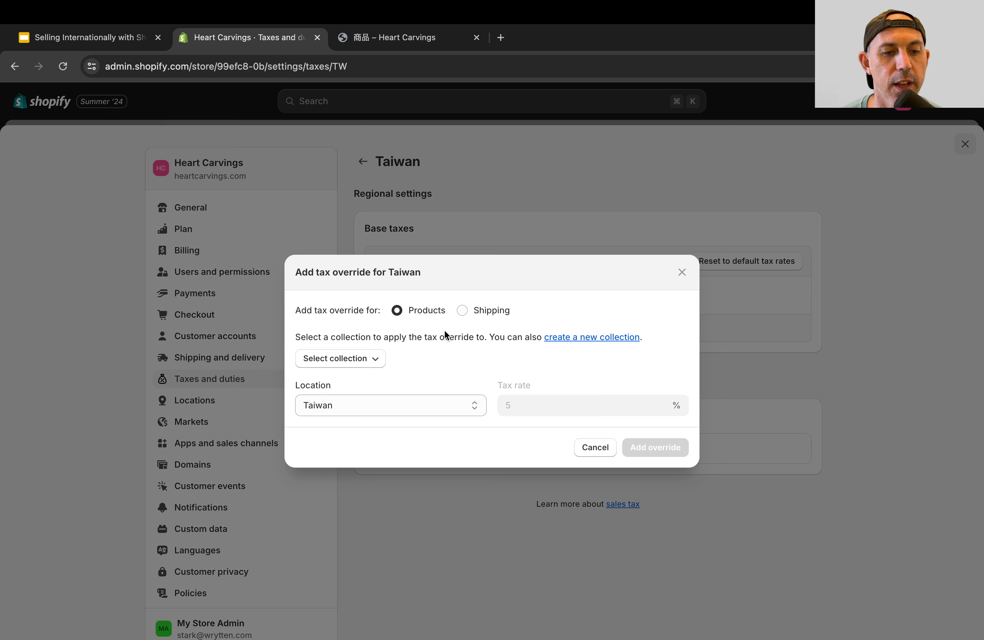
click(366, 359)
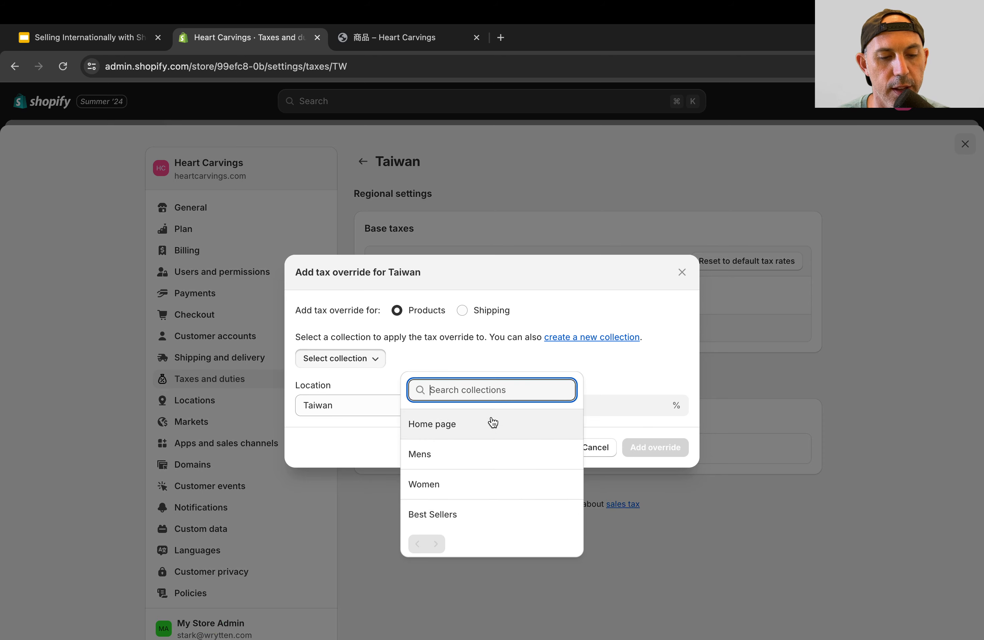
click(475, 487)
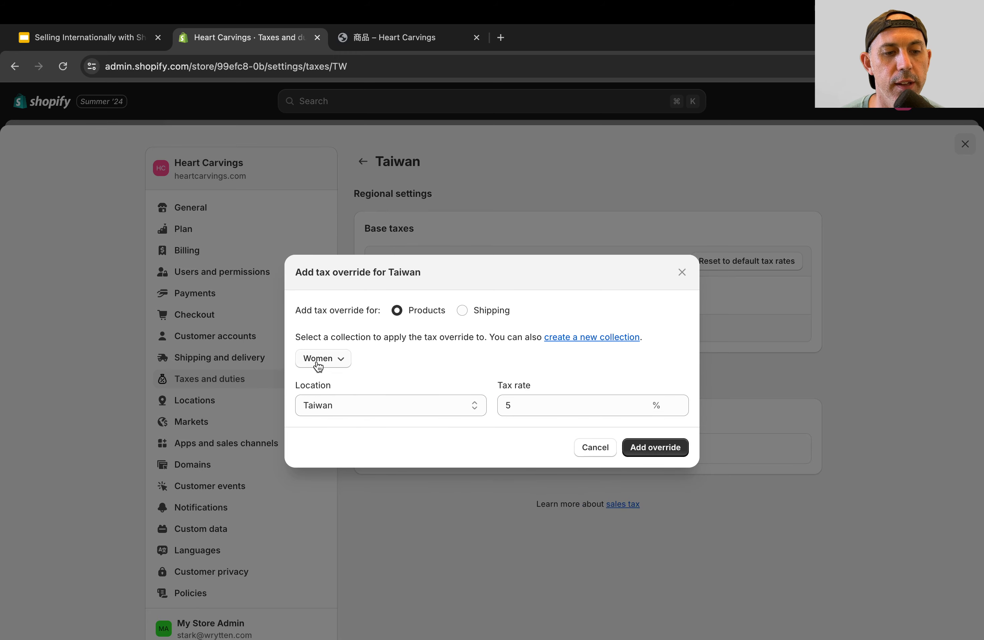
double_click(541, 406)
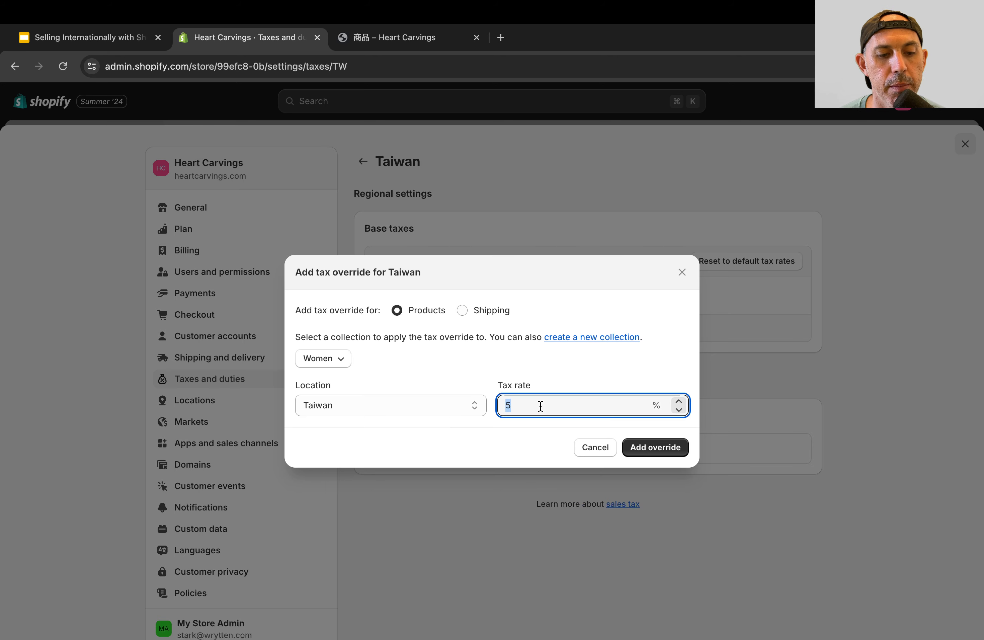
text(2)
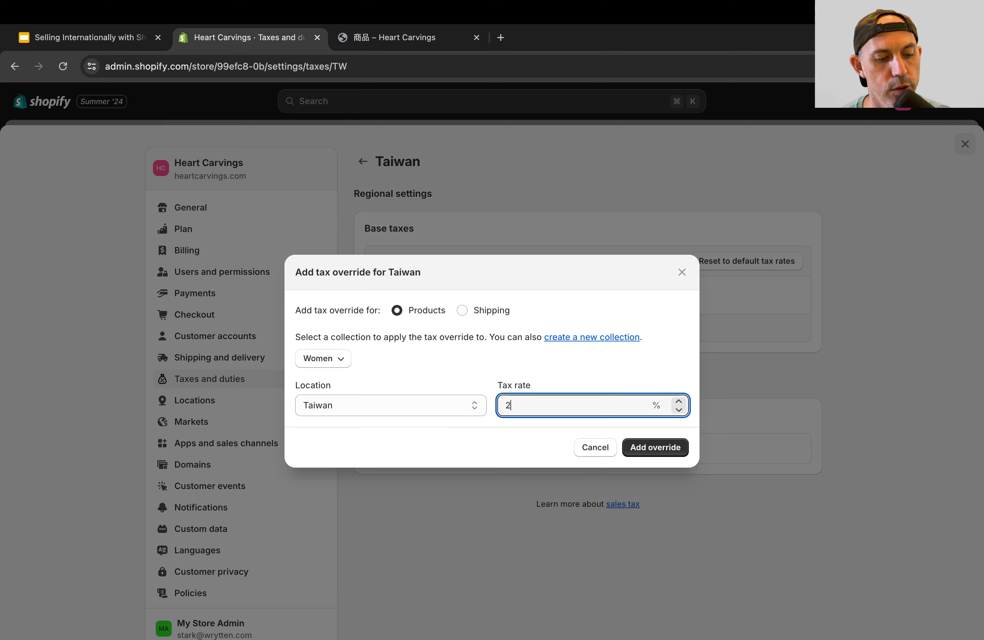
click(596, 449)
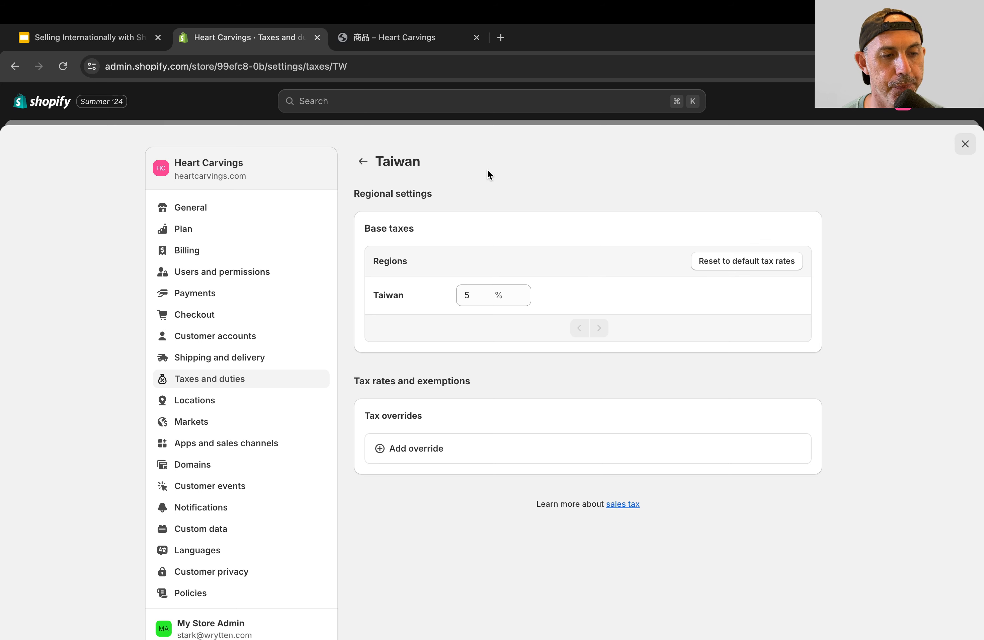
Step: Highlight the Payments & Currencies topic on the Shopify Markets slide and open the store's Payments settings in the Shopify admin
click(130, 37)
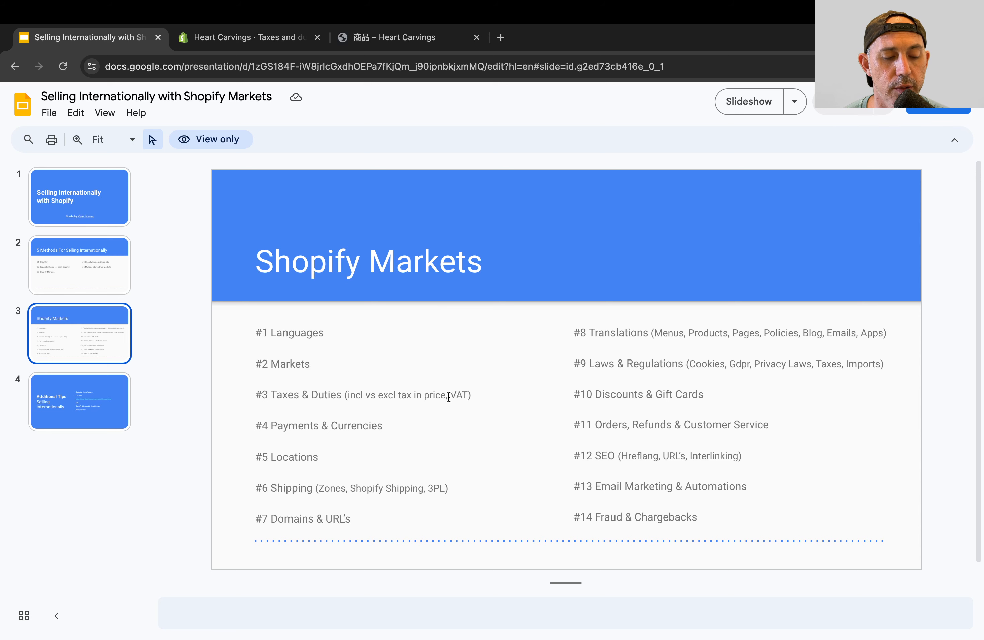
triple_click(373, 416)
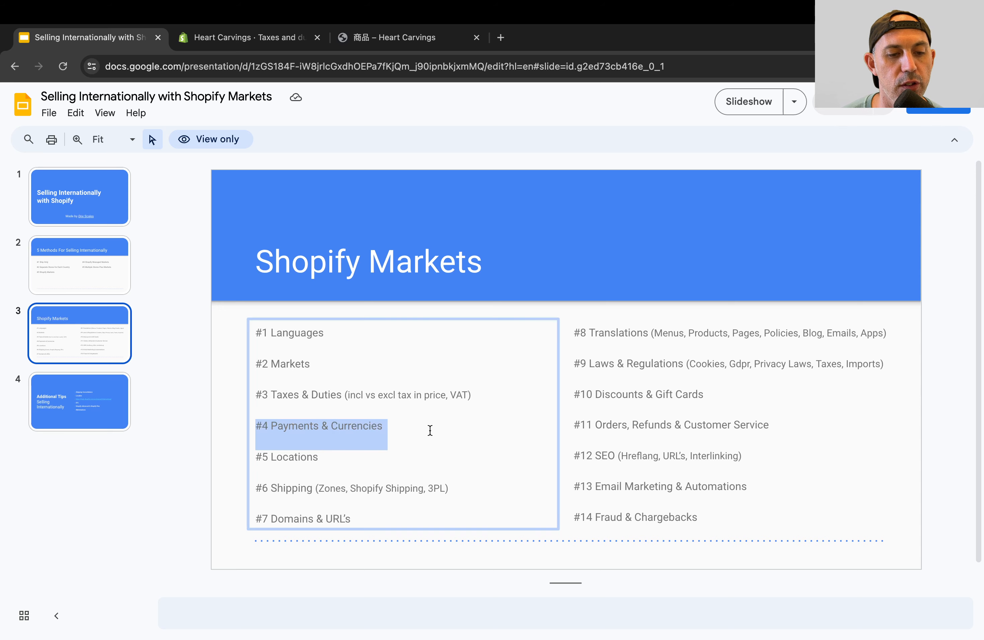
click(275, 37)
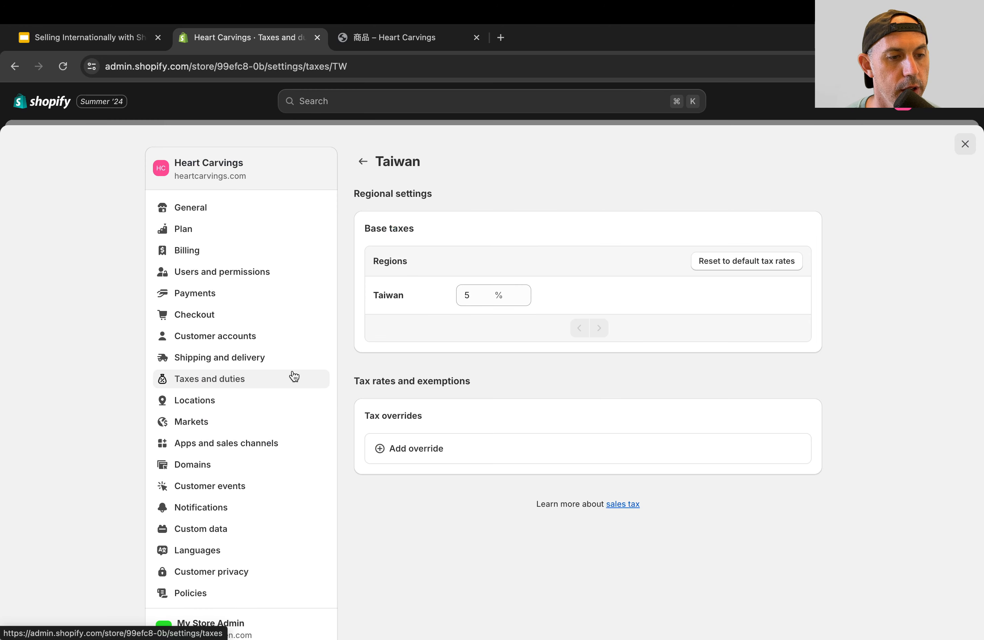
click(253, 299)
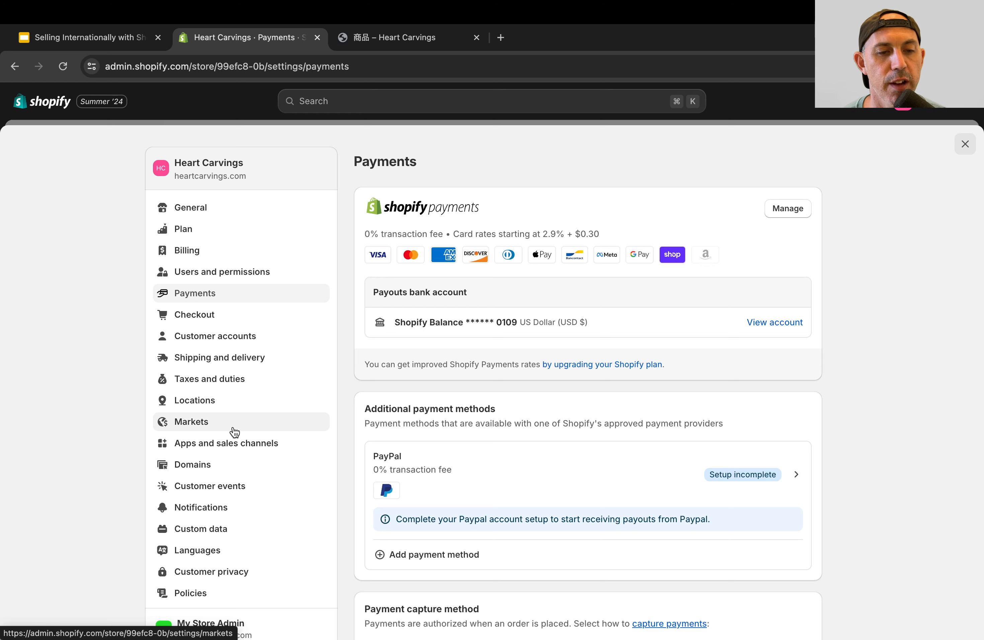
Step: Open the Shopify Payments management page and examine its payout account, payout schedule and customer billing statement settings
click(800, 211)
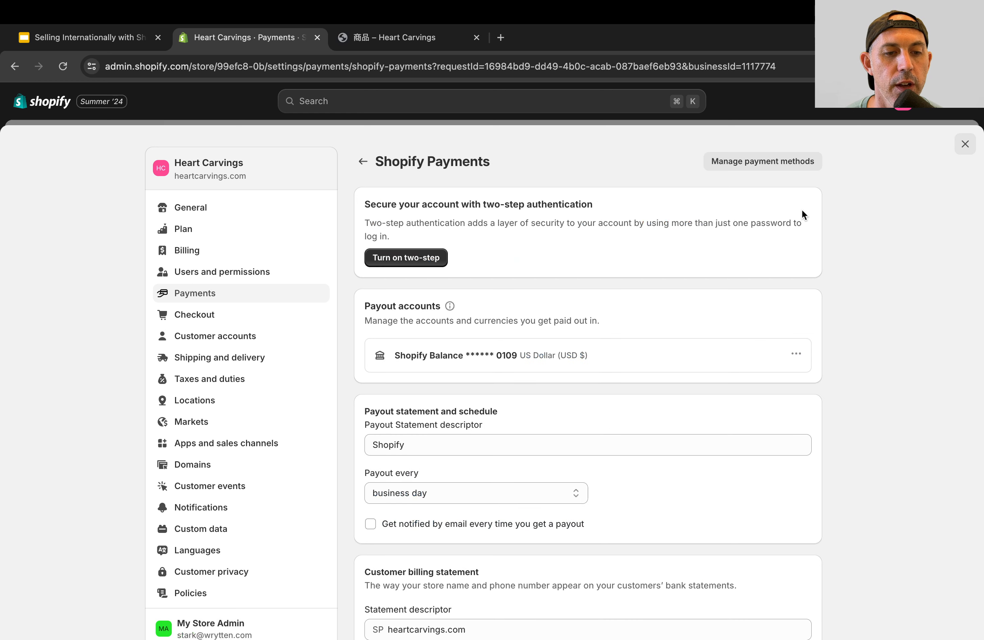
scroll(858, 322, down, 6)
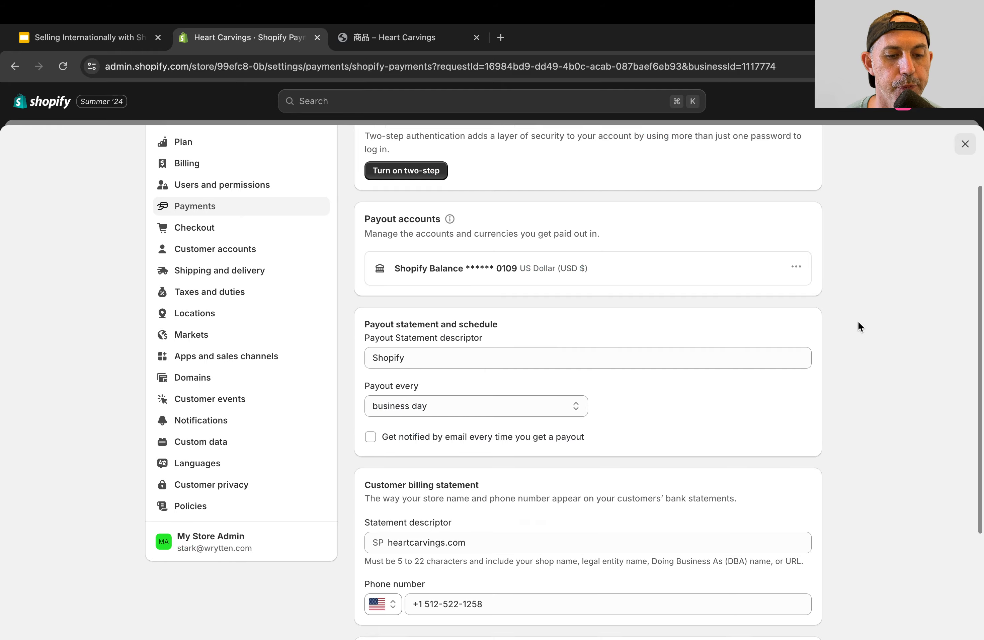
scroll(858, 326, up, 6)
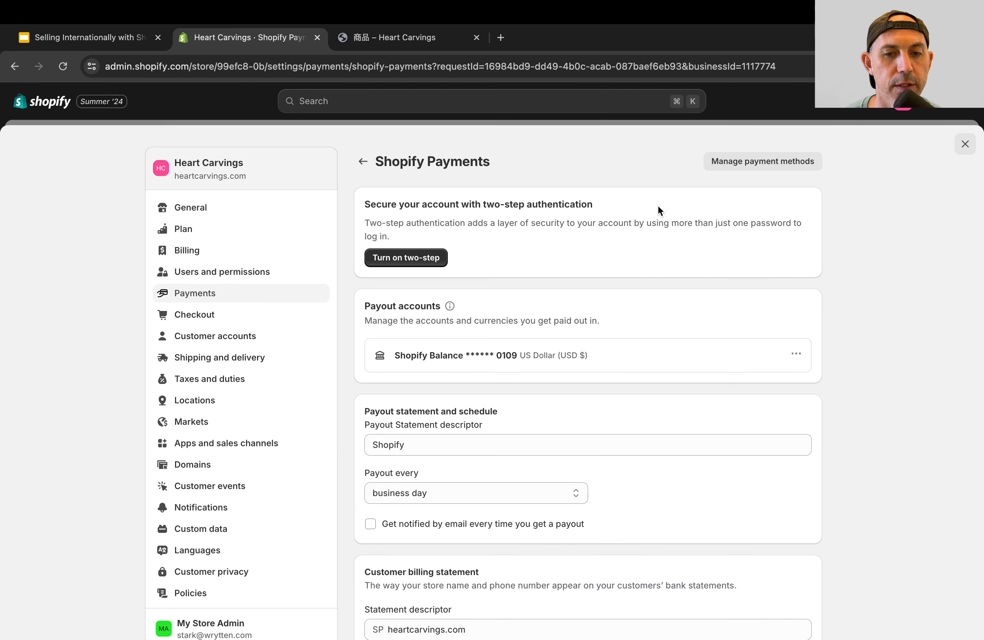
Step: Open the Shopify Payments payment methods and examine the online cards, wallets, local payment methods and fraud prevention options
click(780, 161)
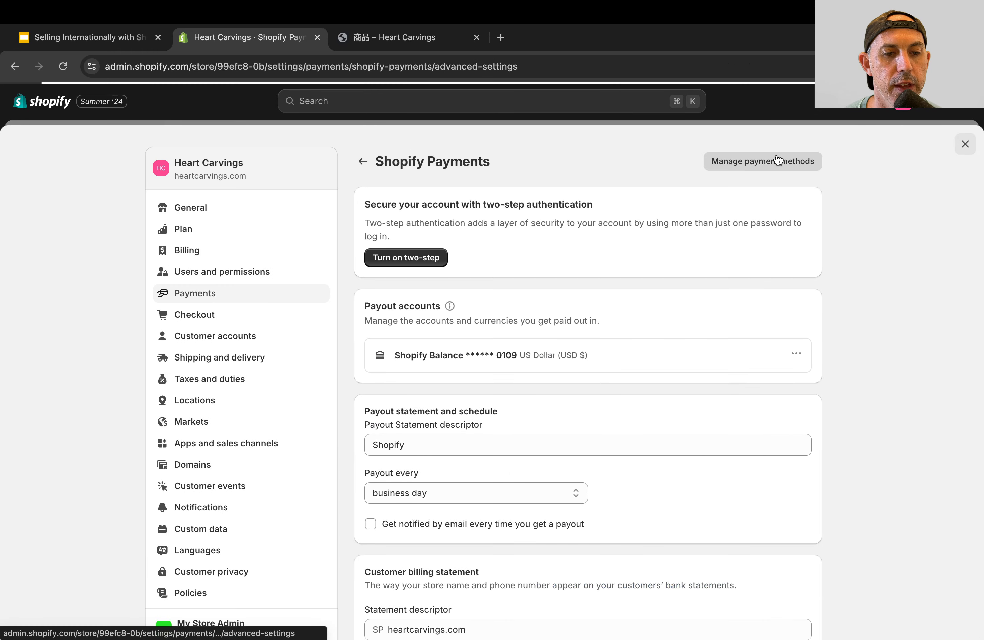
scroll(689, 384, down, 5)
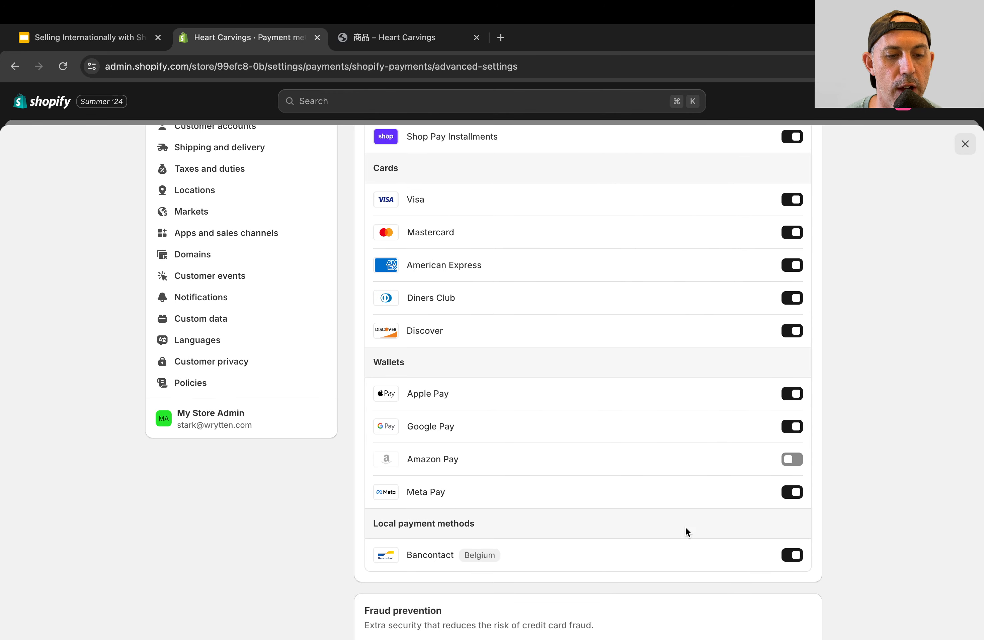
scroll(736, 553, down, 3)
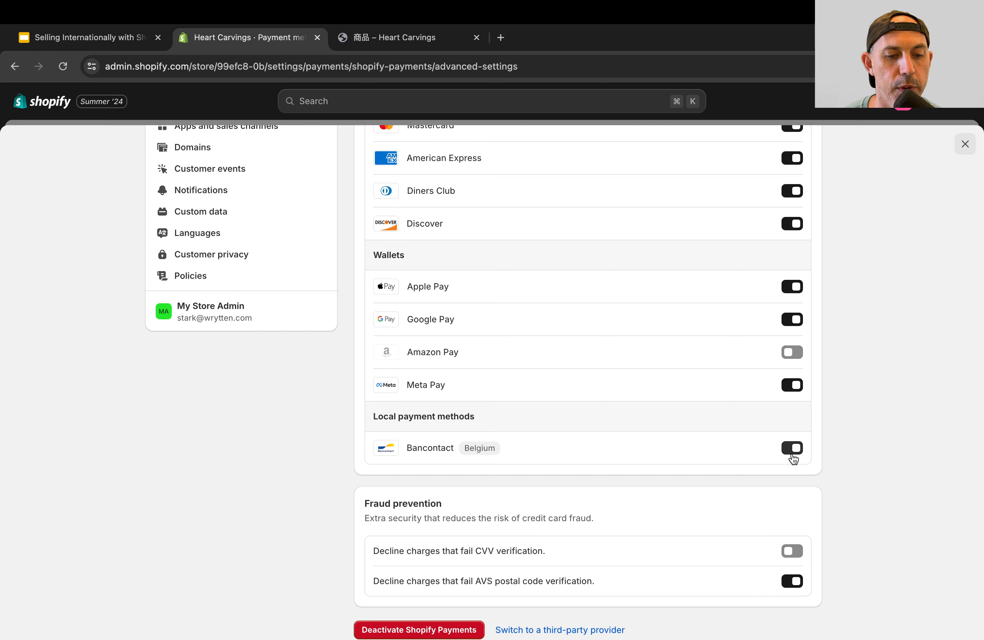
scroll(689, 455, up, 8)
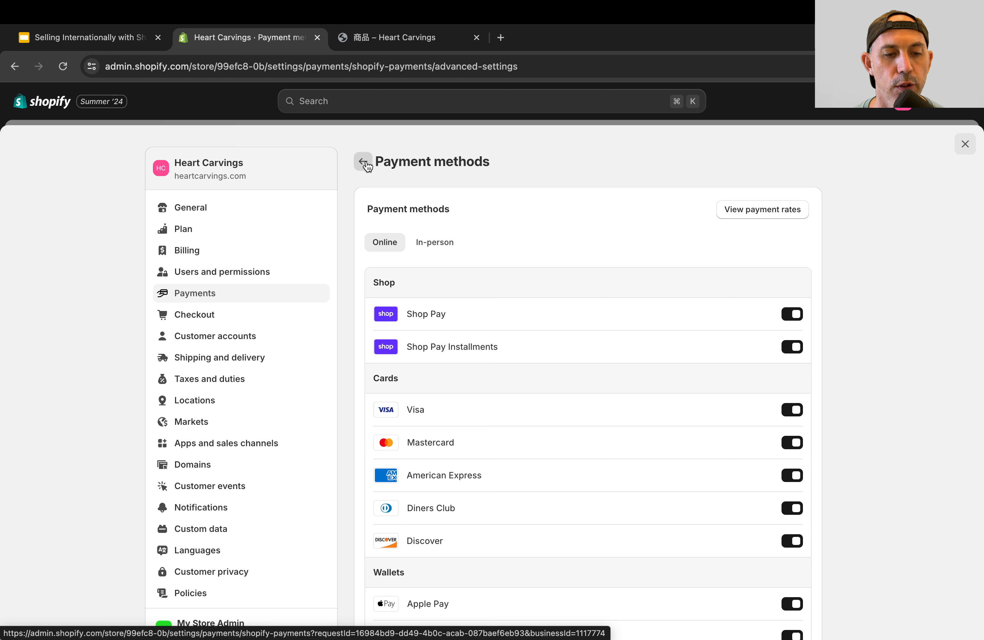
scroll(579, 358, down, 2)
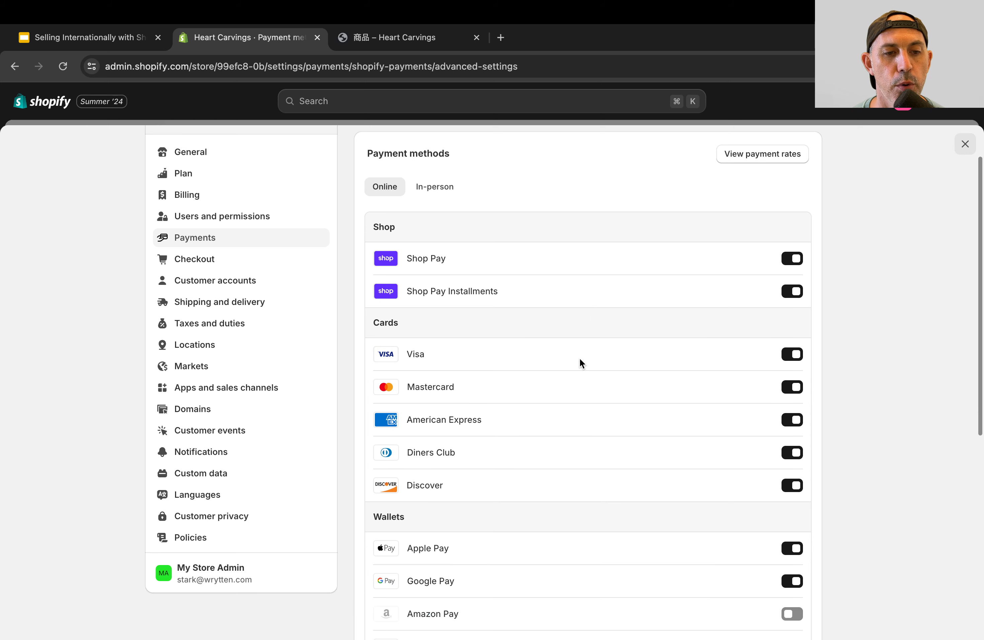
scroll(541, 300, up, 2)
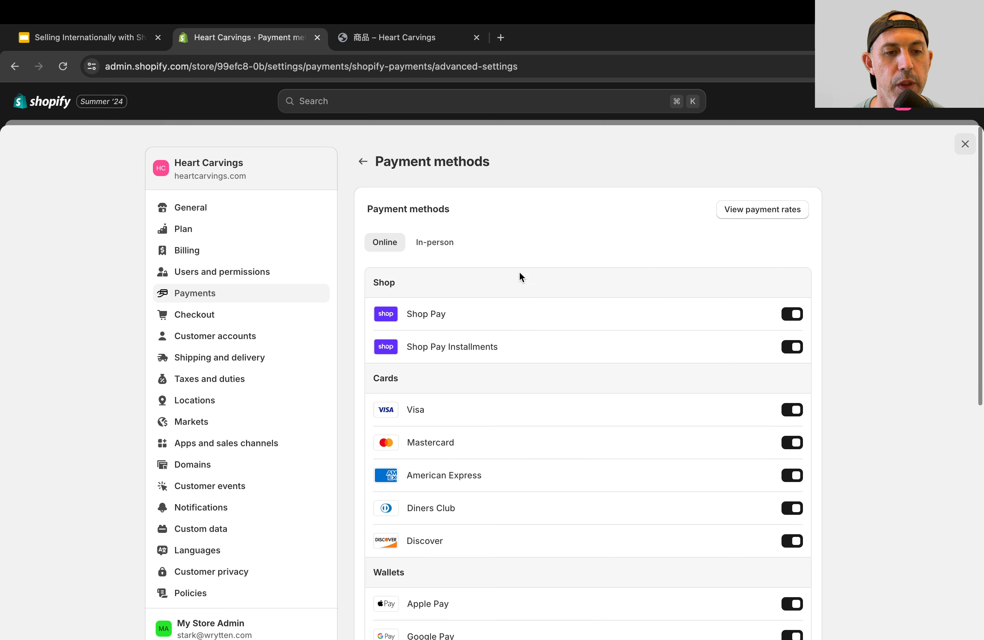
Step: Return to the store's main Payments settings and examine the payment capture and manual payment method options
click(362, 165)
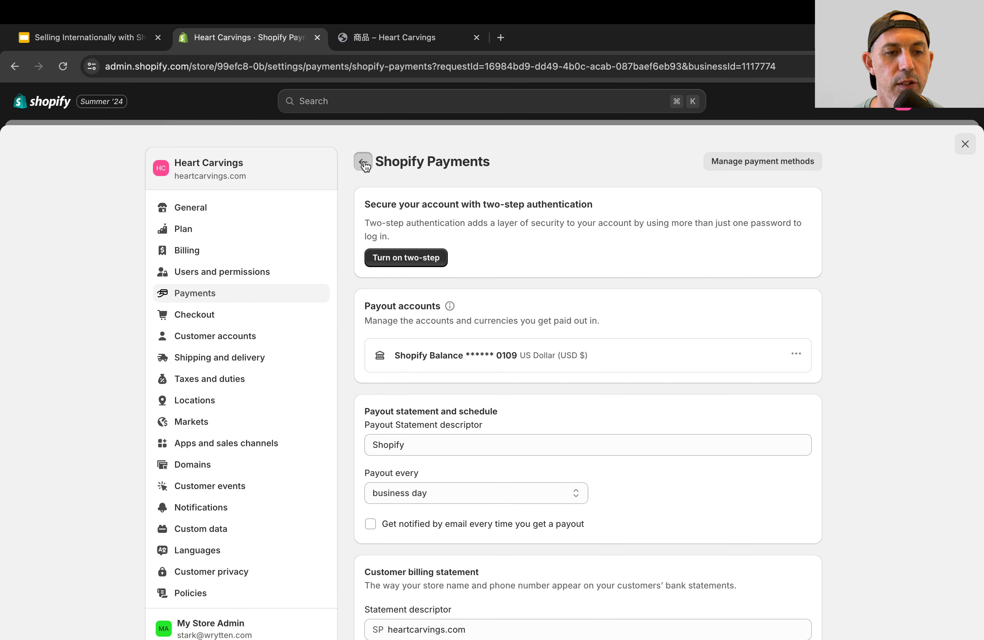
click(363, 164)
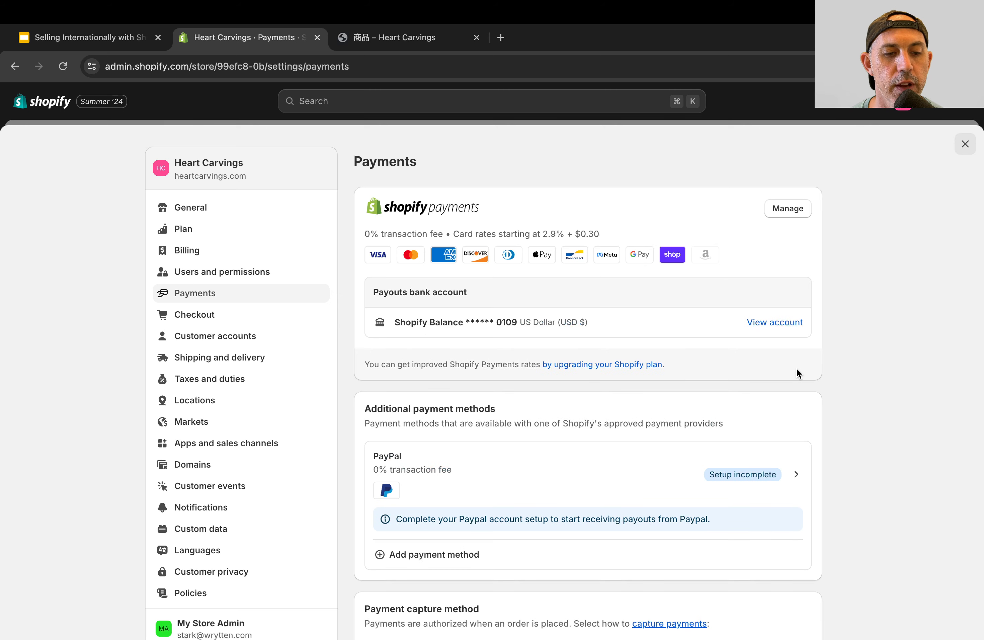
scroll(797, 369, down, 10)
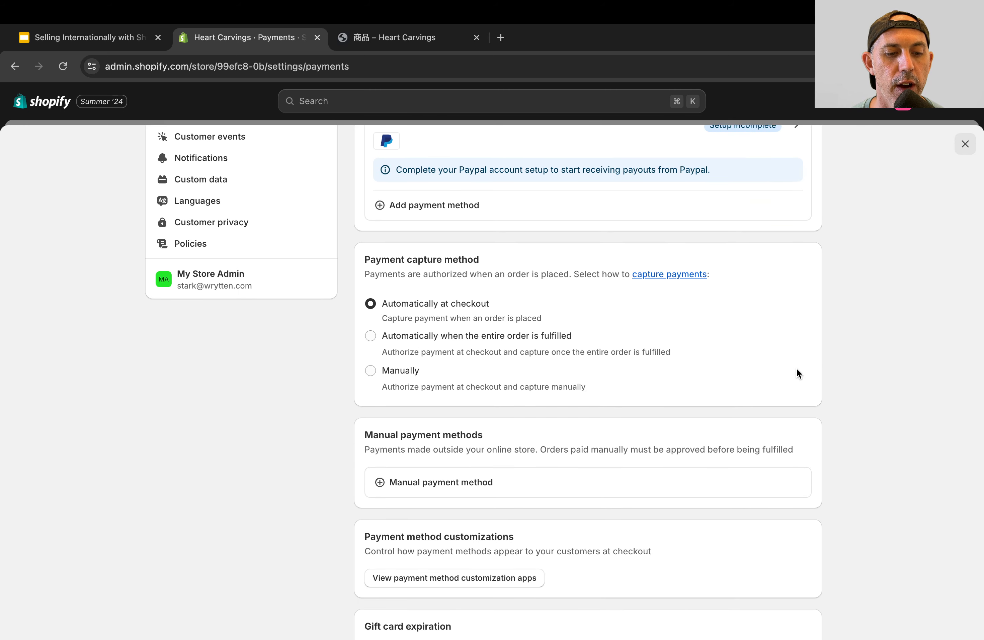
Step: Review the store's payment settings, including the search page for adding another payment method, and return to the Payments overview
scroll(796, 372, down, 2)
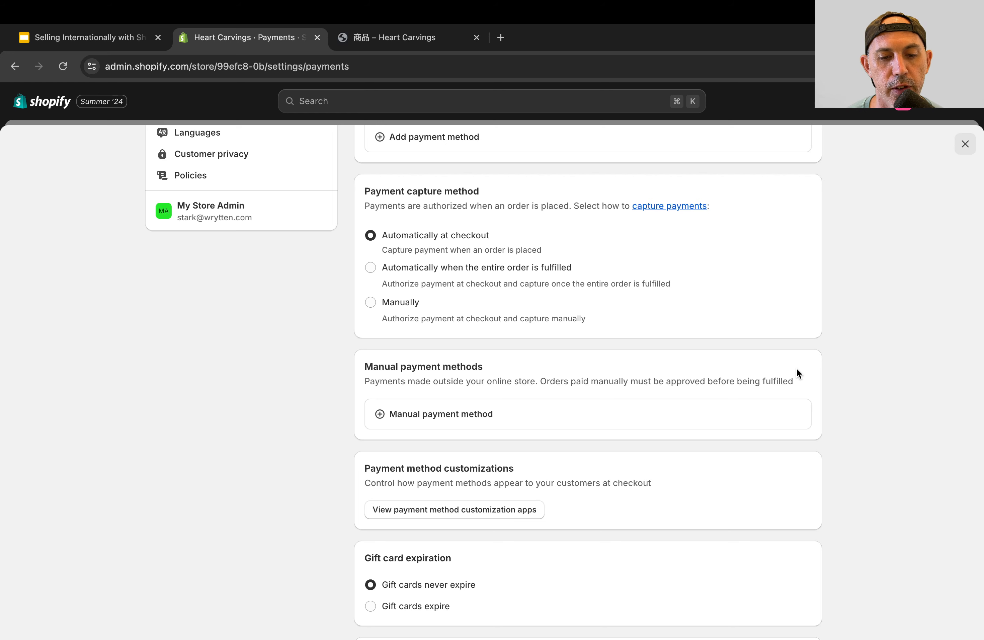
scroll(841, 392, down, 4)
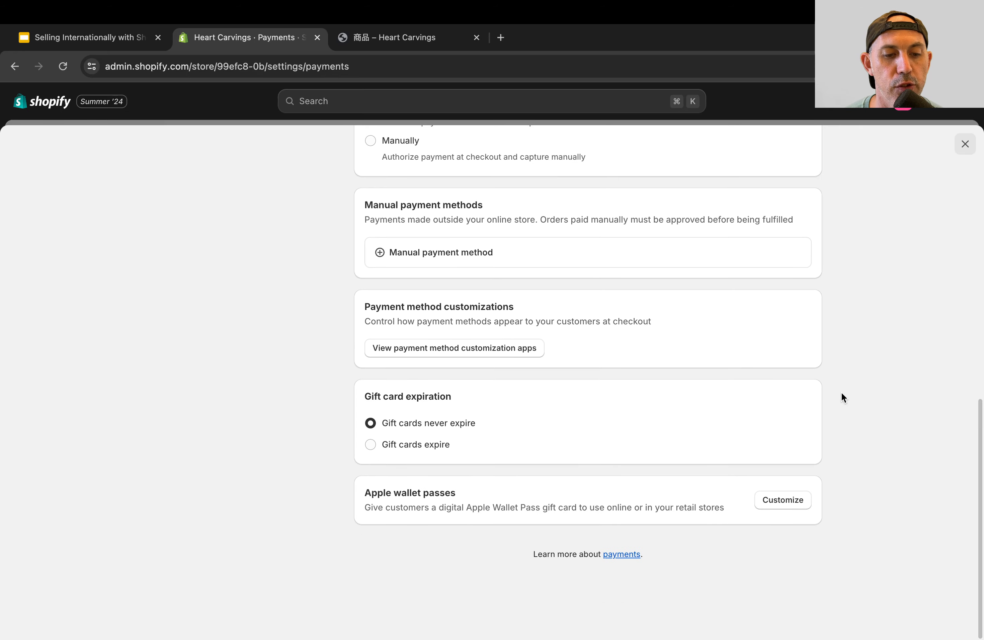
scroll(841, 392, up, 9)
scroll(841, 392, up, 5)
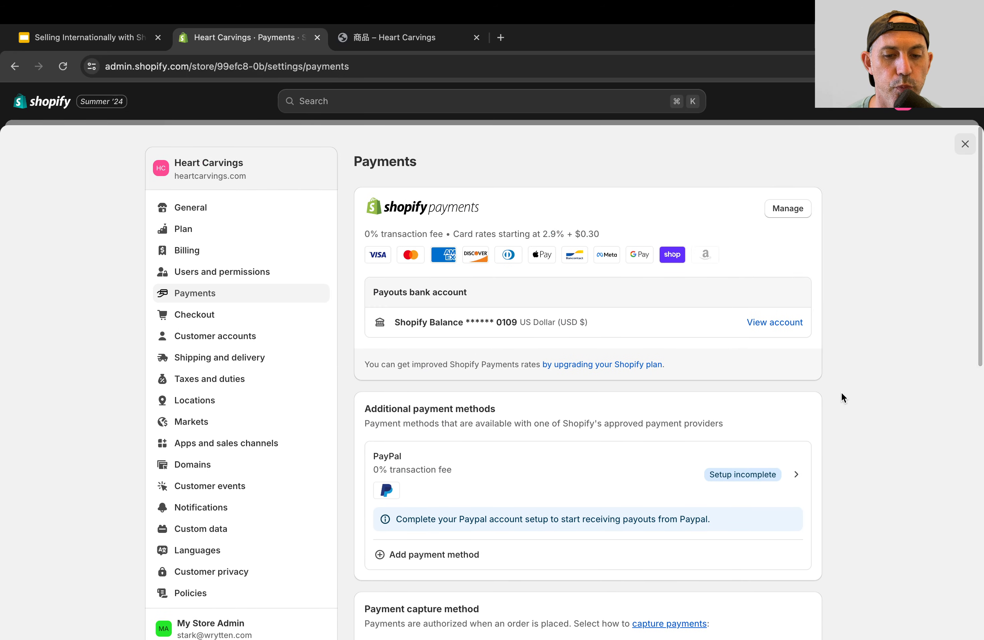
click(452, 561)
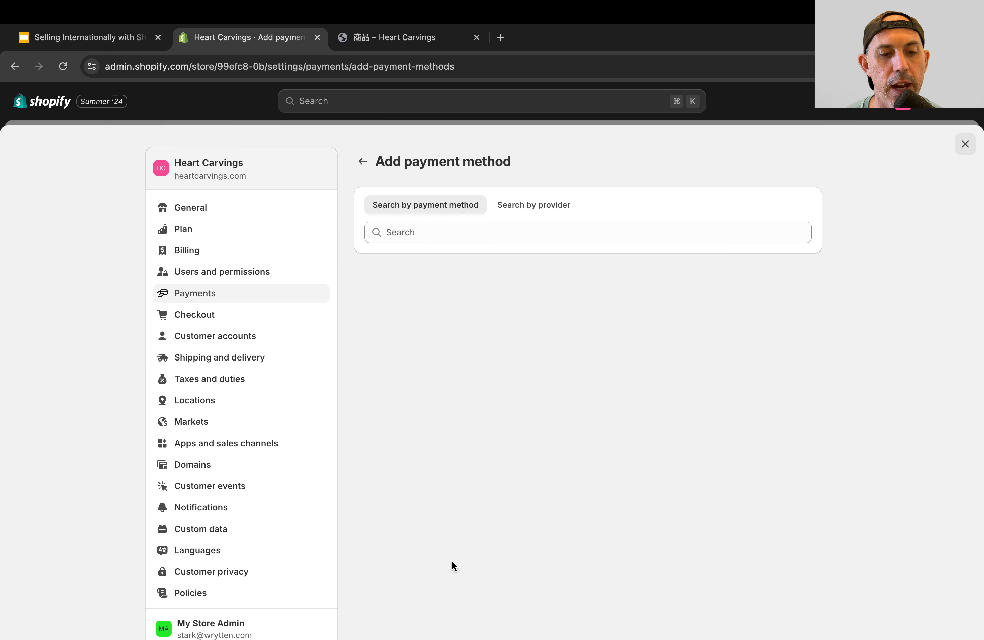
click(523, 231)
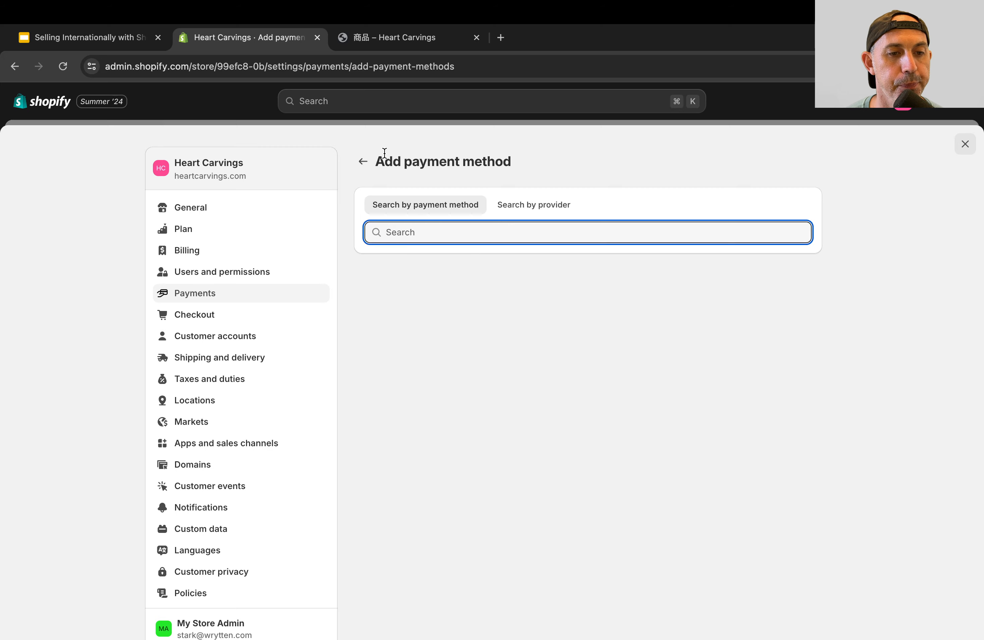
click(361, 161)
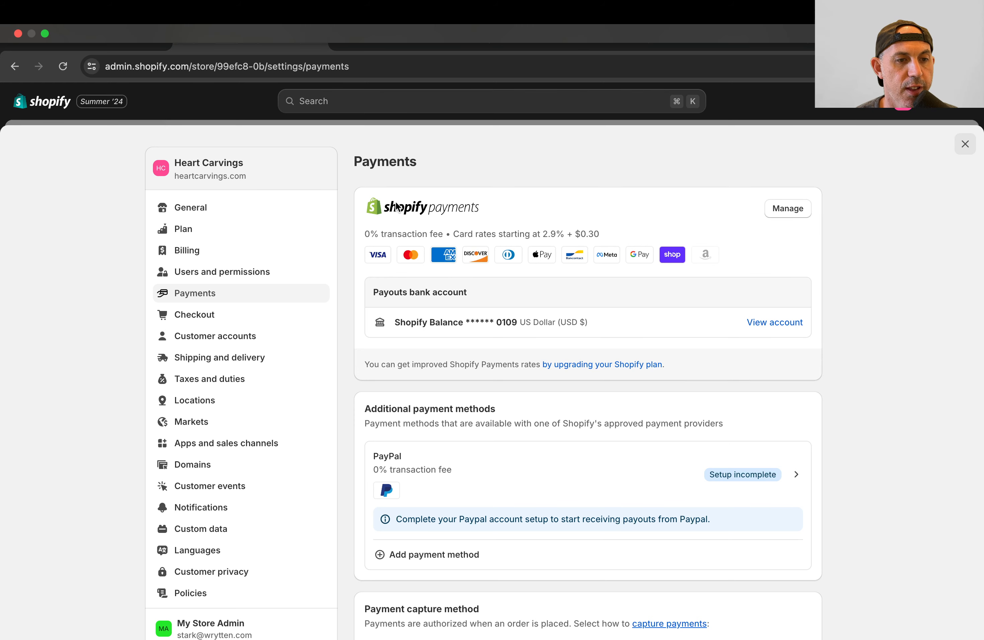
Step: View the Taiwan market's products and pricing settings and highlight the Currency label
click(221, 421)
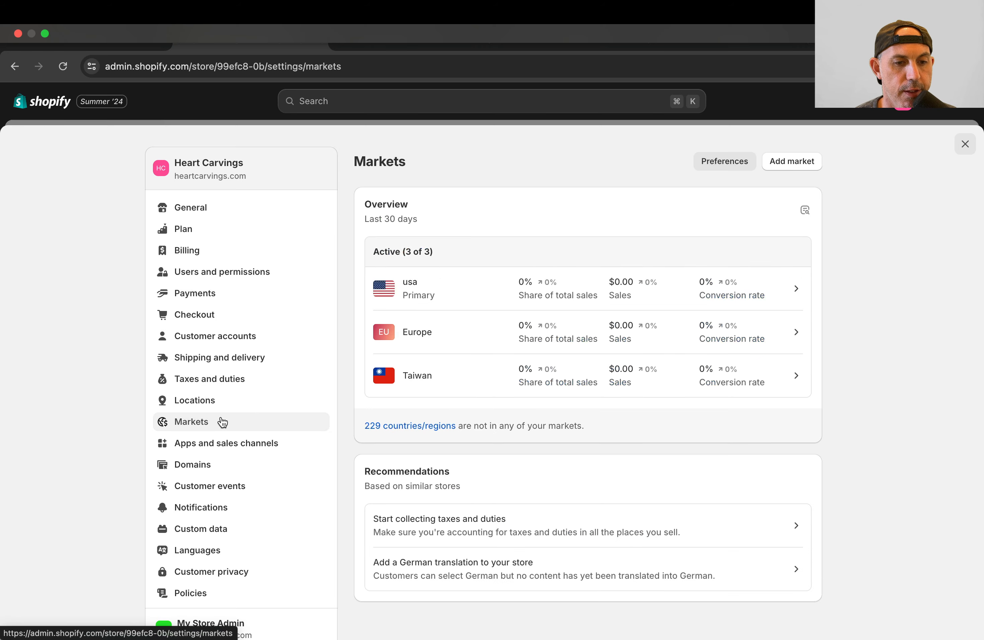
click(445, 383)
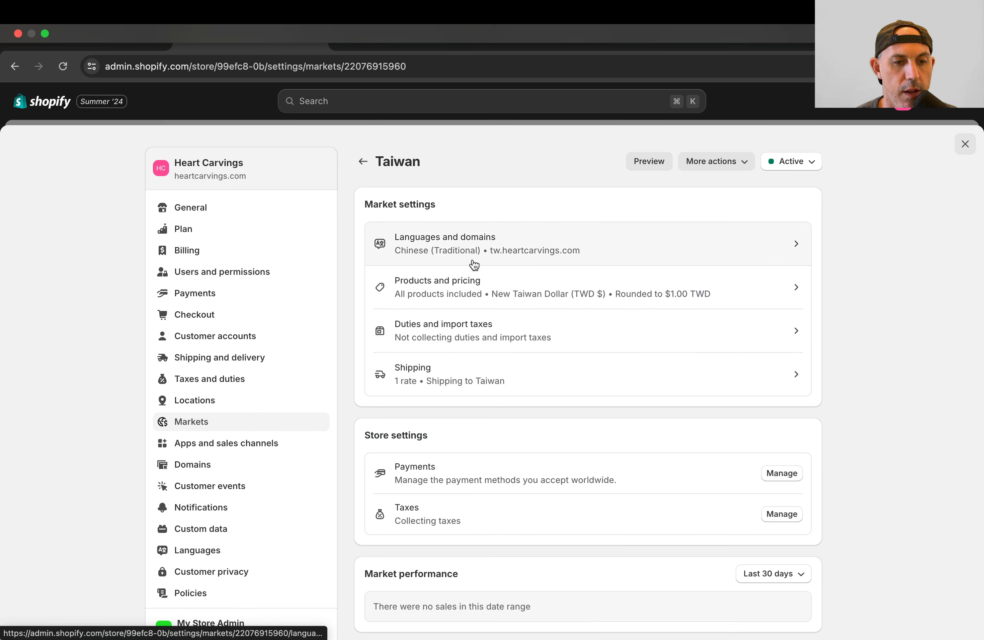
click(513, 285)
double_click(373, 254)
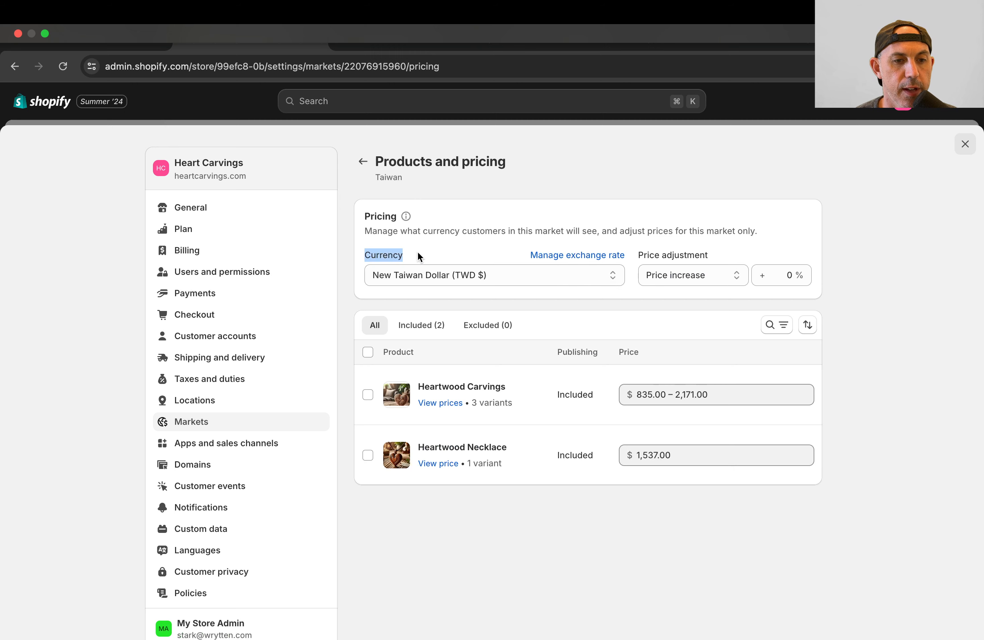
Step: Highlight "#5 Locations" on the Shopify Markets slide in Google Slides and open a blank Add location form in the Shopify admin
click(130, 40)
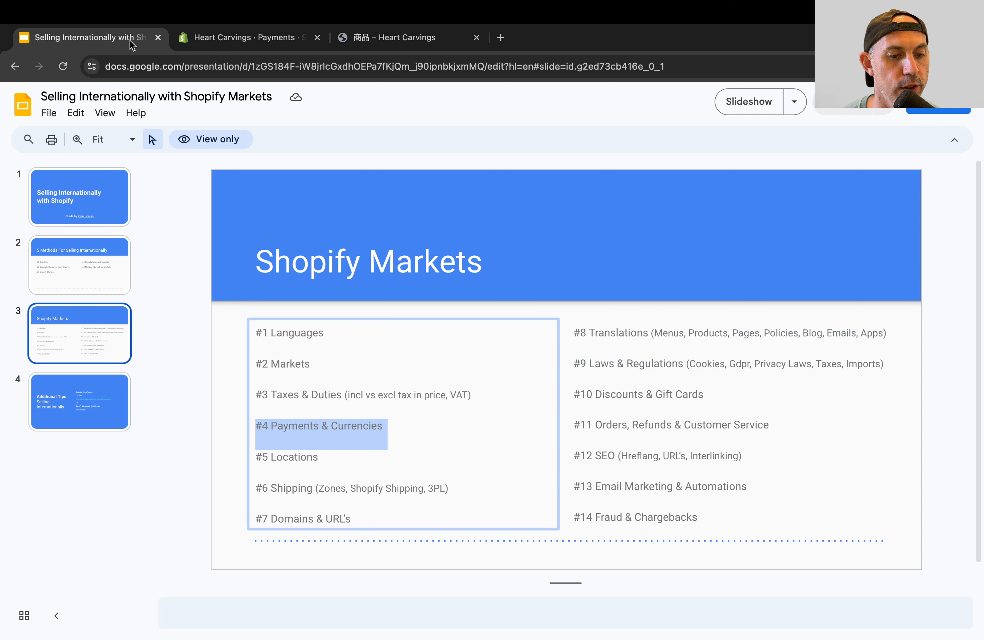
triple_click(298, 466)
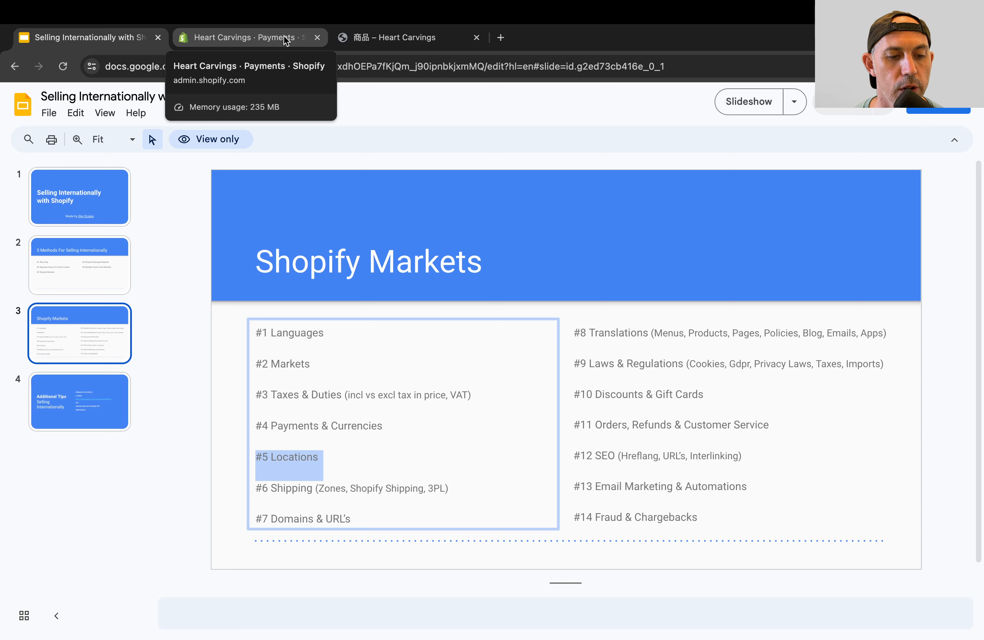
click(284, 37)
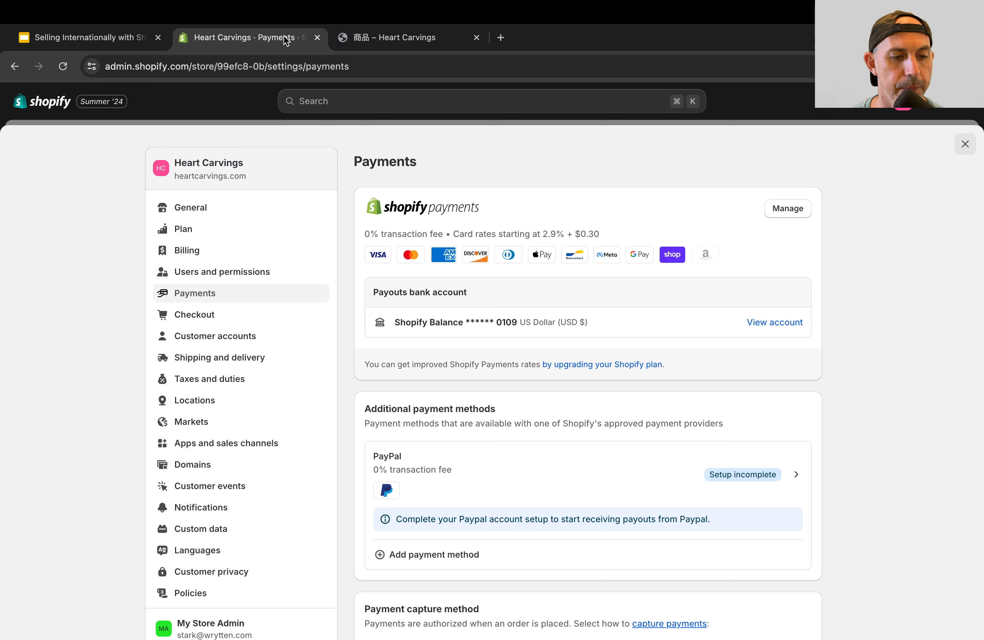
click(260, 405)
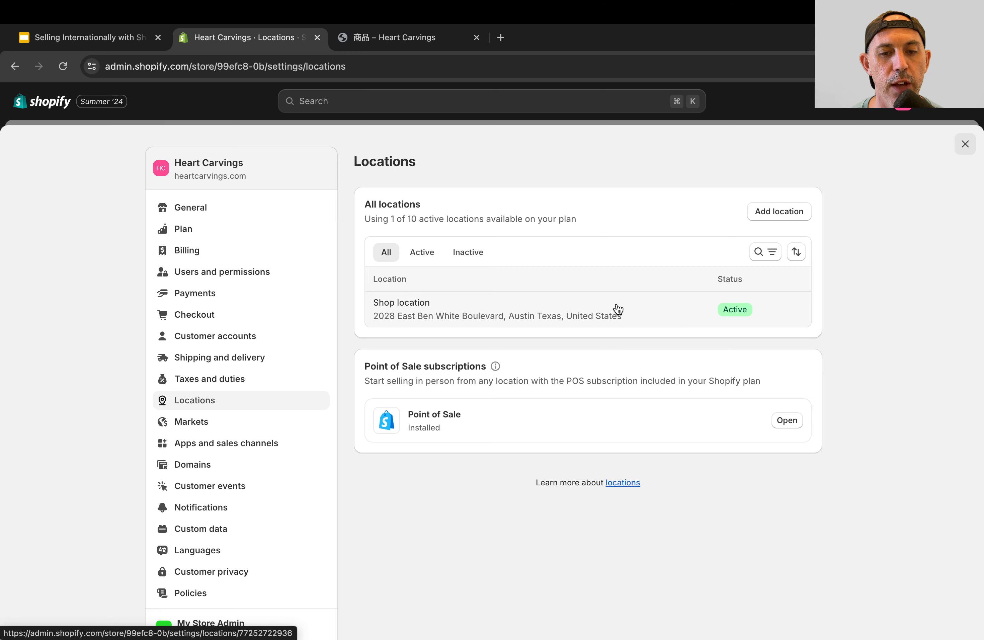
click(788, 213)
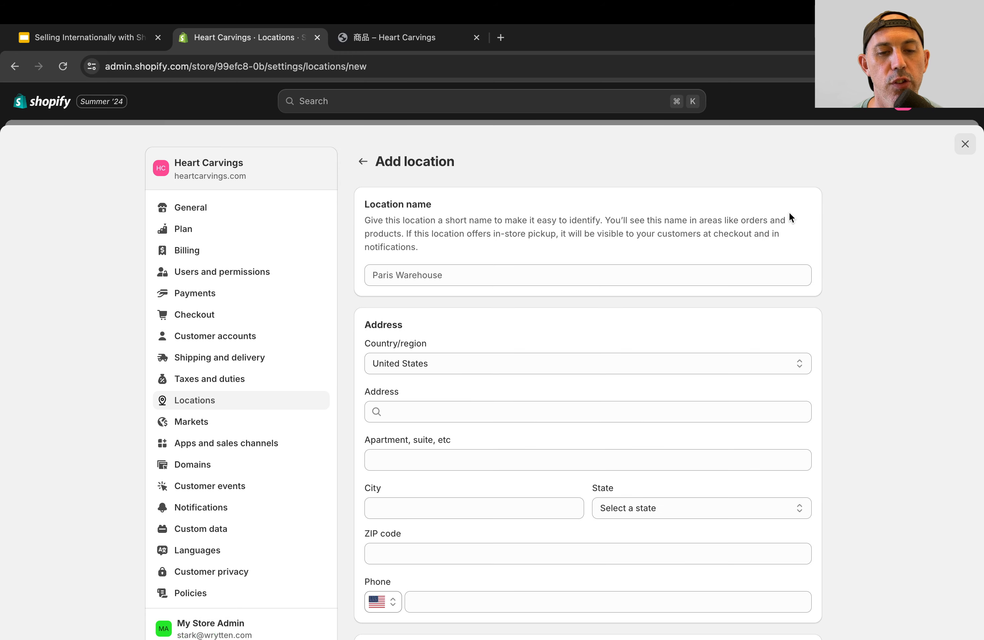
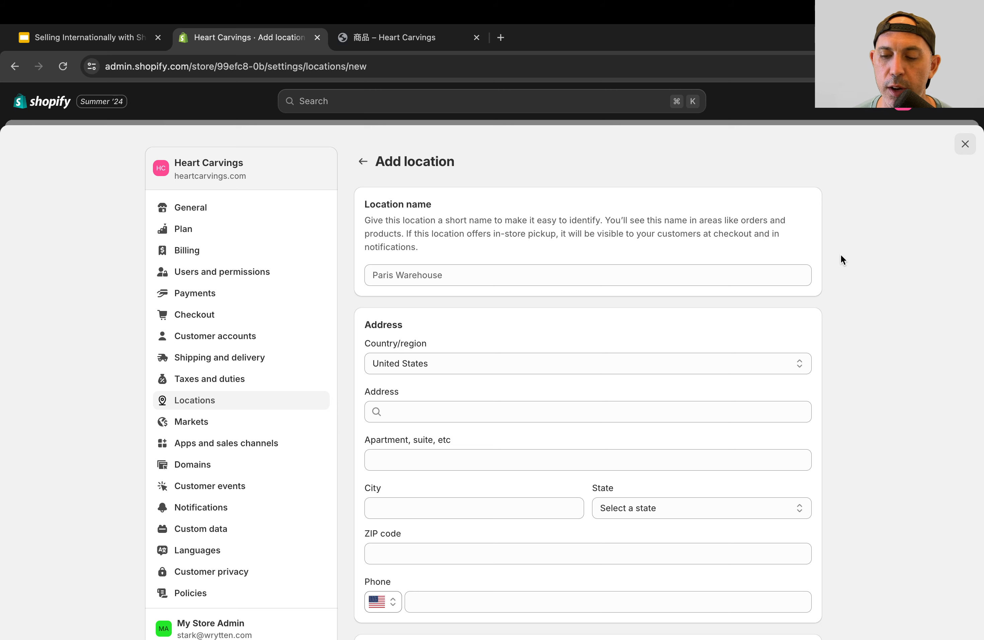
Step: Check the Shopify Markets slide and leave the Shopify admin's Add location form without saving a location
click(138, 46)
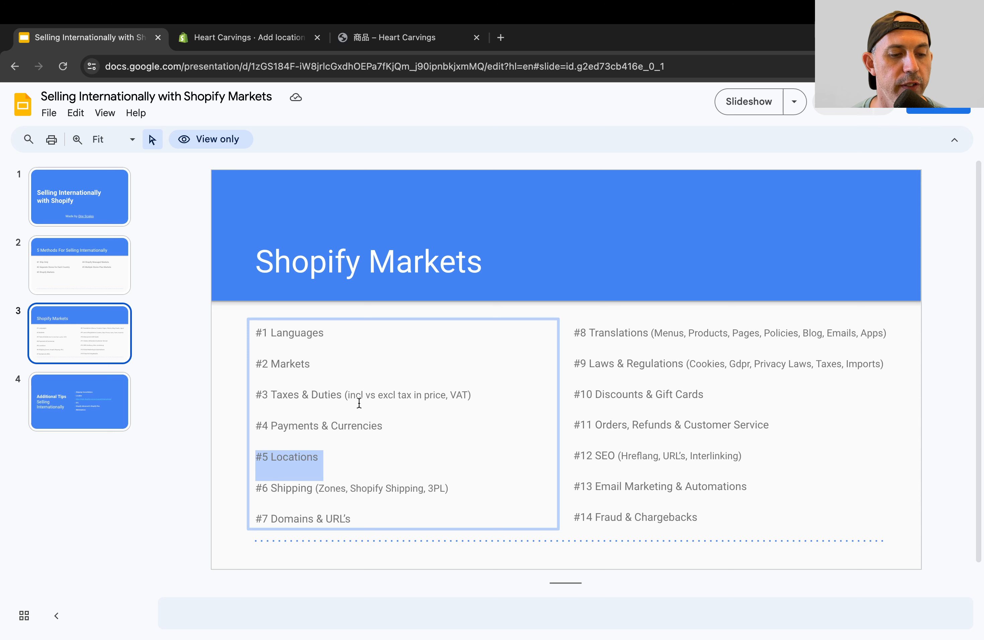
click(253, 36)
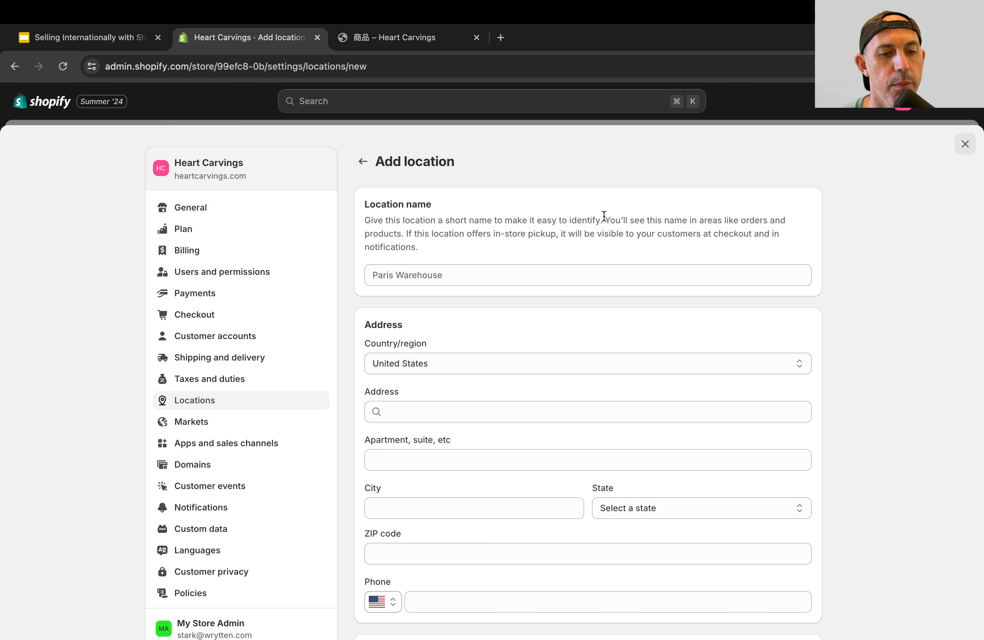
click(362, 160)
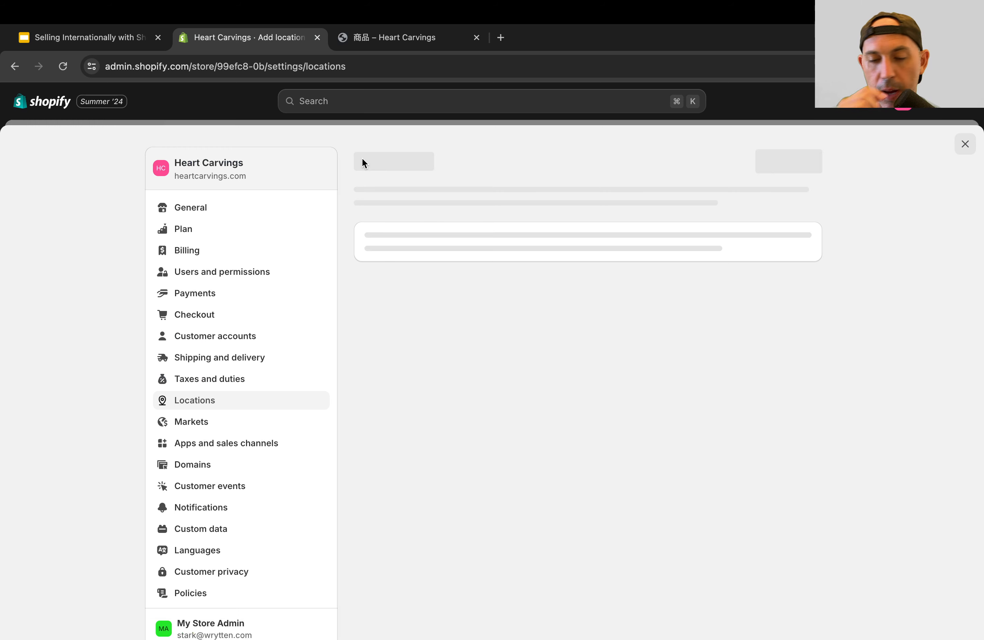
Step: Highlight "#6 Shipping (Zones, Shopify Shipping, 3PL)" on the Google Slides outline and open Shopify's Shipping and delivery settings
click(123, 38)
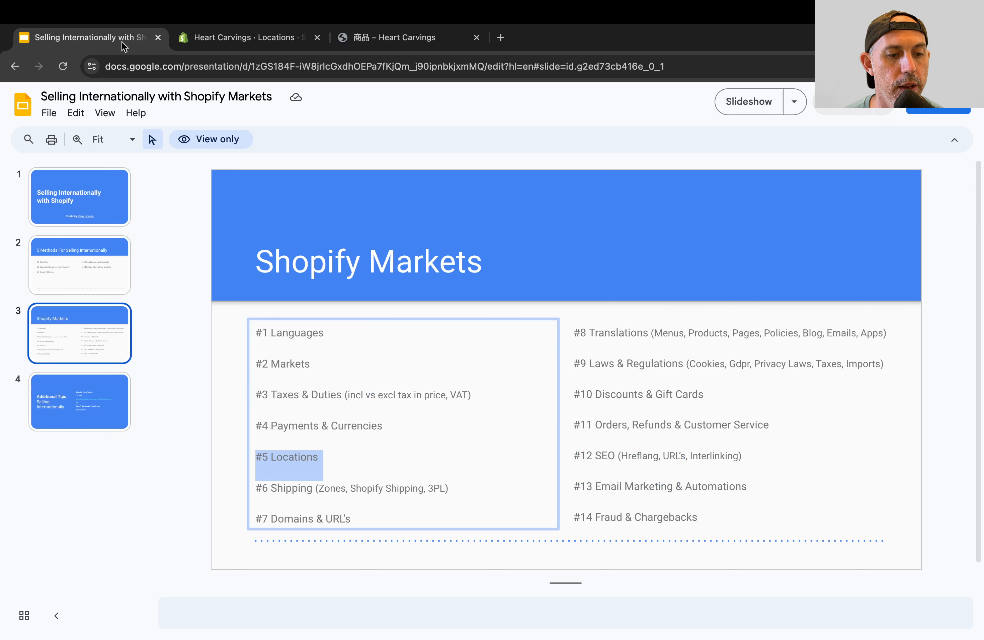
triple_click(363, 481)
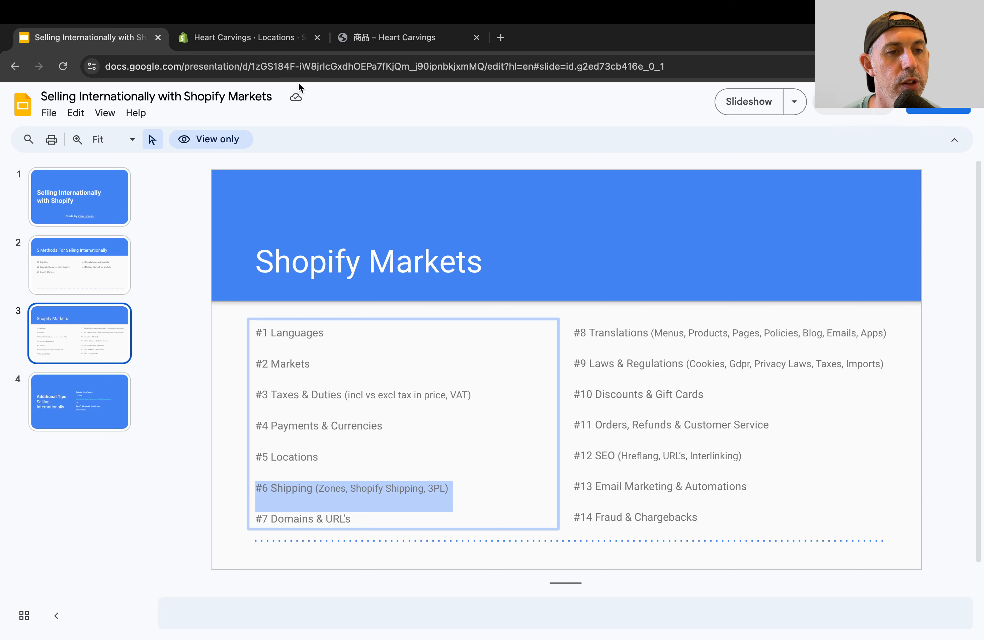
click(280, 41)
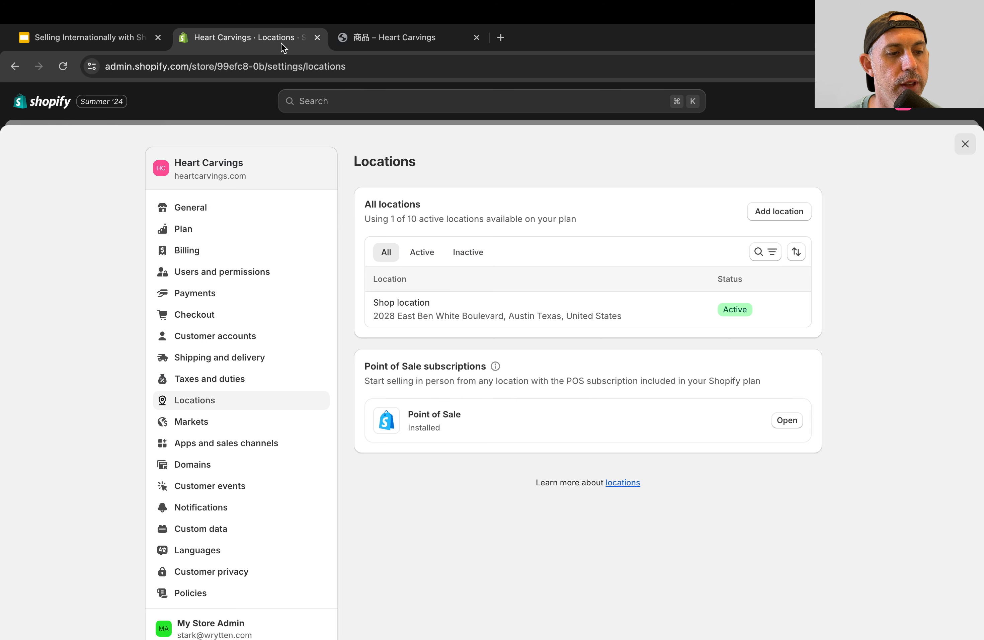
click(254, 356)
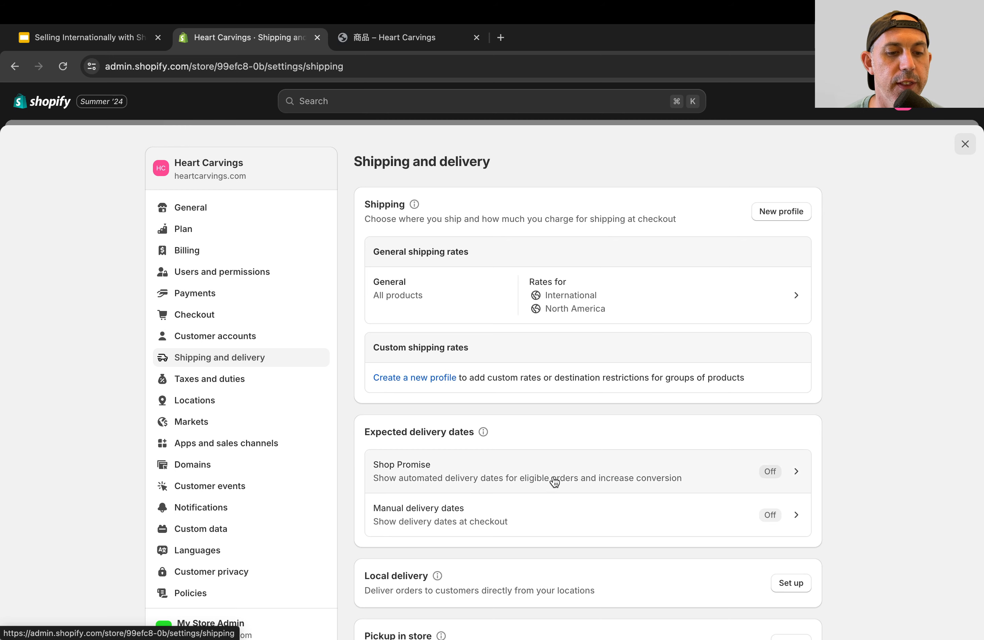
Step: Compare the shipping settings with the Google Slides outline and highlight the Shopify Shipping wording in item #6
click(122, 37)
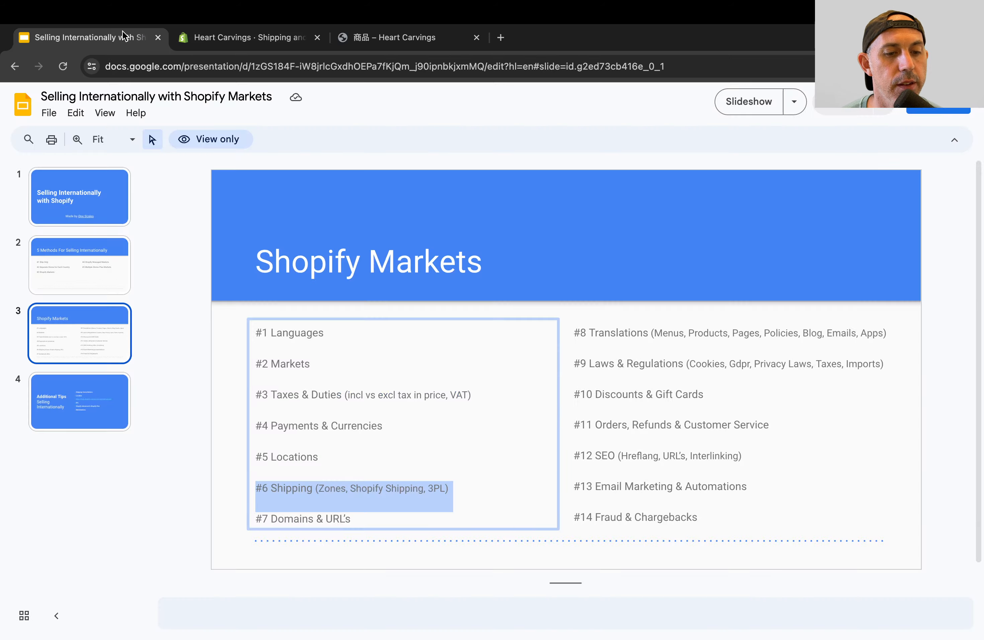
click(234, 37)
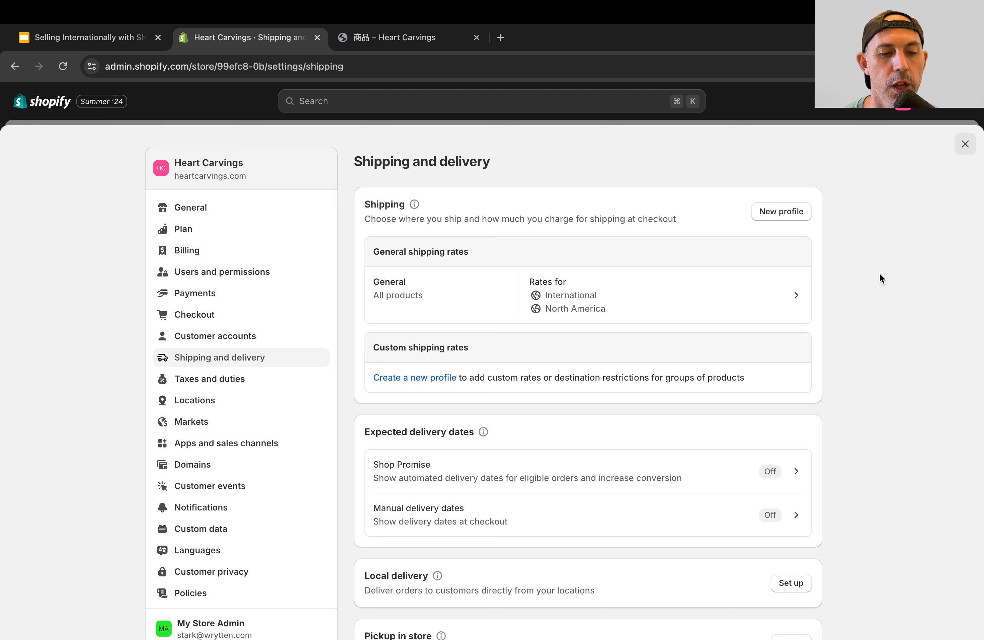
click(120, 33)
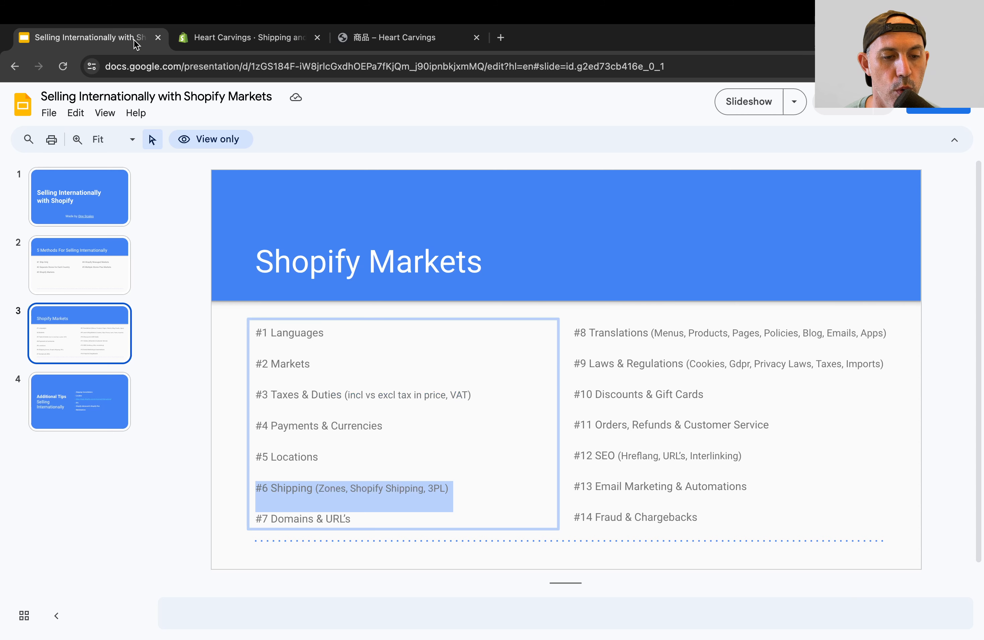
double_click(403, 489)
click(372, 491)
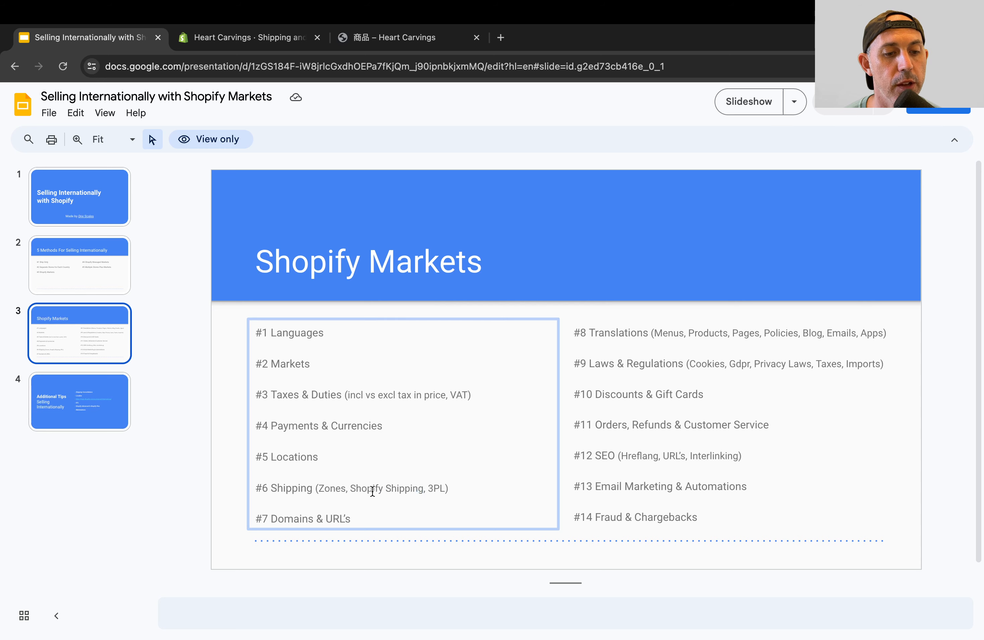
drag(358, 489, 415, 471)
Step: Examine the Shopify Shipping section with its carrier discounts in the Shopify admin's Shipping and delivery settings
click(277, 30)
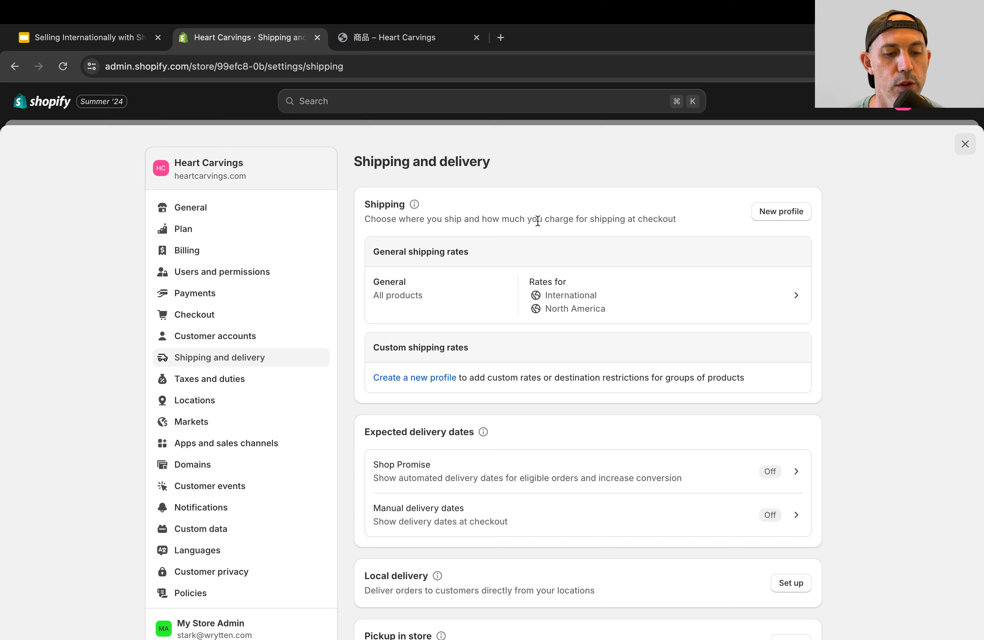
scroll(879, 354, down, 5)
scroll(879, 354, down, 6)
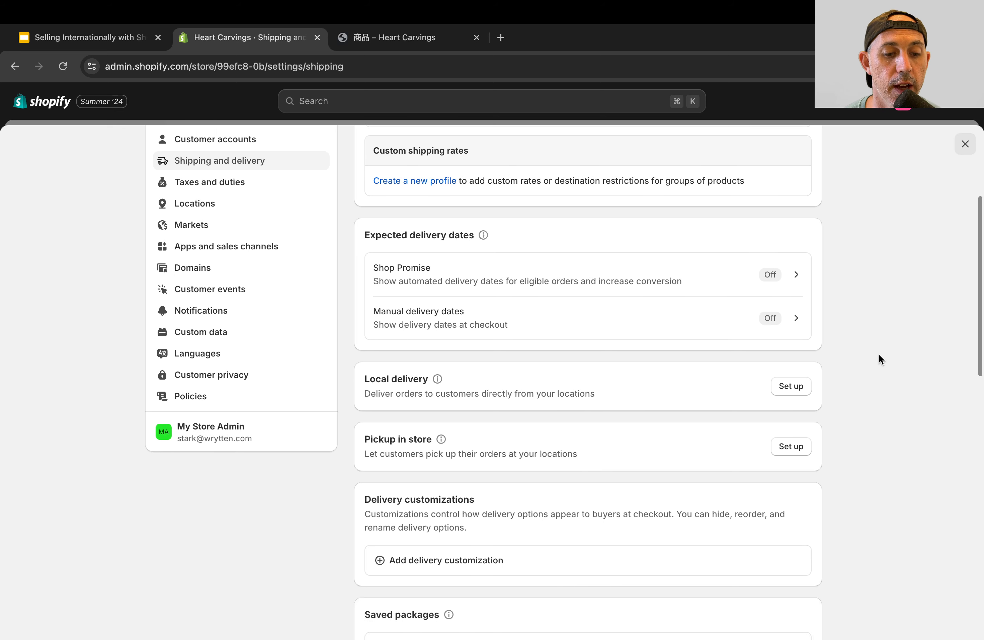
scroll(879, 354, up, 9)
scroll(879, 353, down, 10)
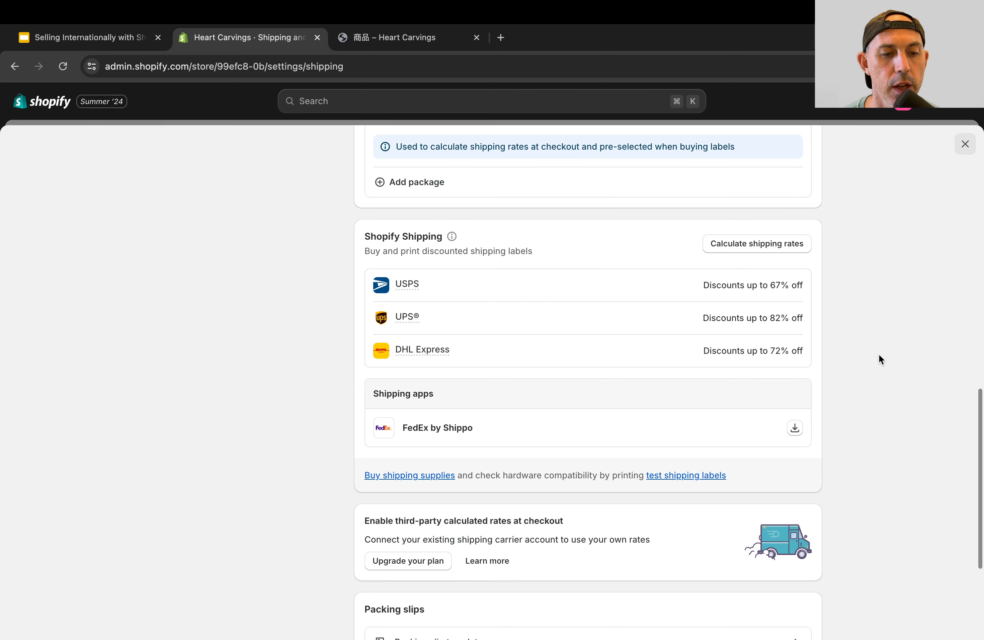
drag(388, 236, 428, 236)
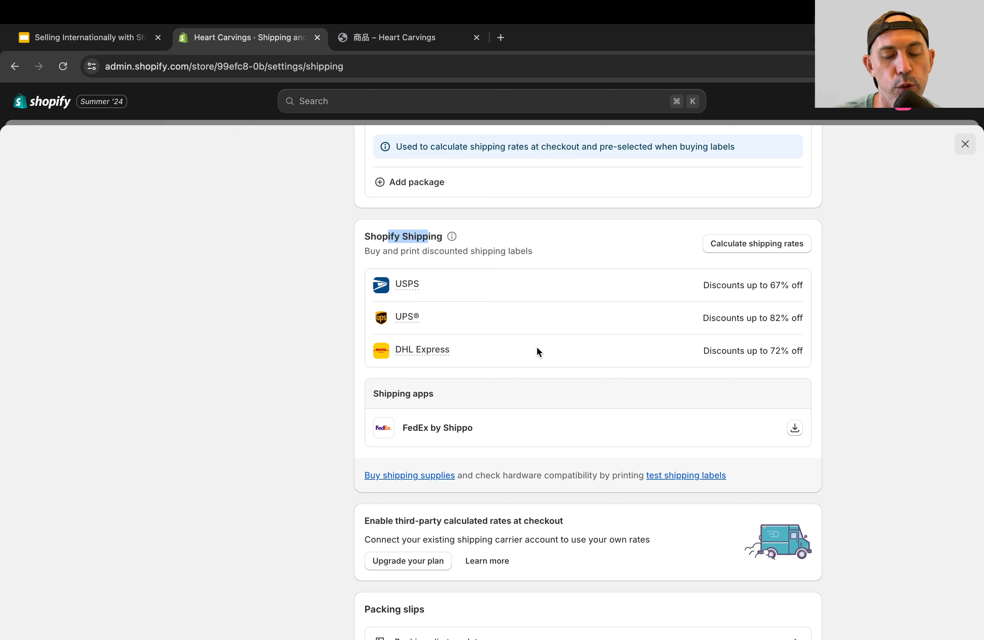
click(508, 351)
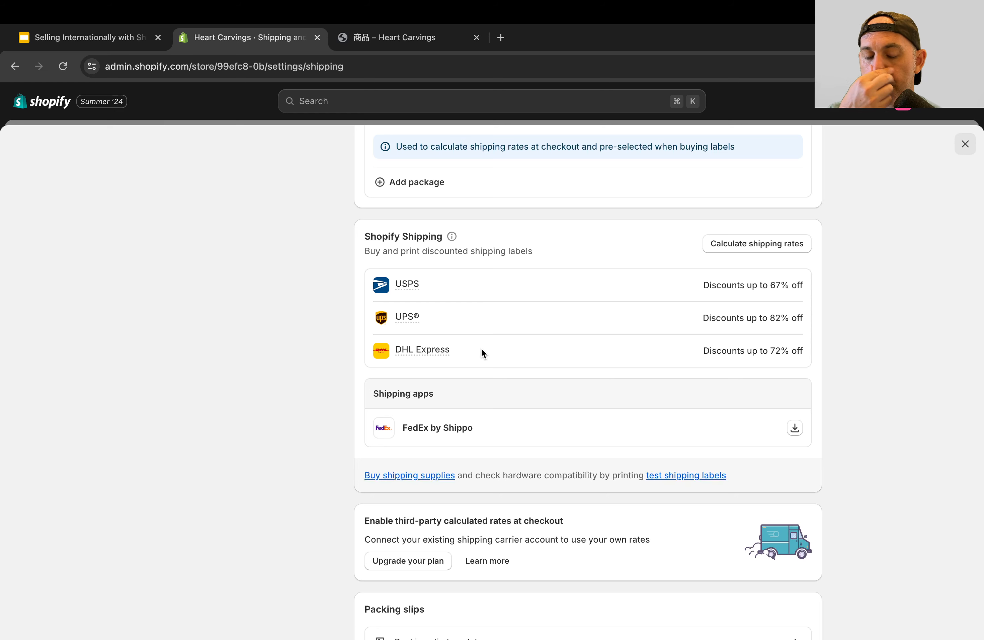
Step: Return to the Google Slides outline and highlight "#7 Domains & URL's" on the Shopify Markets slide
click(120, 39)
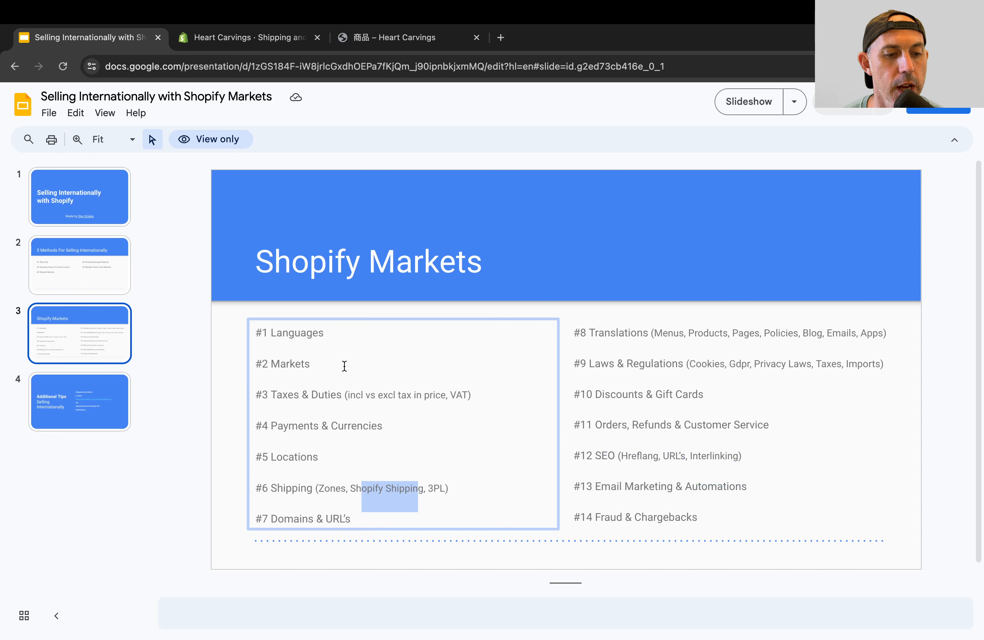
double_click(330, 520)
triple_click(330, 520)
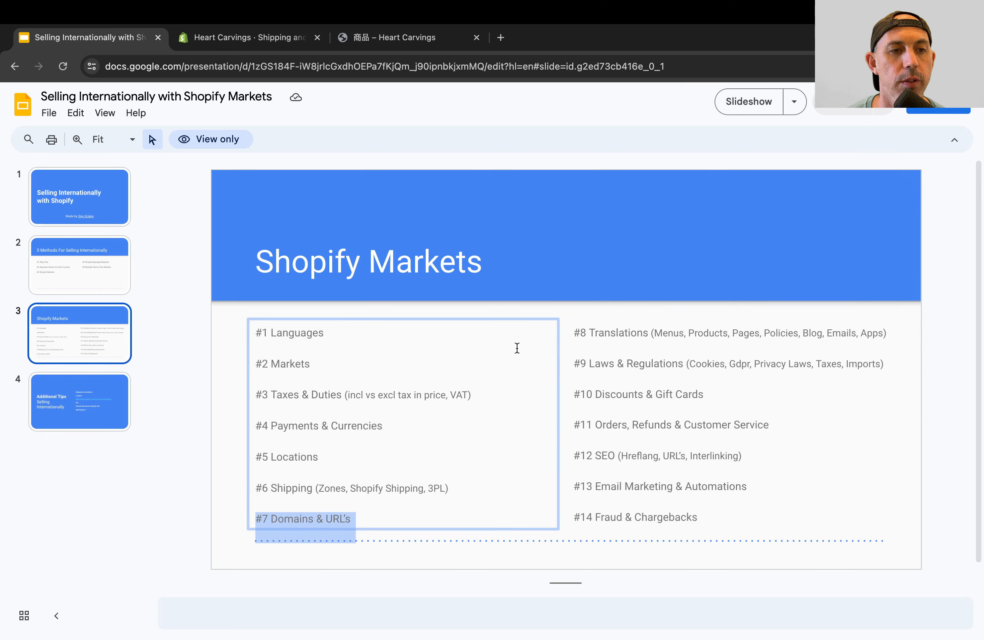
Step: Switch to the Taiwanese Heart Carvings storefront and select its full web address to inspect the tw subdomain
click(284, 38)
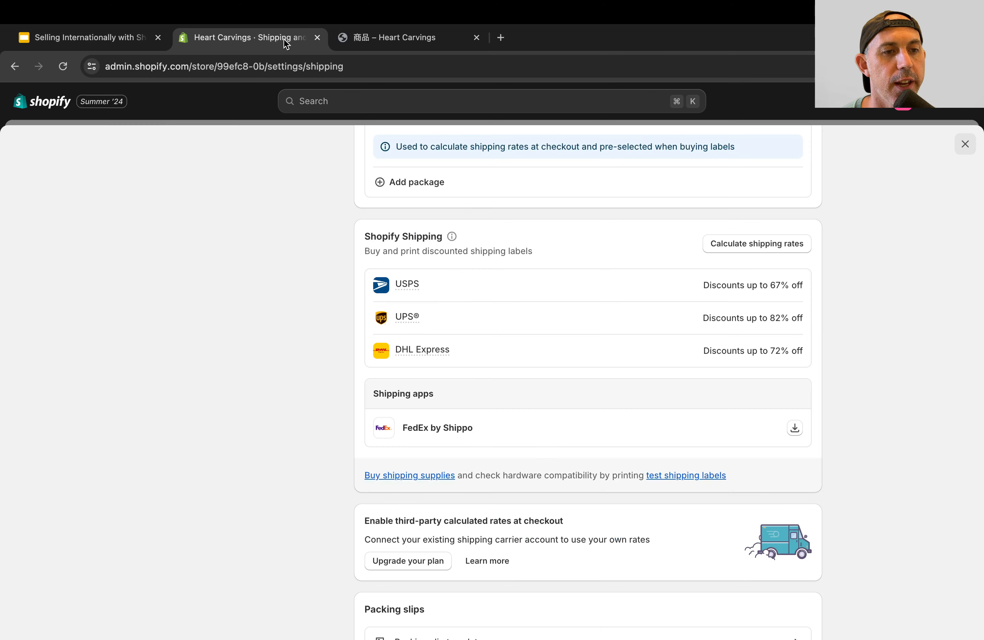
click(374, 40)
click(155, 66)
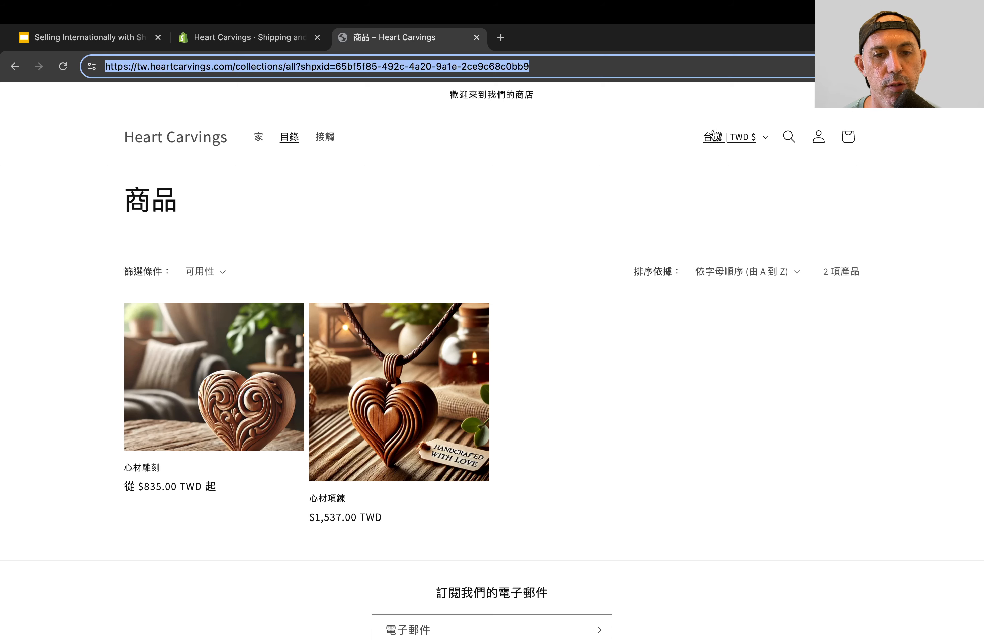
Step: Switch the storefront's country to United States (USD $) and accept the cookie notice
click(723, 137)
scroll(714, 226, down, 2)
scroll(715, 227, down, 1)
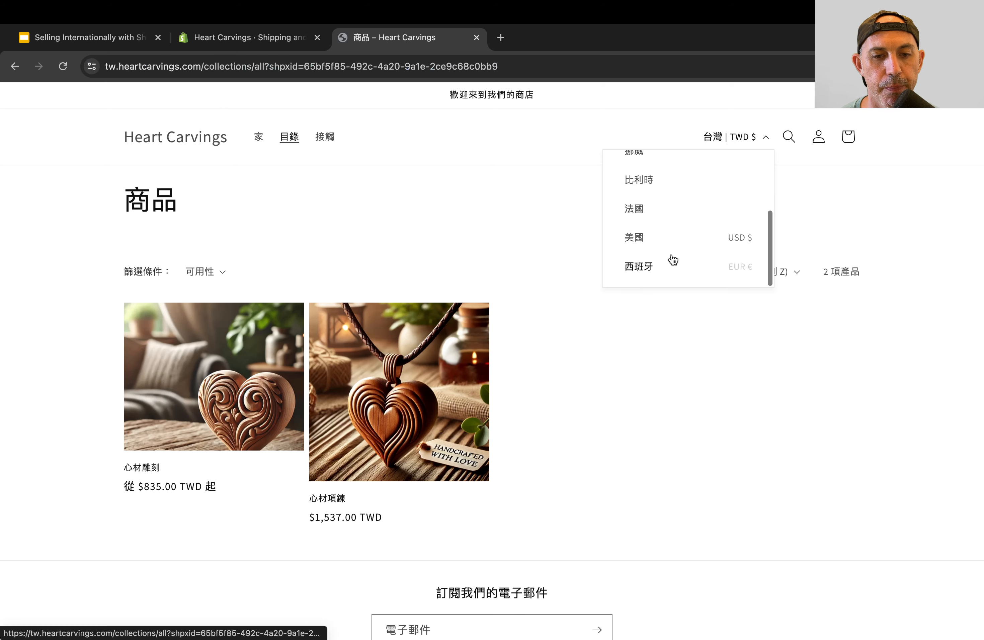
click(650, 241)
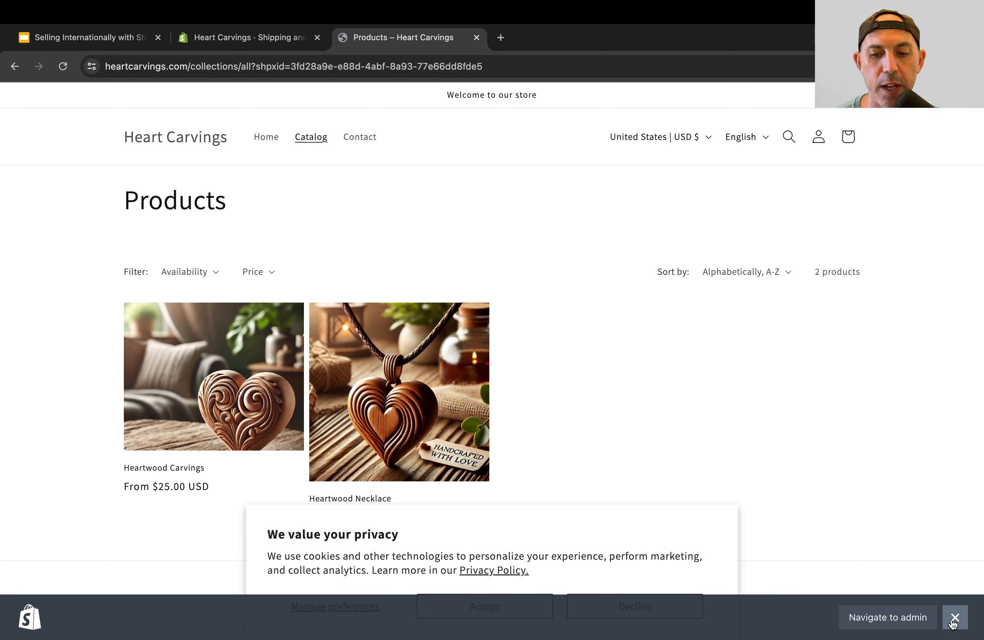
click(526, 609)
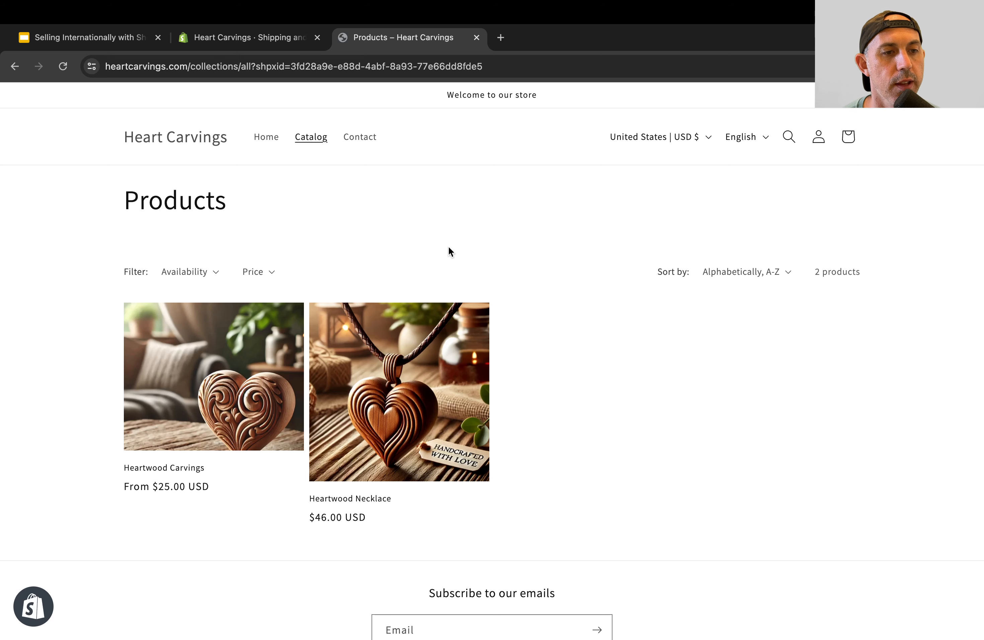
click(193, 67)
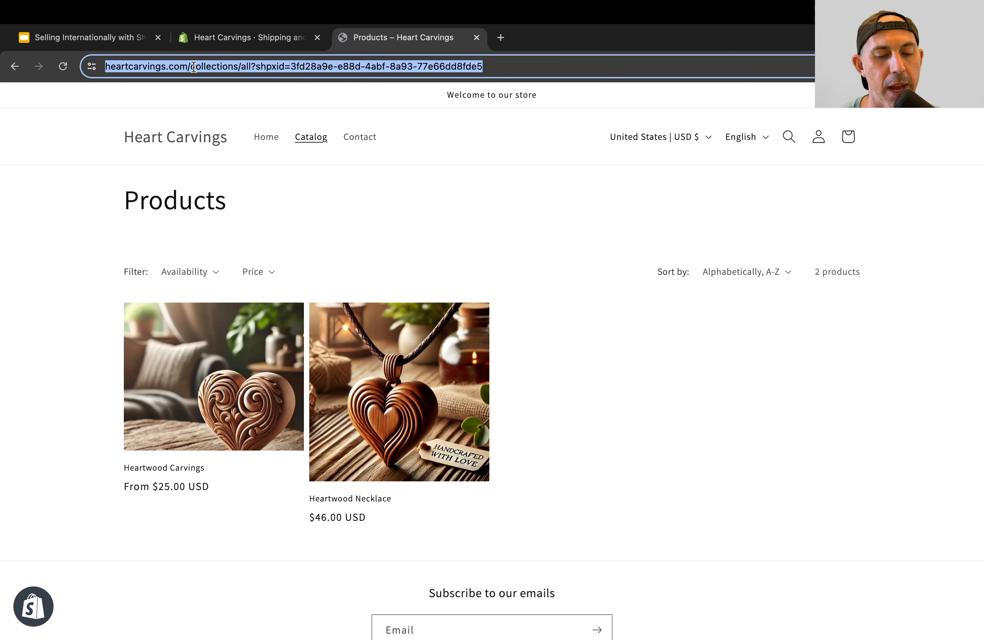
triple_click(193, 67)
click(163, 66)
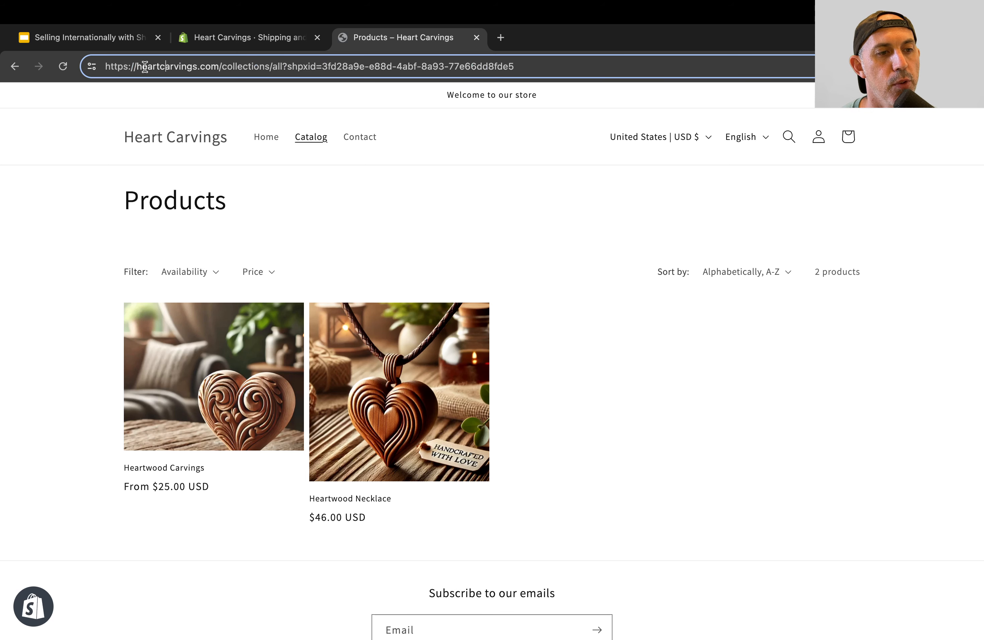
drag(136, 67, 219, 67)
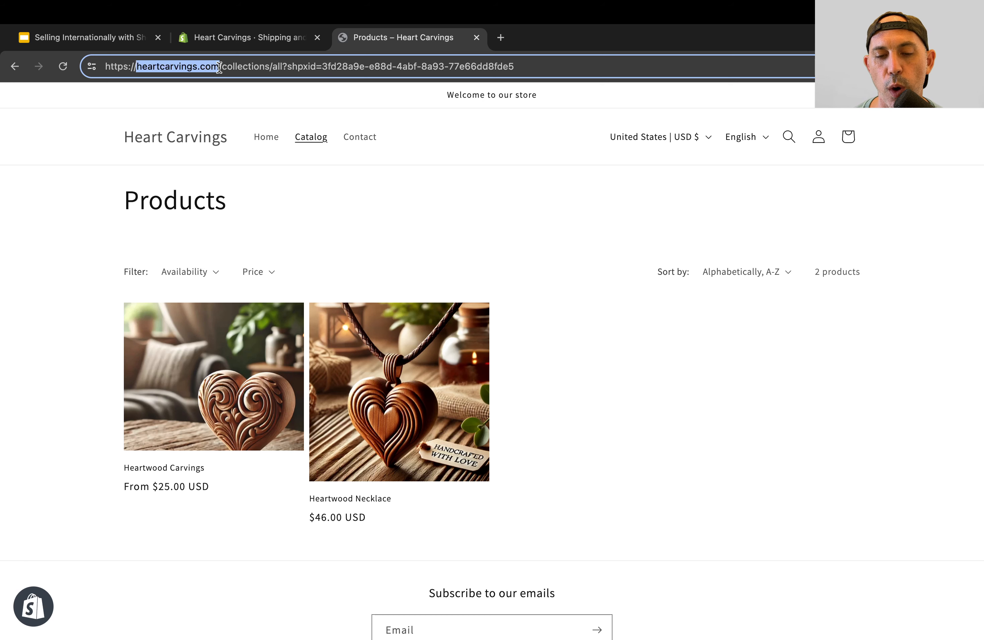
click(533, 243)
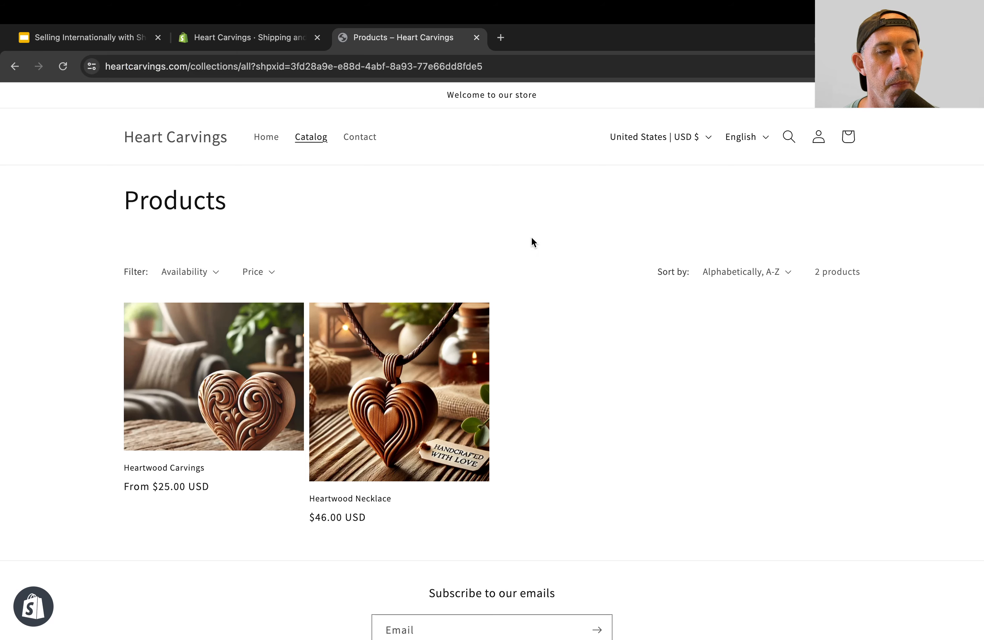
click(199, 66)
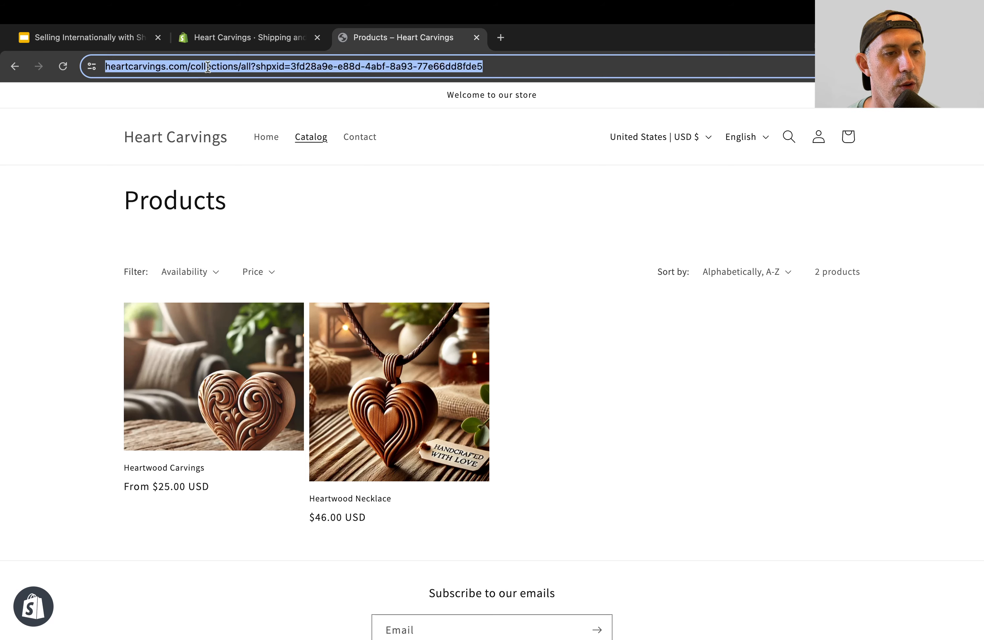
click(215, 67)
drag(215, 66, 97, 68)
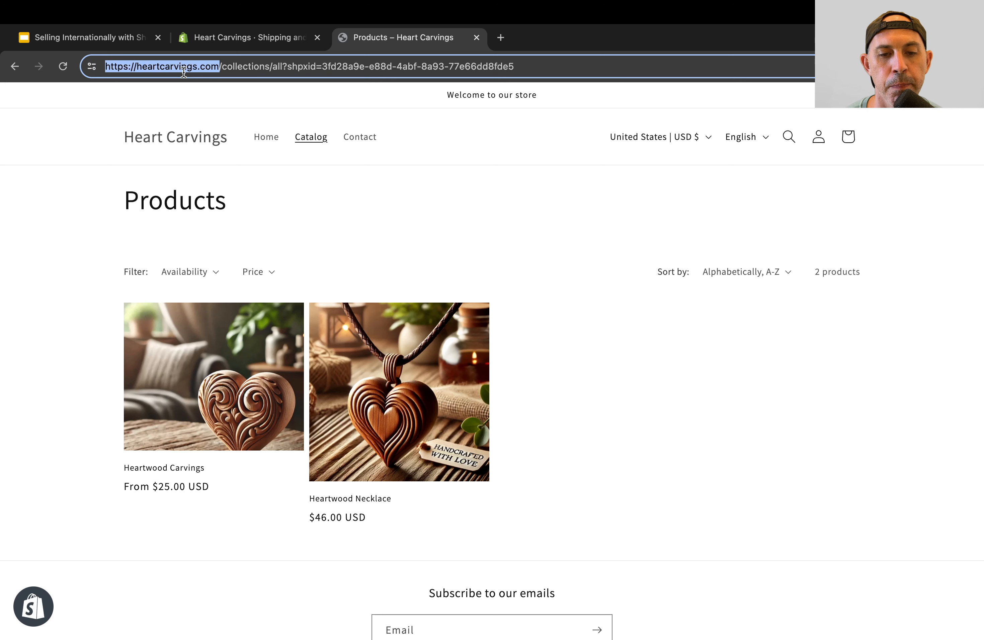
Step: Review the countries and currencies offered in the storefront's header country selector
click(681, 137)
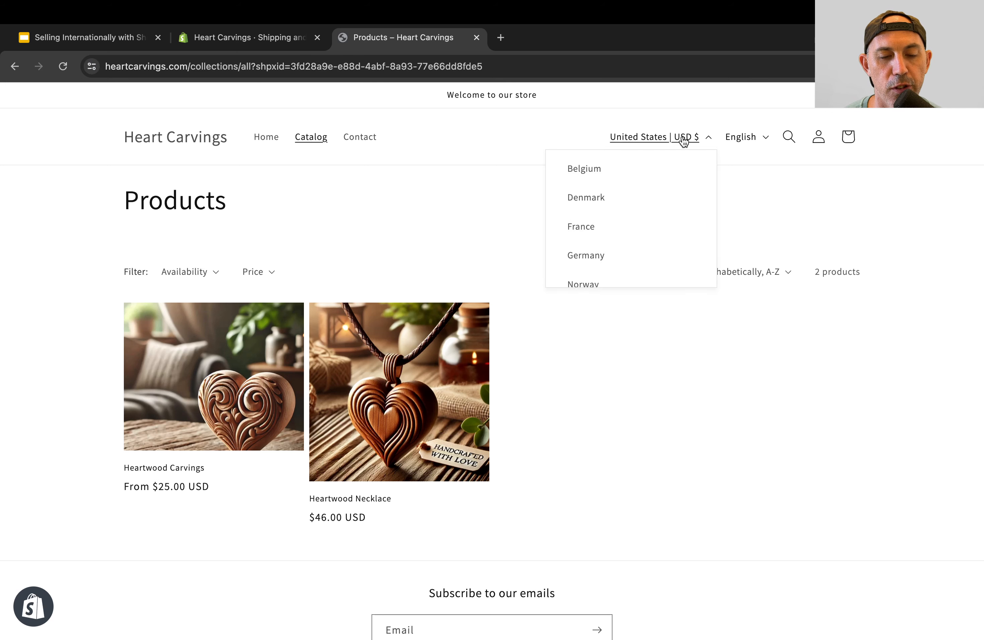
scroll(640, 242, down, 5)
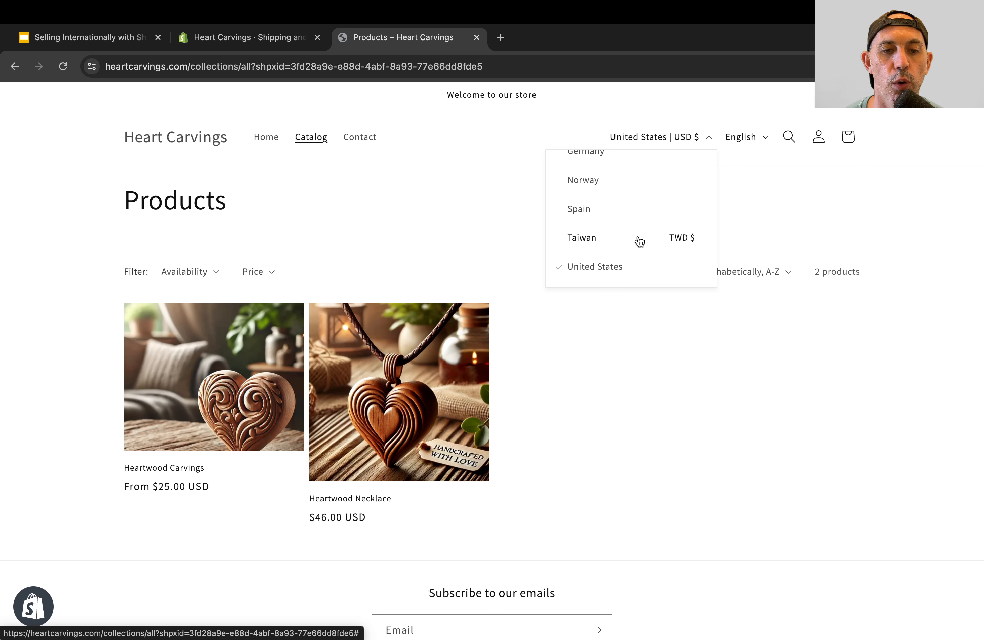
click(494, 215)
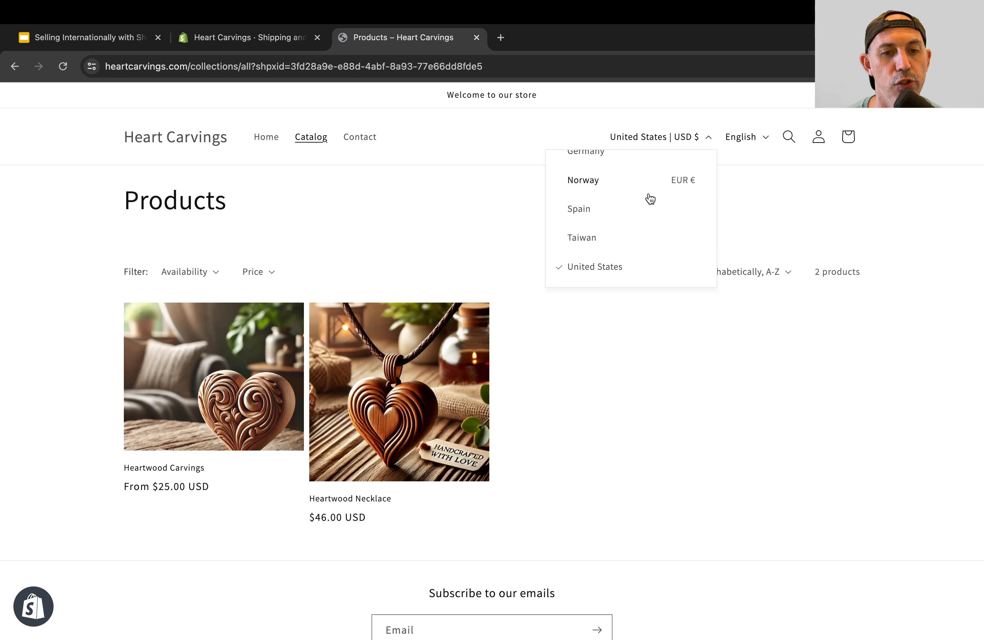
scroll(648, 202, up, 3)
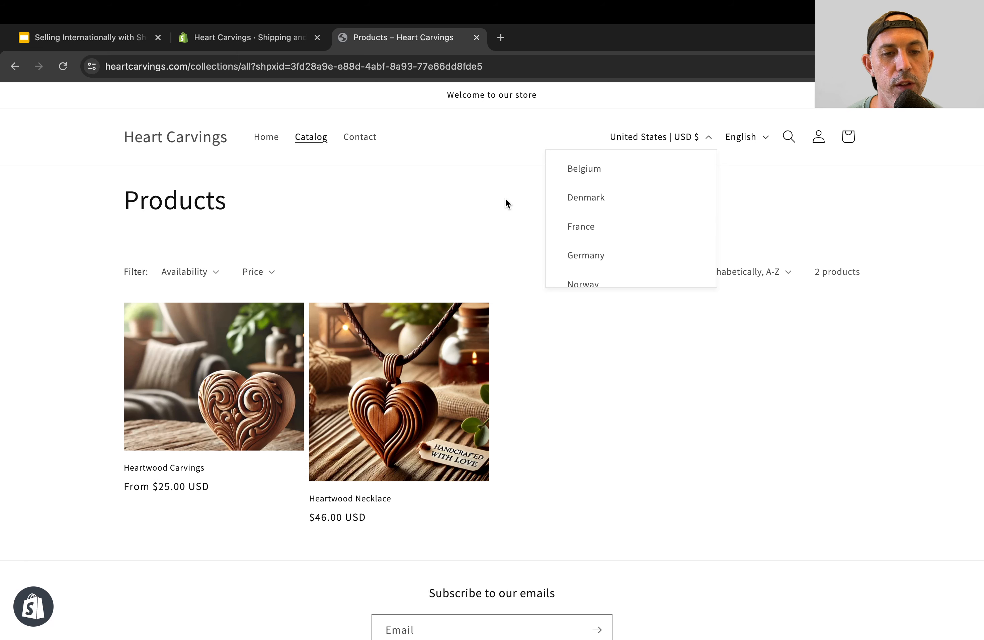
Step: Return to the web address and highlight the primary domain that precedes /collections/all
click(270, 66)
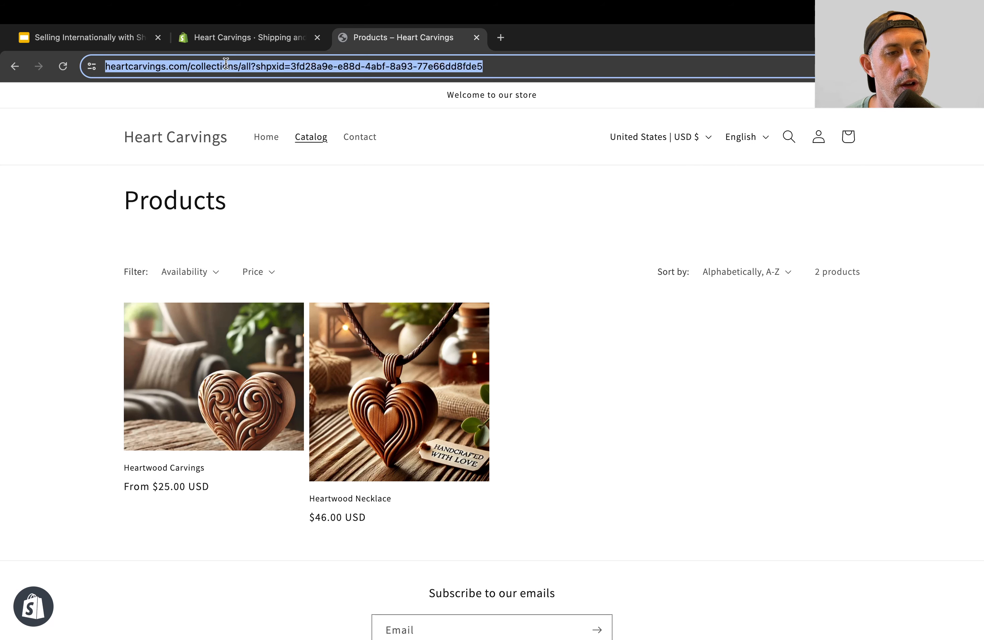
click(164, 65)
drag(137, 66, 205, 65)
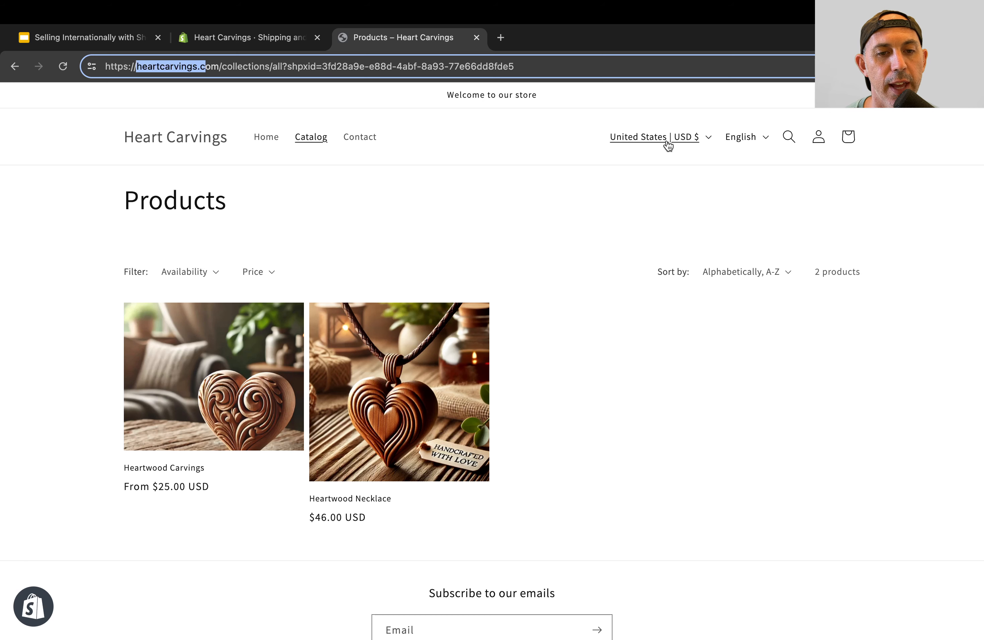
click(646, 191)
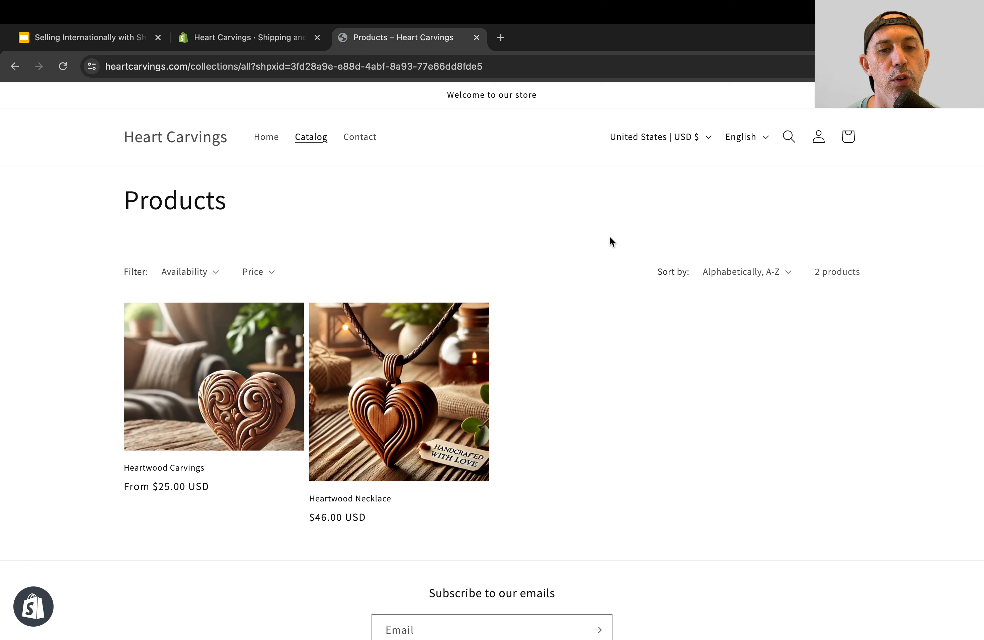
Step: Compare the country options in the storefront header with the language options in the page footer
click(675, 140)
scroll(628, 265, down, 2)
scroll(628, 265, down, 2)
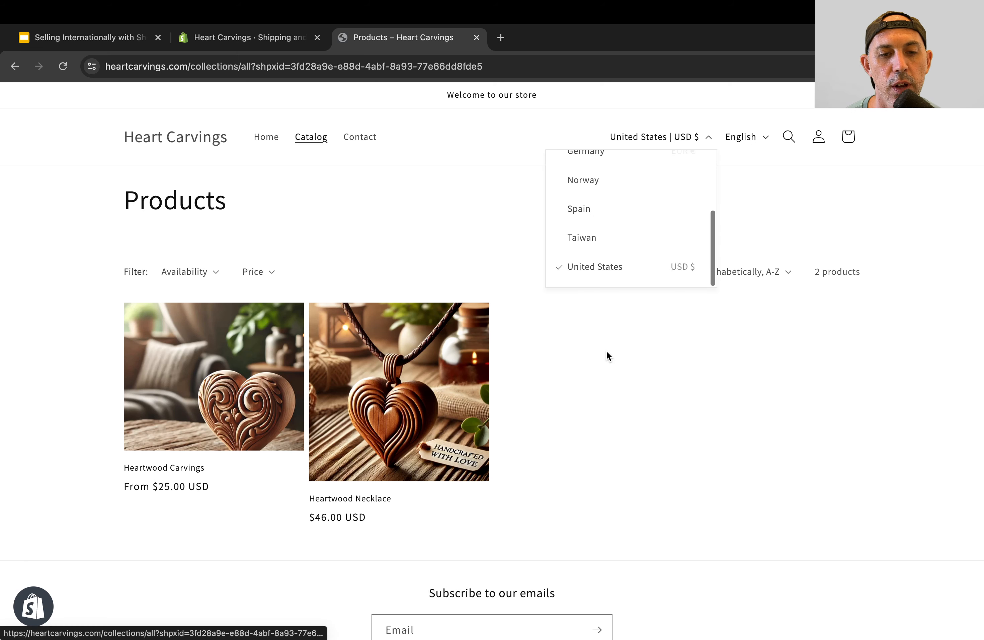
scroll(606, 354, down, 5)
click(274, 556)
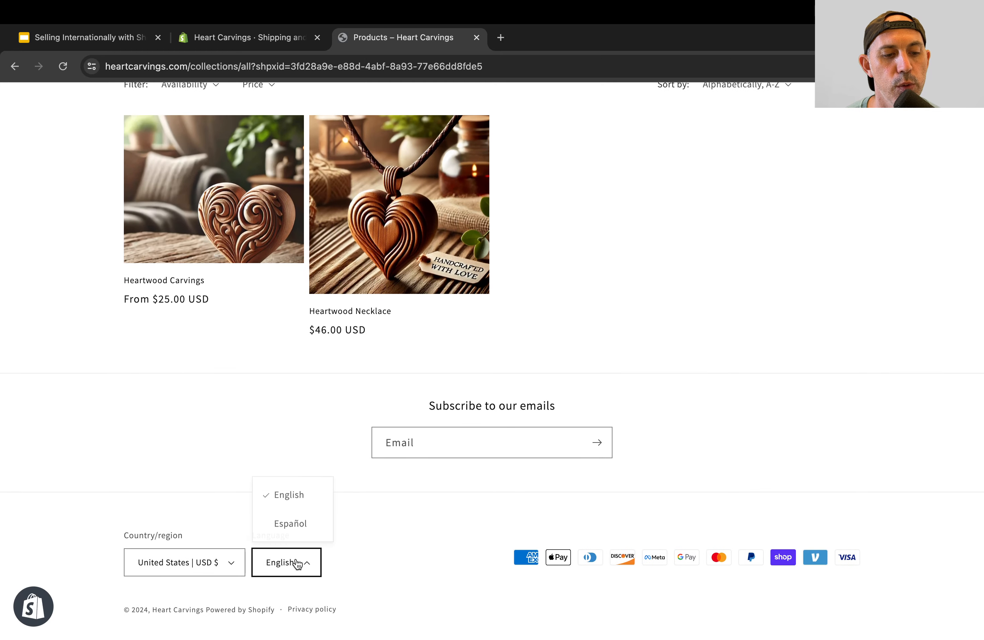
click(481, 532)
scroll(733, 300, up, 5)
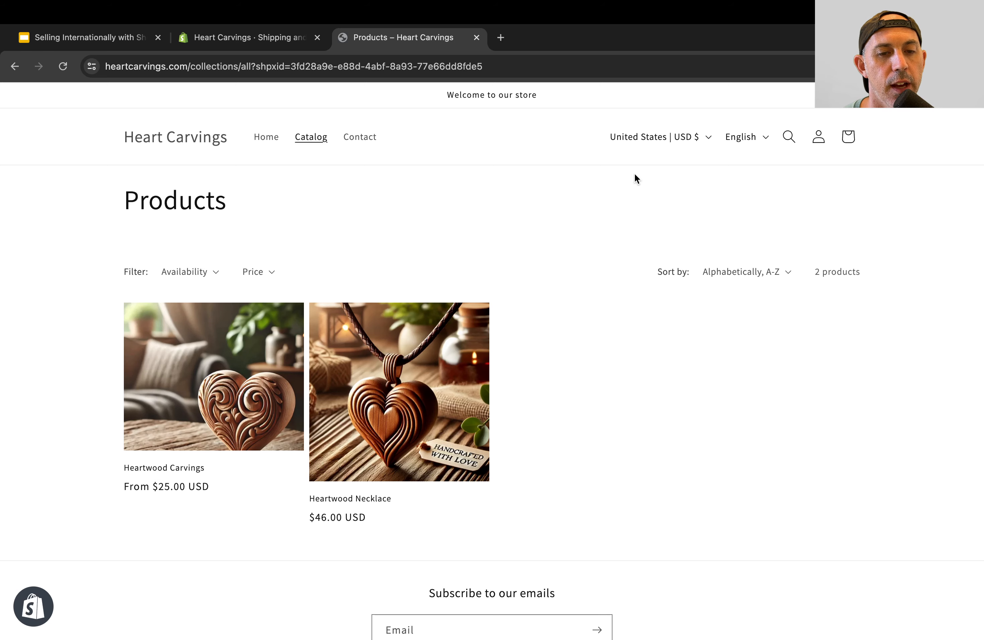
Step: Recheck the full web address and view the language choices in the storefront header
double_click(380, 60)
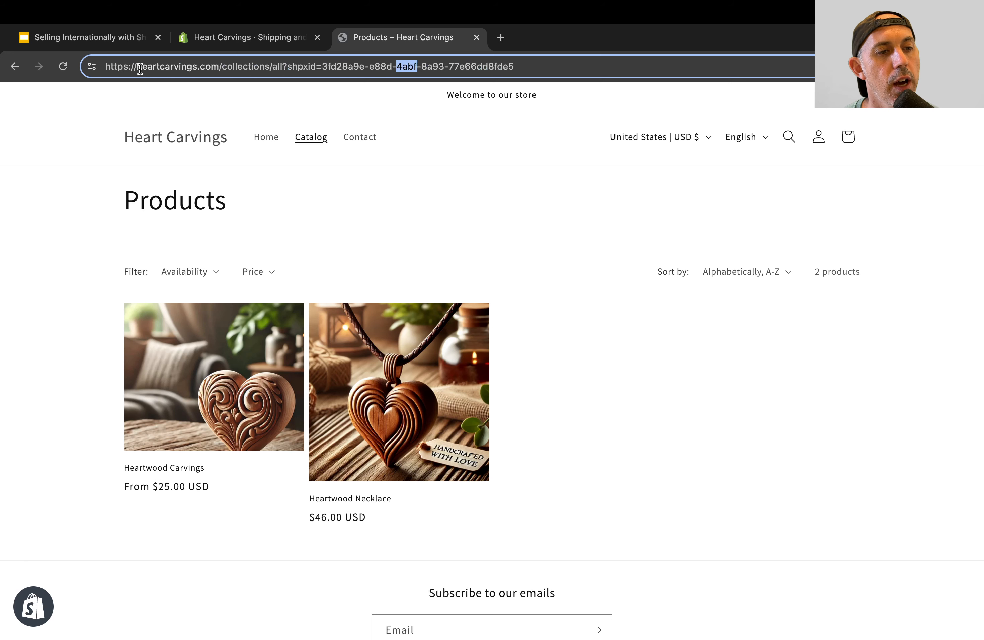
click(509, 209)
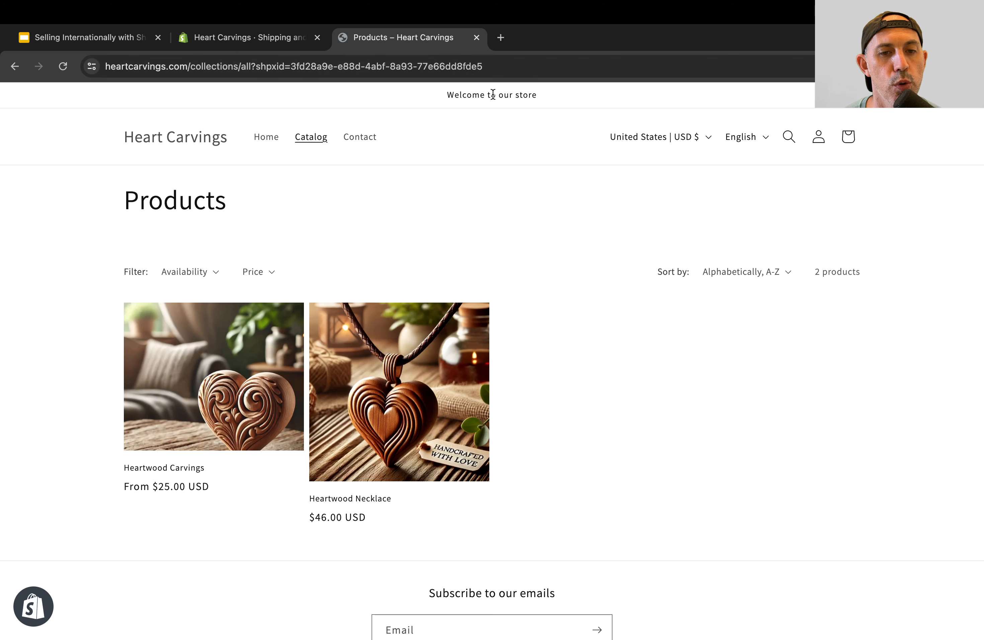
click(756, 141)
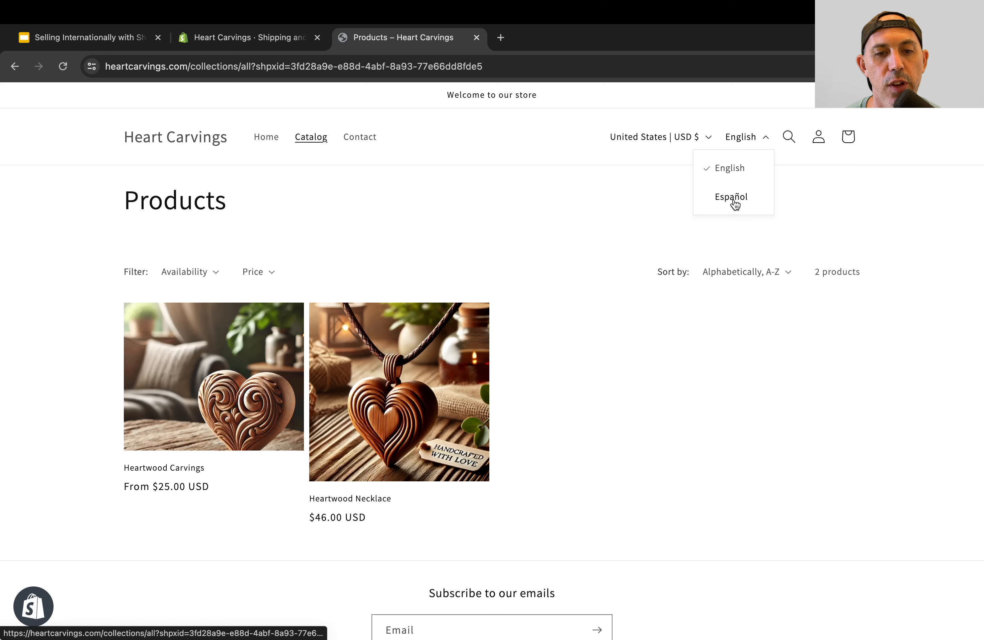
click(549, 197)
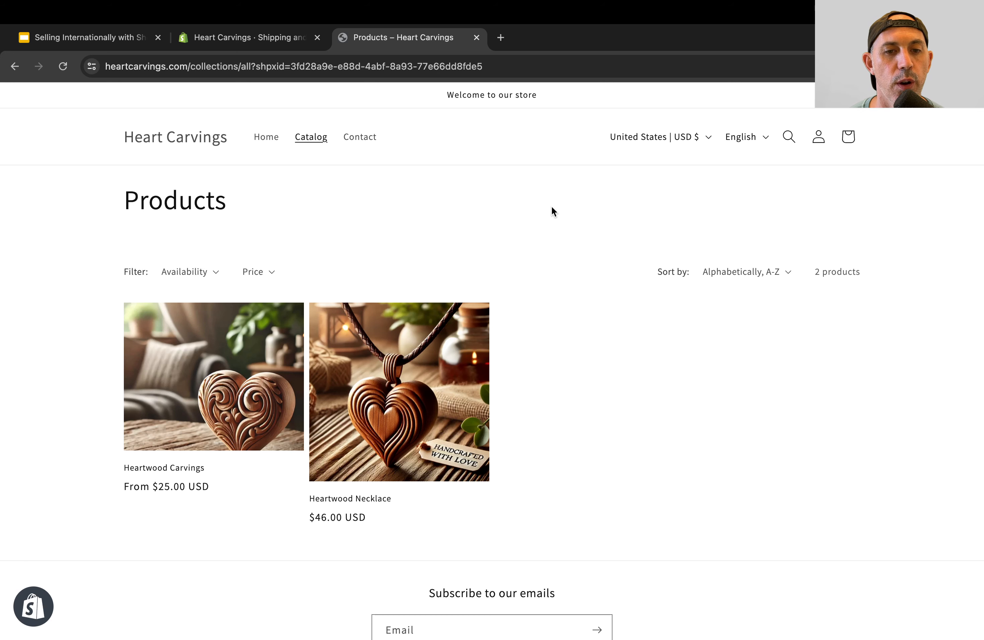
Step: Switch the storefront language to Español and highlight the /es subfolder in the web address
click(741, 137)
click(726, 197)
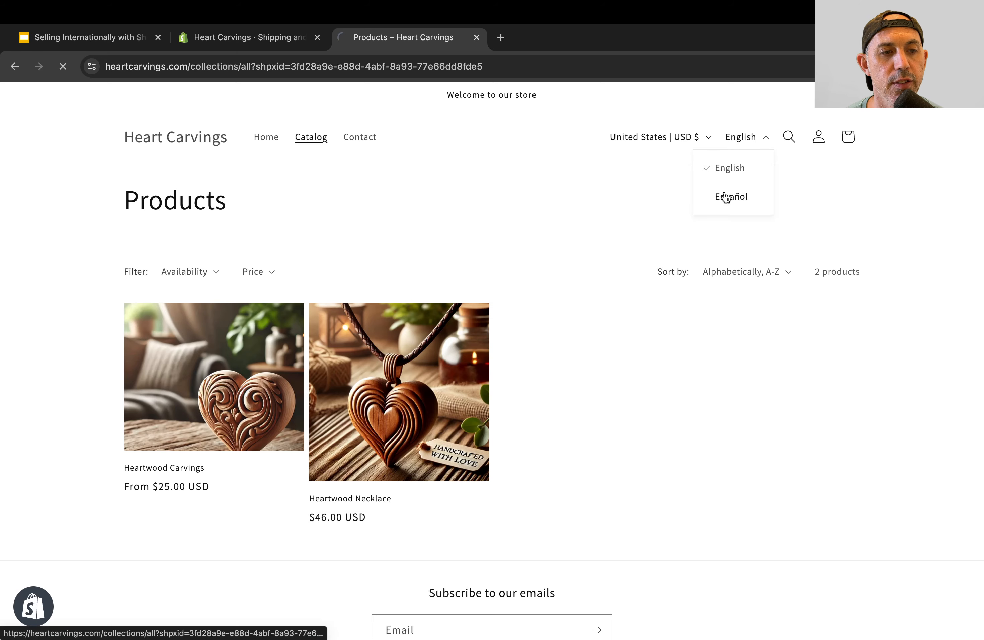
click(234, 62)
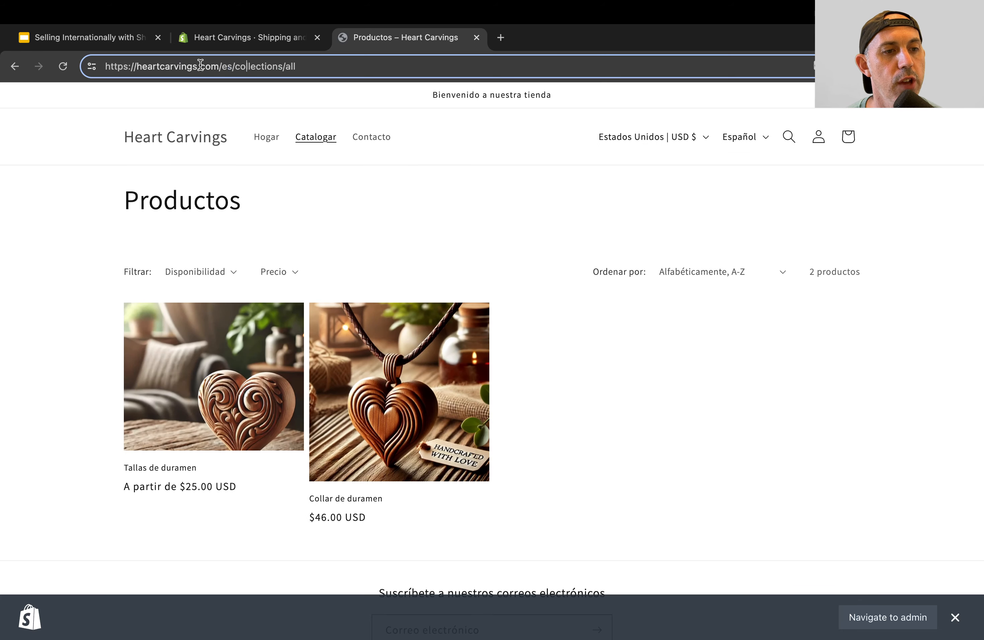
drag(210, 66, 234, 65)
click(227, 66)
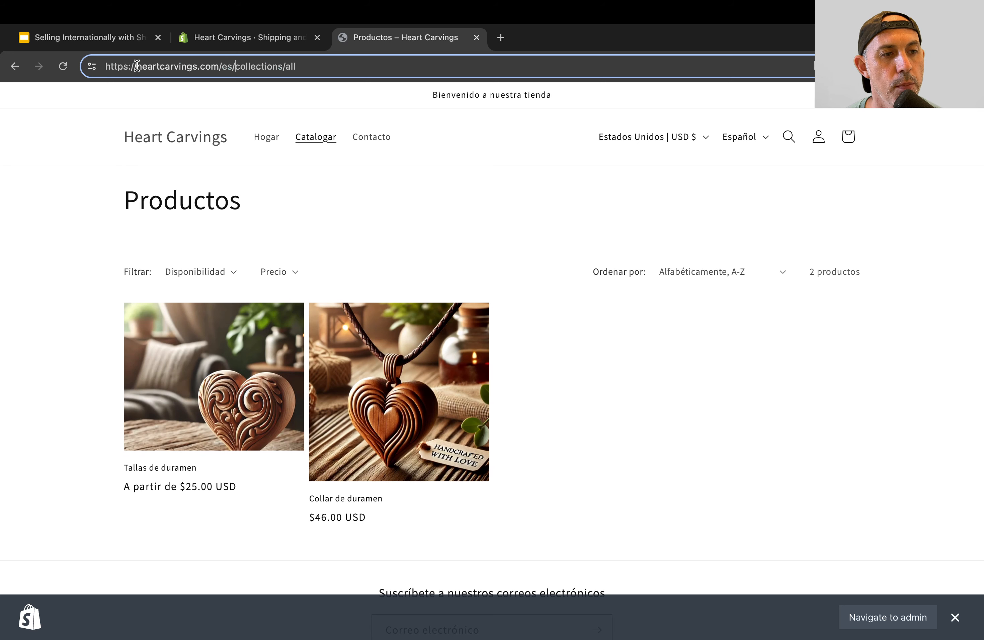
drag(134, 66, 215, 67)
click(222, 67)
double_click(221, 67)
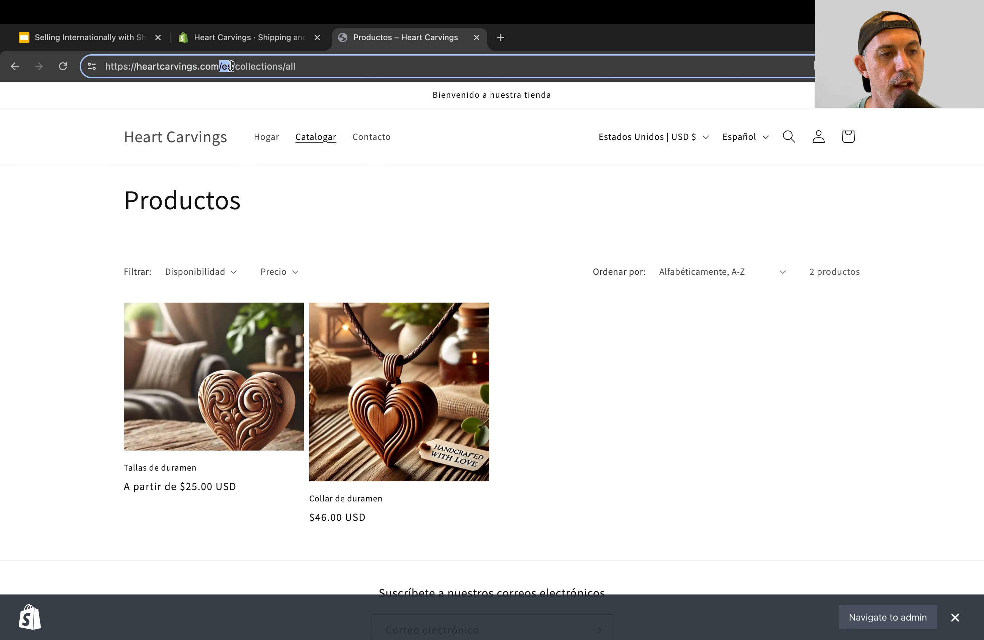
Step: Return the storefront language to English, set the country to Taiwan and dismiss the translation prompt
click(740, 139)
click(733, 169)
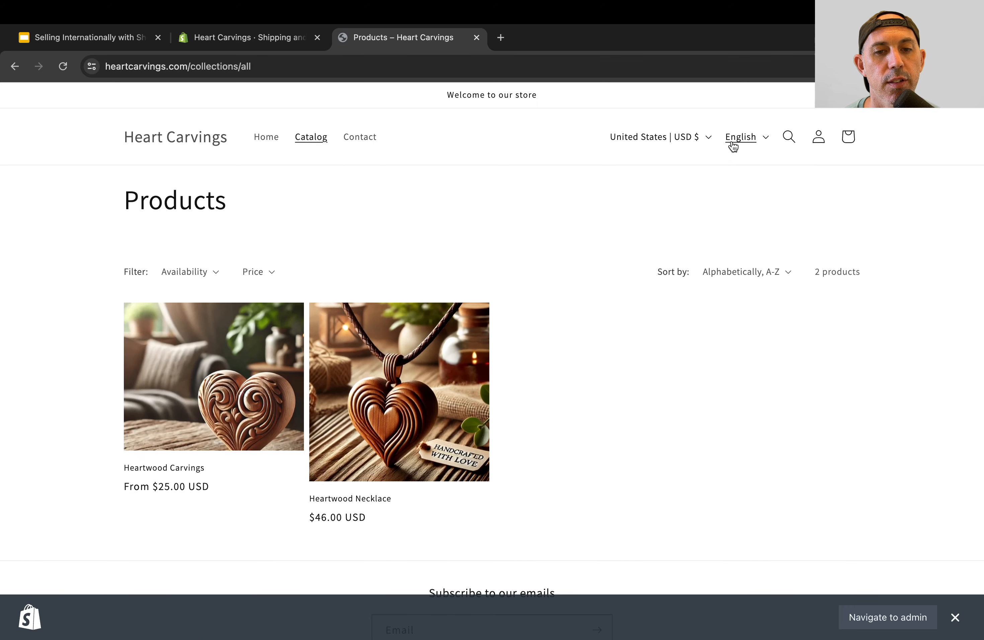
click(670, 139)
scroll(626, 236, down, 4)
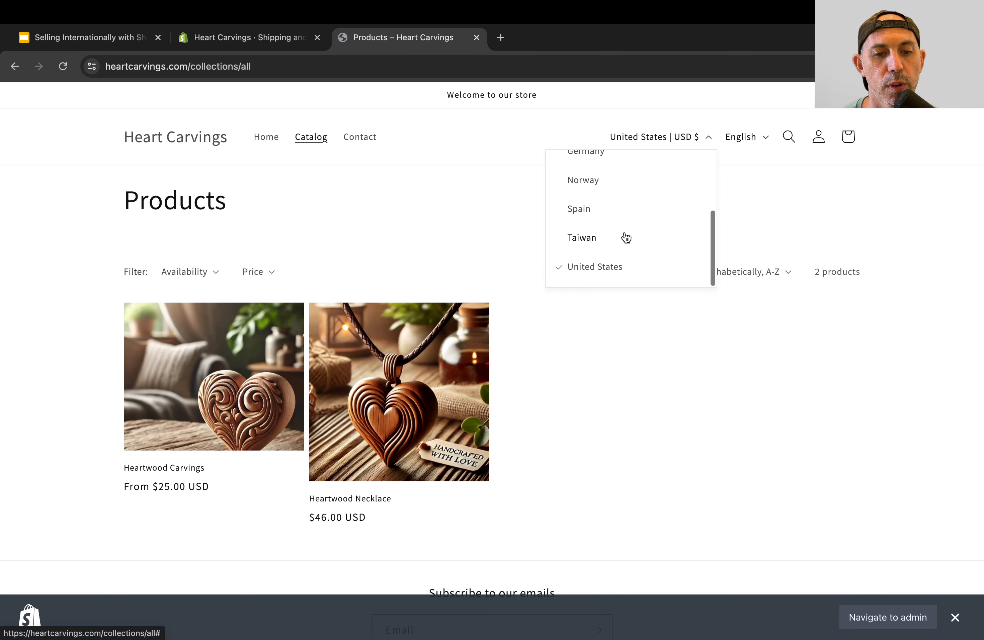
click(597, 245)
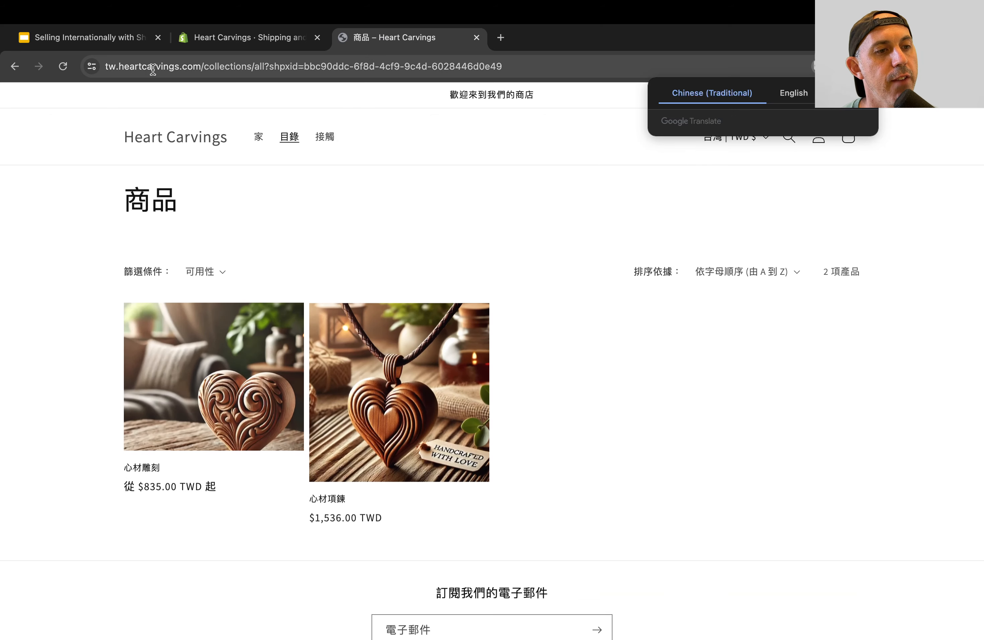
click(863, 93)
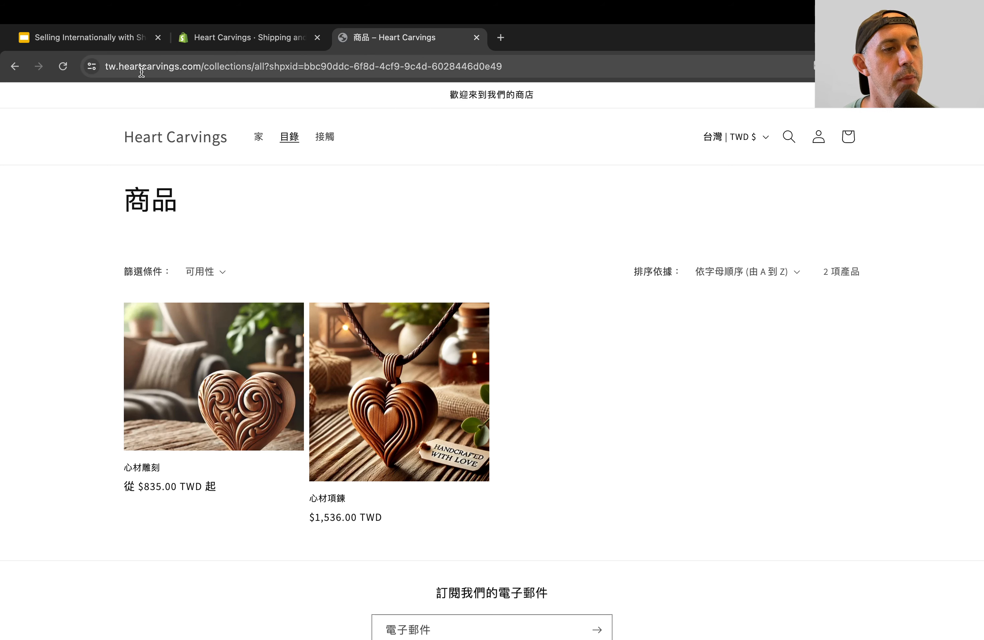
Step: Highlight the tw.heartcarvings.com subdomain in the web address, and switch the storefront country to United States
drag(106, 70, 233, 67)
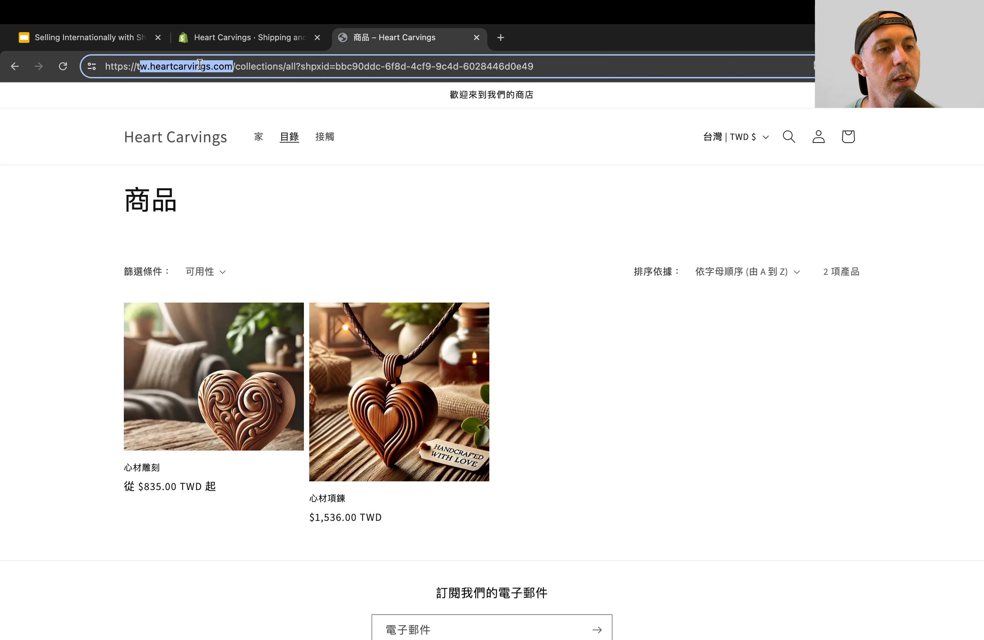
click(584, 182)
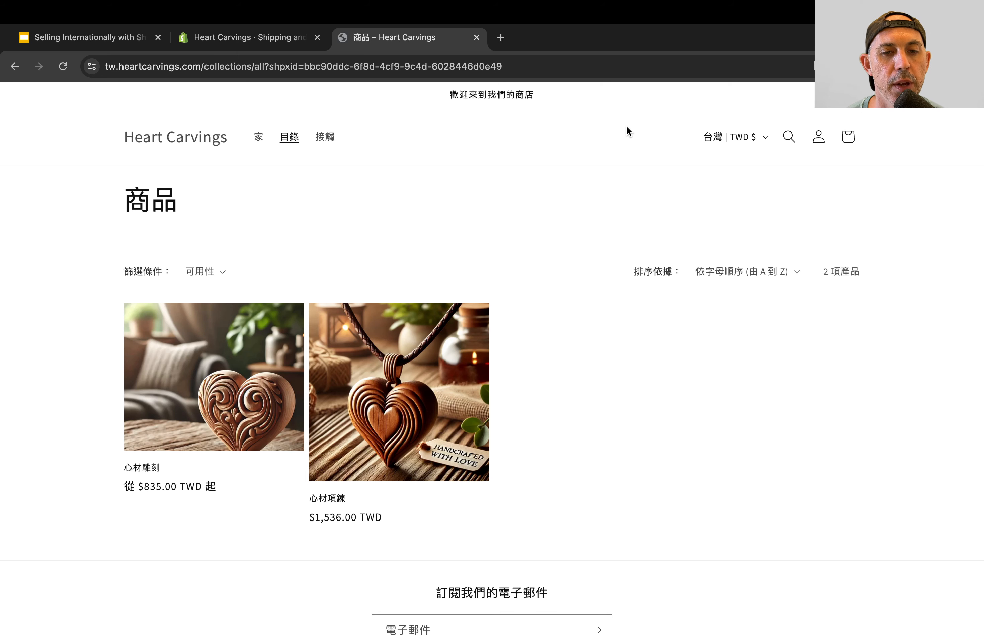
click(733, 141)
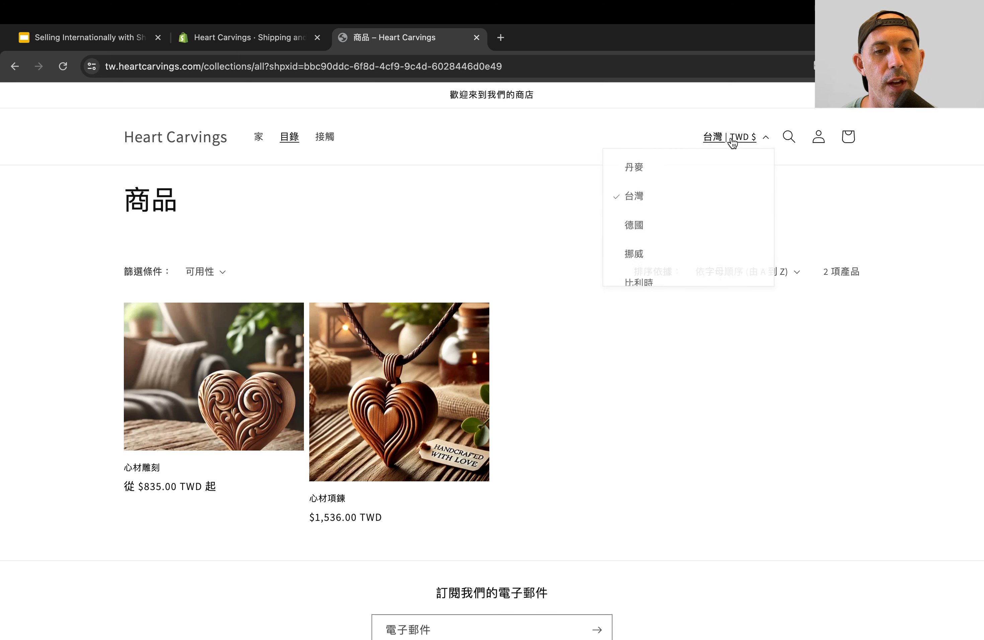
scroll(736, 298, down, 2)
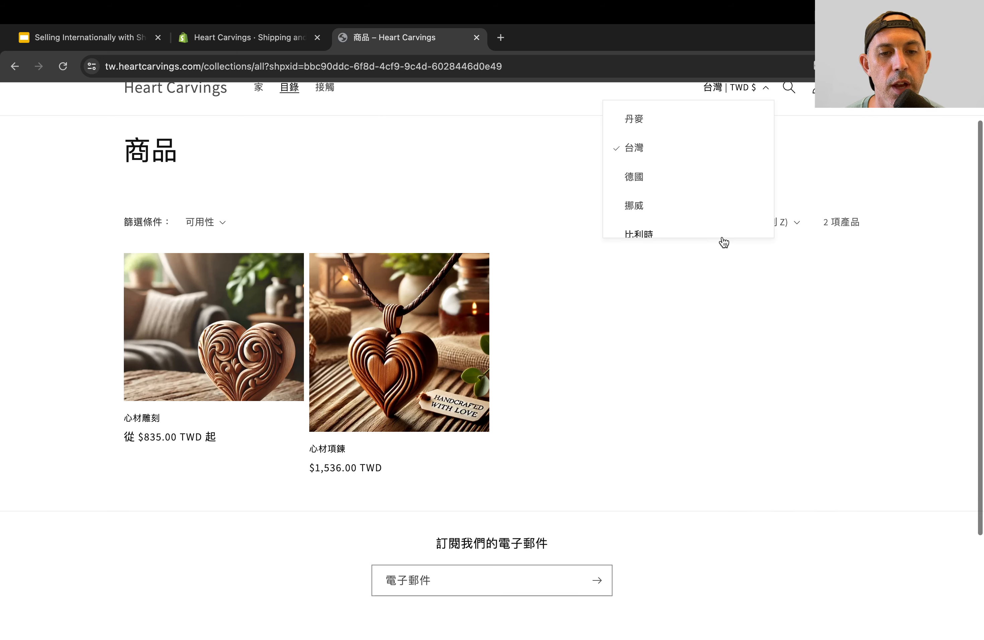
scroll(695, 173, down, 3)
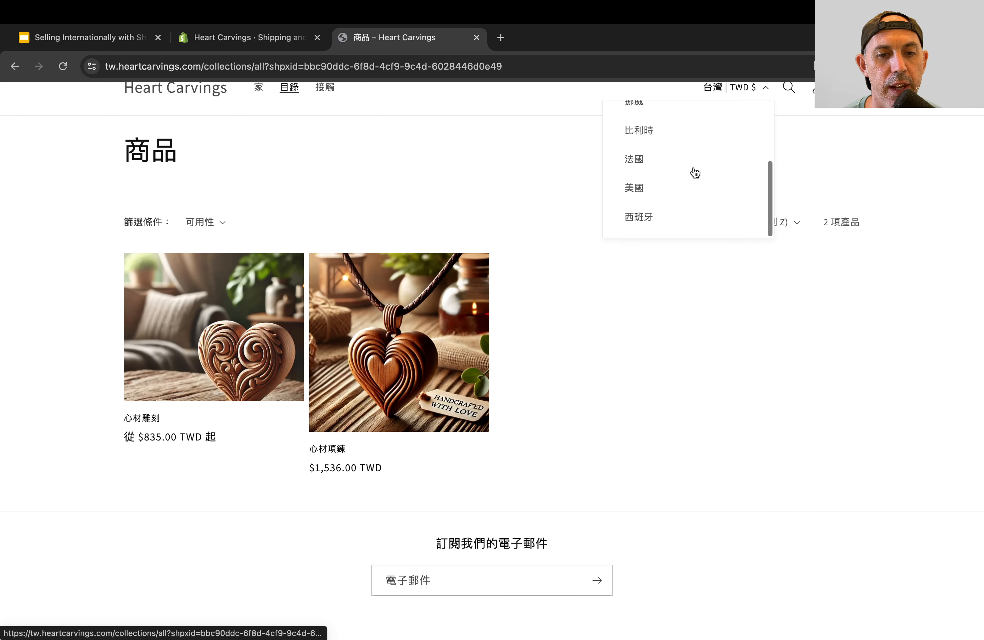
click(659, 192)
Step: Examine where a subfolder follows the heartcarvings.com domain in the United States storefront's full web address
click(201, 67)
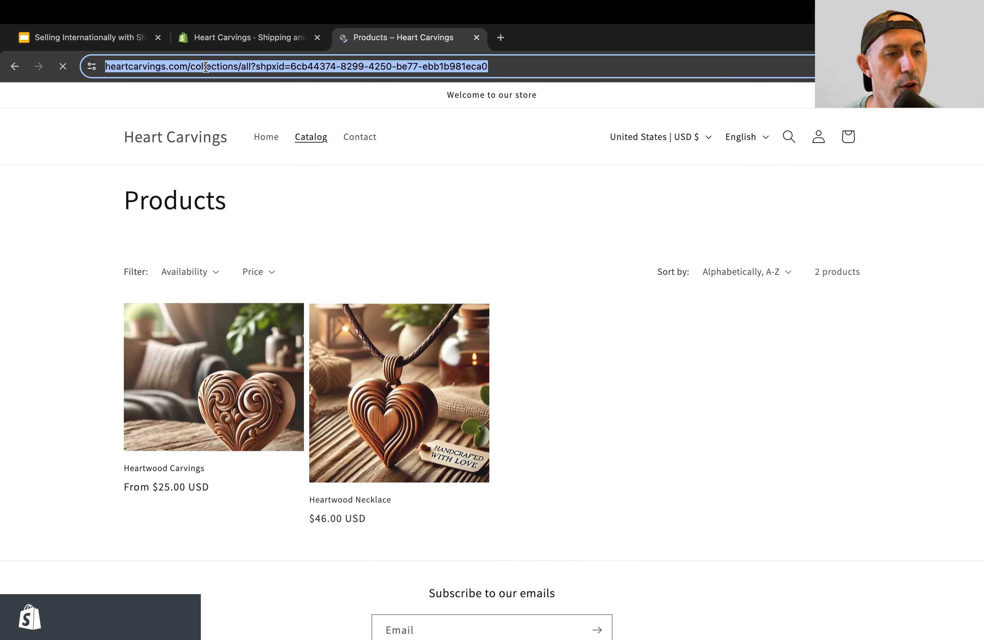
click(191, 66)
drag(192, 67, 225, 67)
click(214, 67)
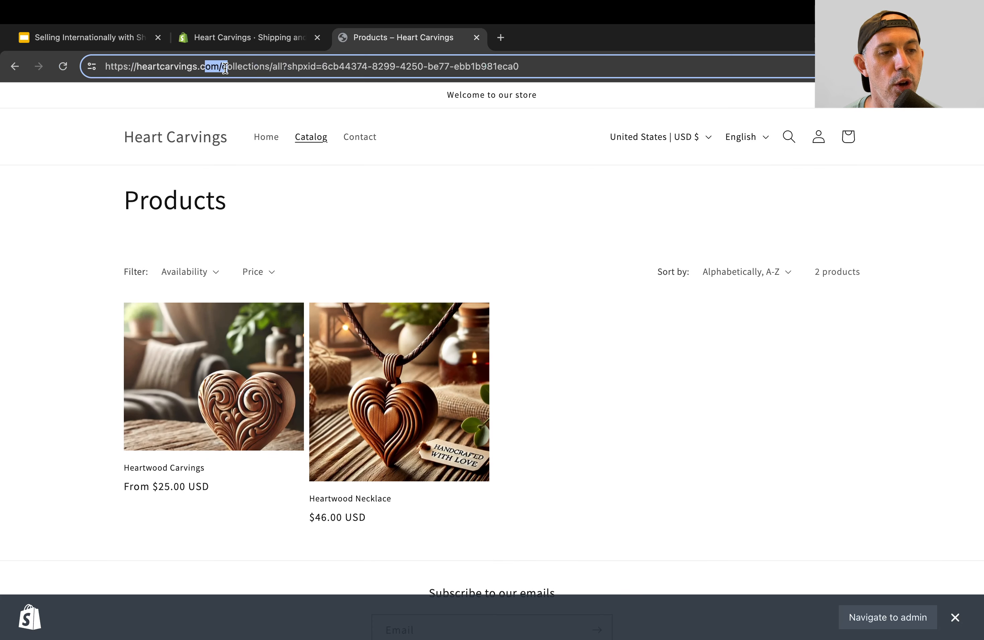
click(574, 171)
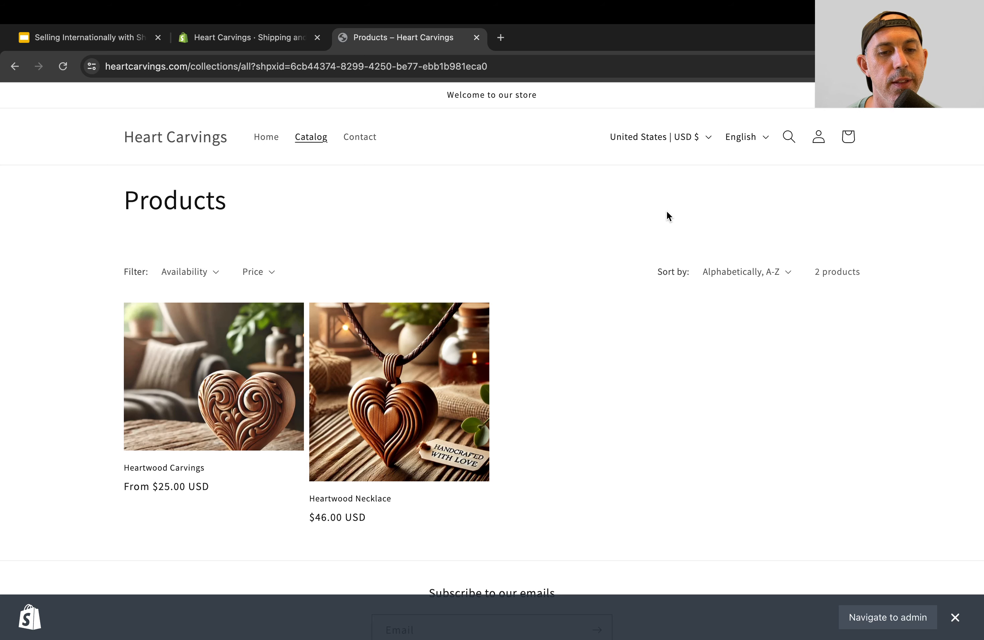
Step: Switch to the Shopify admin and view the store's Domains settings
click(113, 39)
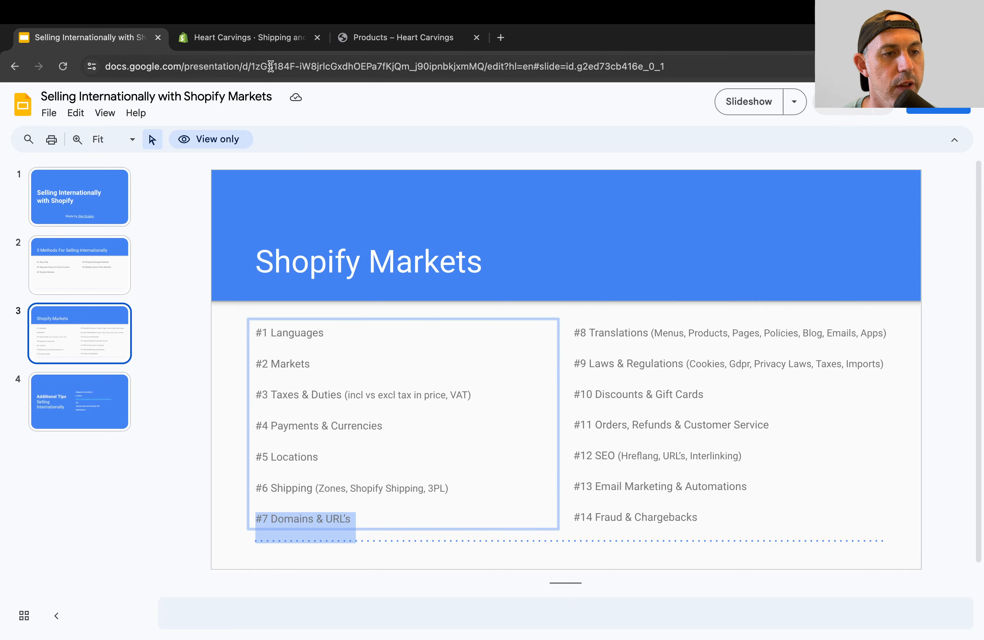
click(265, 38)
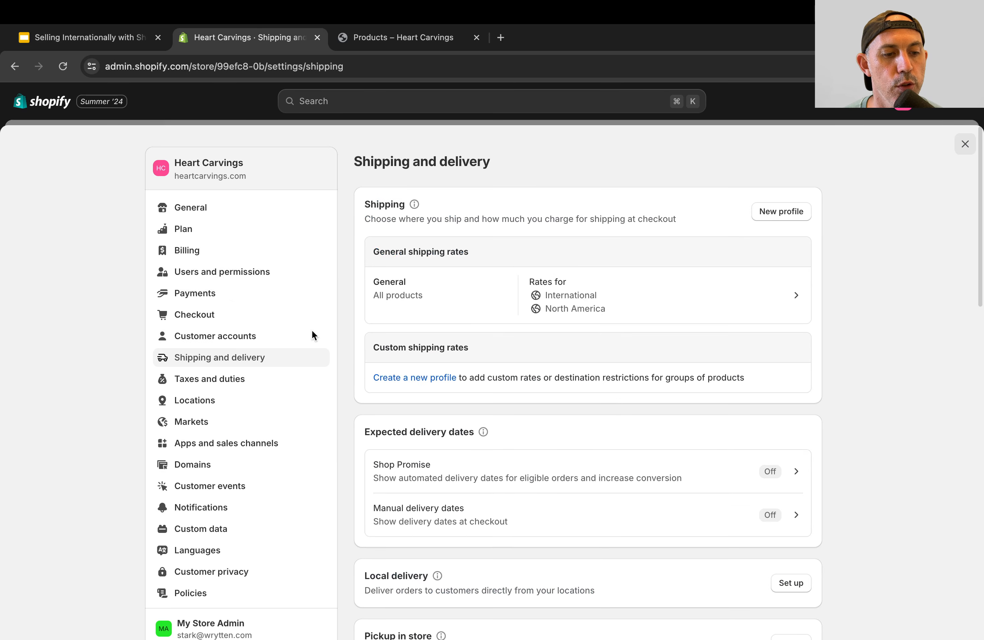
scroll(307, 354, down, 2)
click(230, 411)
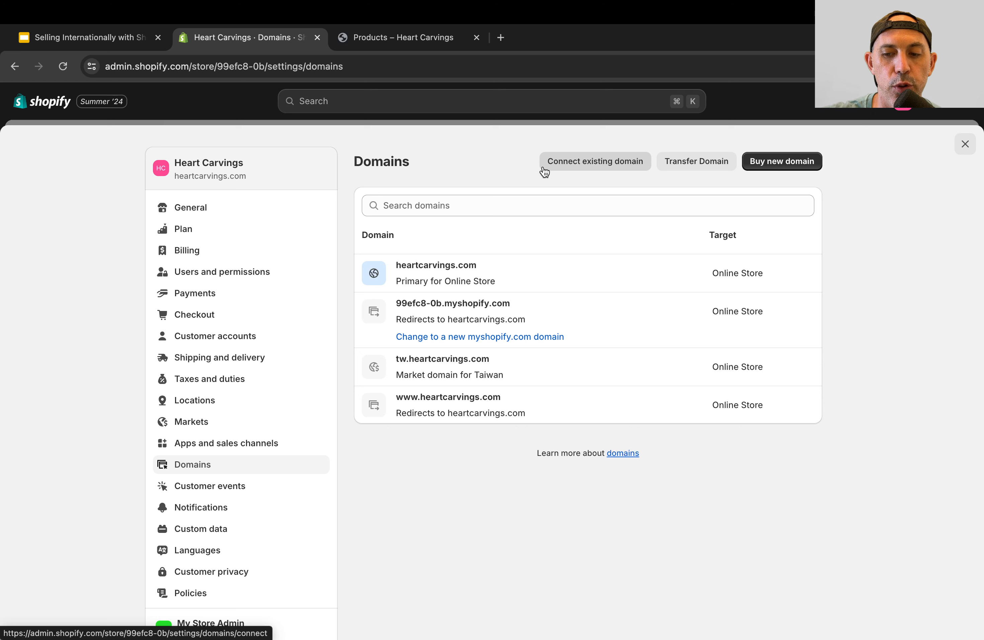
Step: Start connecting an existing domain with the entry tw, and return to the domains list without continuing
click(595, 163)
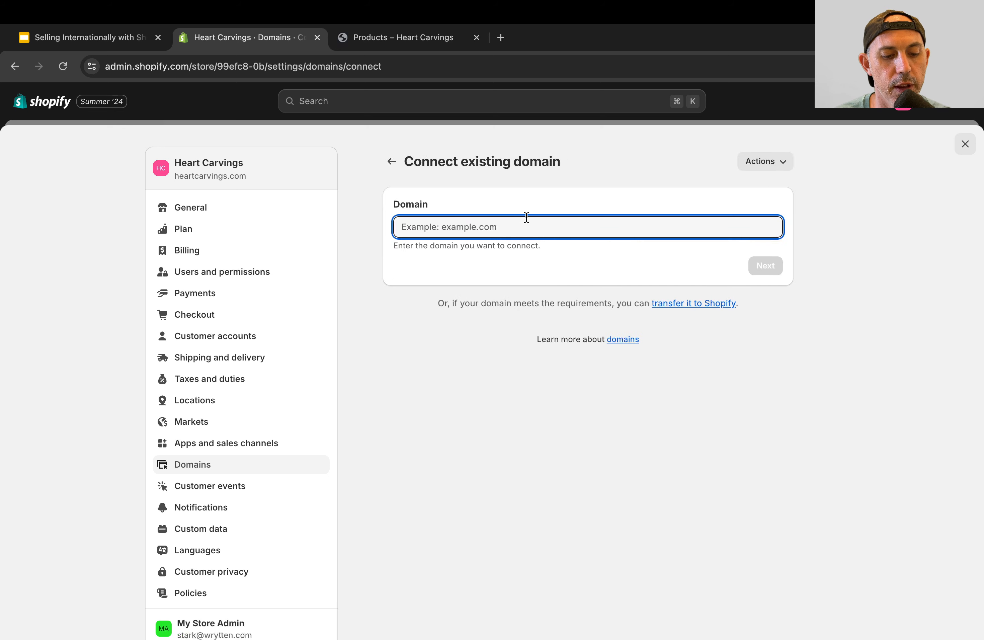
text(tw)
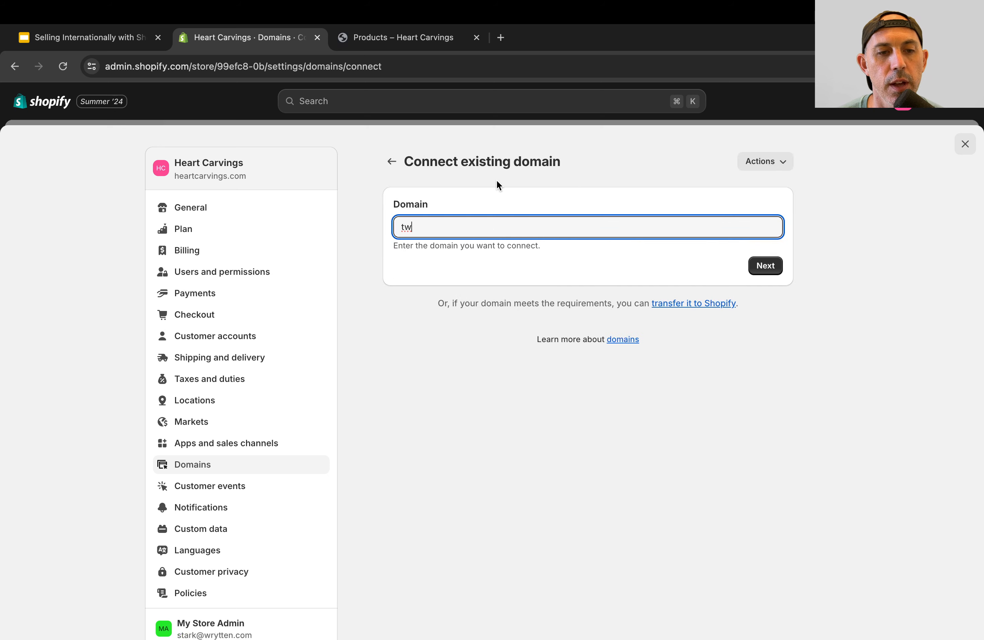
click(392, 162)
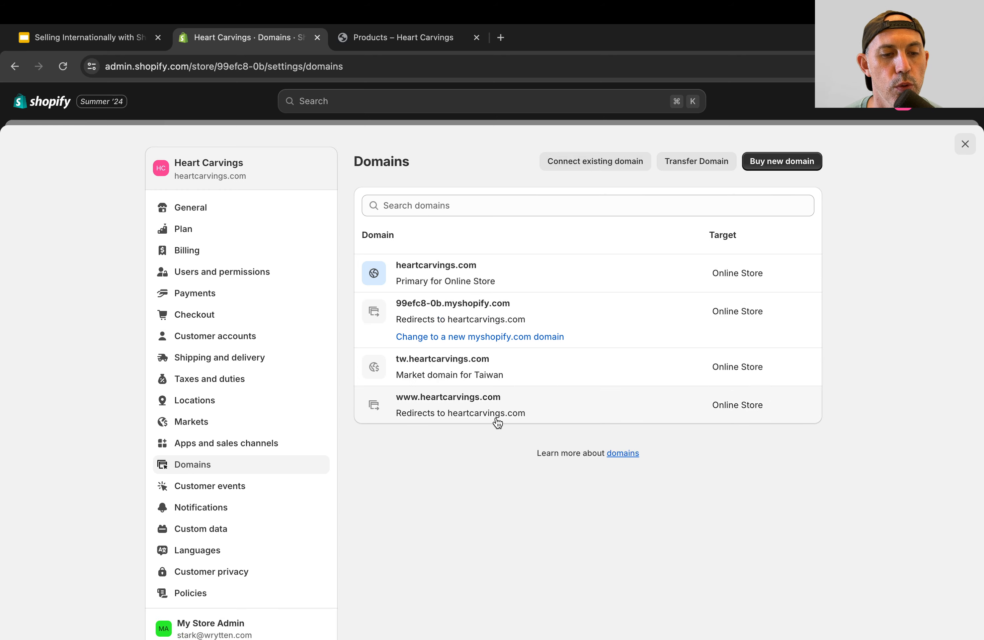
Step: View the Languages and domains settings of the Taiwan market
scroll(271, 436, down, 2)
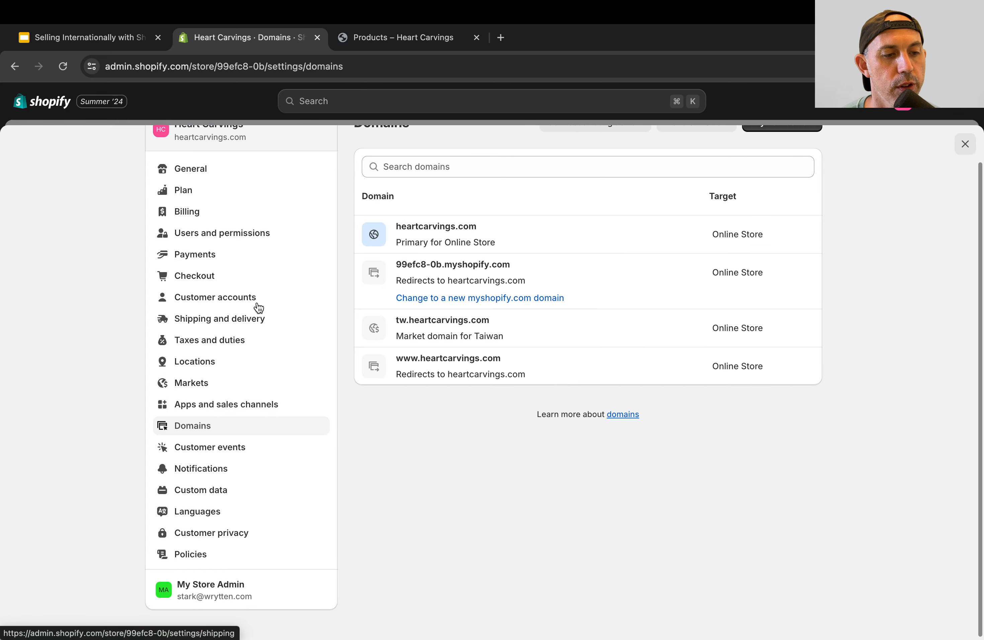
click(235, 383)
click(457, 373)
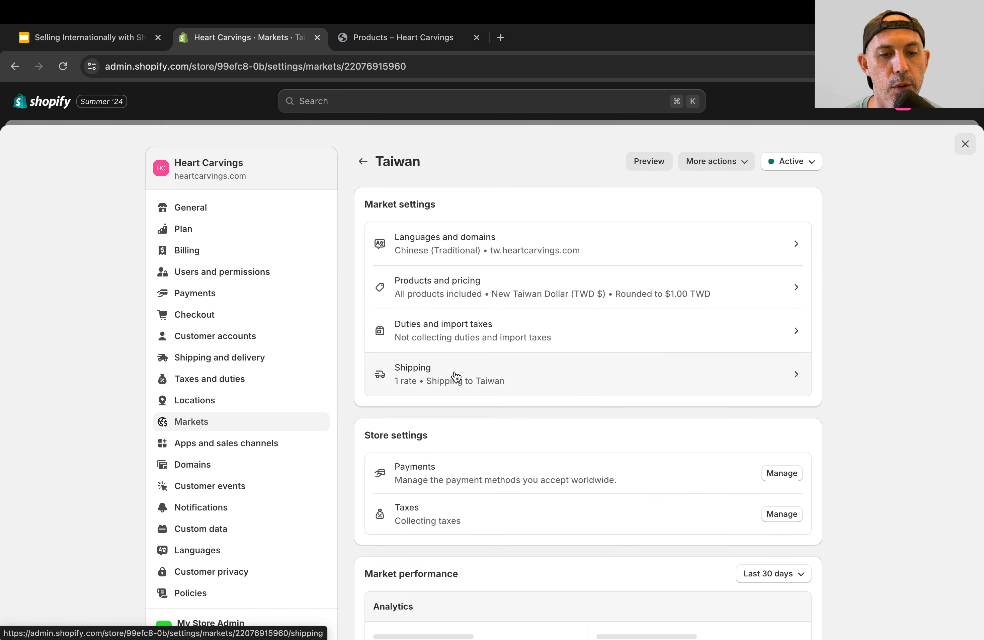
click(689, 244)
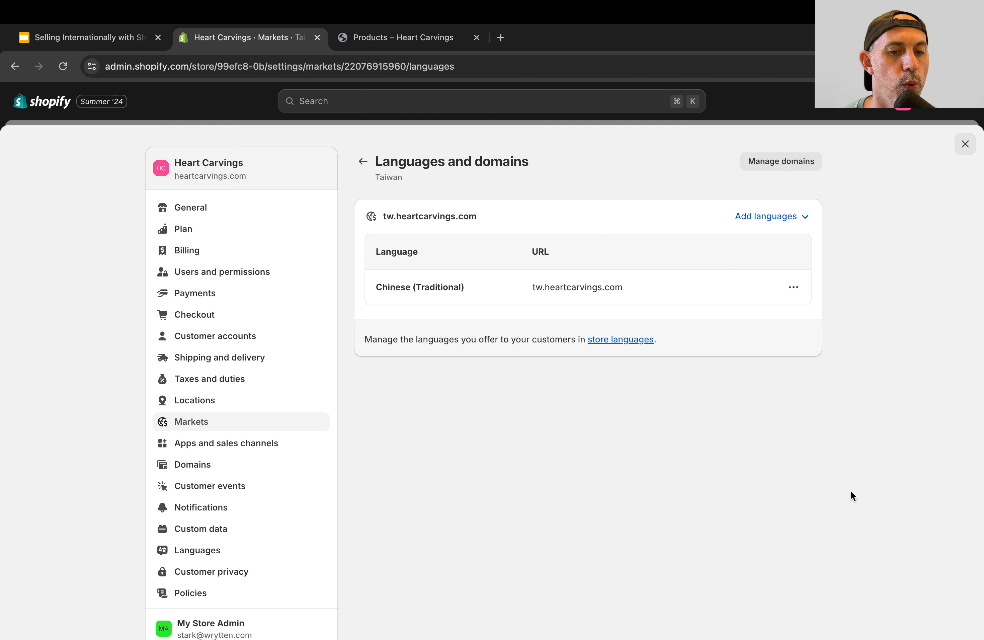
Step: Check the storefront's country options, and highlight the #8 Translations item in the Shopify Markets slide
click(412, 37)
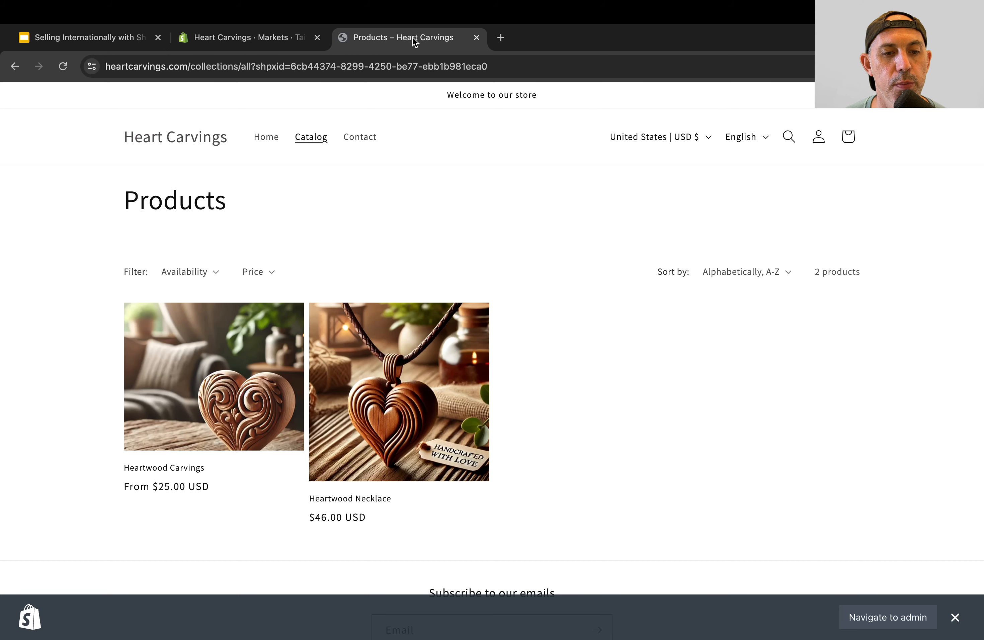
click(643, 136)
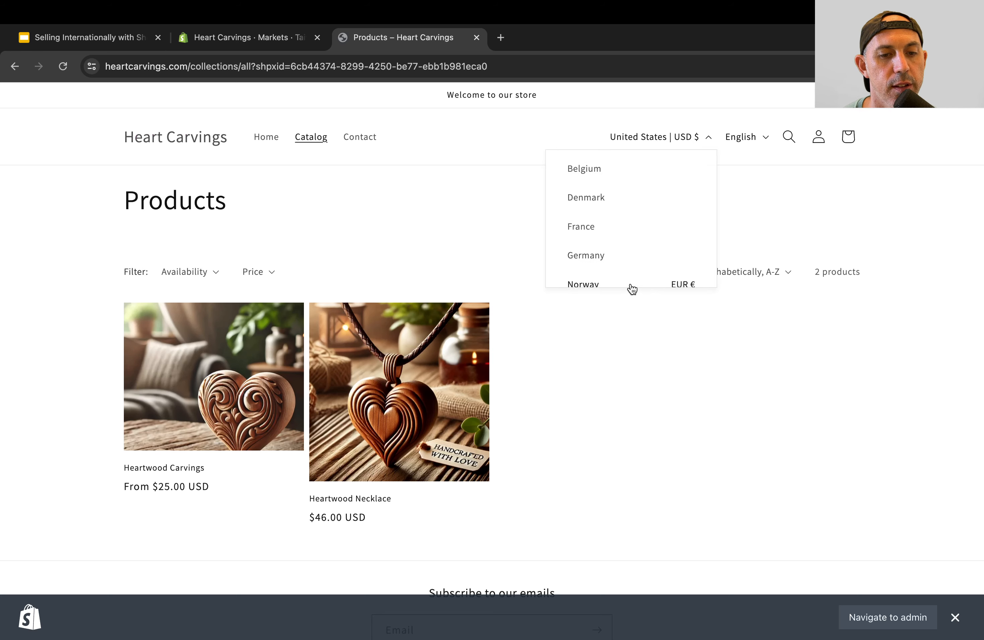
click(103, 38)
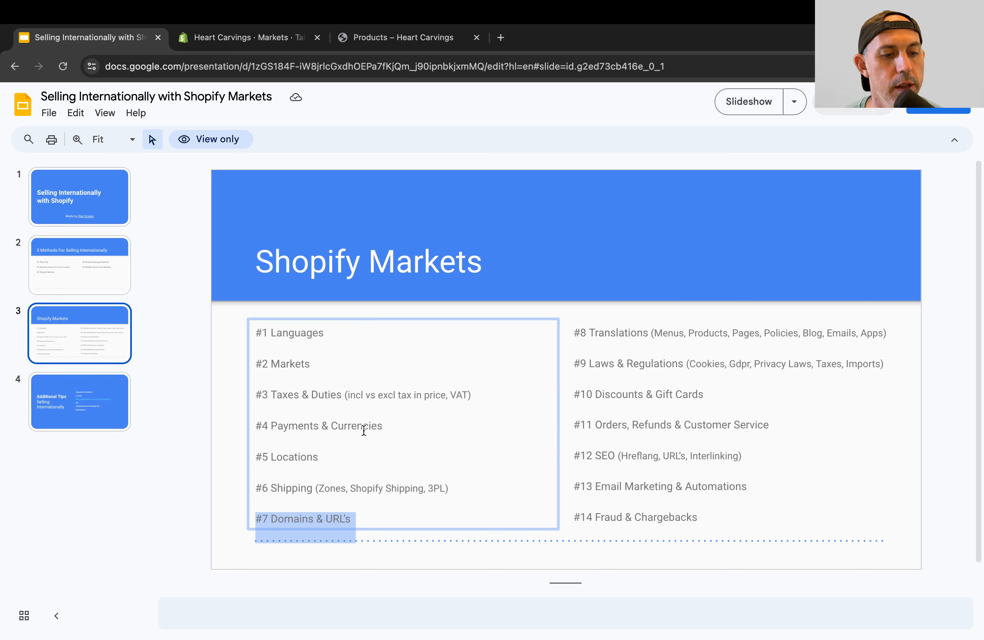
triple_click(665, 332)
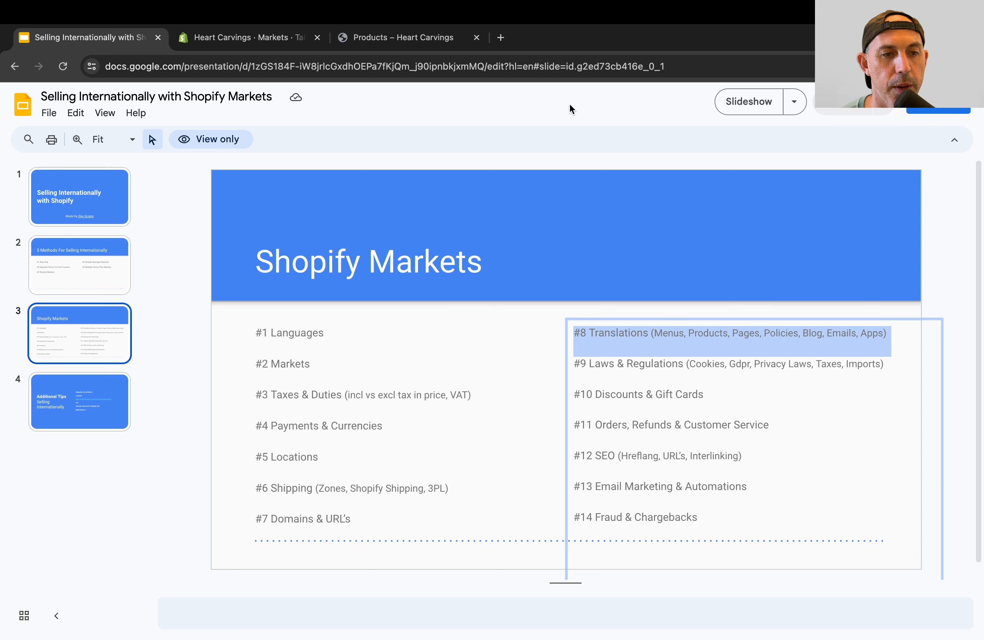
Step: View the Spanish product translations in the admin's Translate & Adapt app, and review the other translatable content types
click(279, 38)
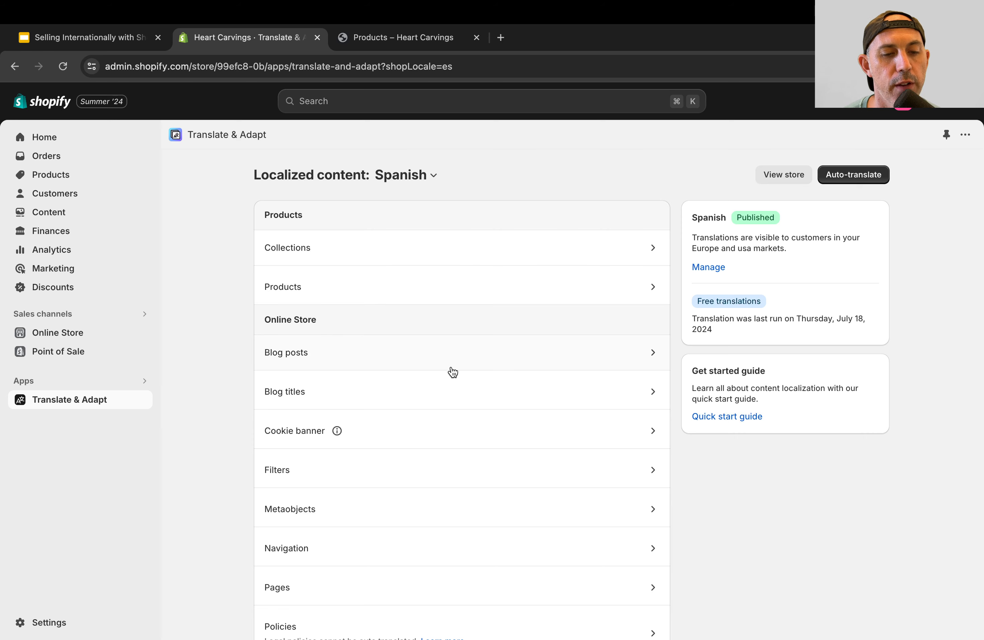
click(477, 283)
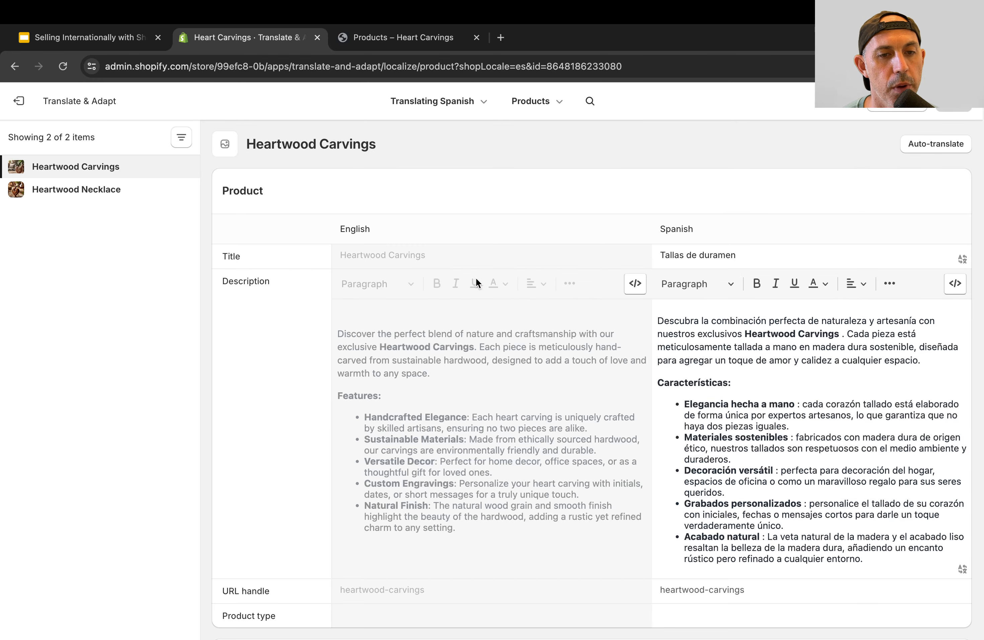
click(18, 101)
scroll(604, 421, down, 10)
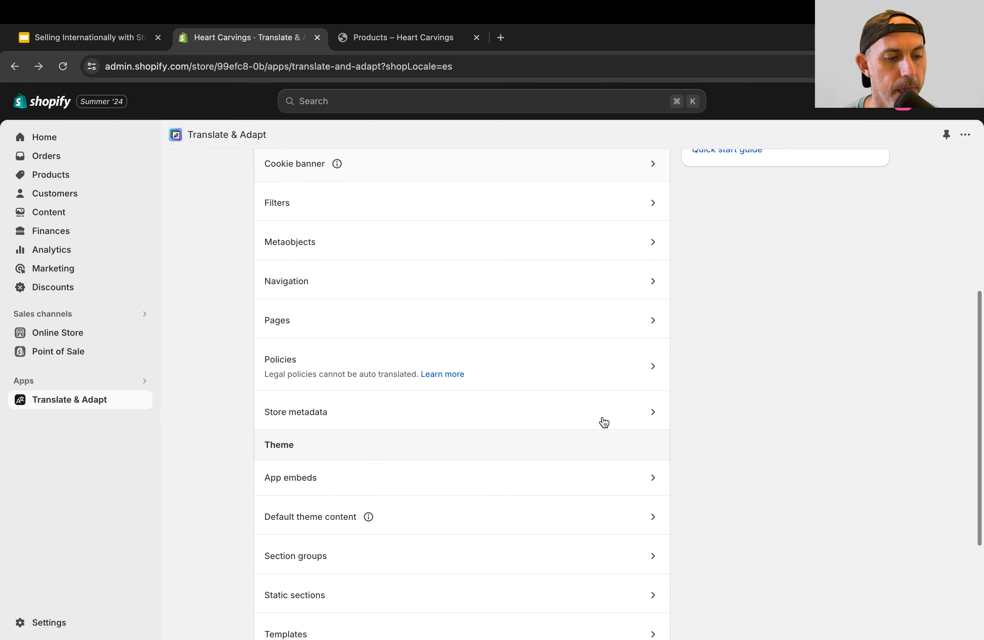
scroll(182, 389, up, 2)
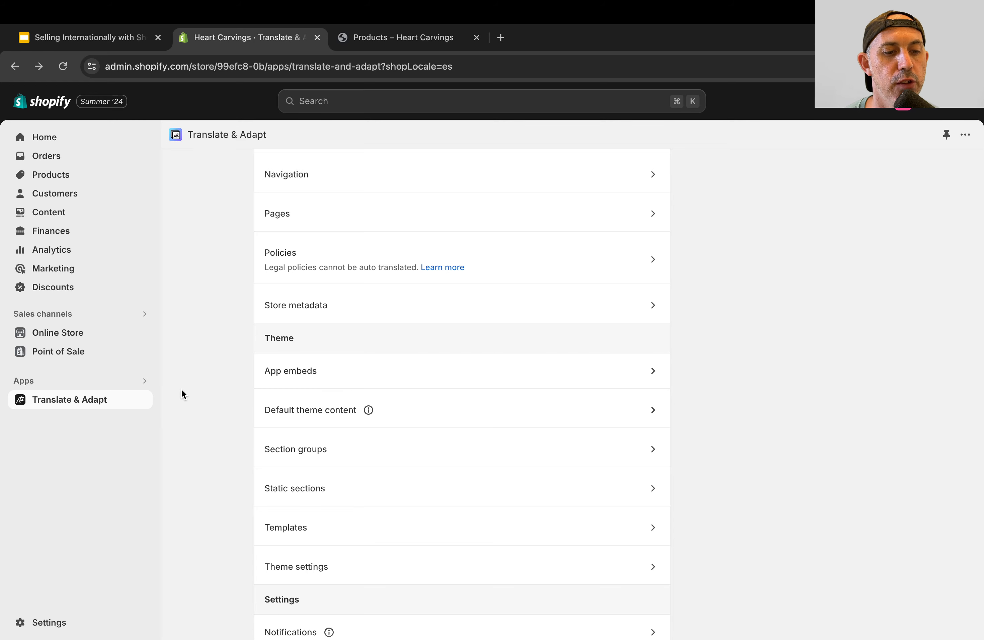
Step: Open the Heartwood Necklace product in the admin and view its status options
click(88, 178)
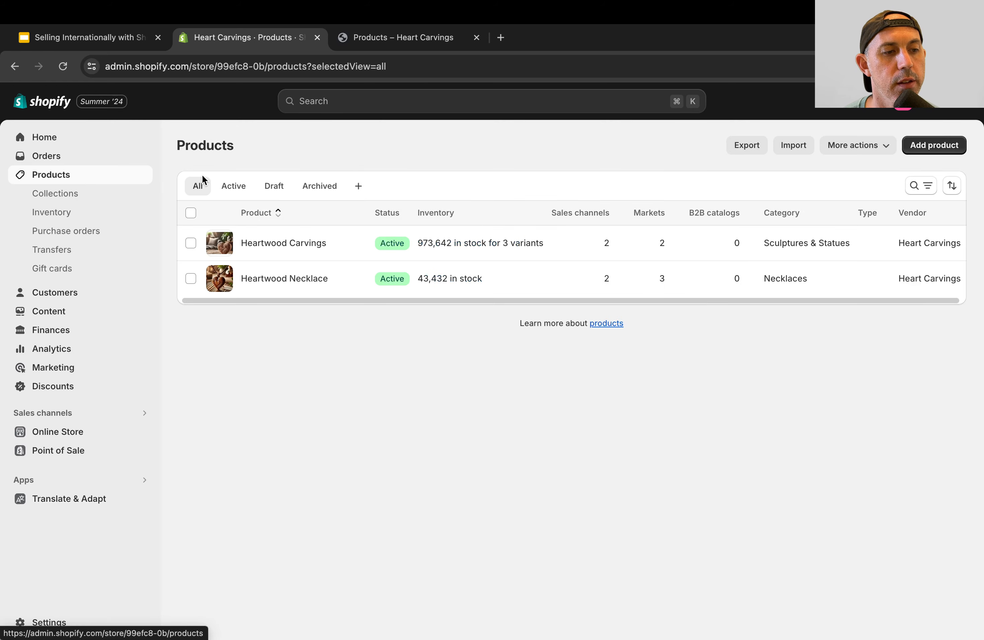
click(307, 280)
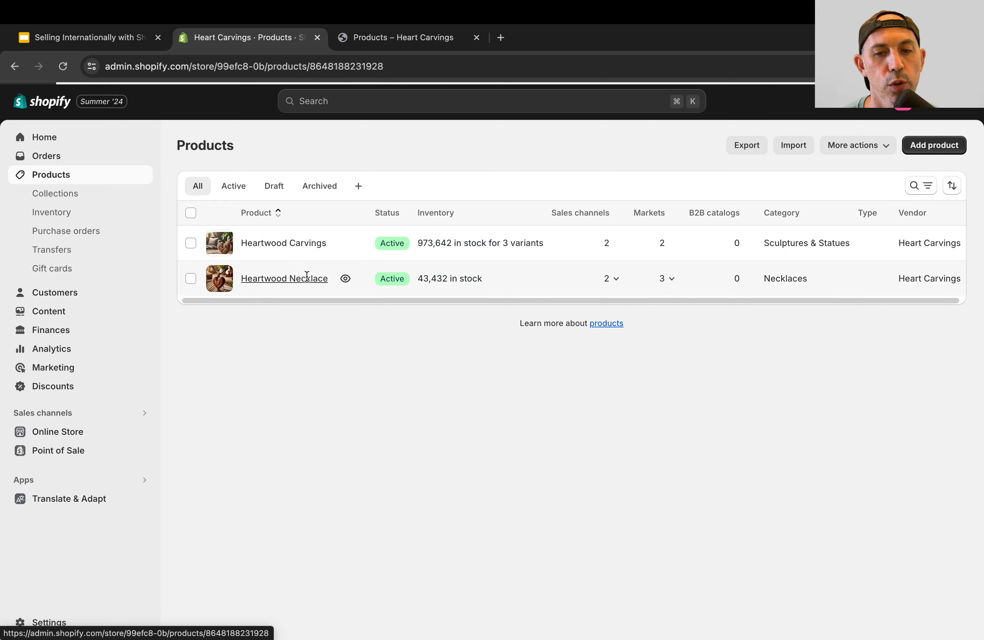
click(799, 207)
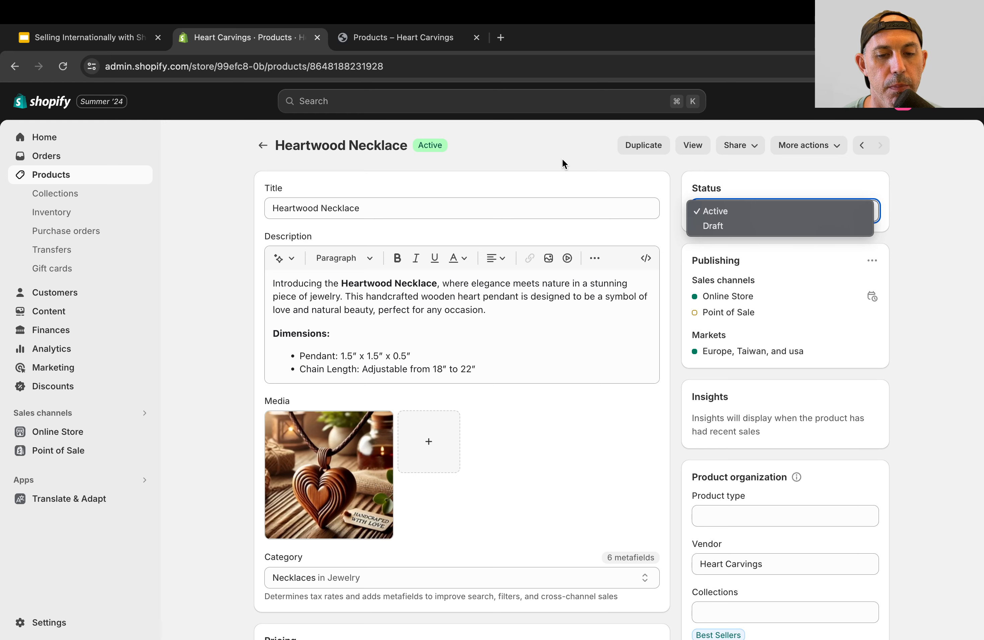
click(438, 37)
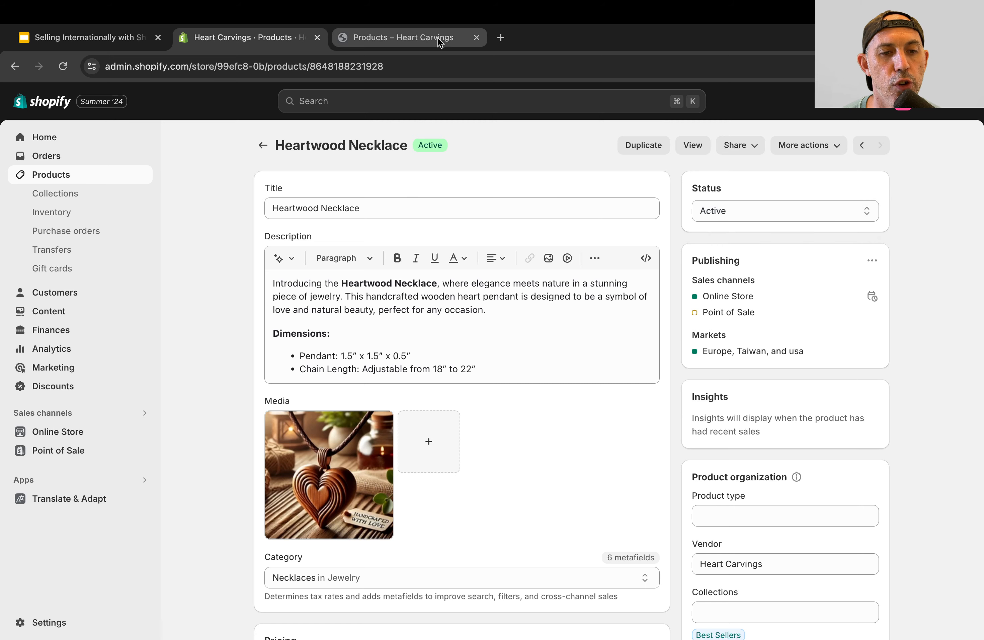
Step: Dismiss the admin bar on the storefront, and highlight the #9 Laws & Regulations item in the Shopify Markets slide
click(435, 41)
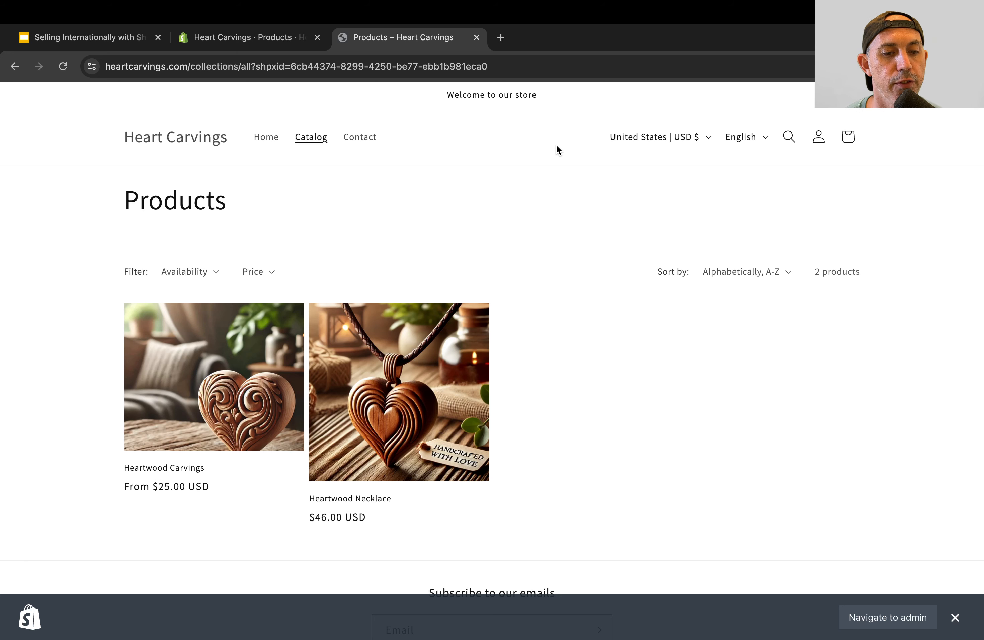
click(953, 617)
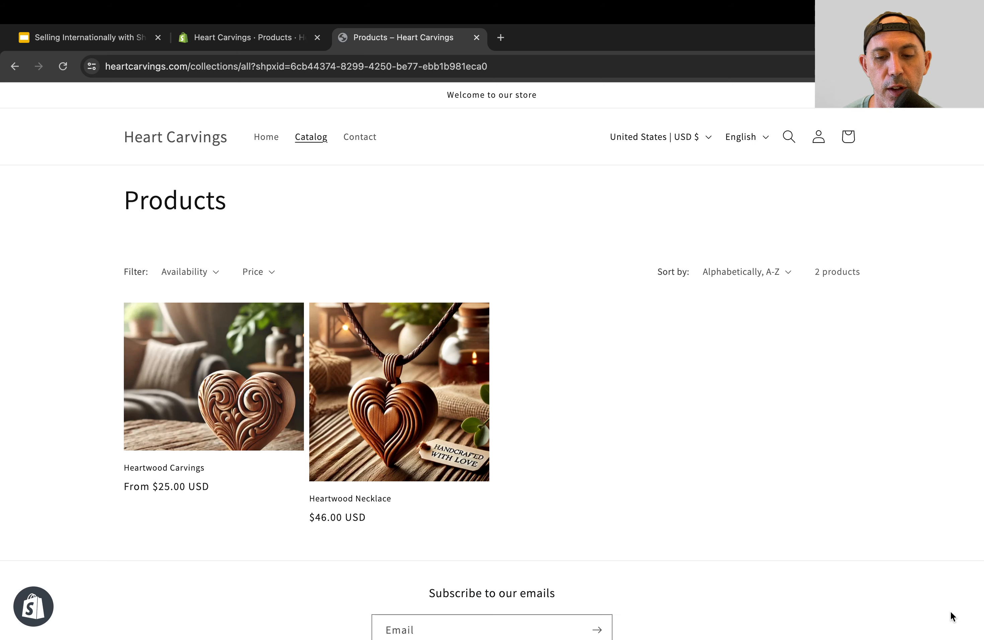
click(168, 42)
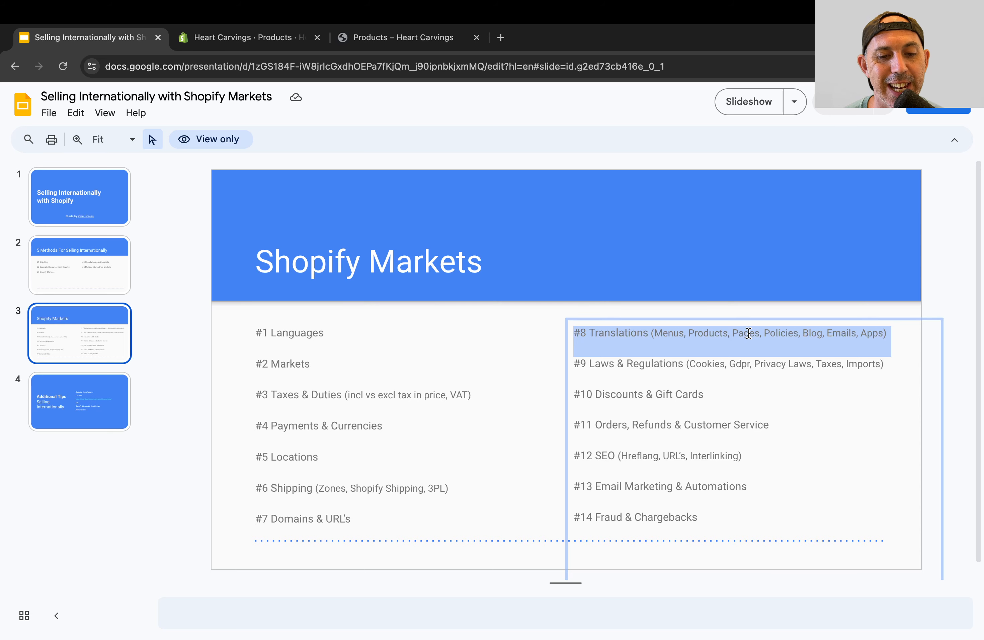
triple_click(675, 364)
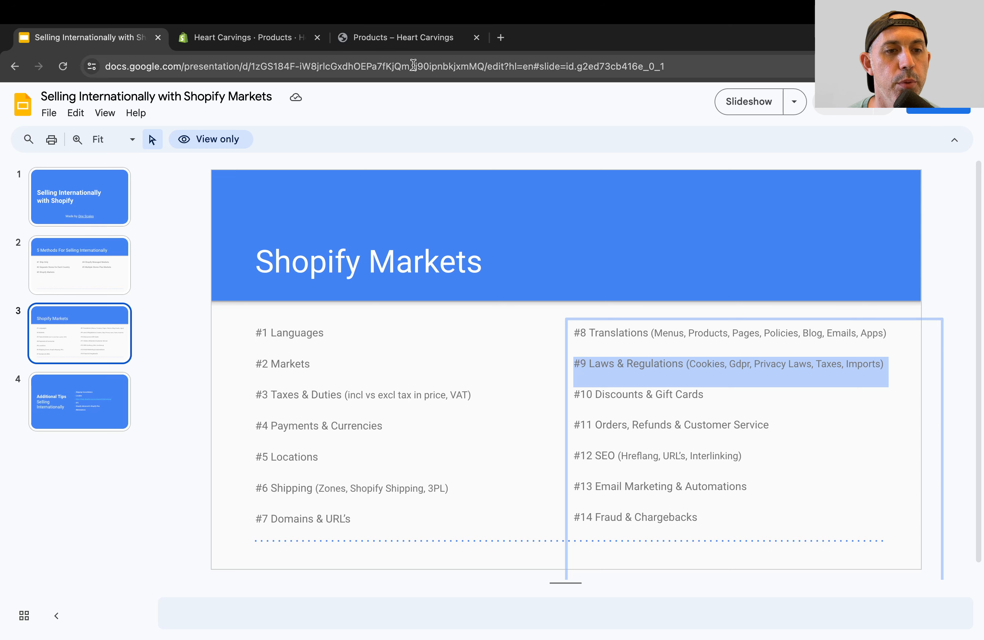
Step: Show the email subscription field above the storefront's footer, leaving it empty
click(403, 37)
scroll(550, 353, down, 5)
click(466, 441)
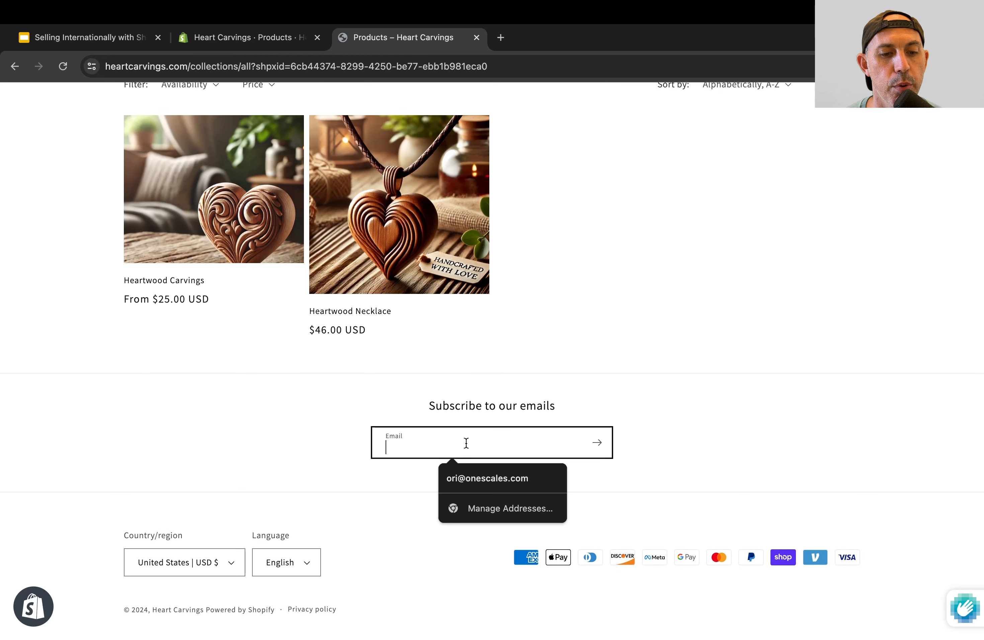
click(729, 383)
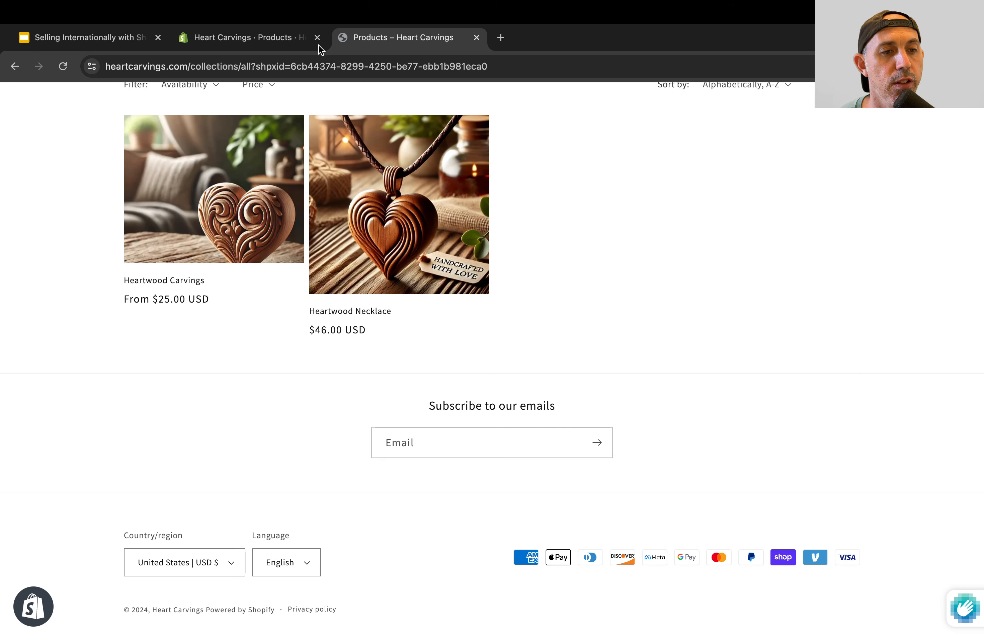
Step: Revisit the Shopify Markets slide, and open the Policies settings in the Shopify admin
click(309, 43)
click(105, 41)
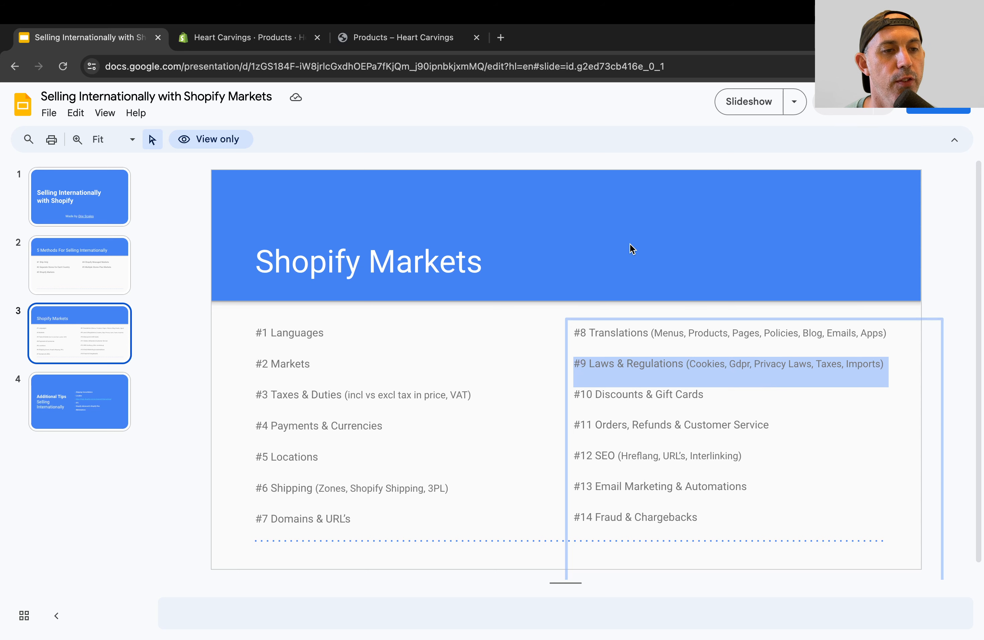
click(257, 37)
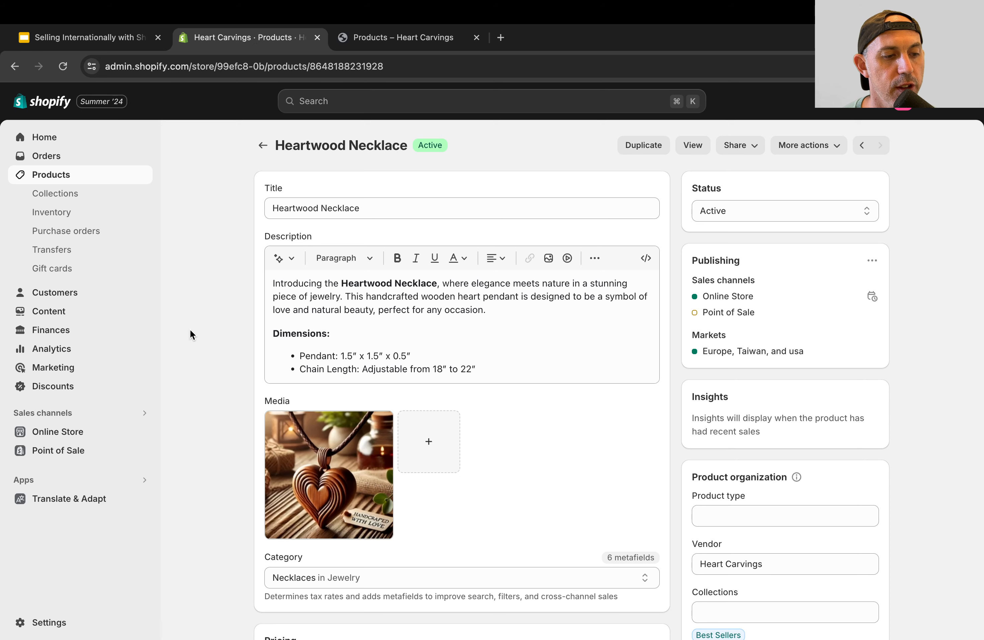
click(58, 619)
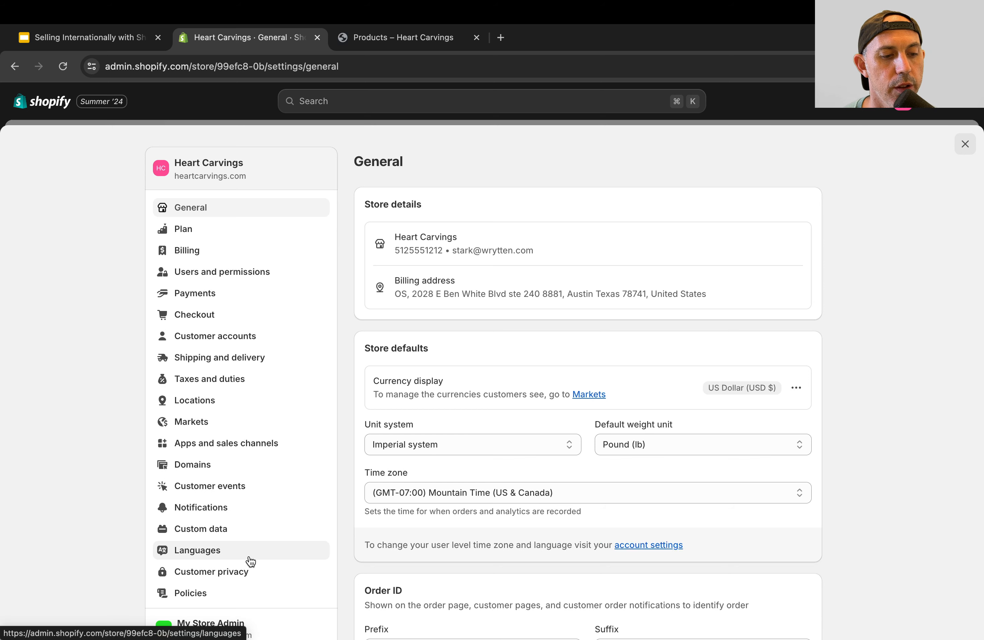
click(266, 596)
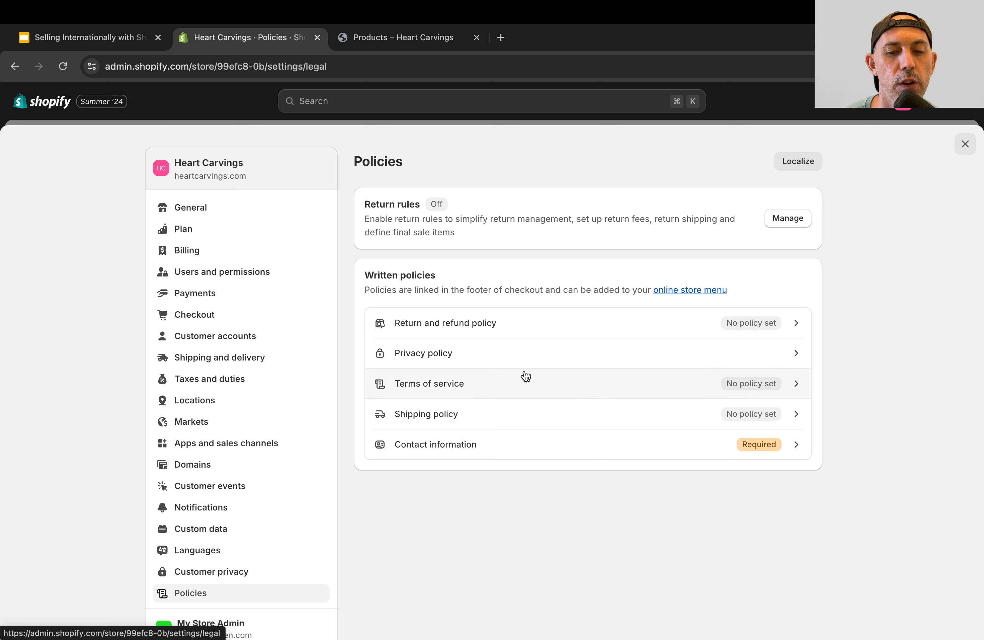
Step: Clear the privacy policy text, insert the template again, and close the policy without saving
click(539, 351)
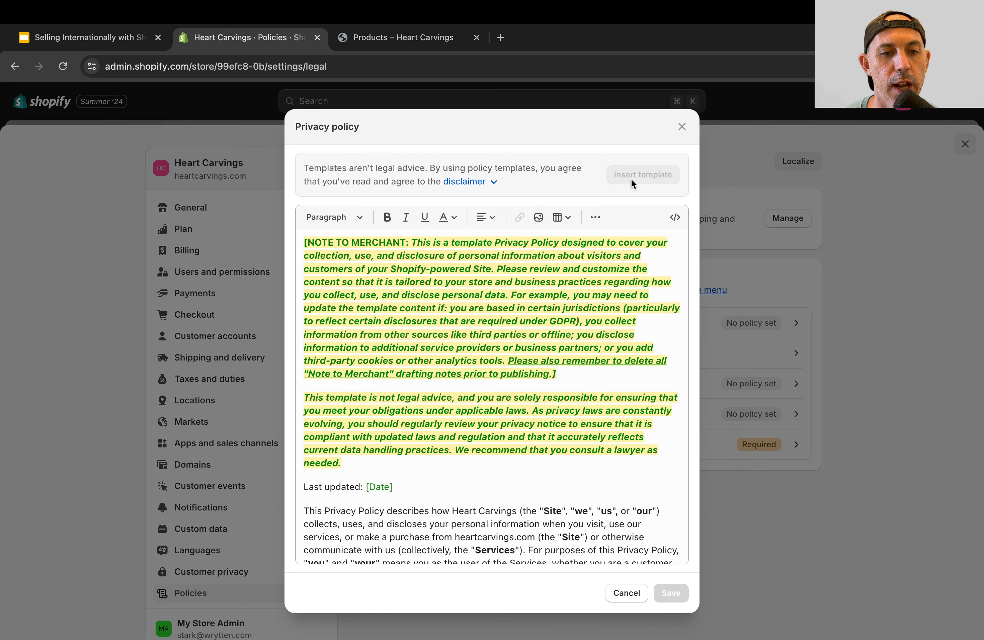
click(616, 345)
key(super+a)
key(BackSpace)
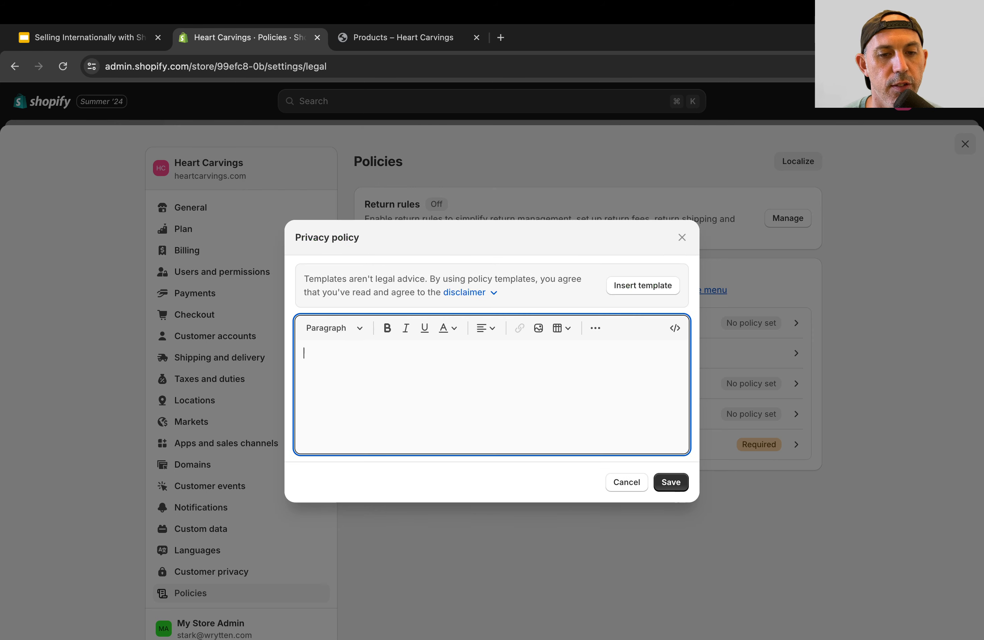
click(649, 287)
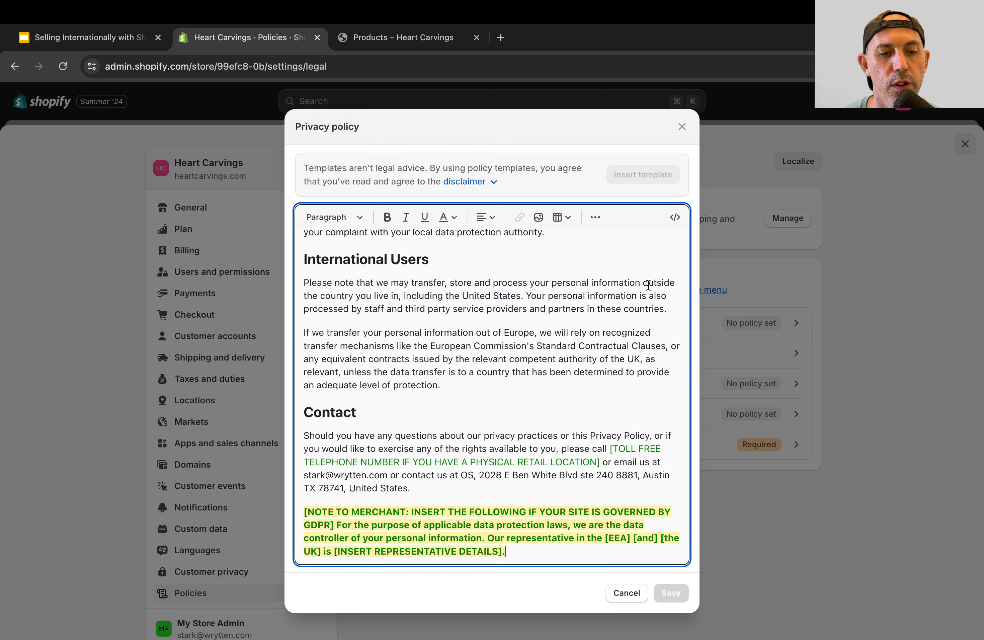
click(682, 127)
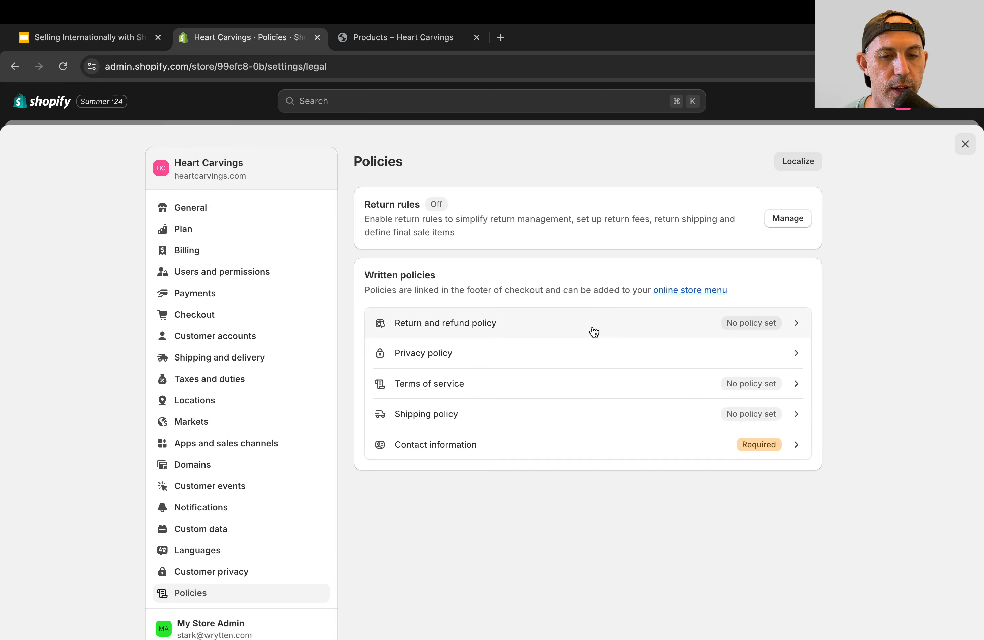
Step: Fill the return and refund policy with its template and publish it, leaving the privacy policy unchanged
click(605, 326)
click(644, 284)
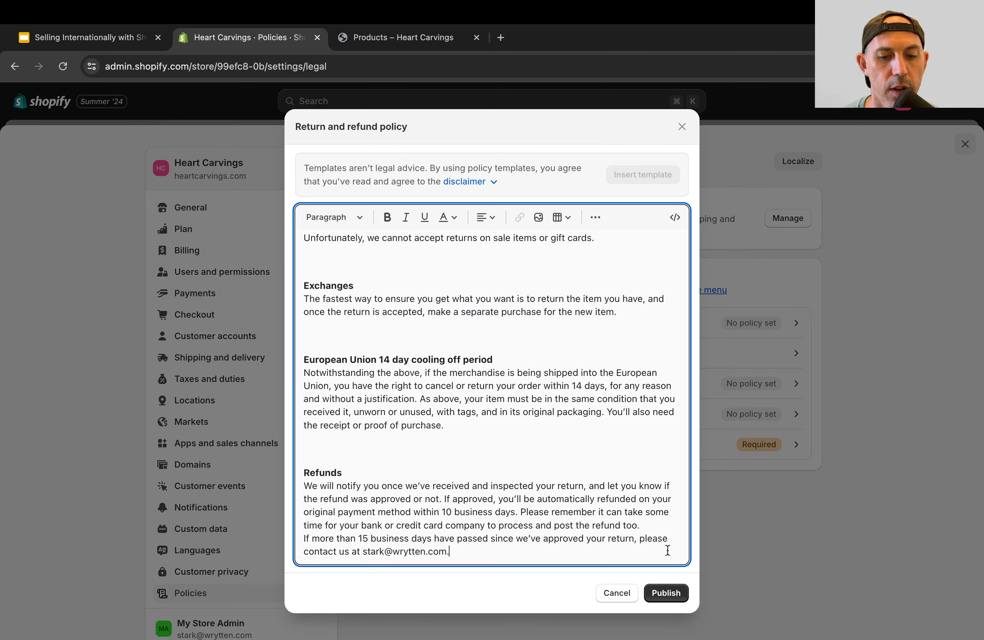
click(665, 592)
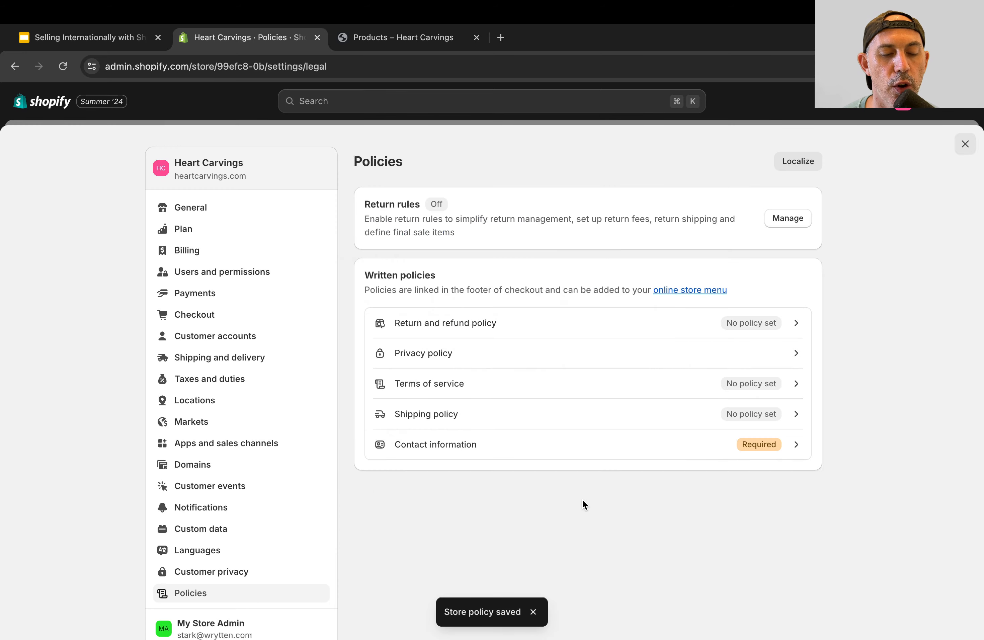
click(576, 361)
click(633, 593)
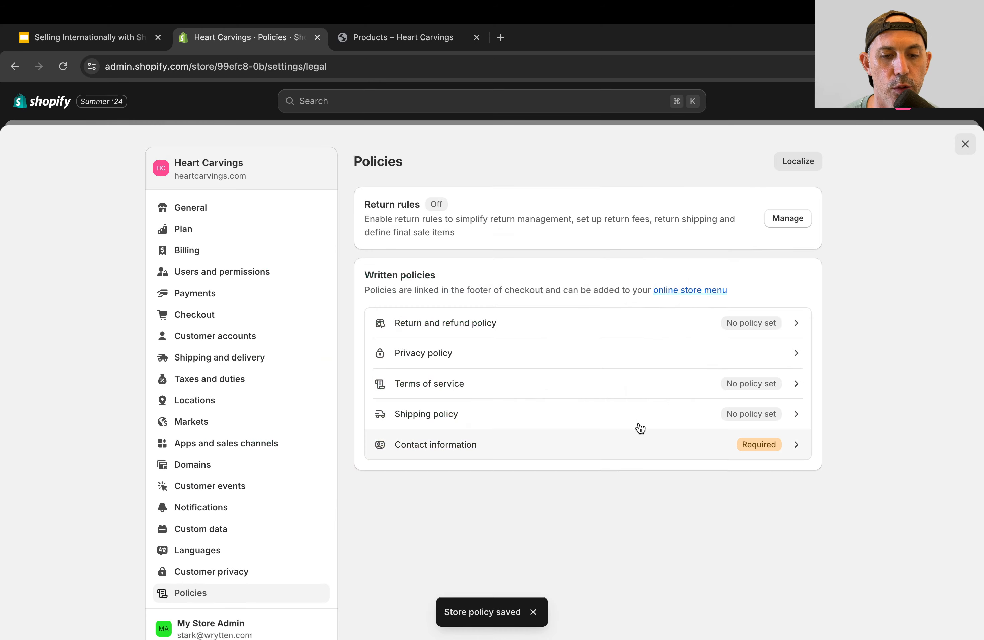
Step: Fill the terms of service with its template and publish it
click(614, 384)
click(655, 289)
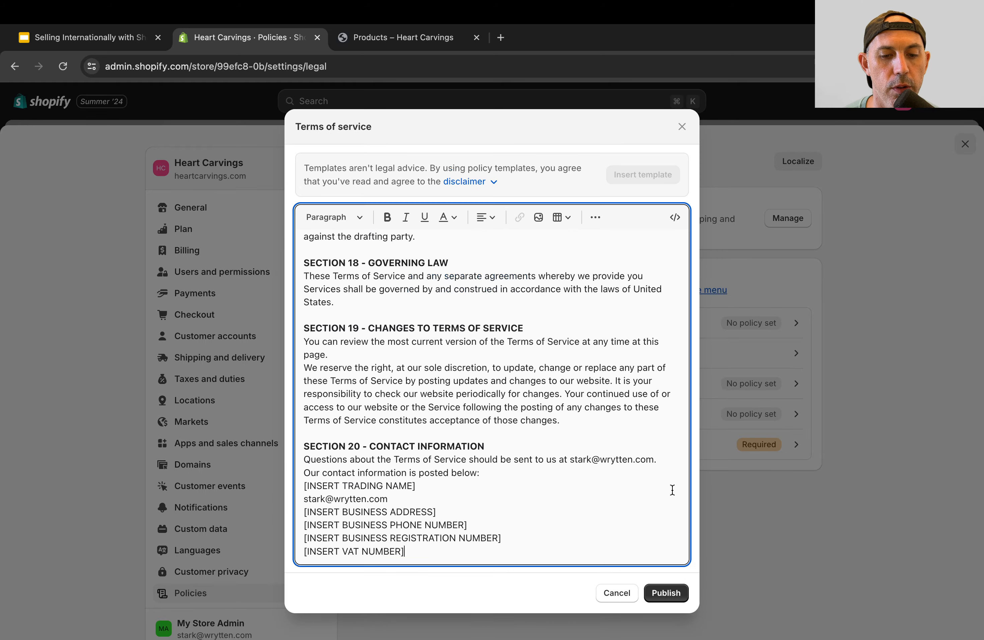
click(665, 592)
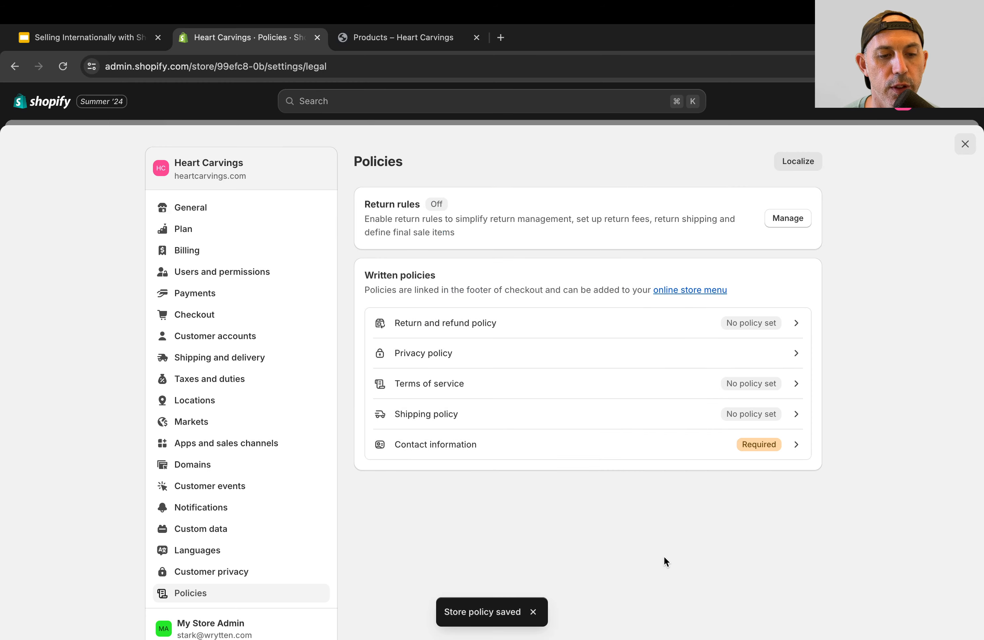
Step: Write a shipping policy with the placeholder lines "US - ....." and "EUROPE - ....", and publish it
click(615, 415)
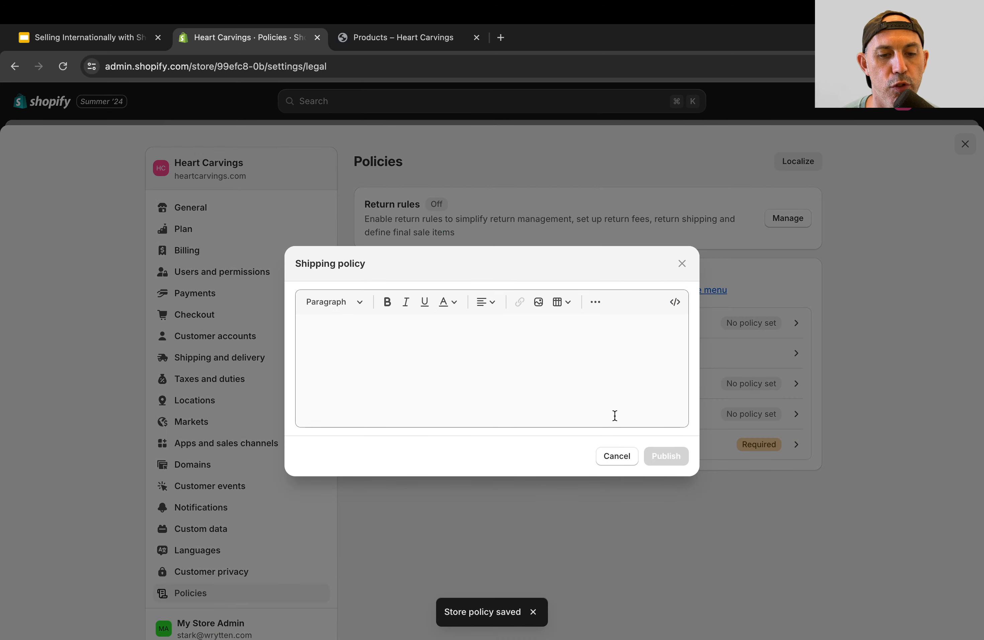
click(592, 384)
text(US)
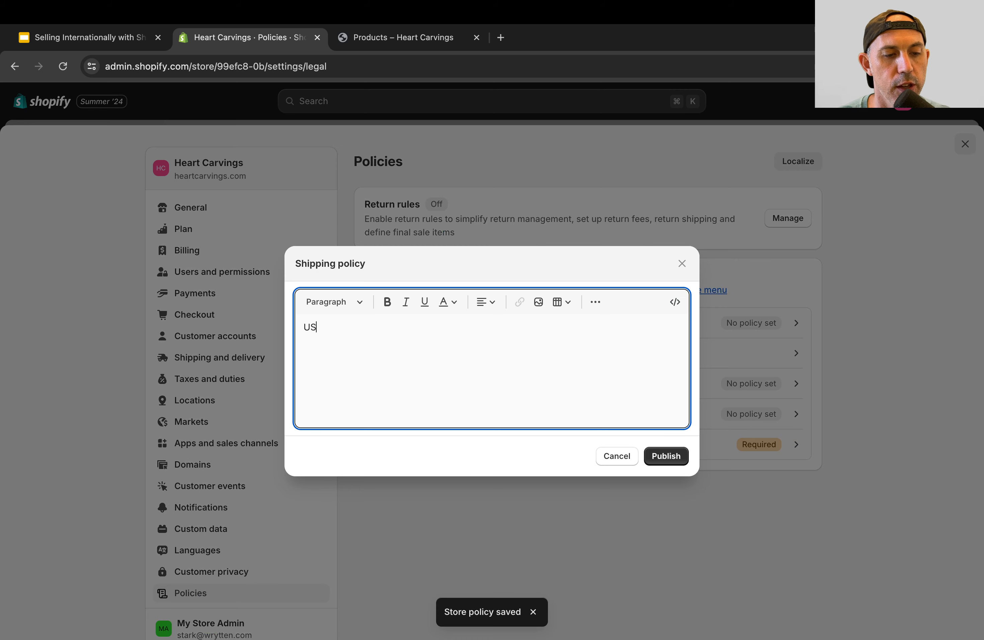
text( - .....)
key(Return)
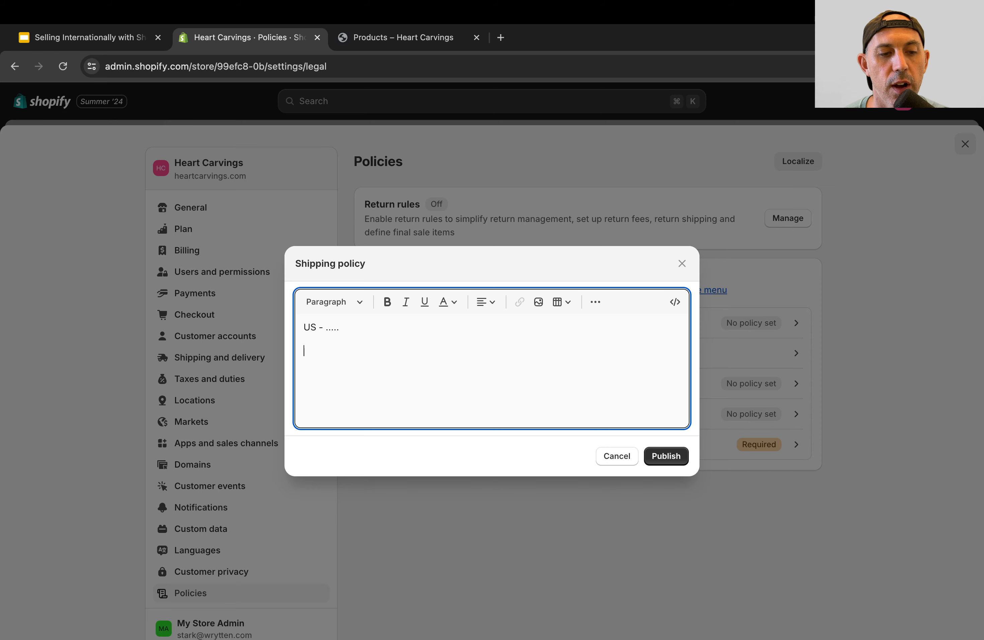
text(EU)
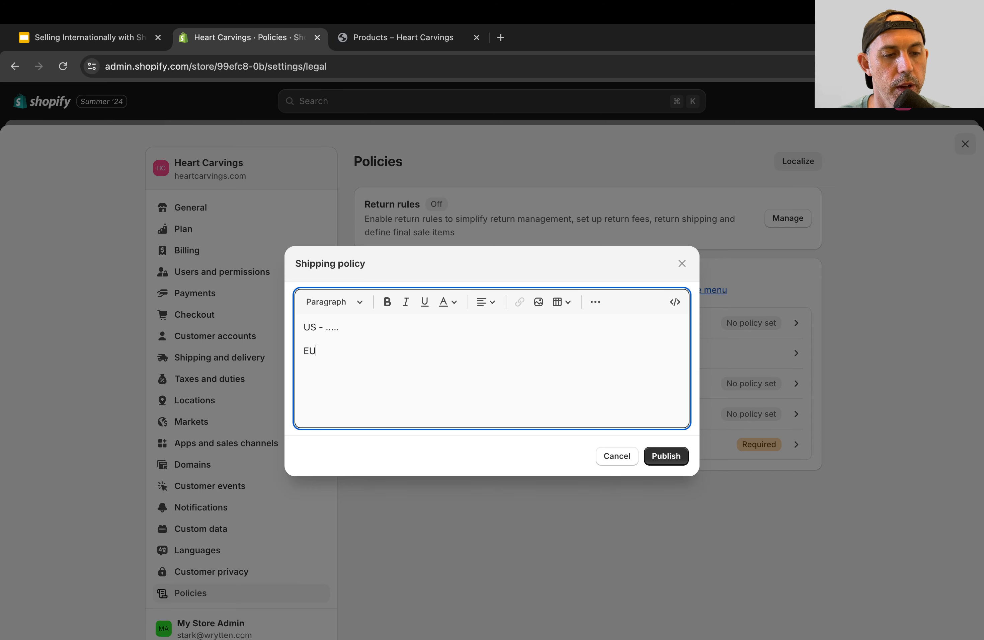
text(ROPE - ......)
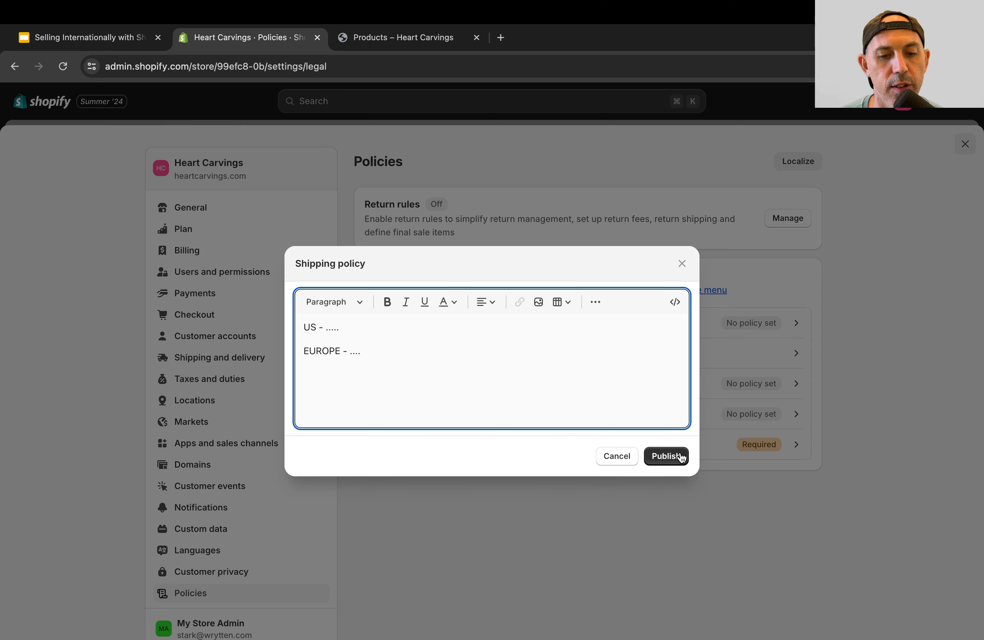
click(675, 456)
click(674, 457)
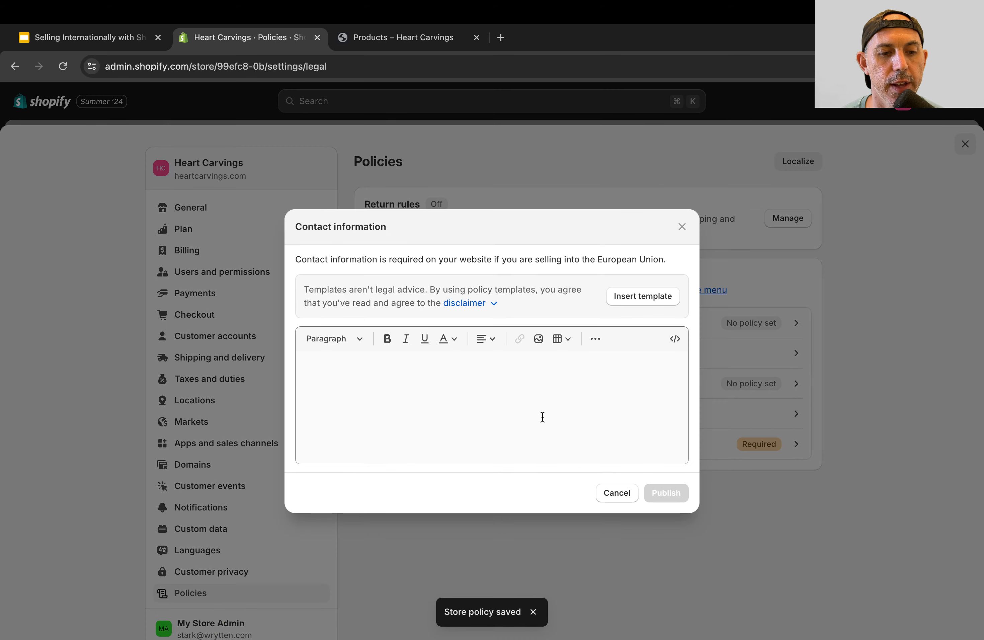
Step: Enter "my info" as the contact information policy and publish it
click(535, 414)
text(my info)
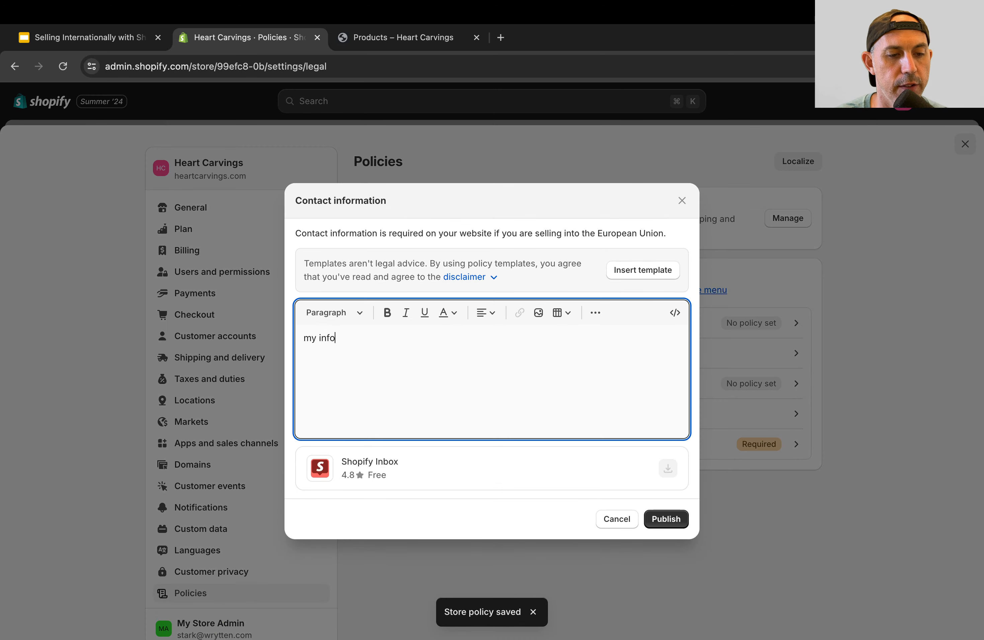
click(666, 518)
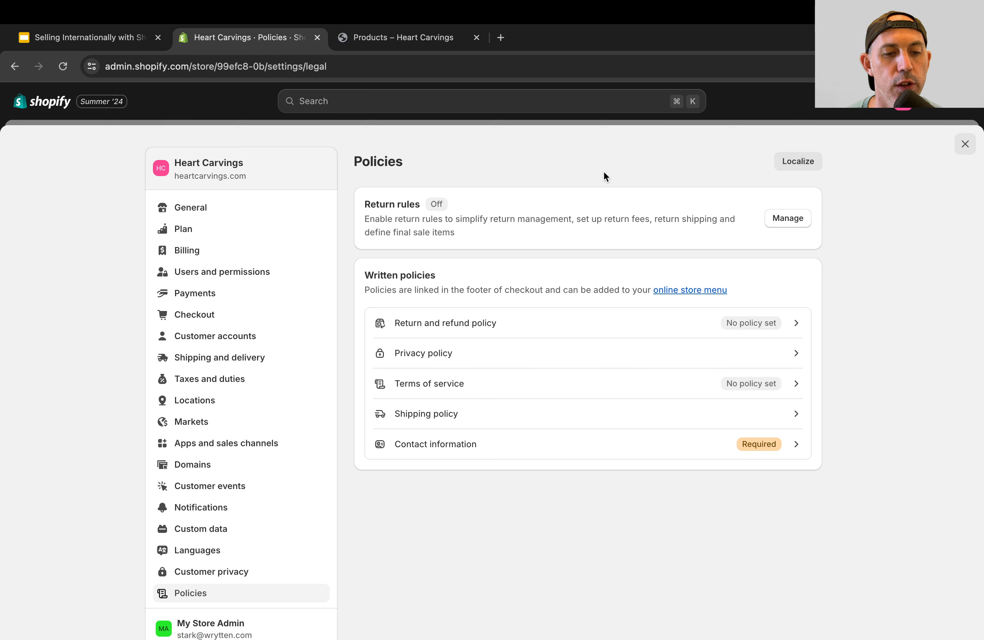
Step: Open the Customer privacy settings, and compare them with the storefront's product page
click(270, 574)
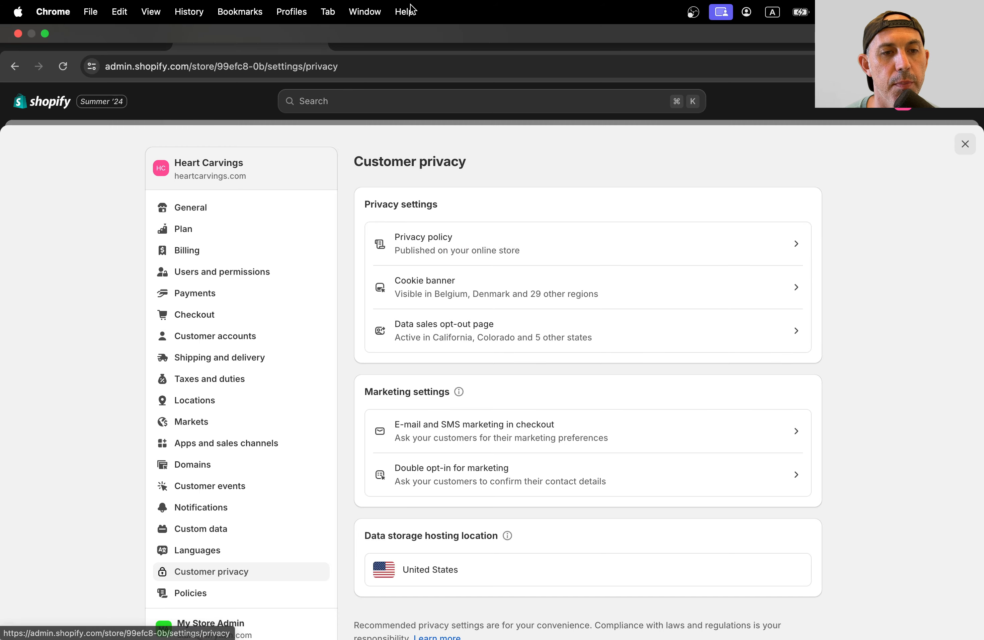
click(403, 38)
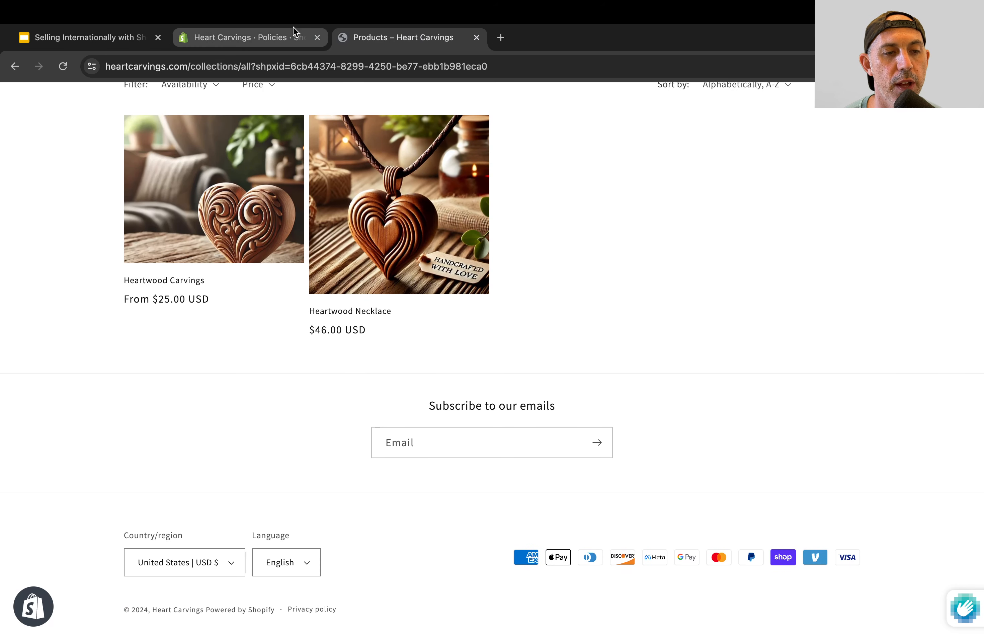
click(259, 40)
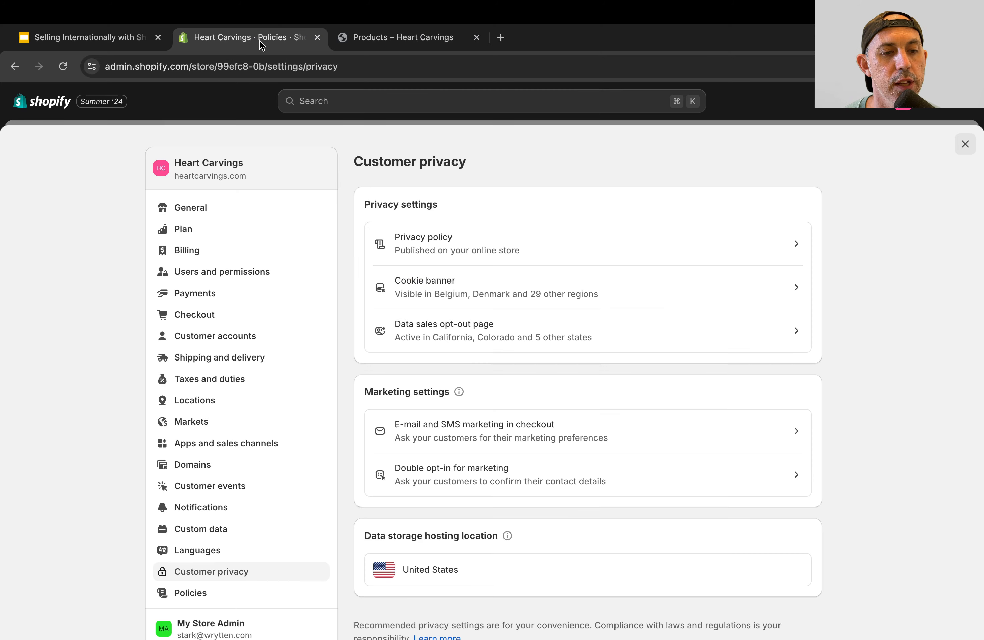
Step: Review the cookie banner's region visibility, appearance and position options, and preview its cookie preferences
click(632, 290)
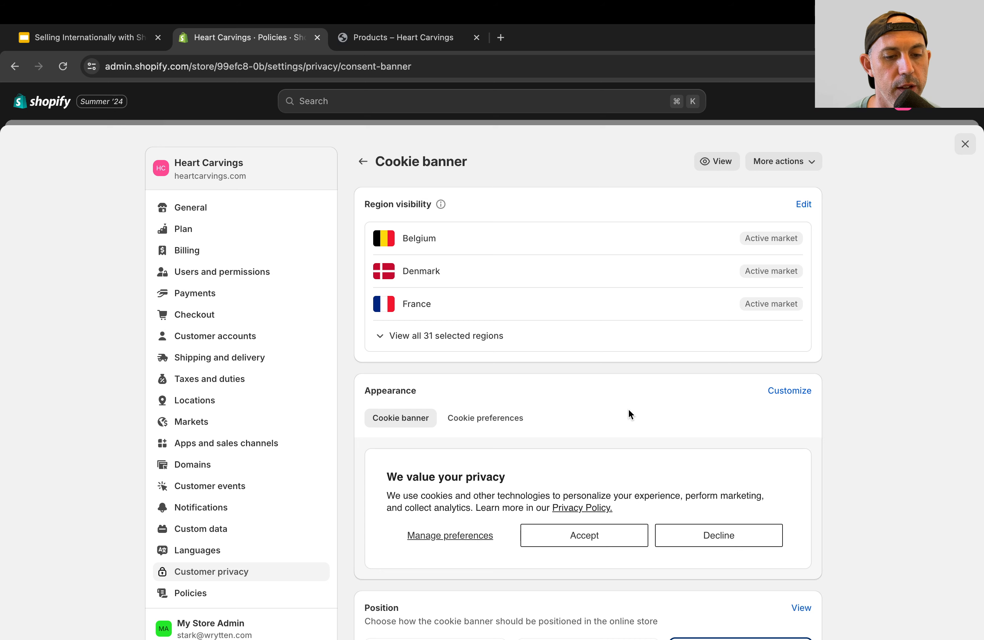
scroll(814, 426, down, 7)
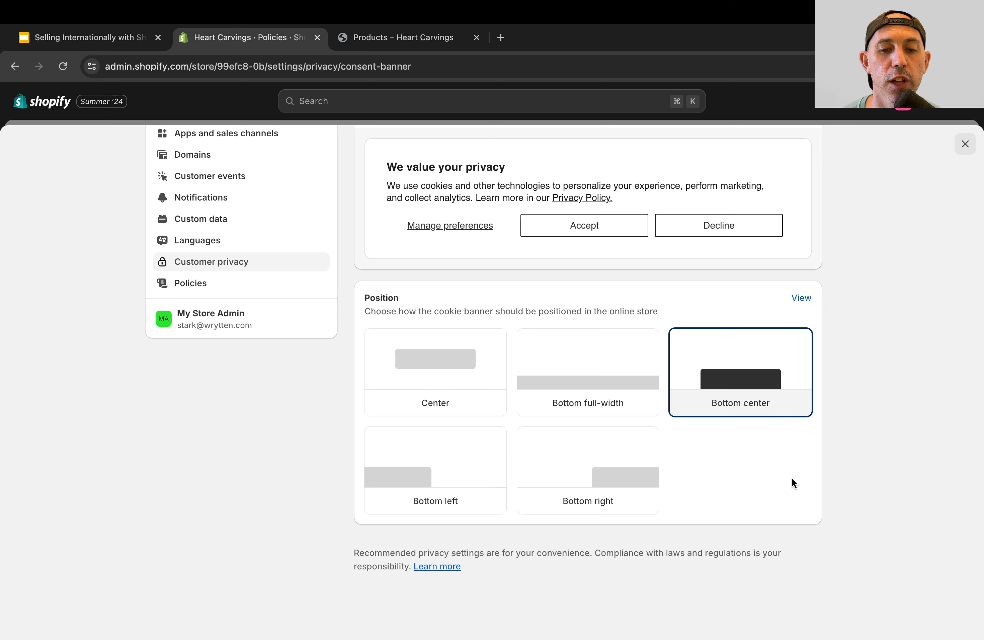
scroll(792, 479, up, 5)
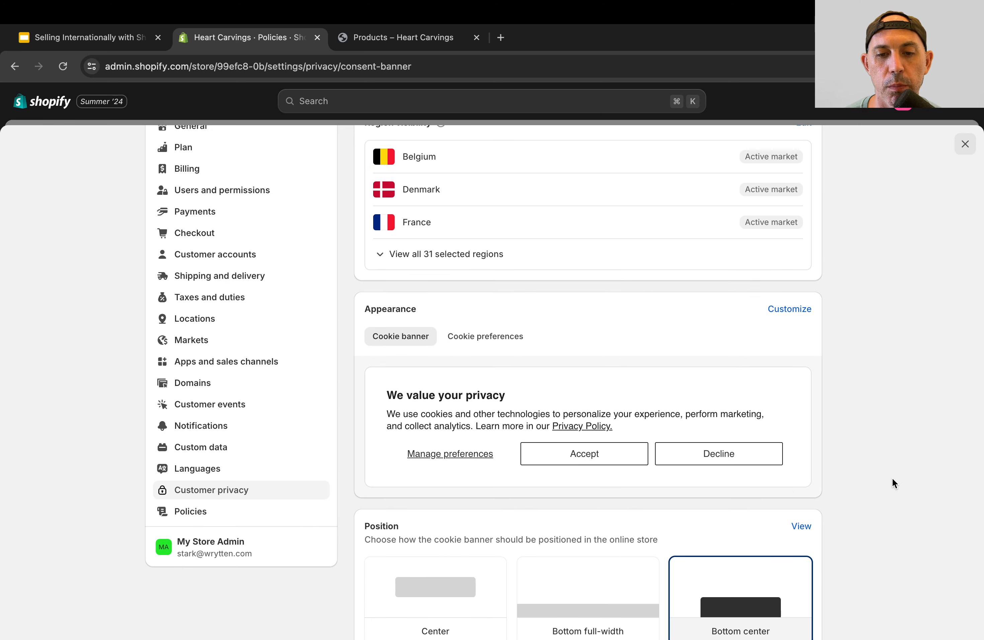
click(502, 344)
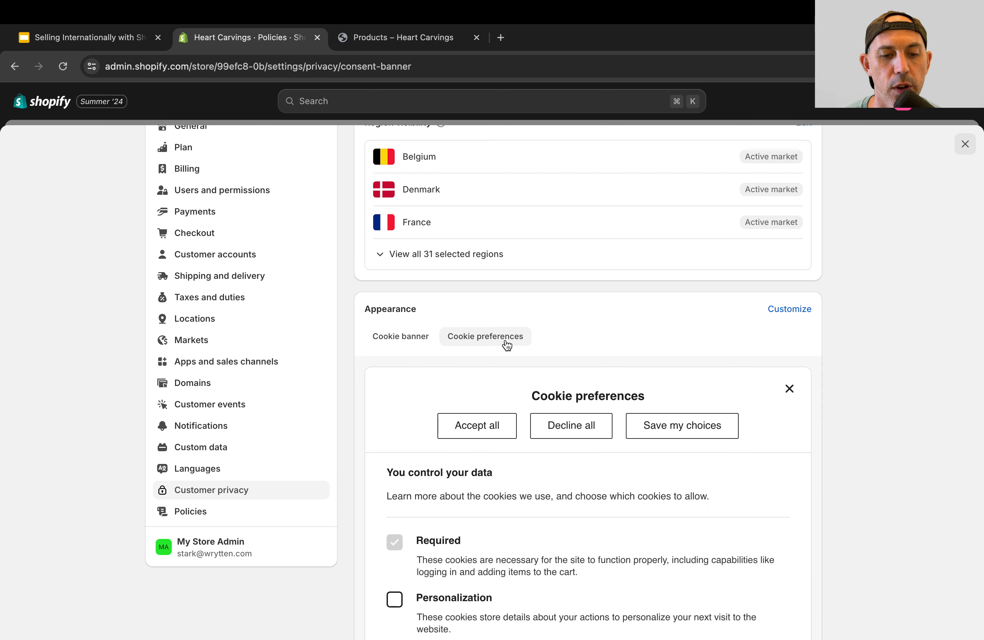
scroll(791, 409, down, 6)
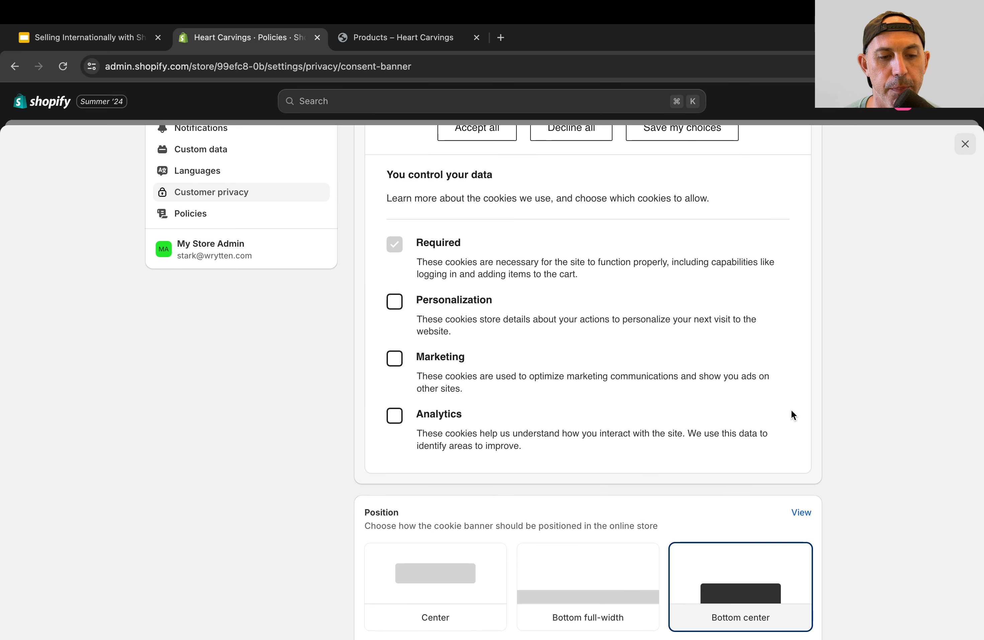
scroll(836, 454, down, 3)
scroll(836, 458, down, 2)
Step: Clear the highlight on #9 Laws & Regulations in the Shopify Markets slide, and close the admin's settings
click(89, 37)
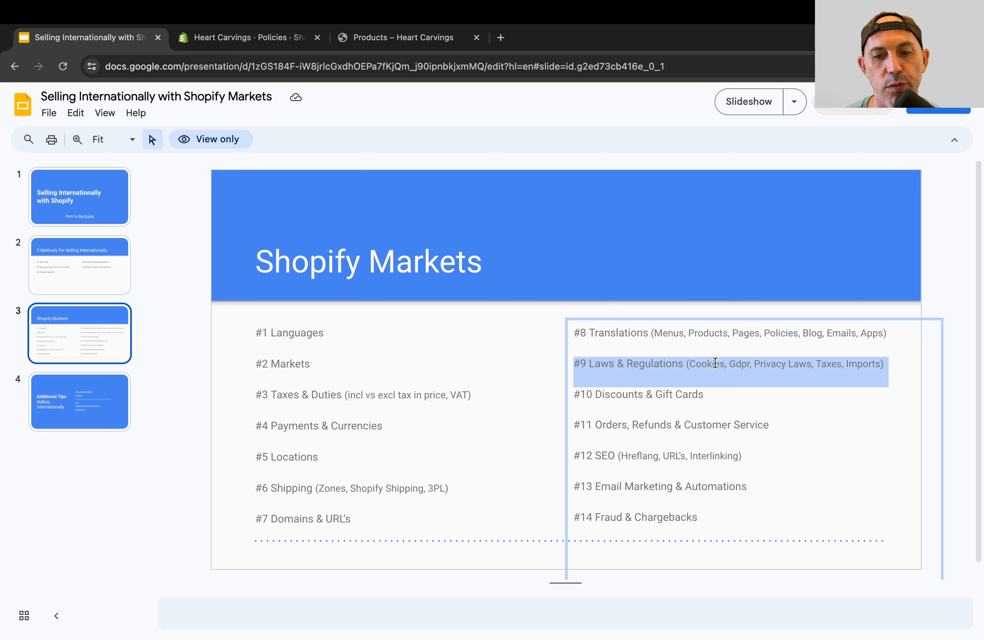
click(837, 369)
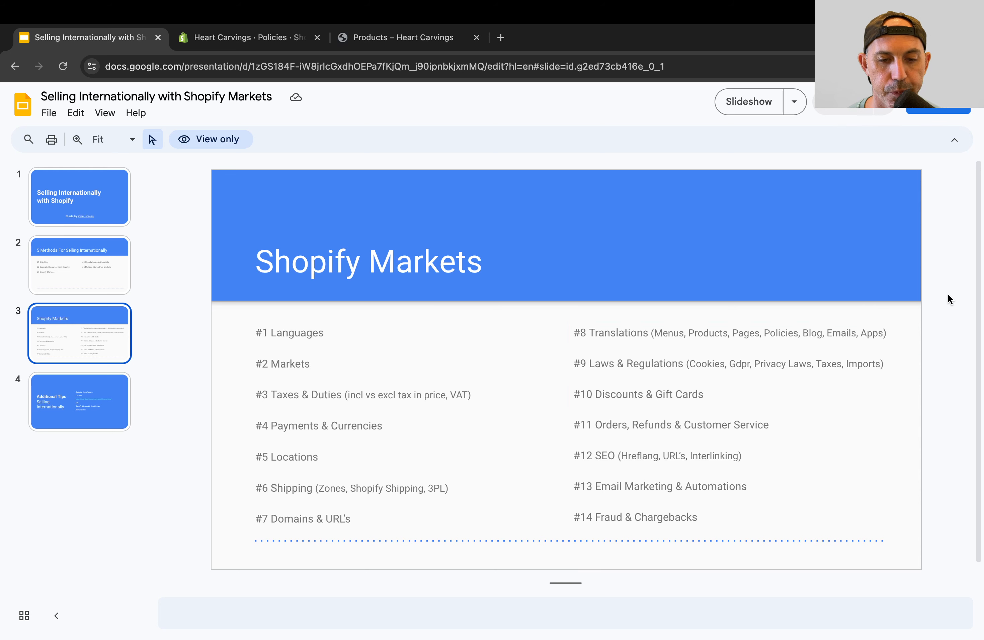
click(245, 39)
key(Escape)
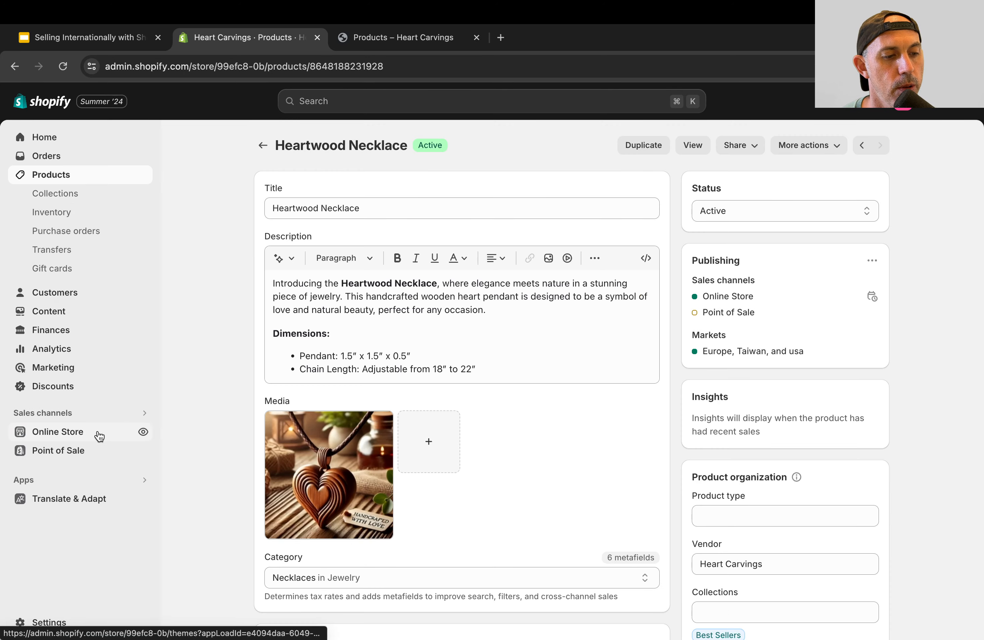
Step: Start an automatic amount-off-products discount with a value of 50 percent
click(86, 386)
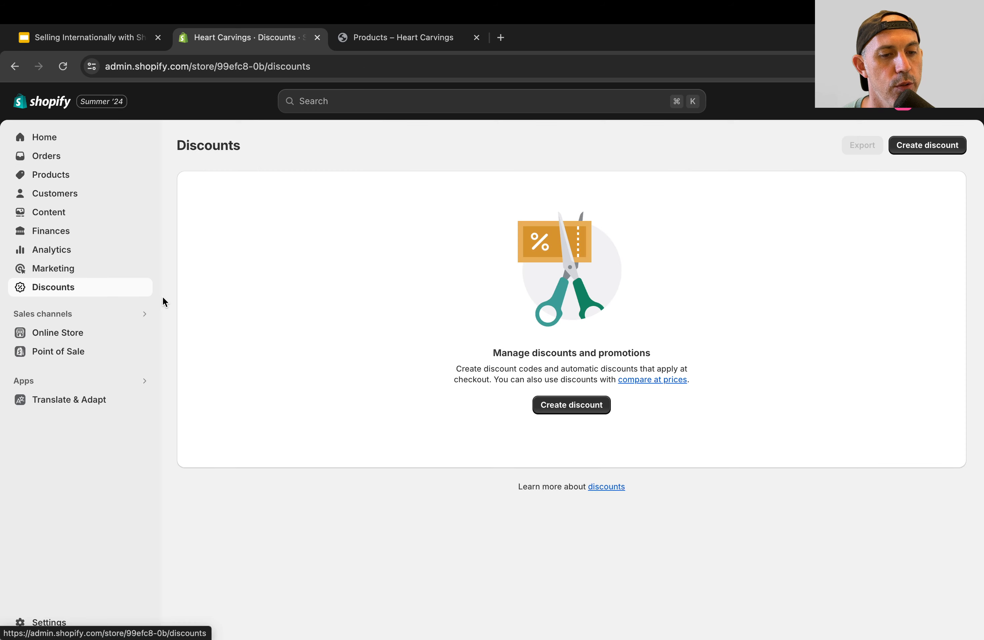
click(577, 413)
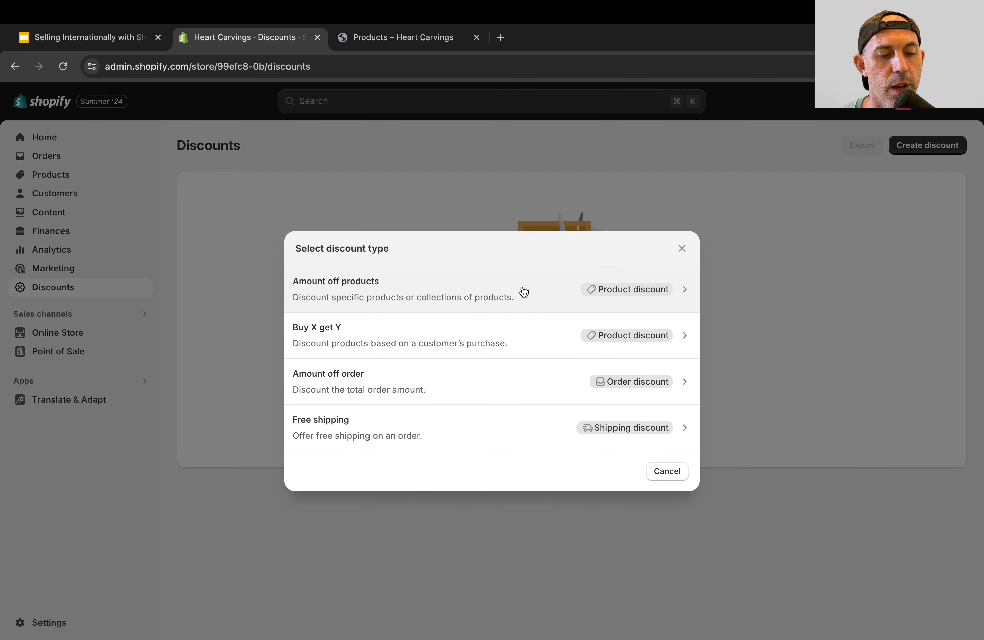
click(521, 287)
click(389, 234)
click(568, 364)
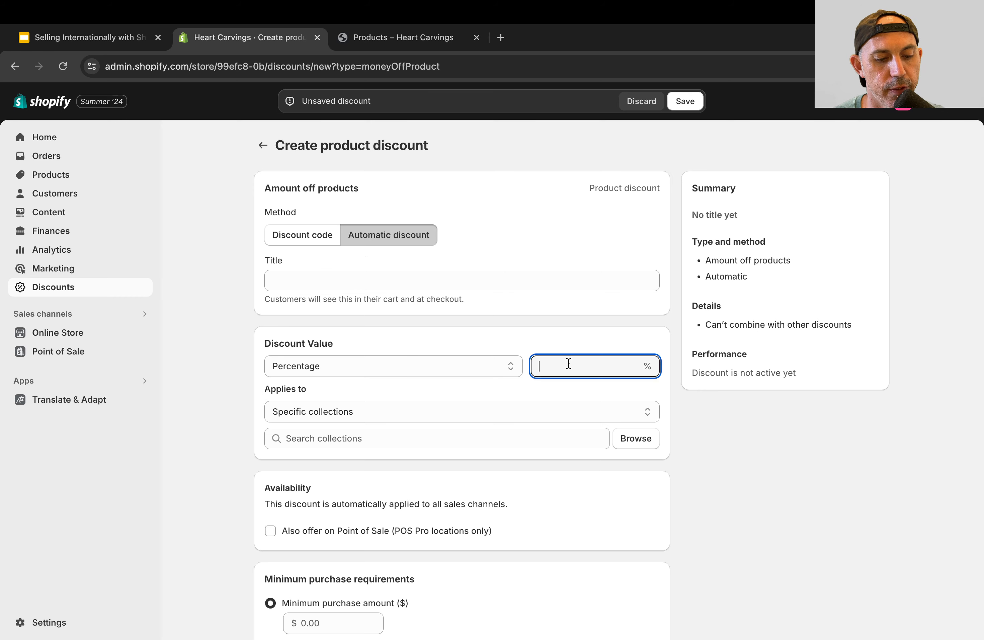
text(50)
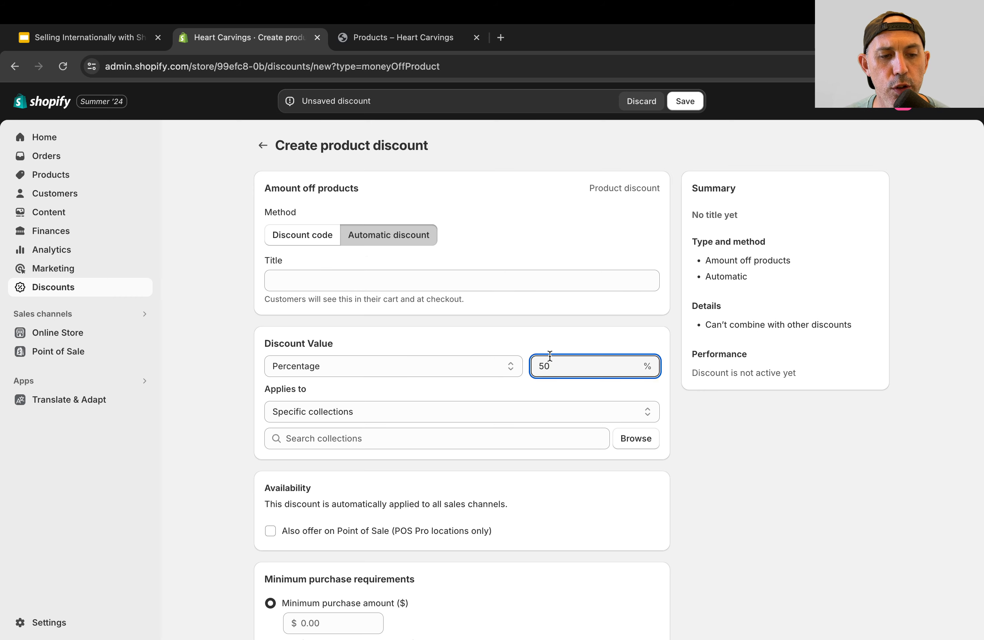
scroll(610, 457, down, 2)
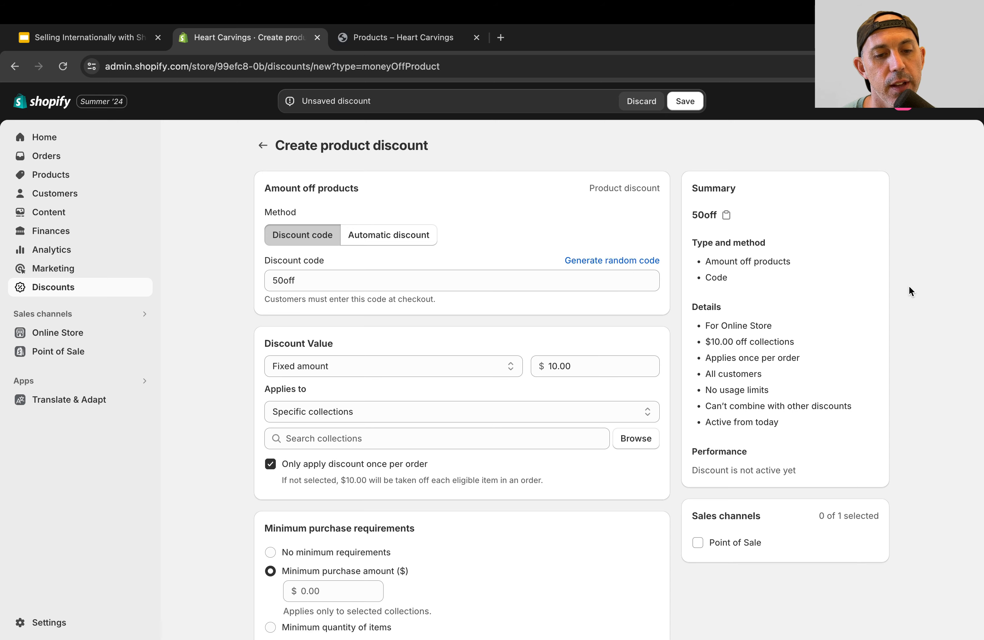
Step: Change the product discount's code to 10off
click(435, 282)
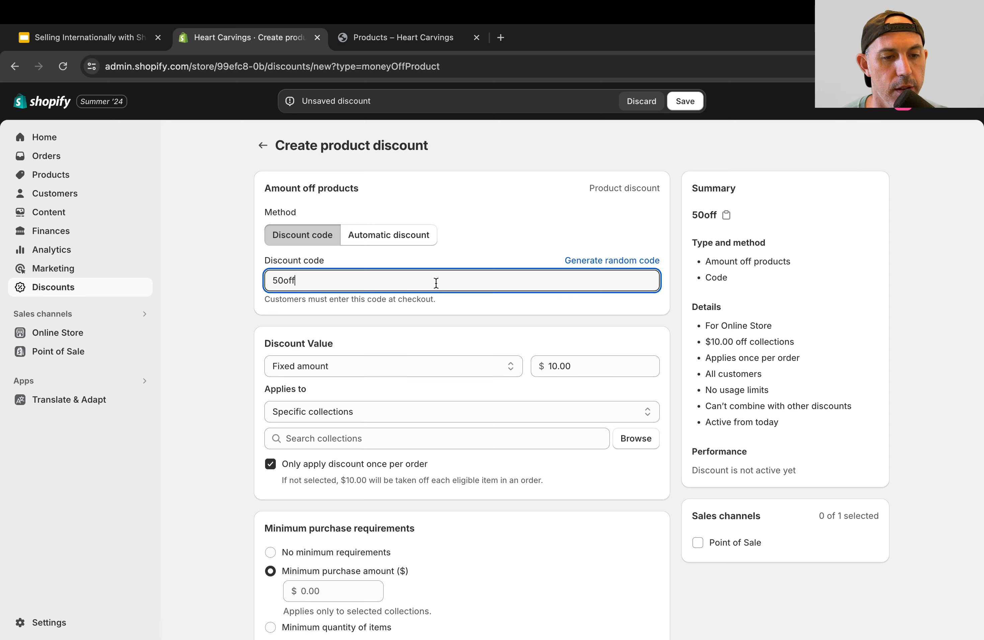
key(Left)
key(Left)
key(Left)
key(Left)
key(BackSpace)
key(BackSpace)
text(10)
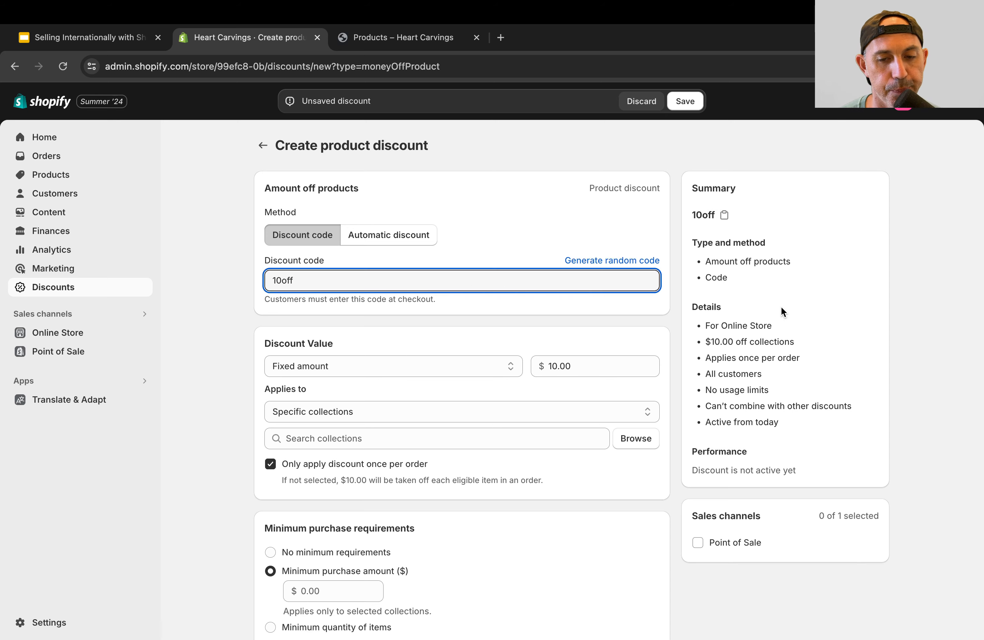
click(942, 294)
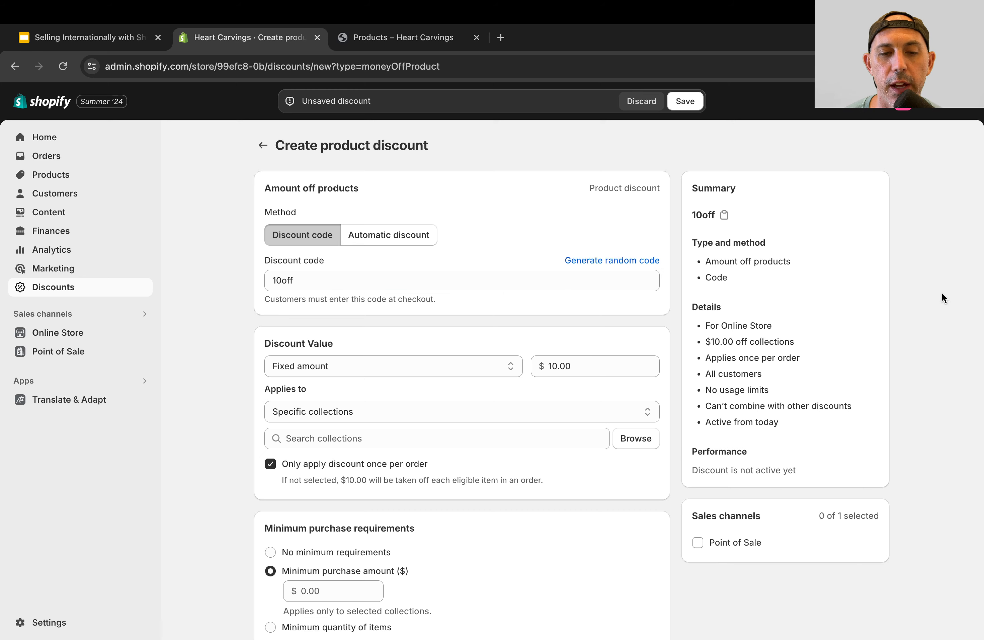
Step: Check the country and currency choices offered on the storefront's products page
click(447, 40)
scroll(681, 224, up, 5)
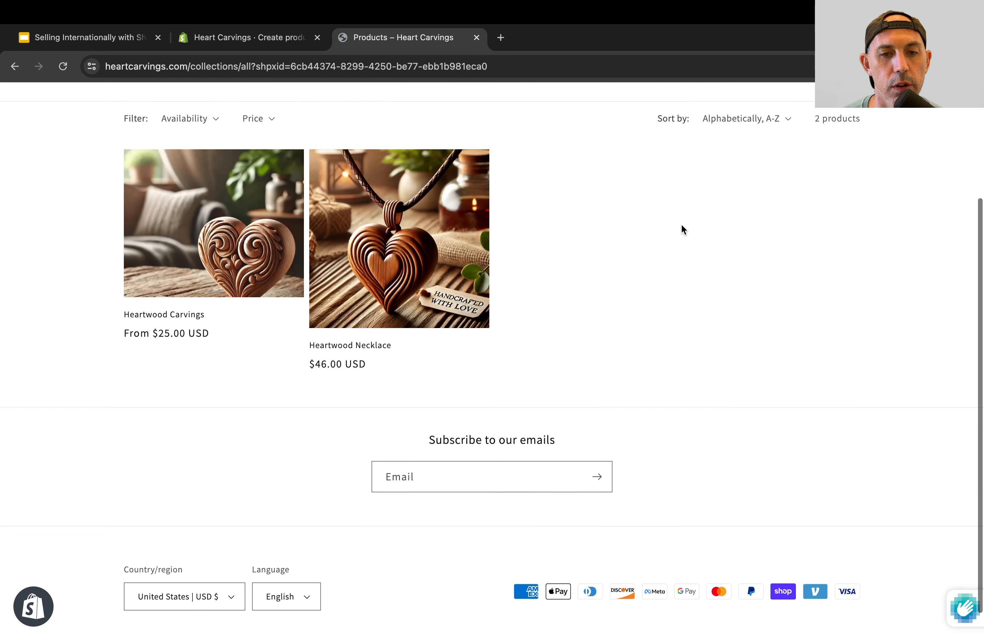
click(743, 140)
click(683, 139)
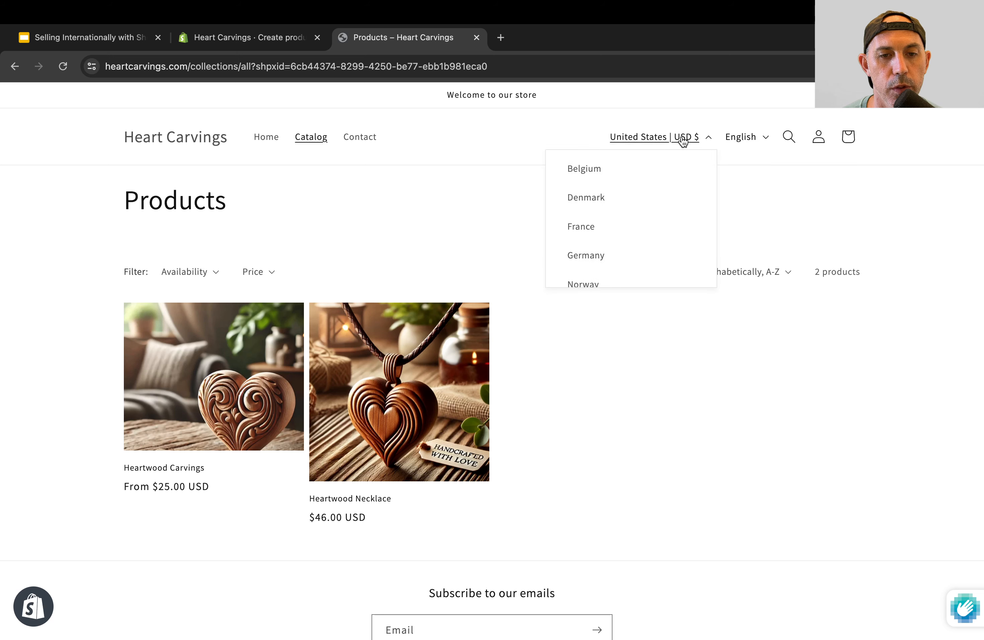
click(681, 139)
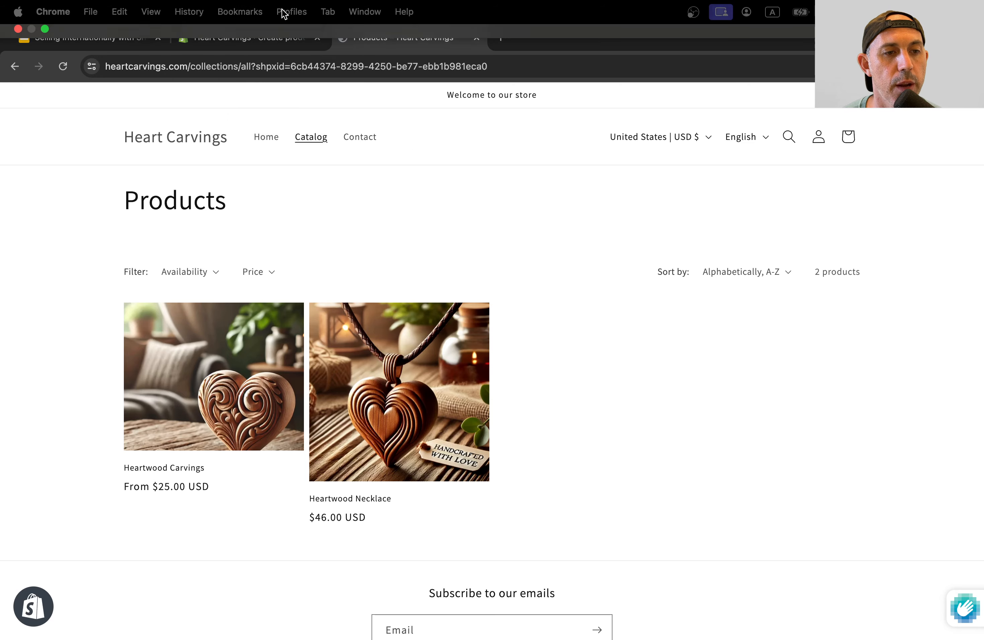
Step: Discard the unsaved product discount in the admin and open the Gift cards page
click(270, 41)
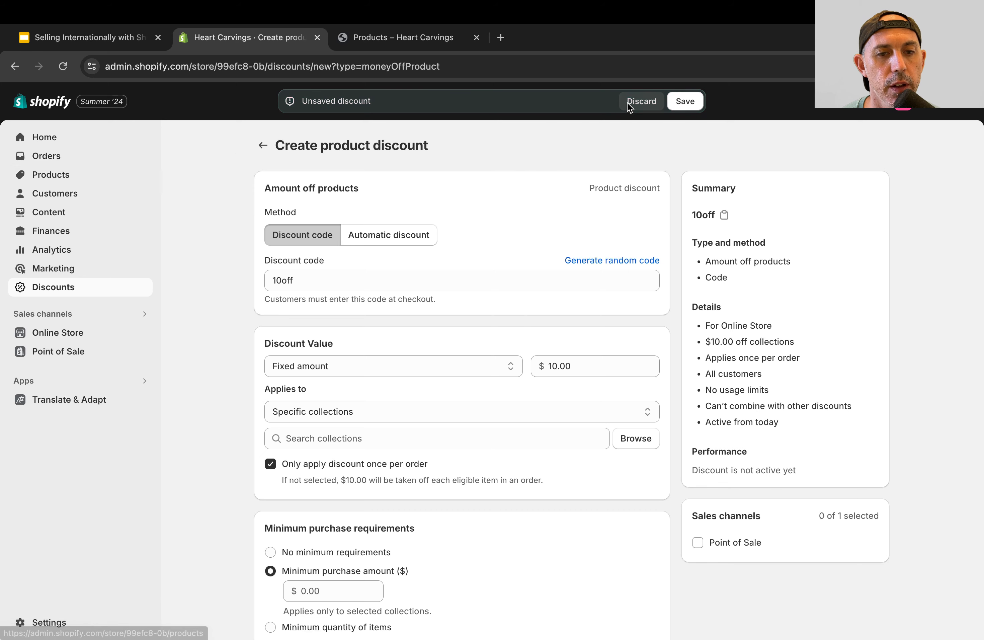
click(640, 103)
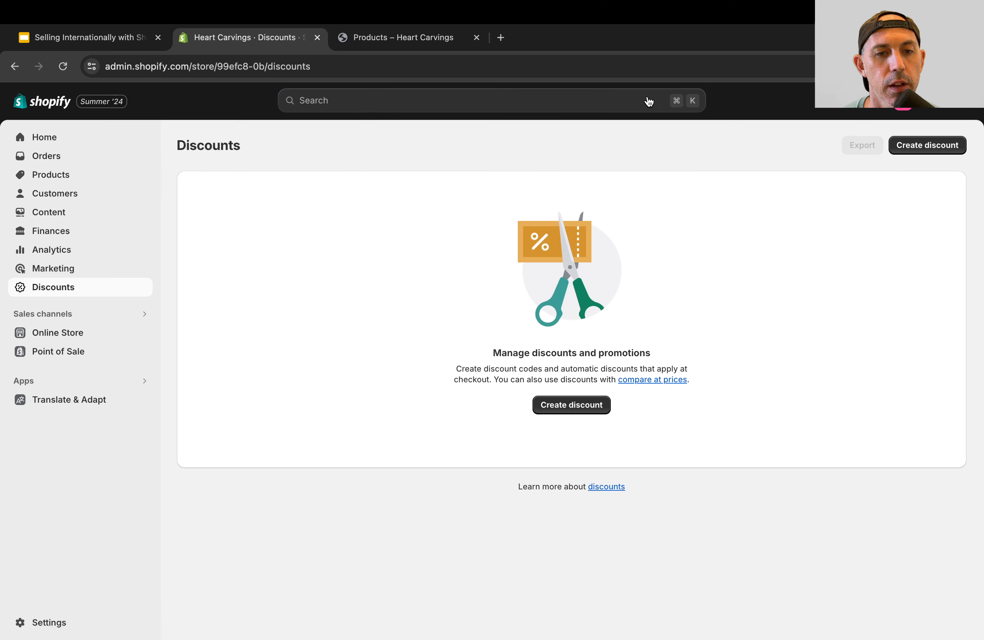
click(80, 195)
click(72, 175)
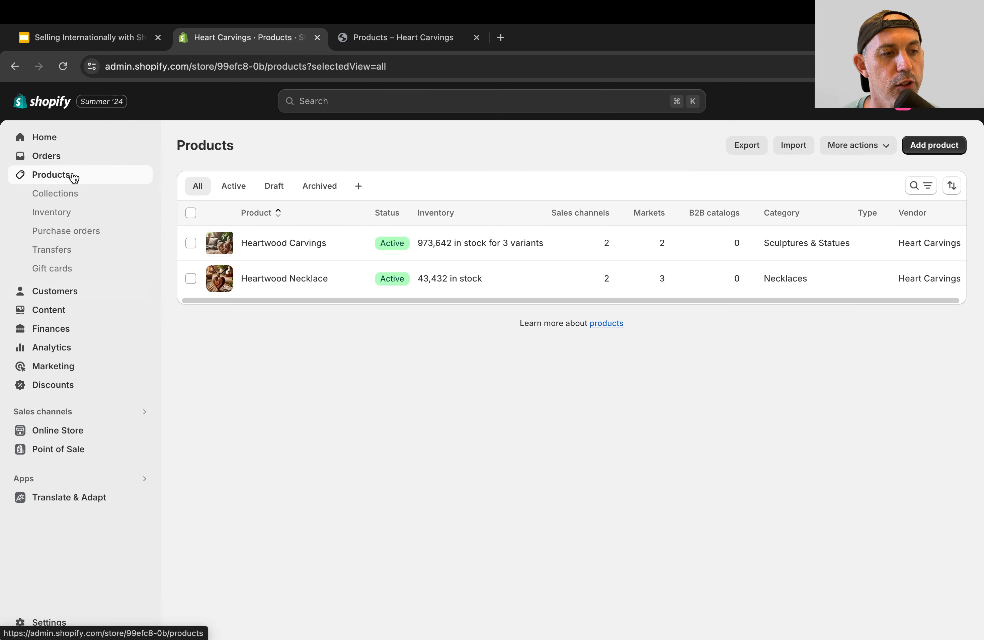
click(79, 269)
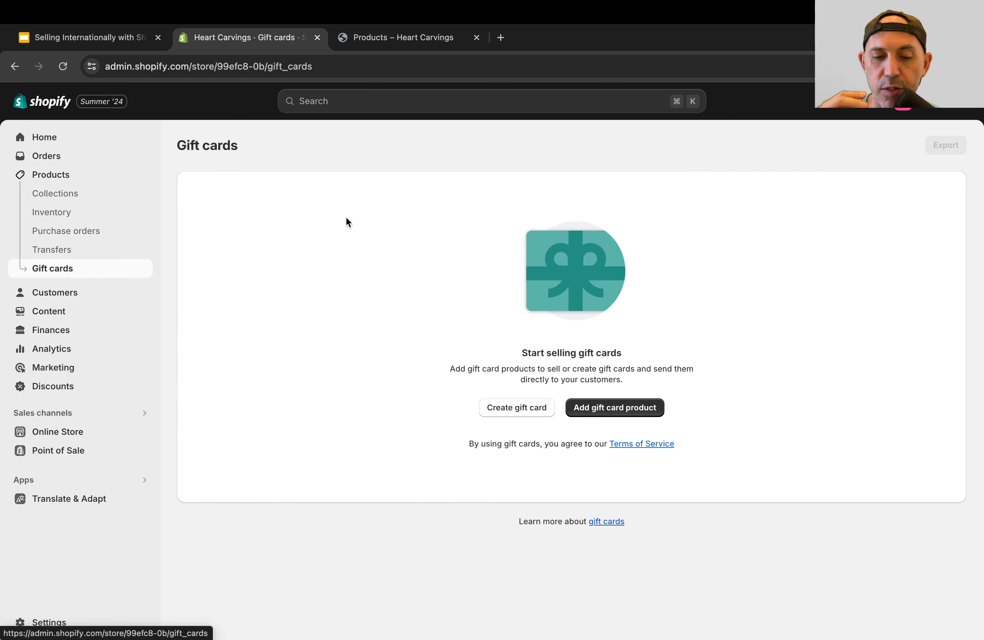
Step: Open the store's general settings, and highlight #11 Orders, Refunds & Customer Service followed by #1 Languages in the Shopify Markets slide
click(58, 622)
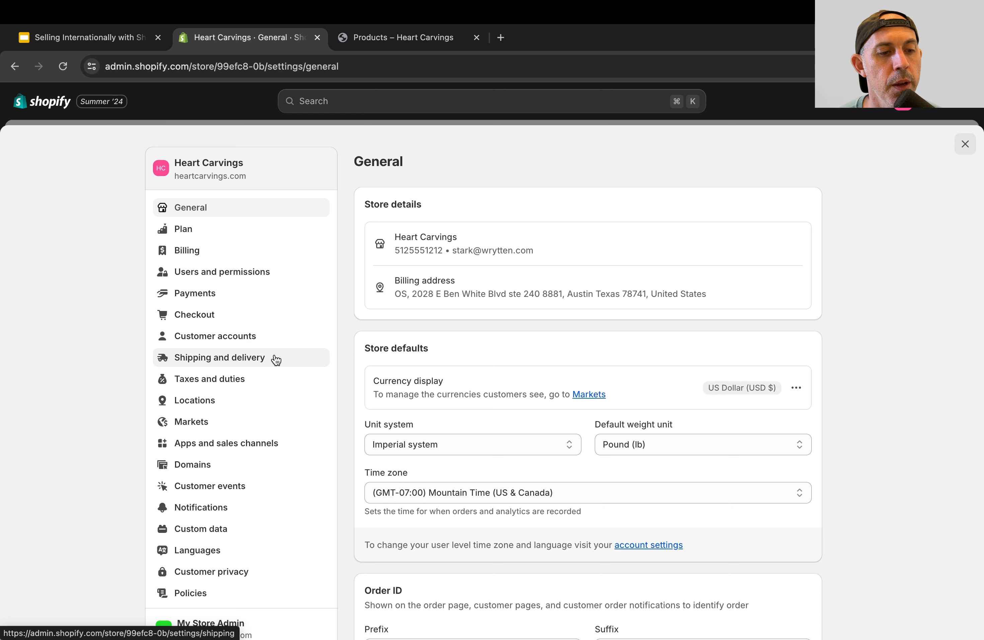
click(126, 34)
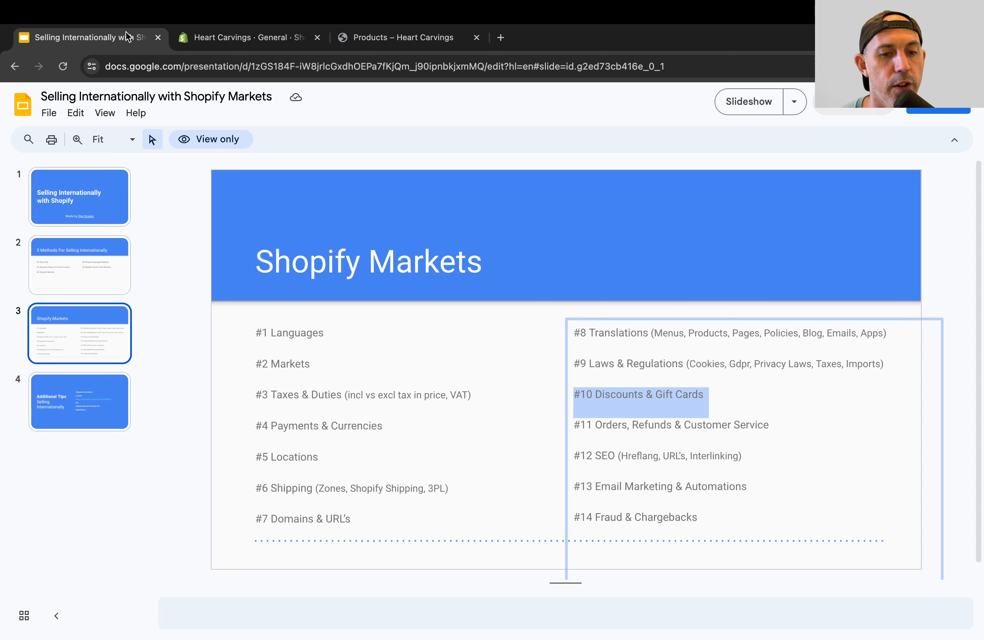
triple_click(700, 423)
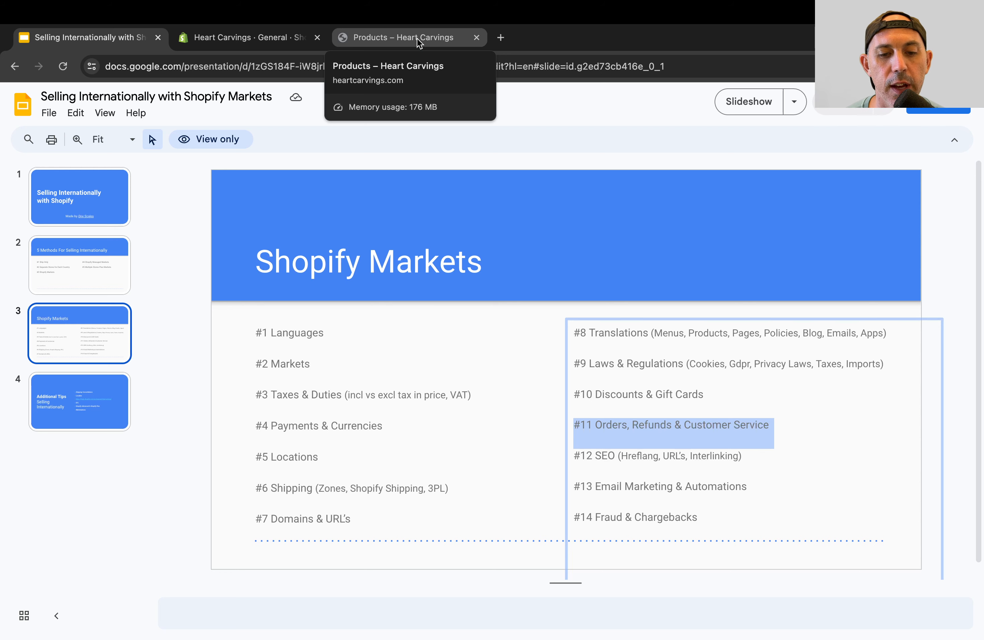
double_click(315, 333)
triple_click(314, 332)
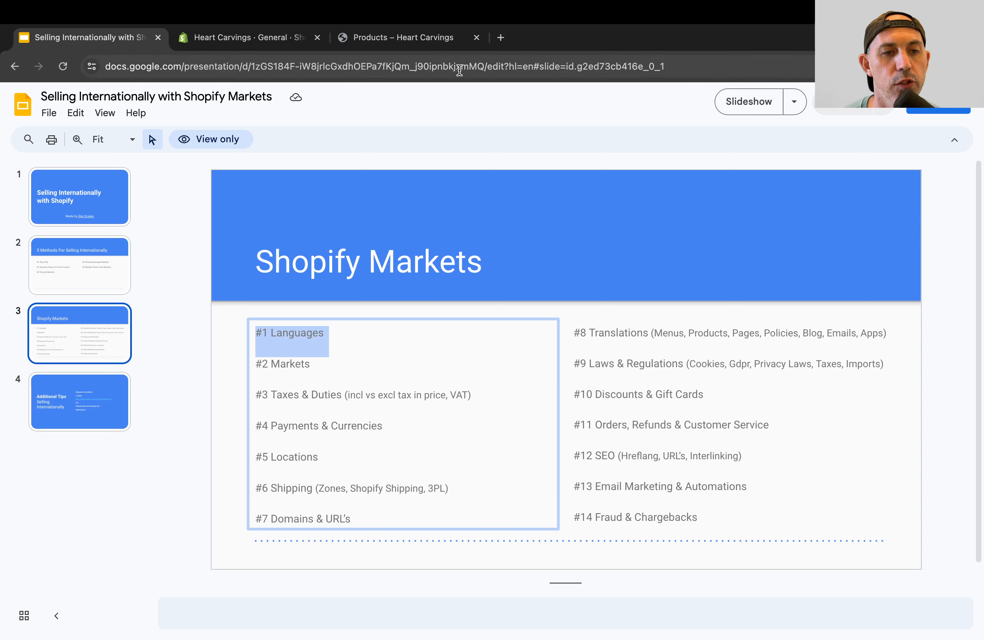
Step: Switch the storefront's home page to Español and open the heartwood necklace's product page
click(432, 40)
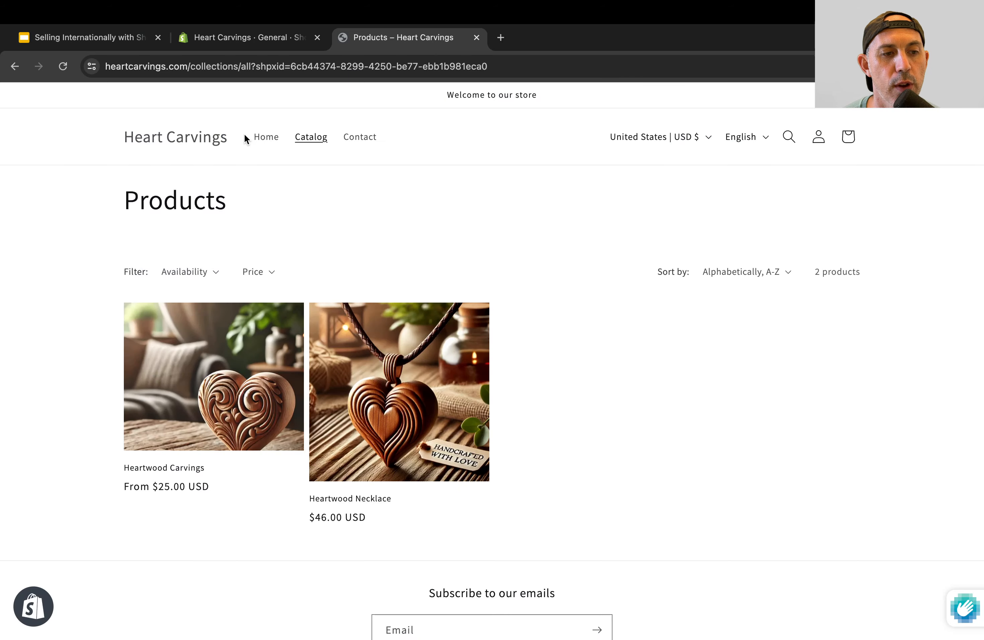
click(222, 139)
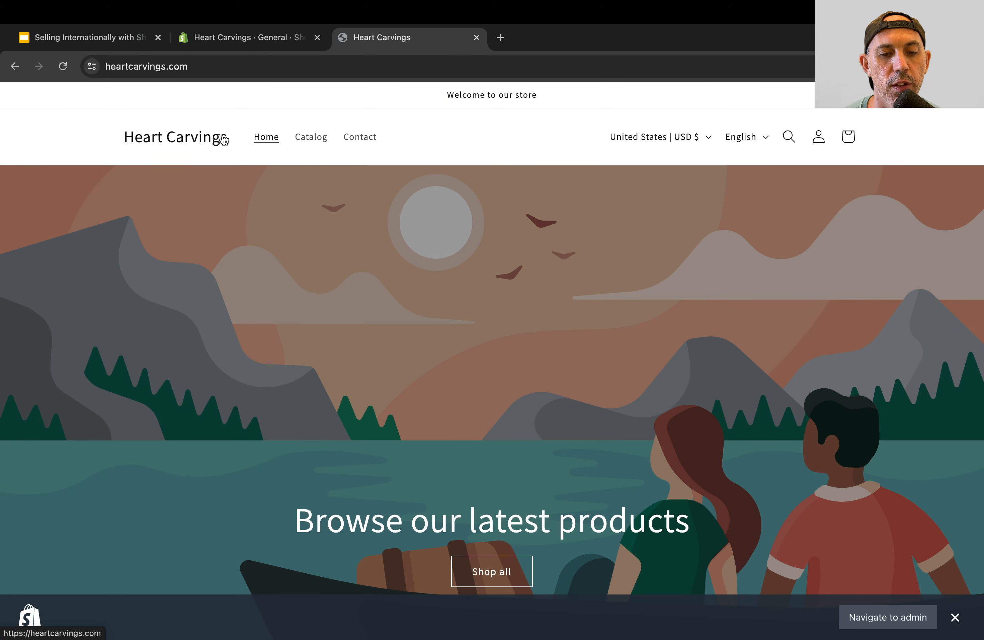
click(693, 138)
click(754, 138)
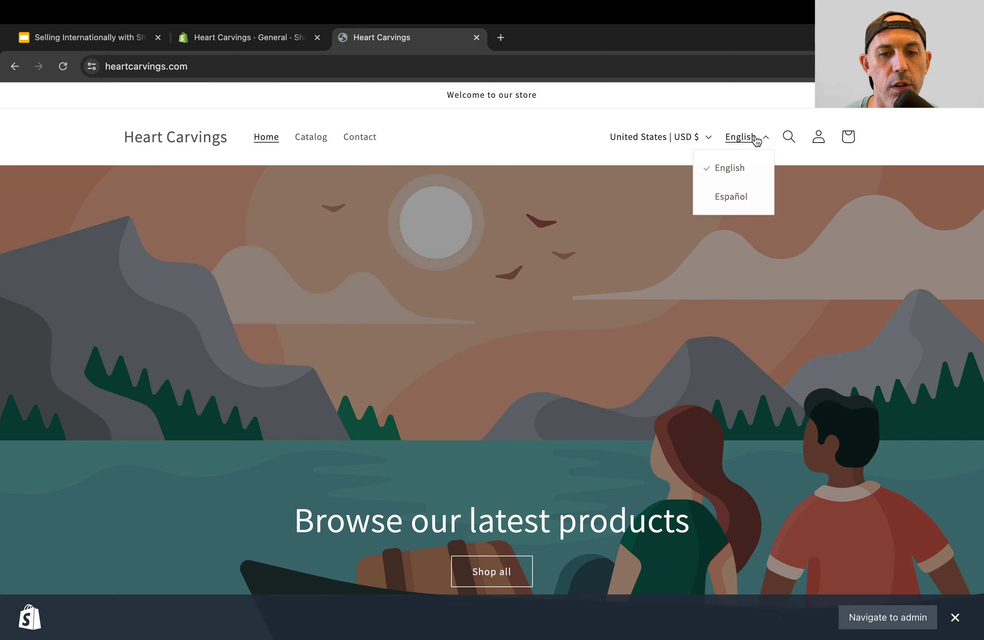
click(735, 198)
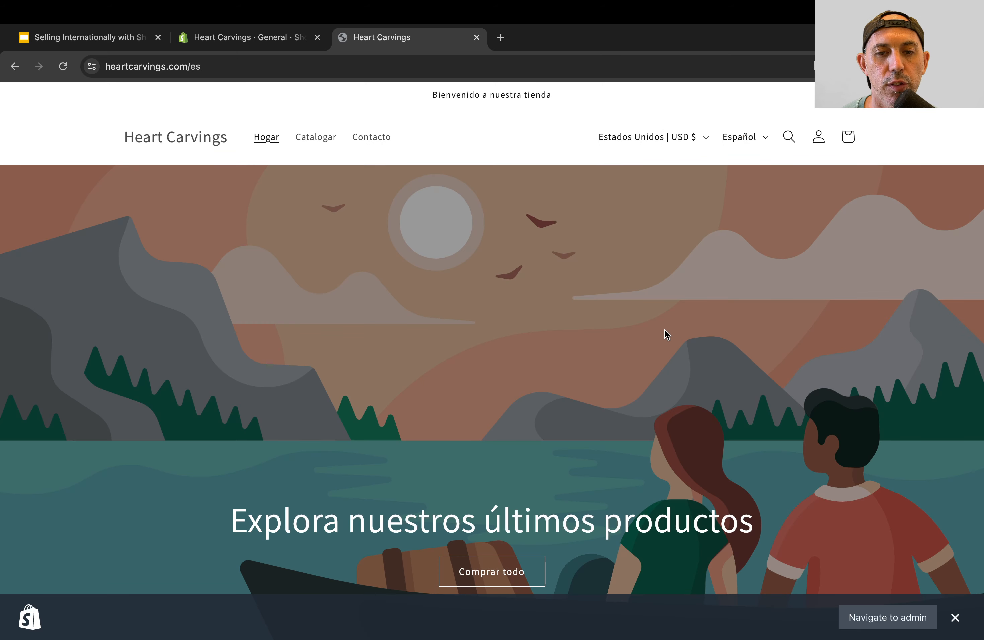
scroll(663, 331, down, 12)
click(352, 254)
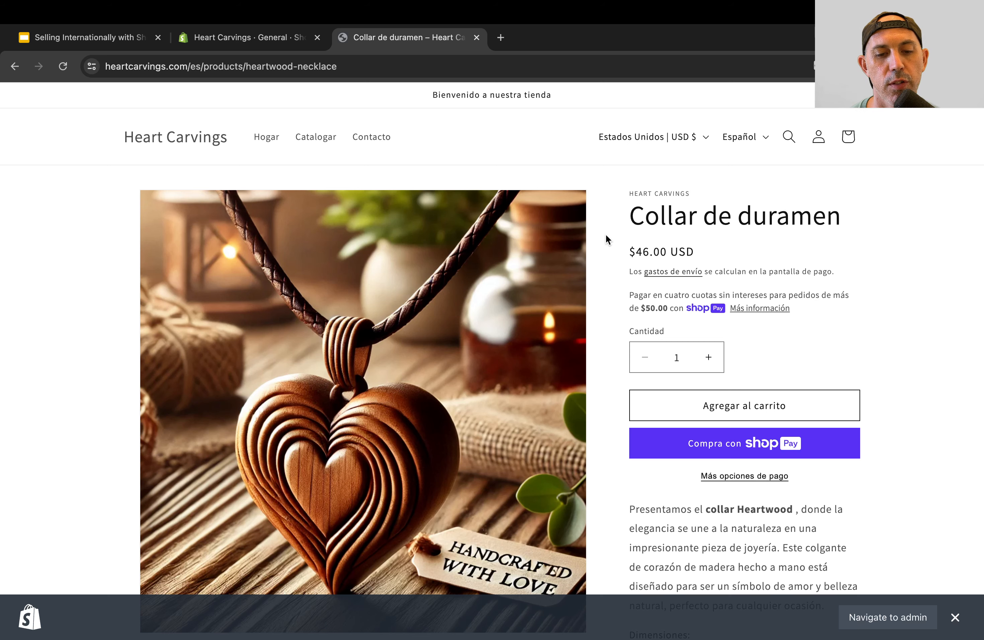
Step: Highlight Orders, Refunds in item #11 of the Shopify Markets slide, and move the highlight to #12 SEO
click(120, 47)
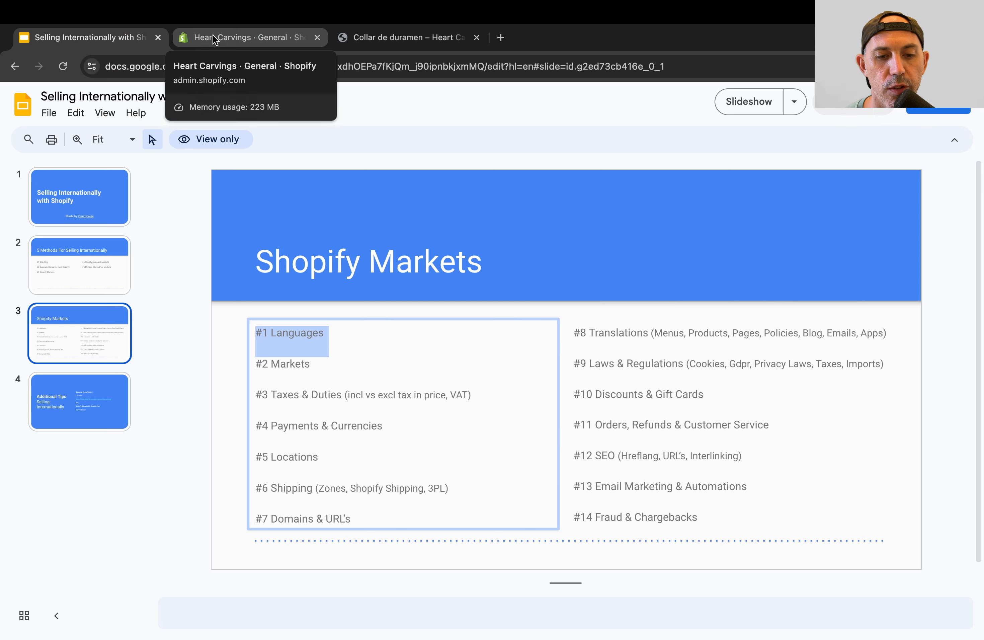
click(214, 39)
click(100, 40)
drag(587, 425, 669, 425)
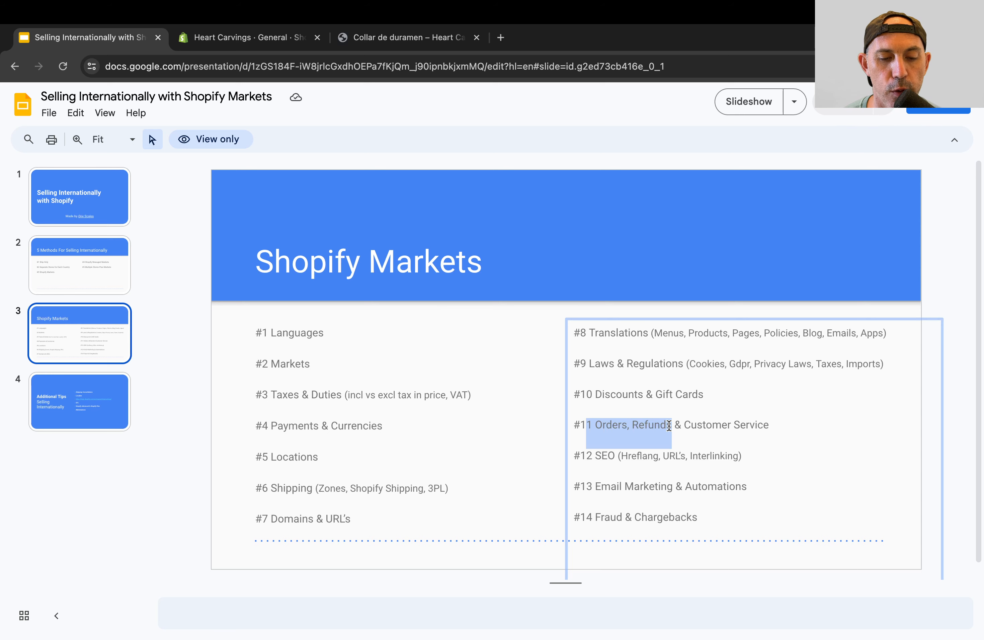
drag(786, 420, 798, 421)
click(798, 421)
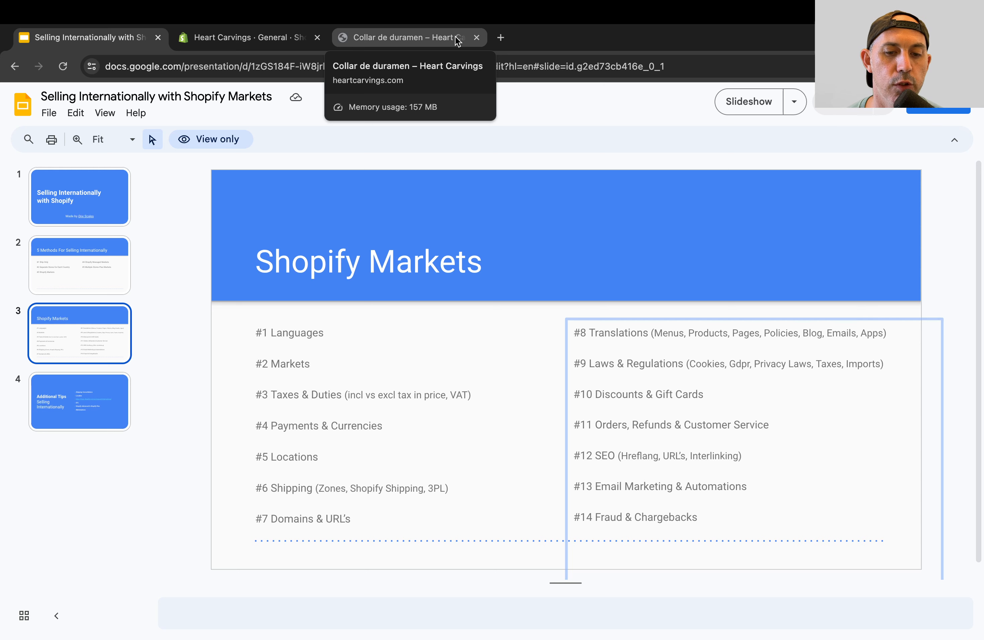
triple_click(697, 451)
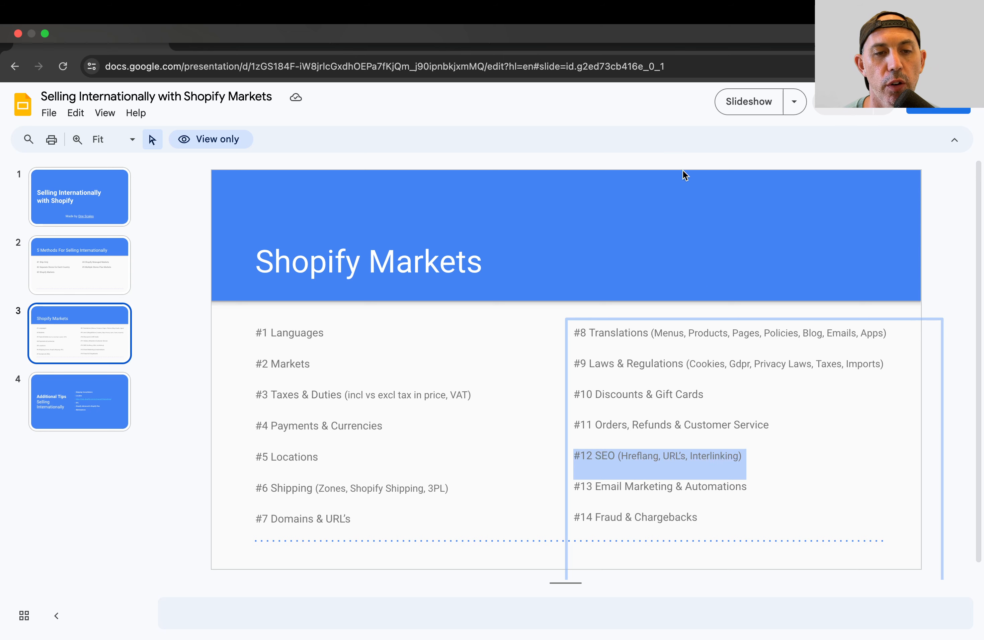
Step: Check the country choices on the storefront's Spanish necklace page, and switch its language to English
click(383, 39)
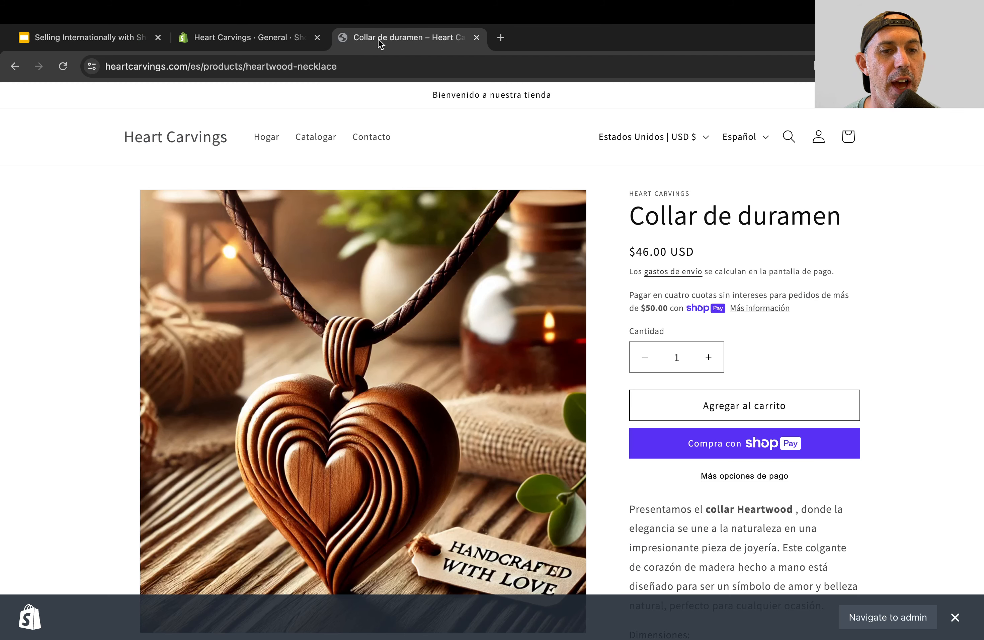
click(681, 136)
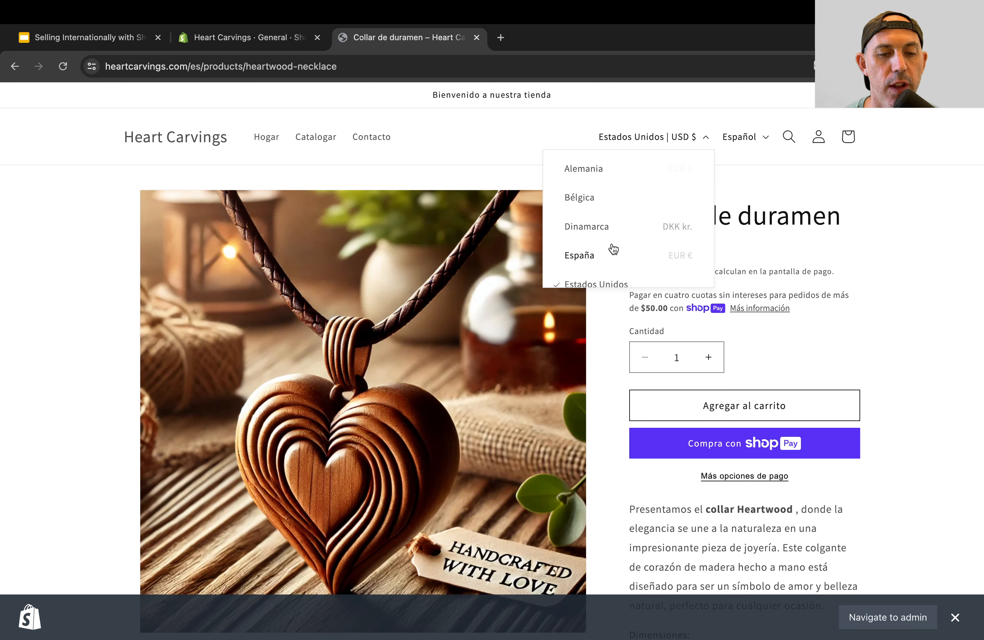
scroll(649, 224, down, 2)
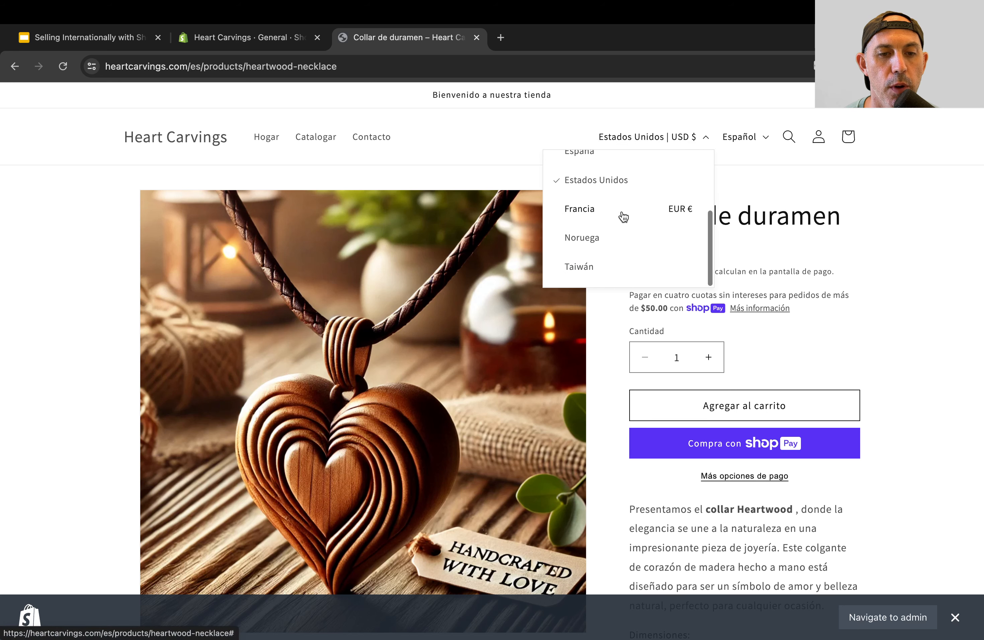
click(740, 137)
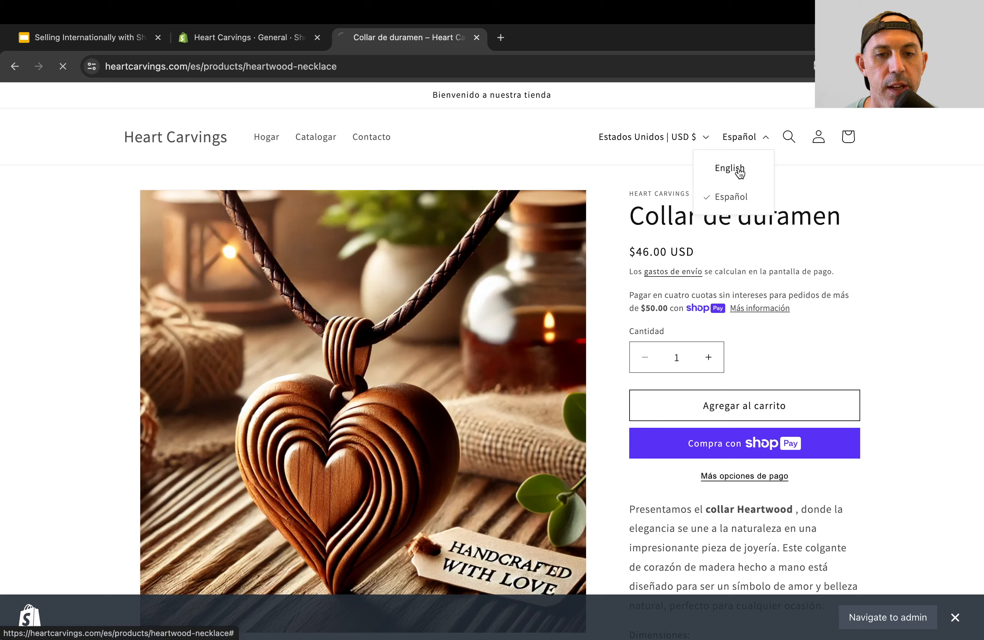
click(736, 168)
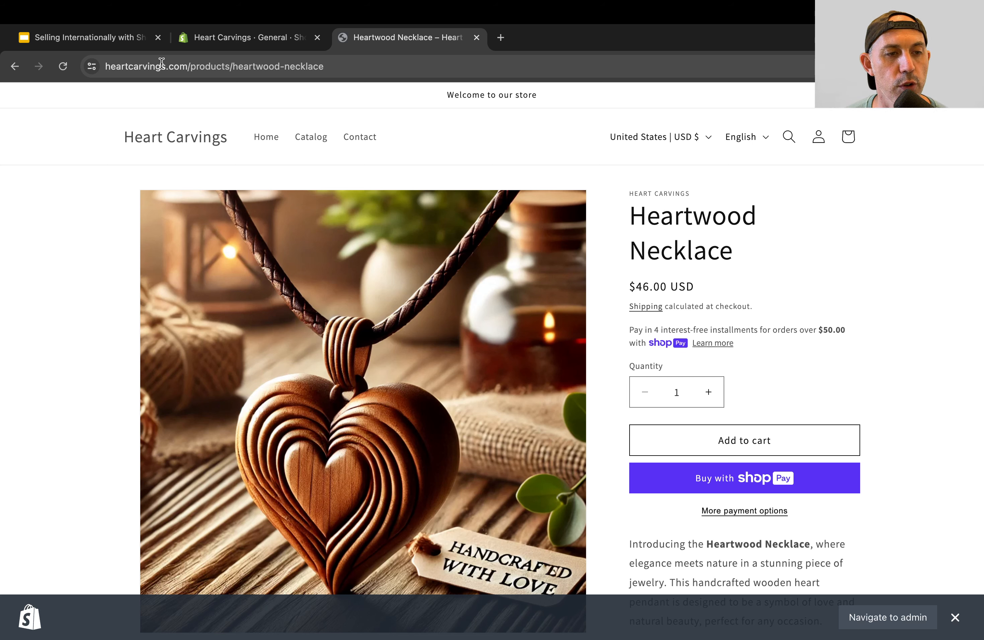
click(111, 36)
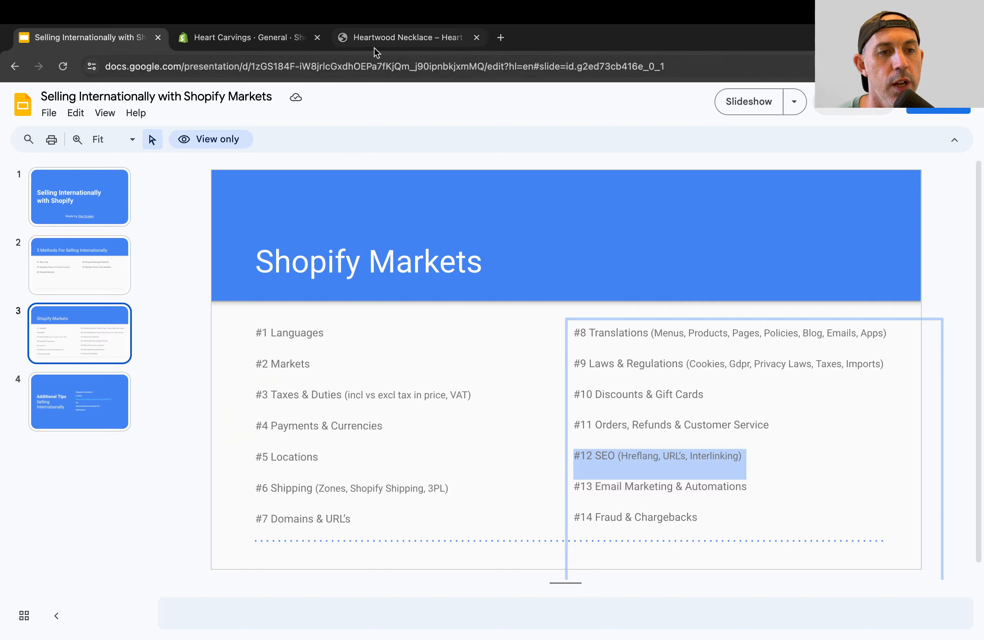
click(382, 44)
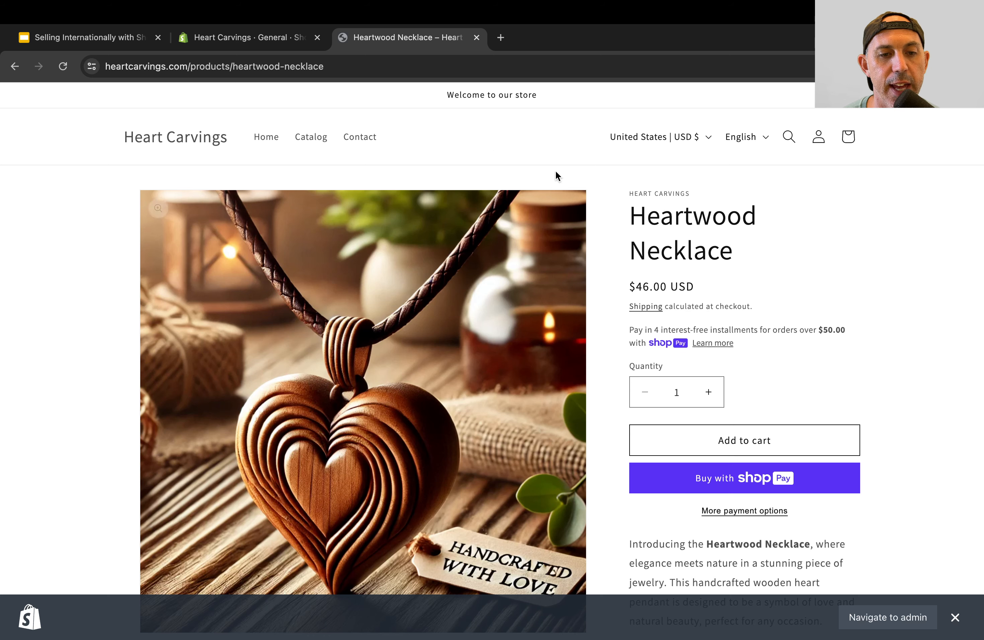
Step: Return to the store admin, leave the settings, and open the Online Store's themes page
click(262, 38)
key(Escape)
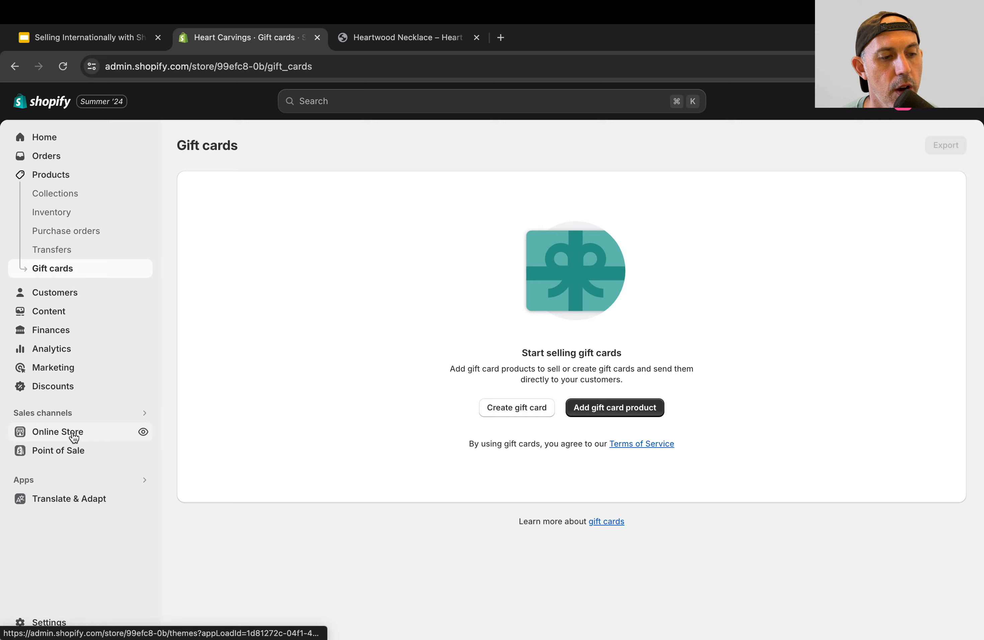
click(72, 432)
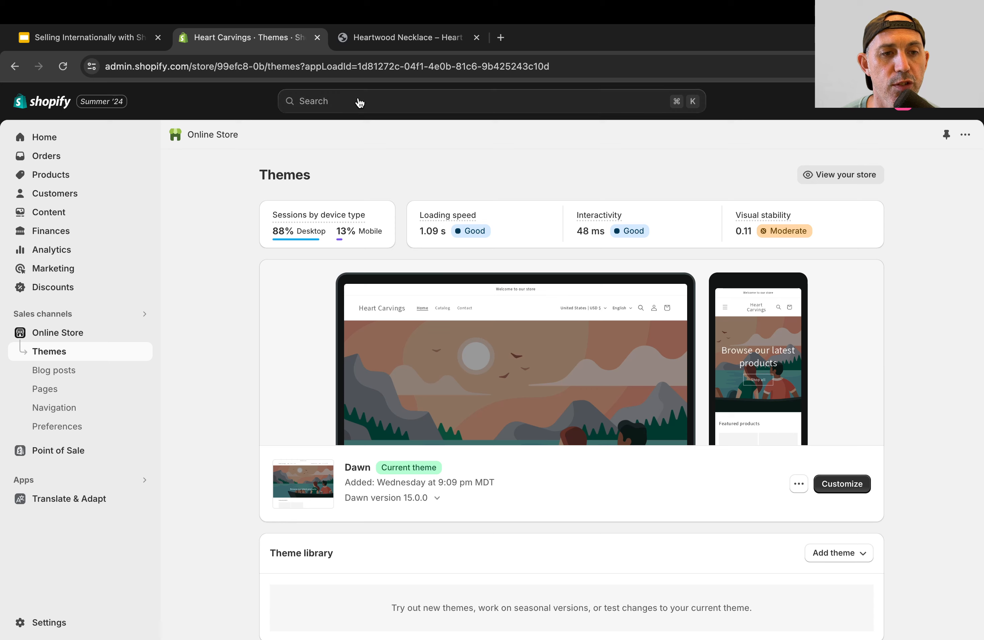
click(145, 37)
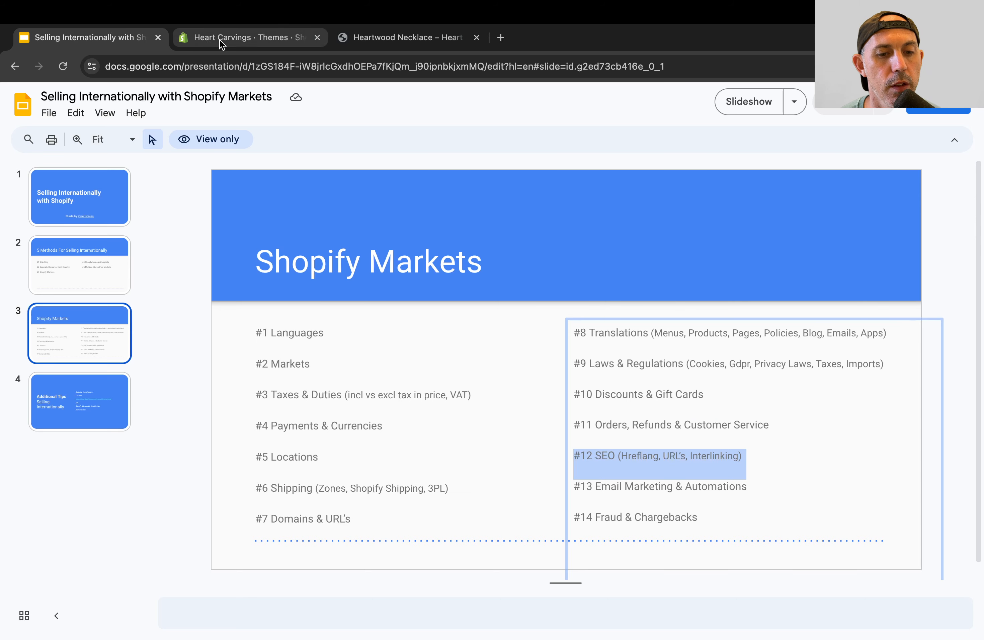
click(235, 40)
Step: Go to the Heart Carvings storefront's home page and open its page source
click(403, 41)
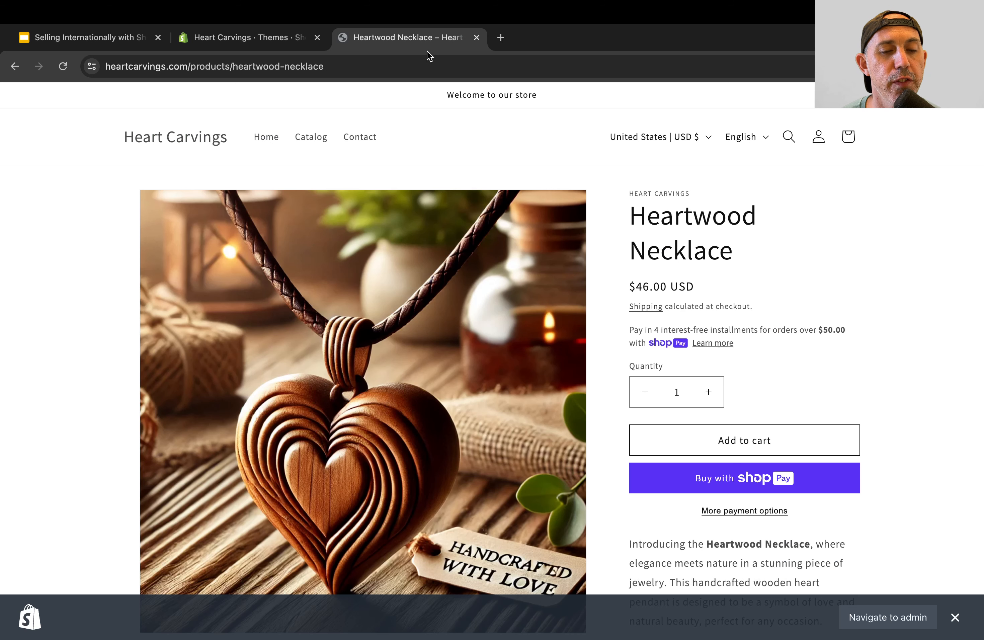
click(176, 137)
right_click(480, 132)
click(570, 340)
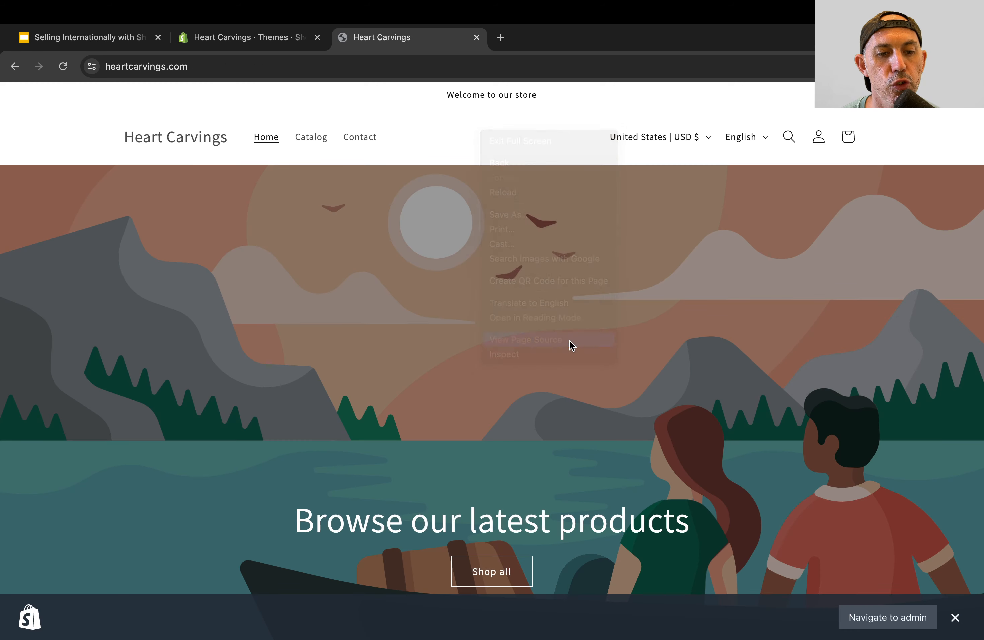
Step: Search the home page's source code for "hreflang" and review the matching link tags
key(super+f)
text(hrefland)
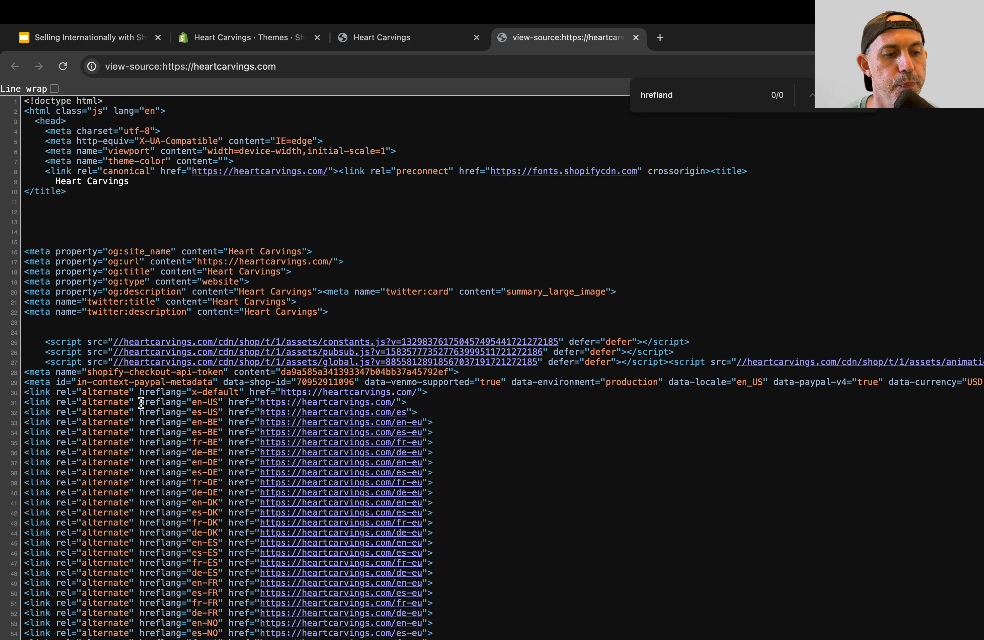
drag(139, 402, 186, 402)
click(696, 94)
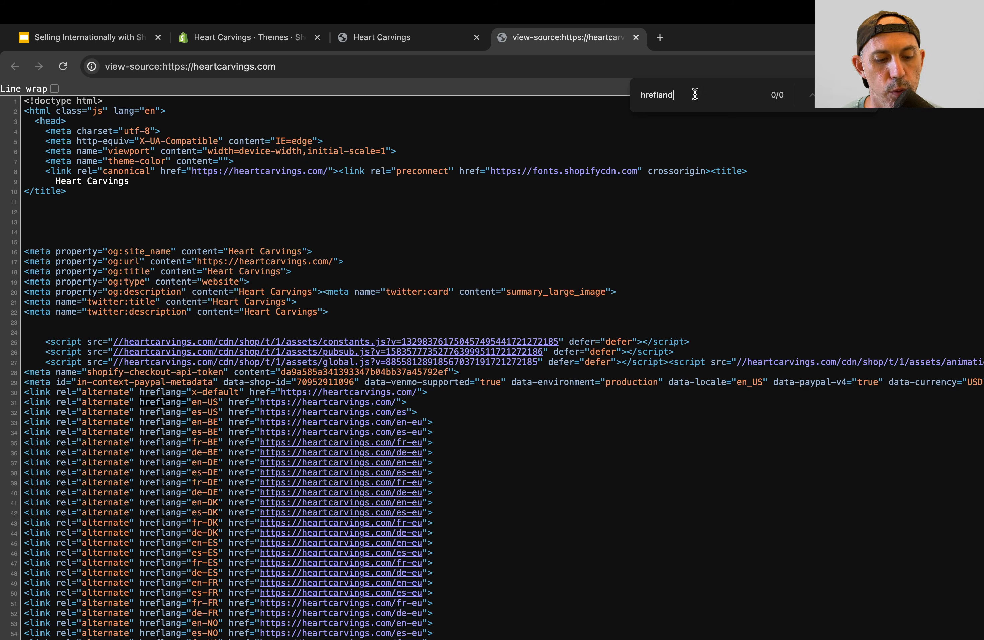
key(BackSpace)
text(g)
scroll(489, 460, down, 3)
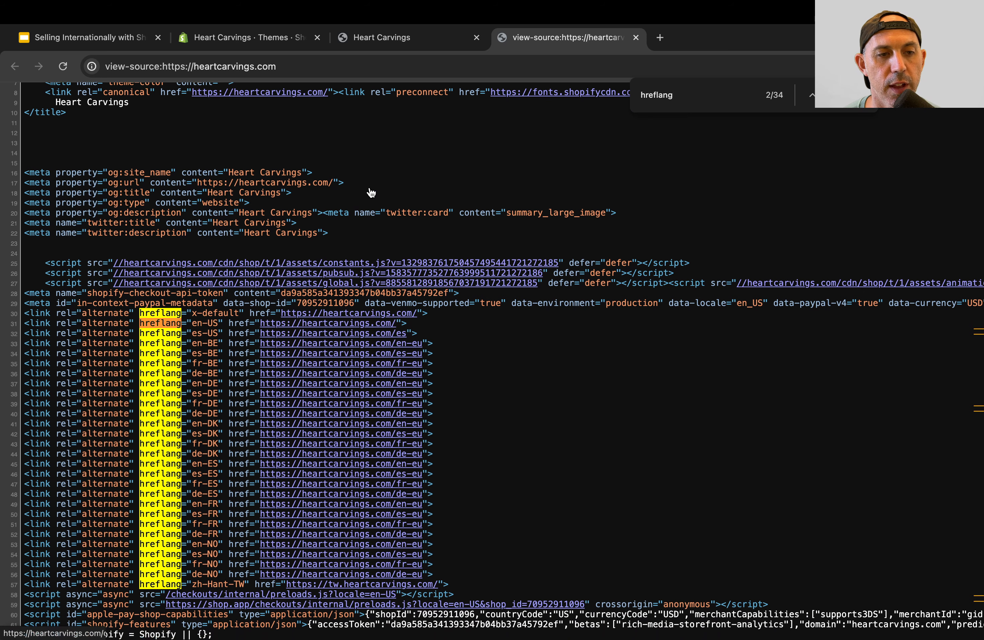
click(384, 38)
click(557, 41)
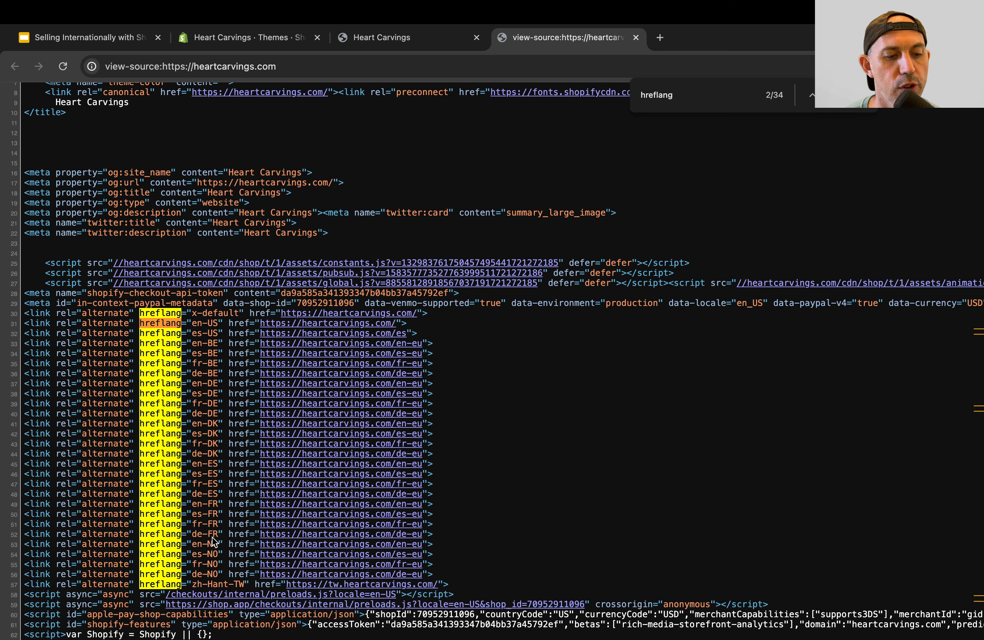
Step: Open the Heartwood Necklace product from the storefront's featured products and view its page source
click(392, 49)
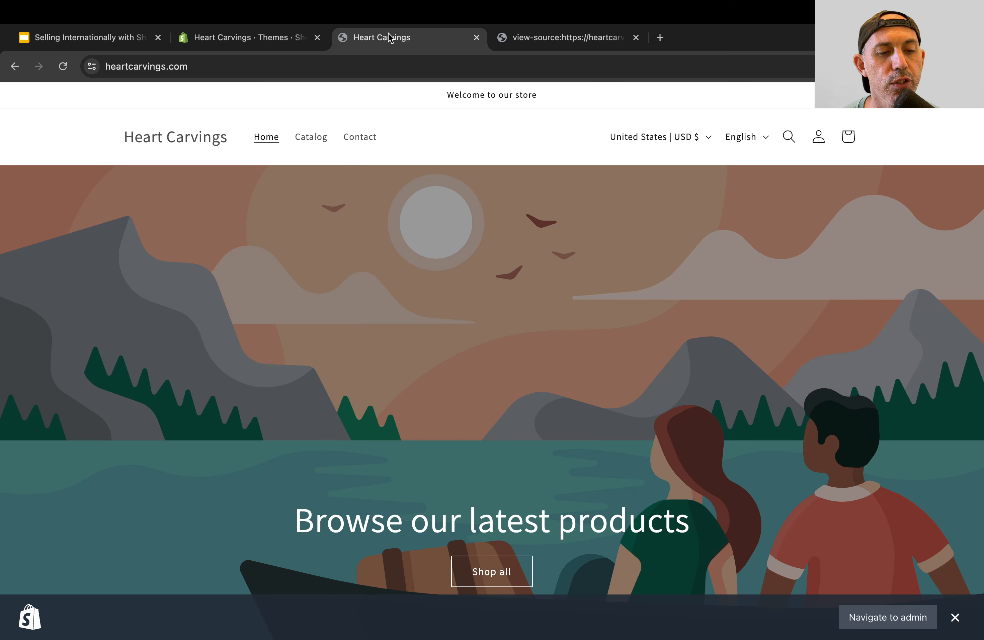
scroll(561, 301, down, 5)
scroll(559, 299, down, 4)
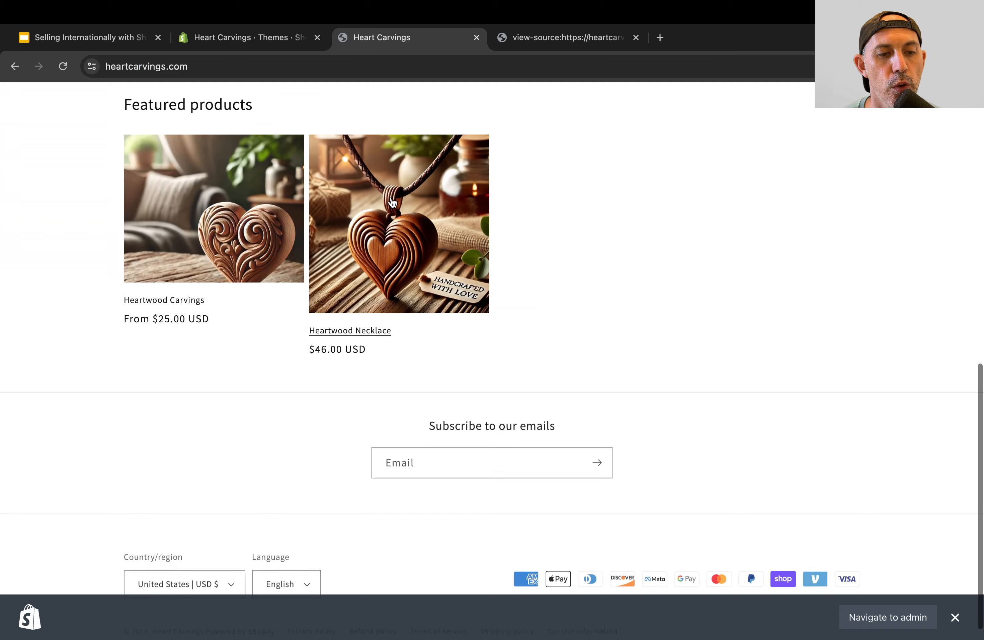
click(391, 202)
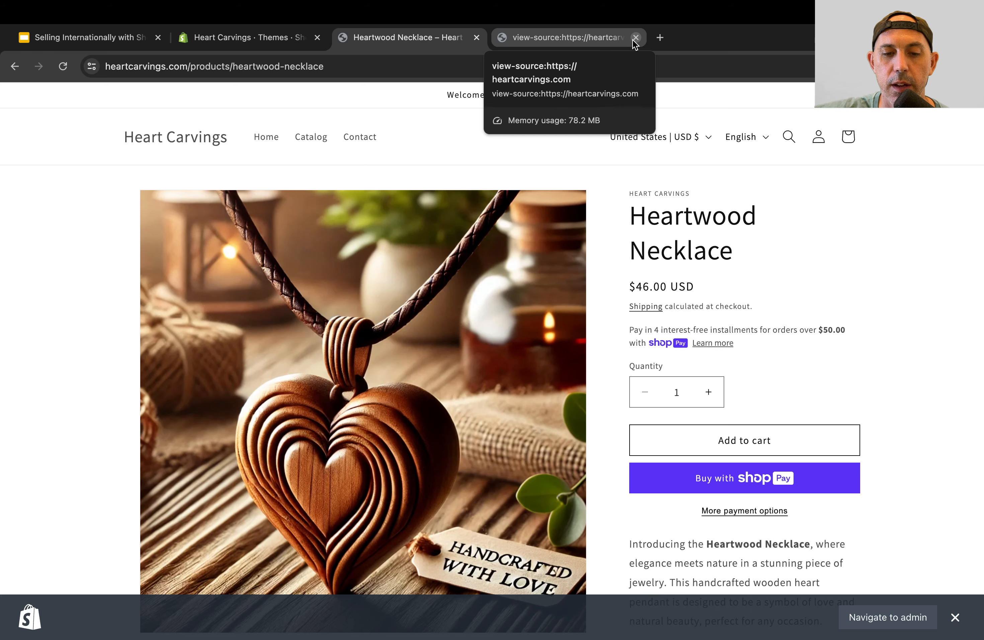
right_click(548, 148)
click(606, 350)
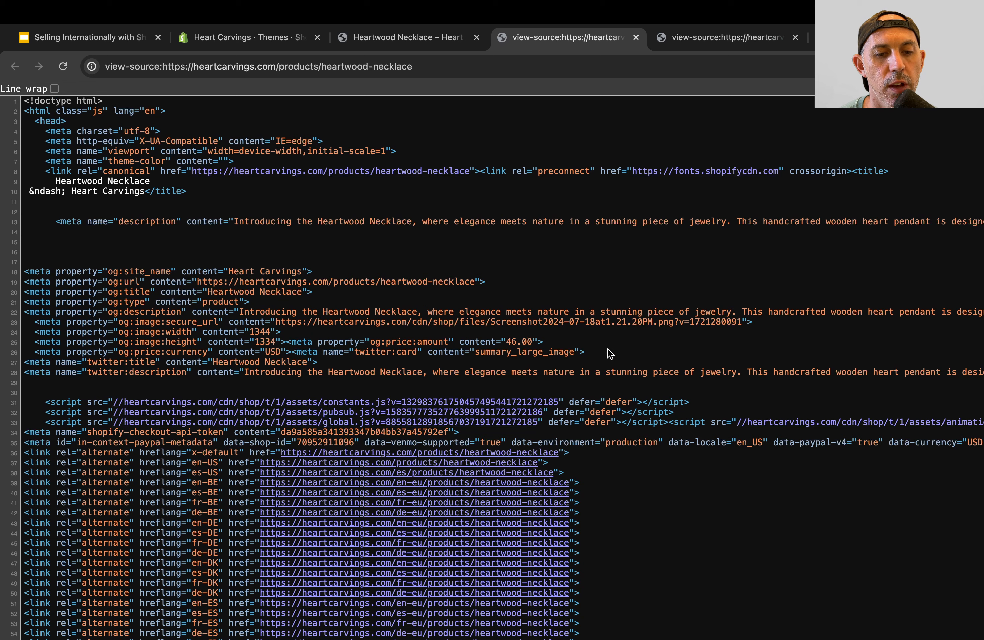
Step: Examine the hreflang alternate links in the necklace page's source, selecting the en-BE through de-DE lines
scroll(615, 415, down, 3)
scroll(615, 437, down, 4)
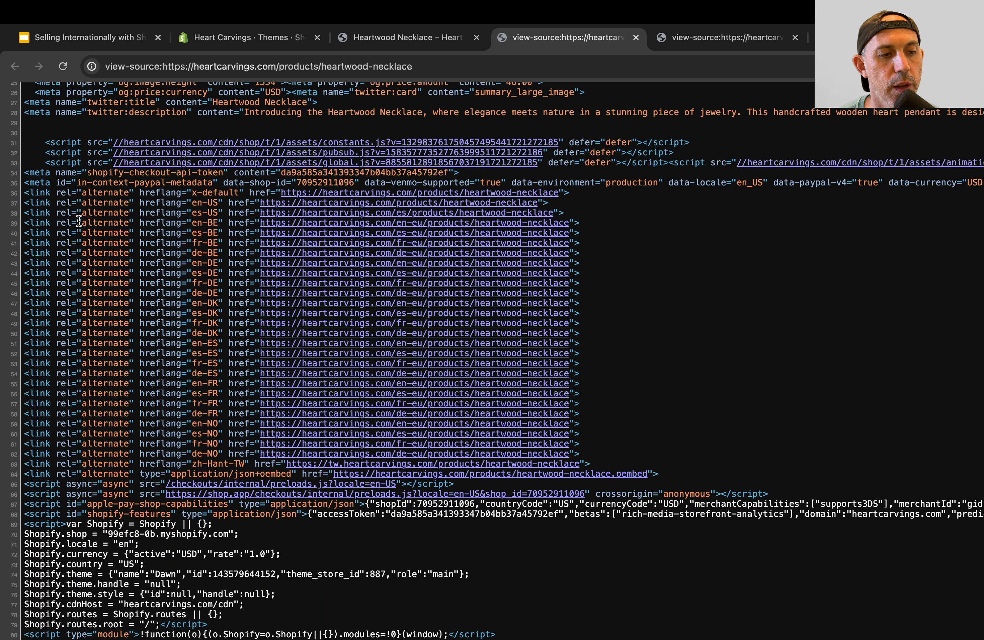
drag(73, 222, 249, 277)
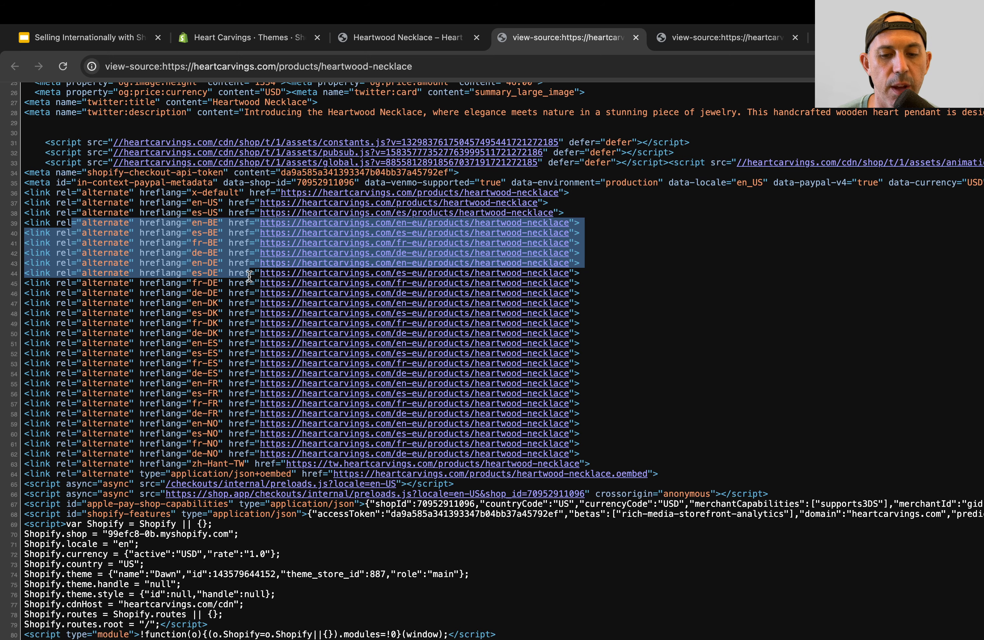
click(249, 277)
drag(103, 223, 244, 293)
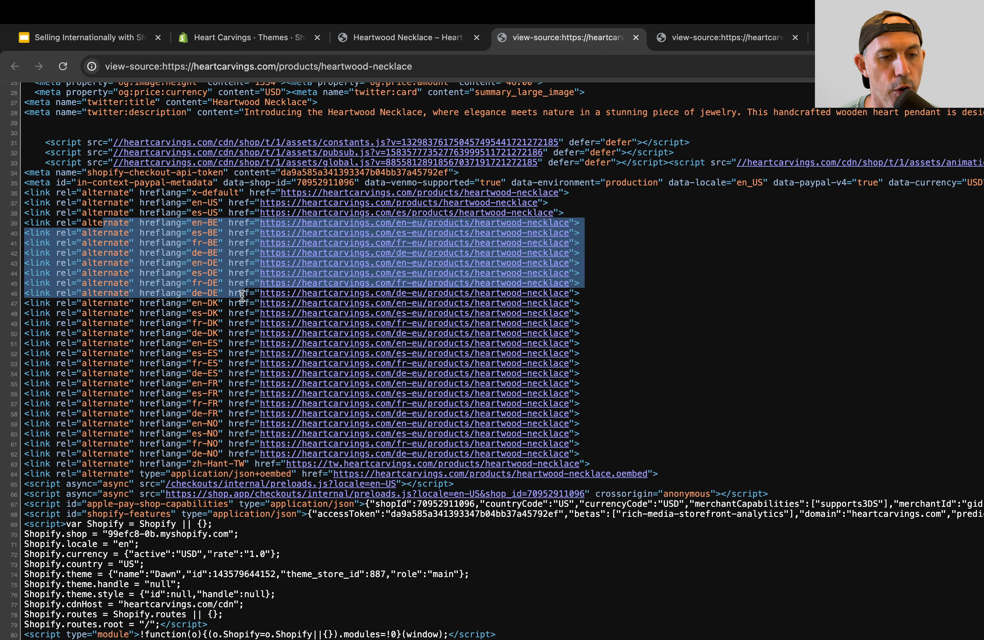
Step: Return to the Shopify Markets slide and highlight Interlinking in item #12 SEO
click(216, 38)
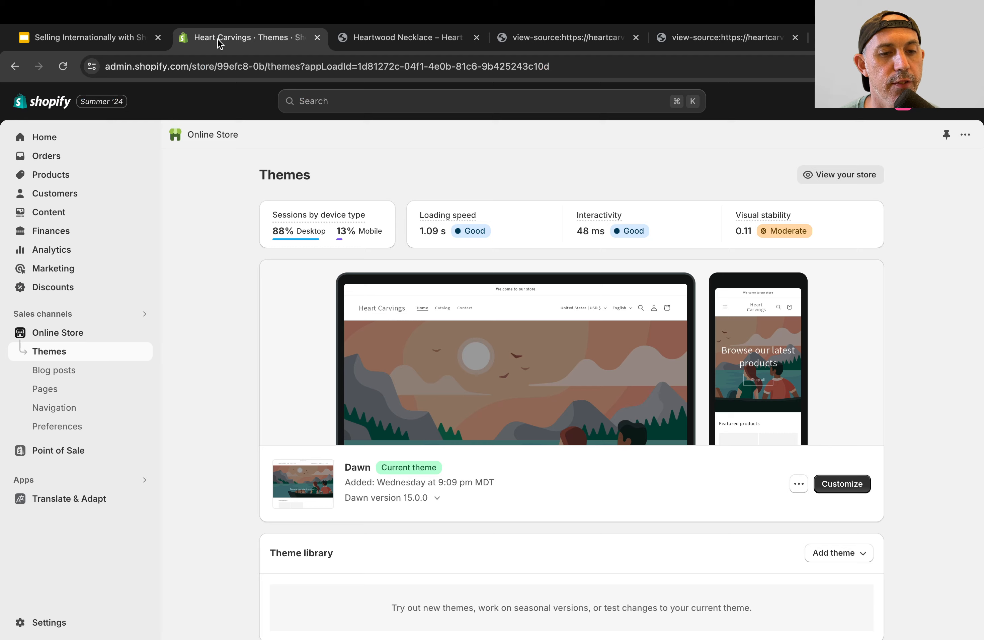
click(90, 37)
drag(690, 455, 741, 453)
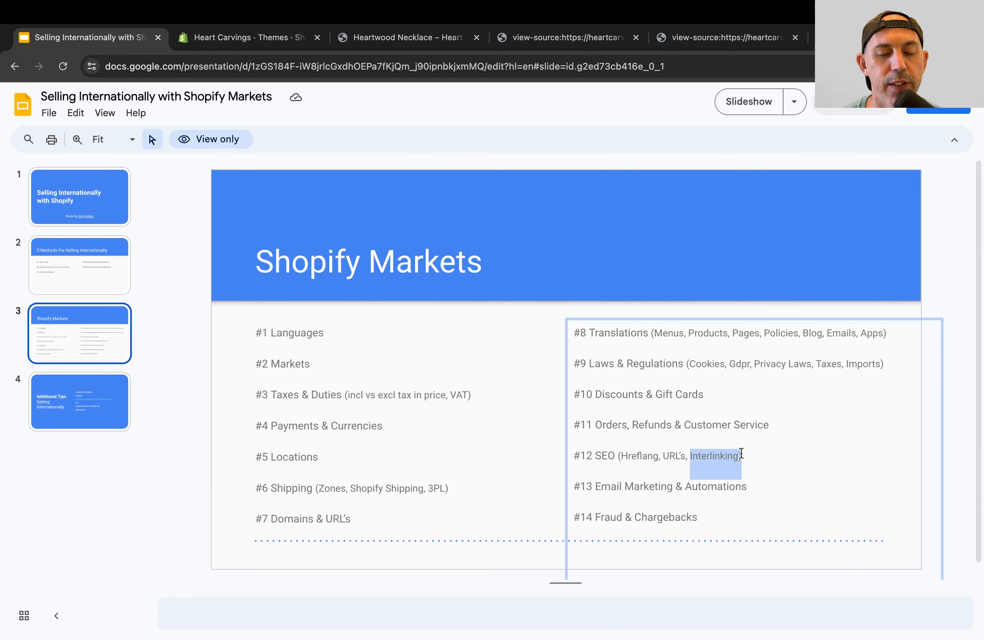
Step: Dismiss the admin bar on the storefront's necklace page, and check the footer links and country choices
click(395, 25)
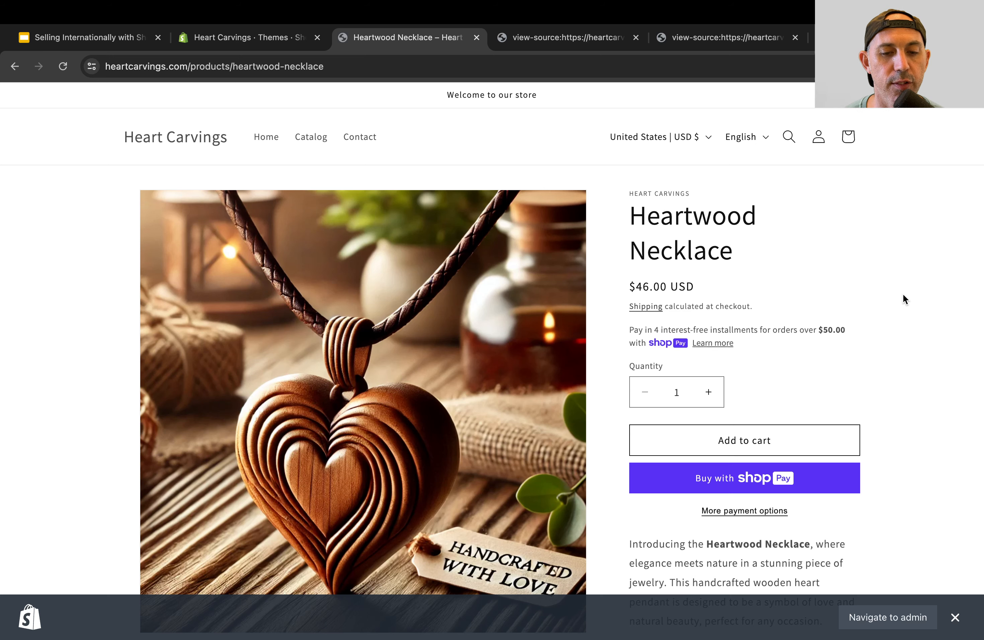
click(954, 617)
scroll(927, 504, down, 15)
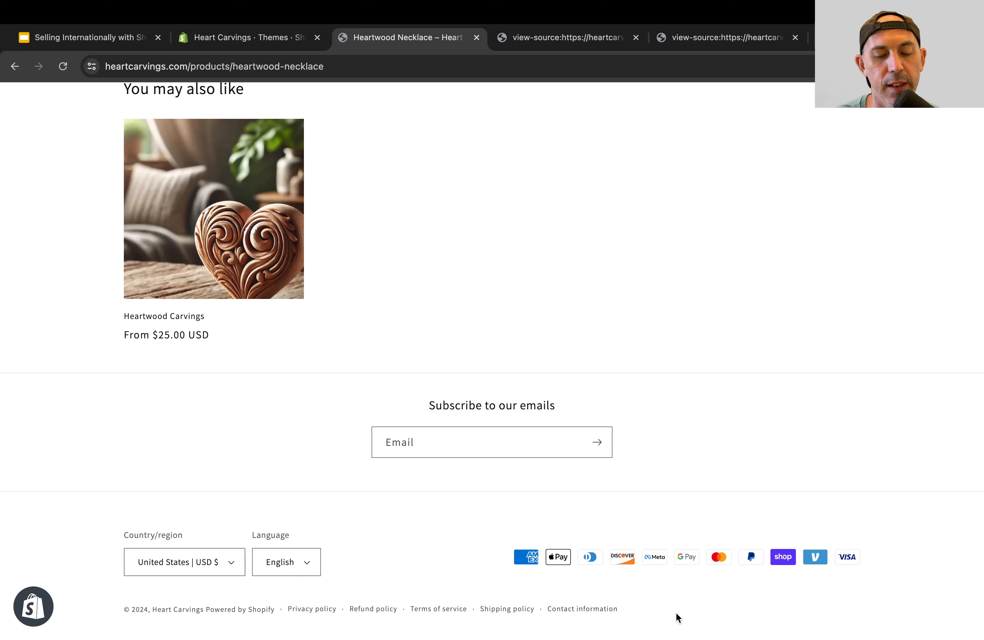
scroll(562, 411, up, 20)
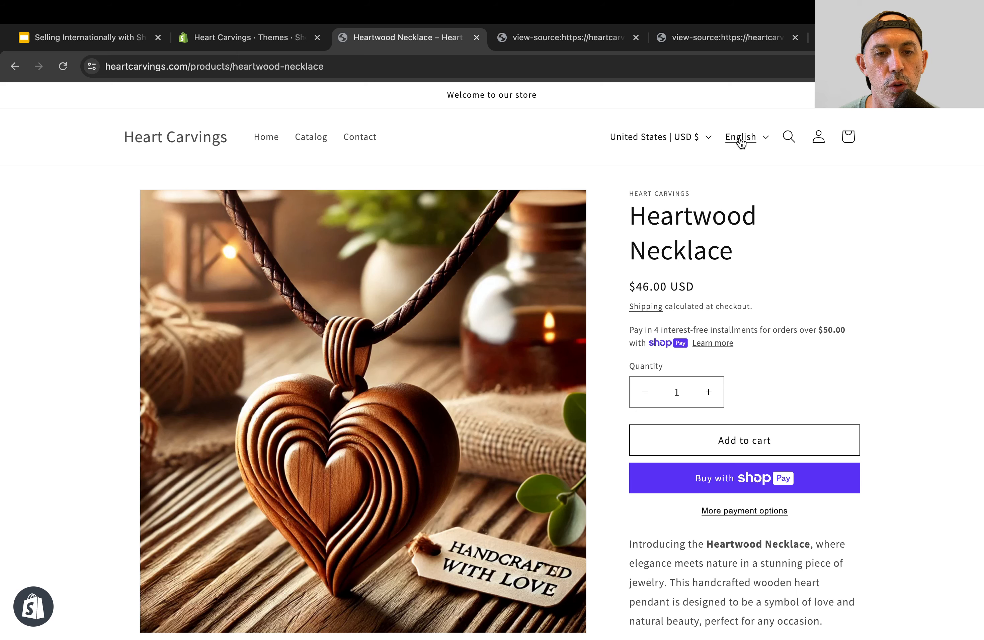
click(693, 136)
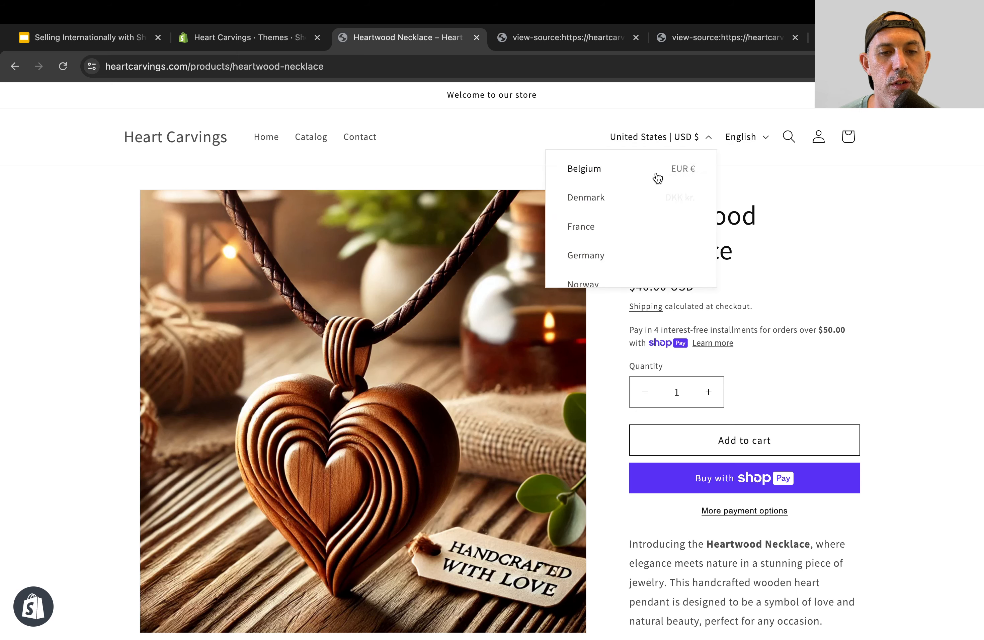
click(951, 195)
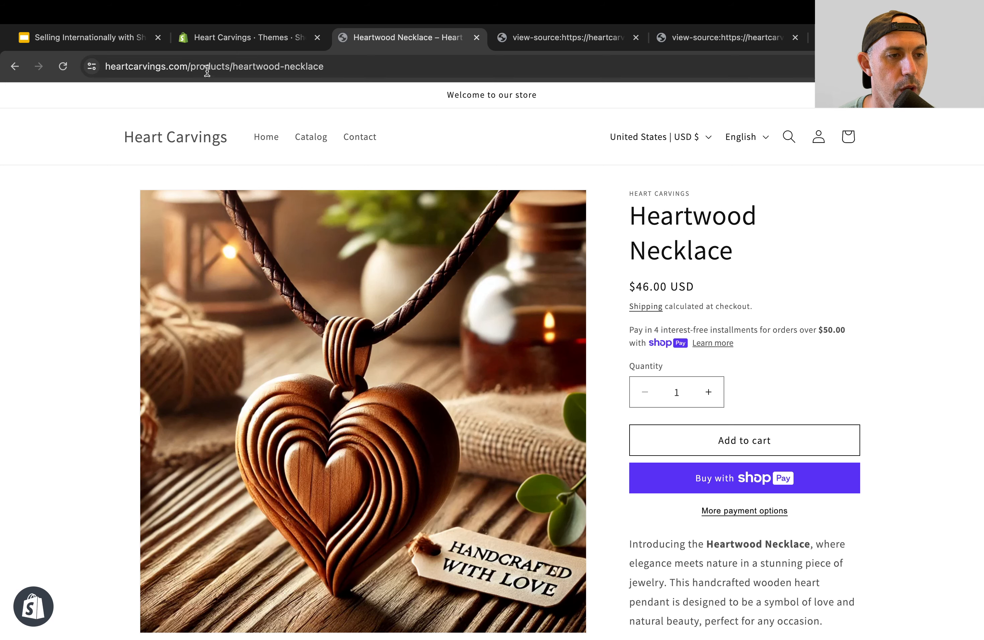
Step: Highlight #12 SEO in the Shopify Markets slide, and move the highlight to #13 Email Marketing & Automations
click(83, 37)
triple_click(648, 454)
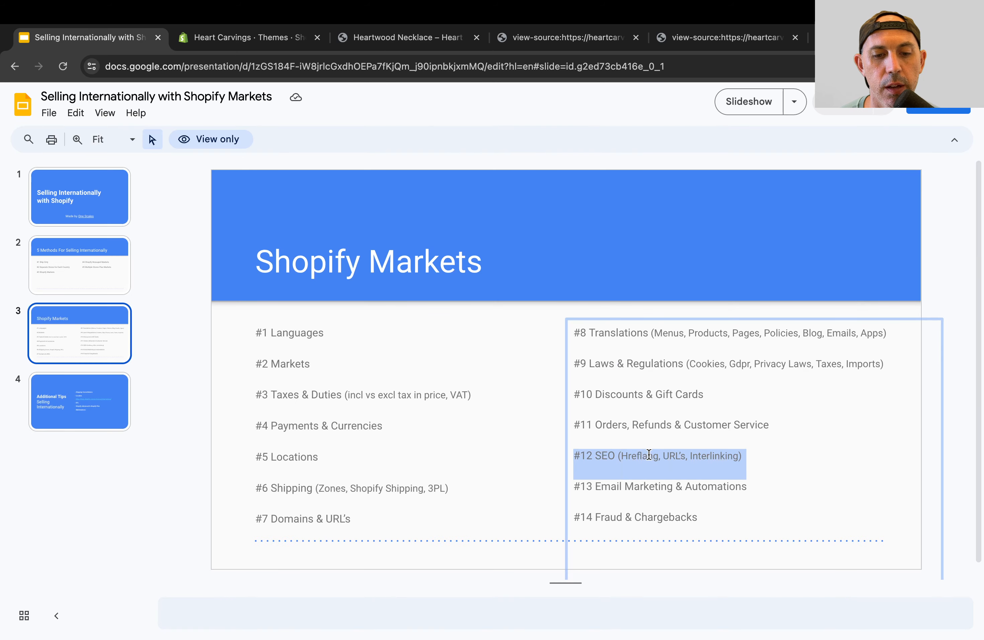
triple_click(788, 454)
click(790, 456)
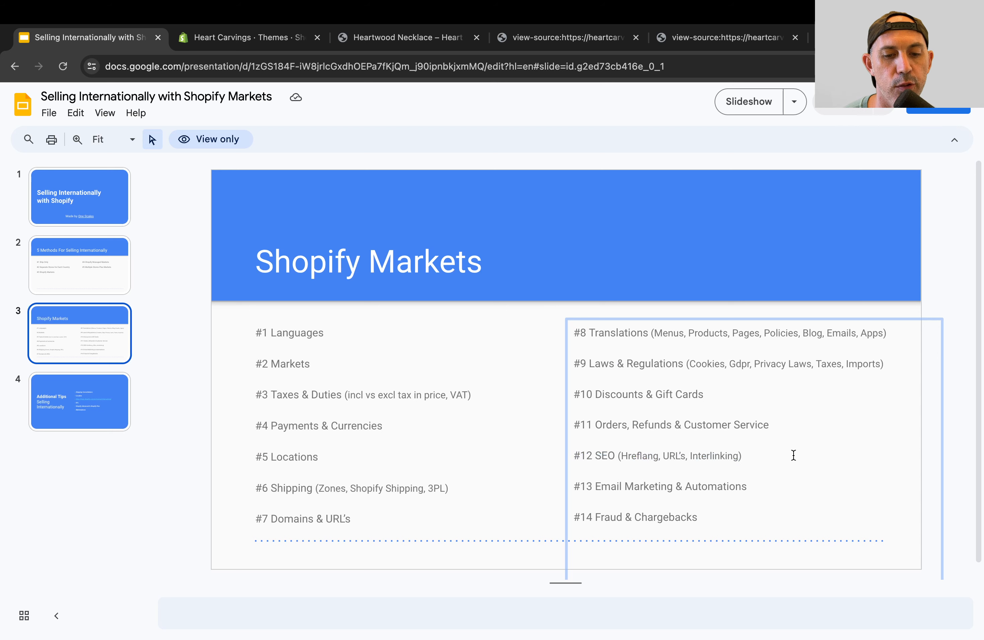
triple_click(740, 485)
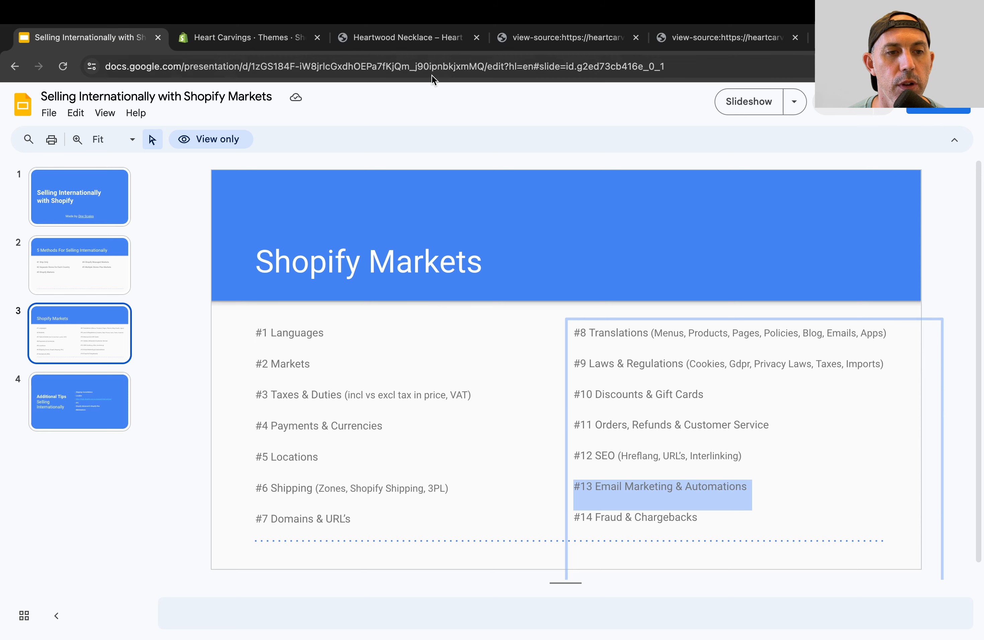
Step: Search the Shopify App Store for "email" apps from the store admin
click(248, 46)
click(93, 481)
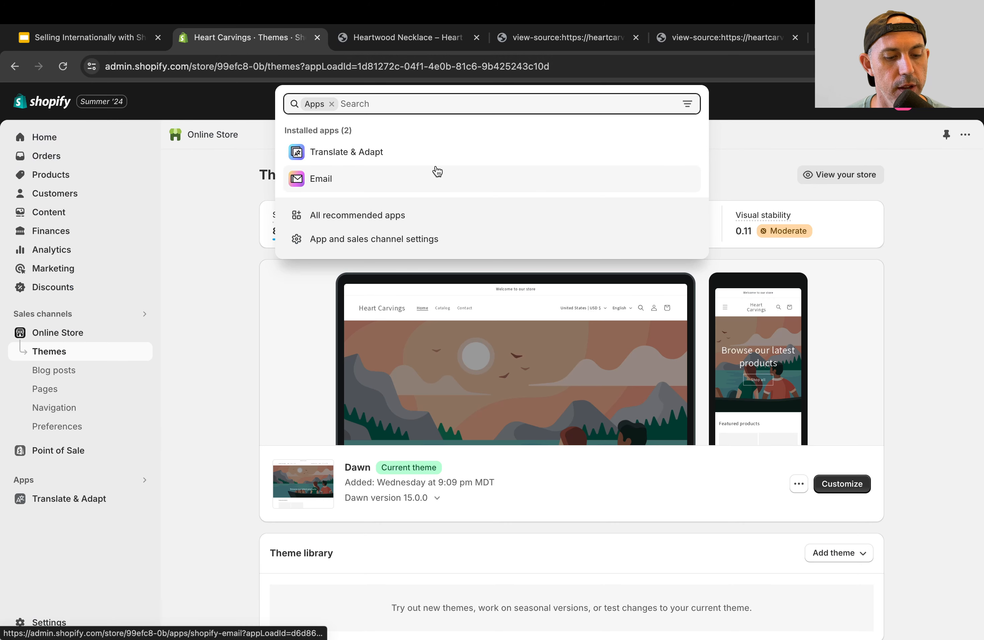
text(email)
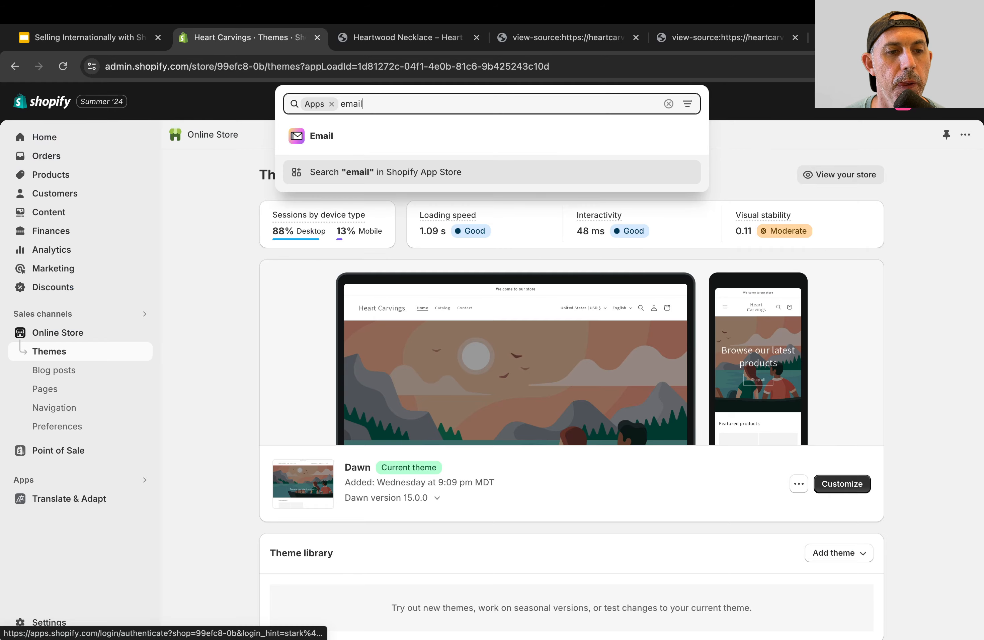
click(437, 170)
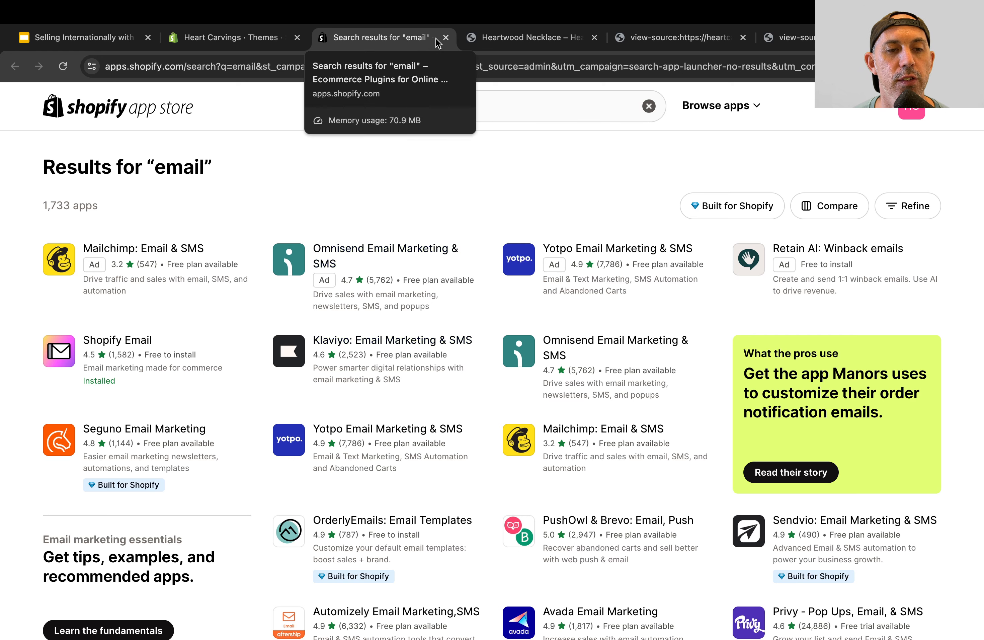
Step: Look at the email subscription form at the foot of the necklace page, and close the App Store search results
click(253, 41)
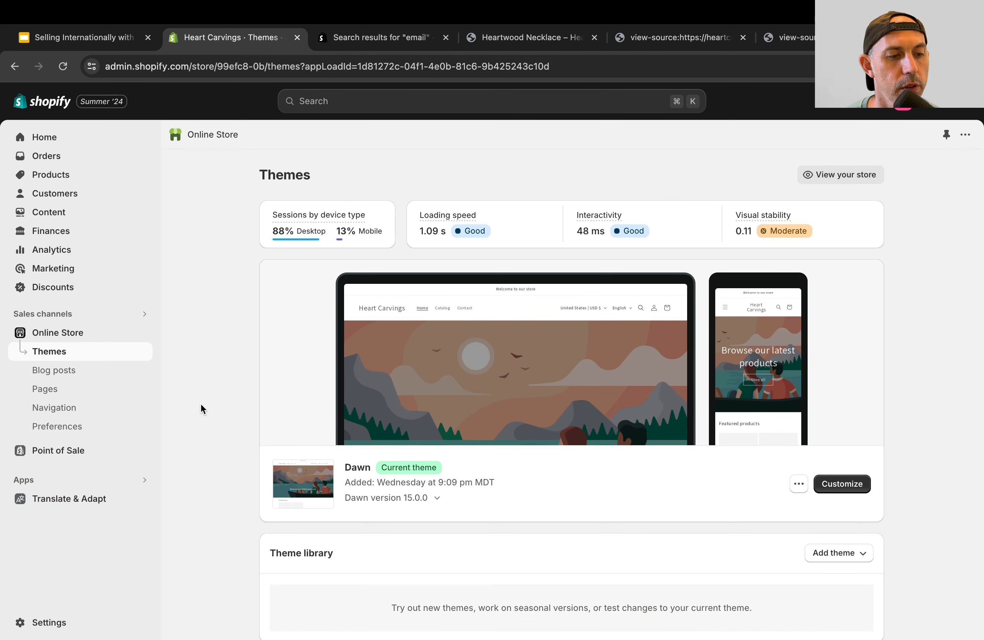
scroll(773, 356, down, 15)
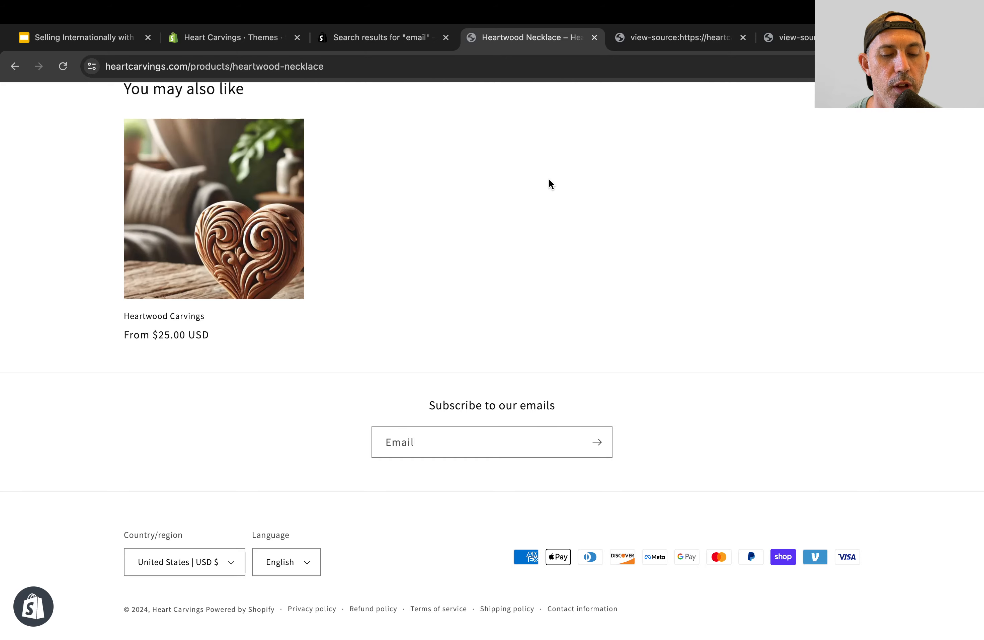
click(401, 43)
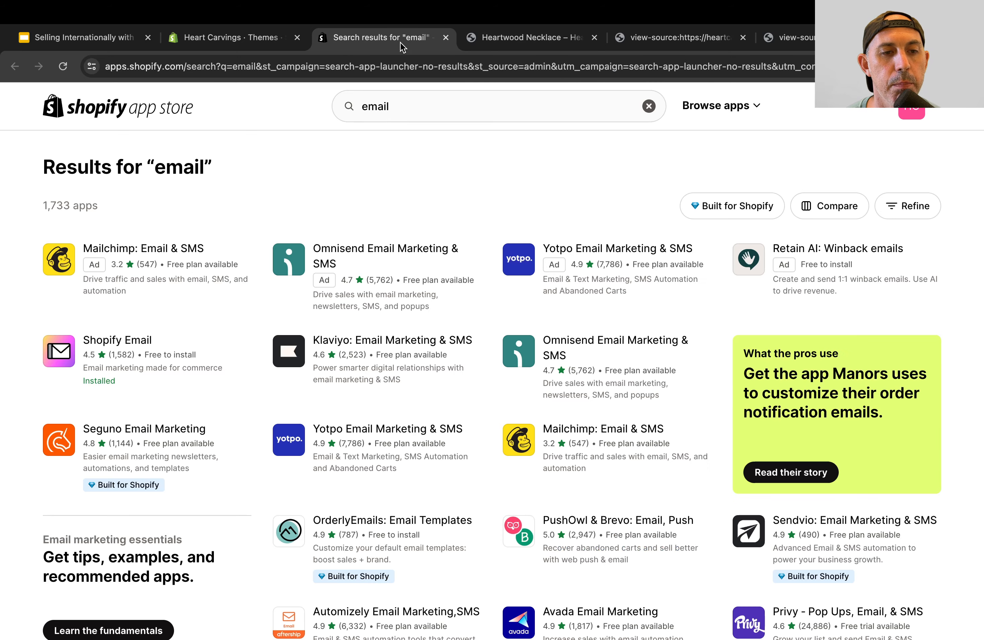
click(445, 37)
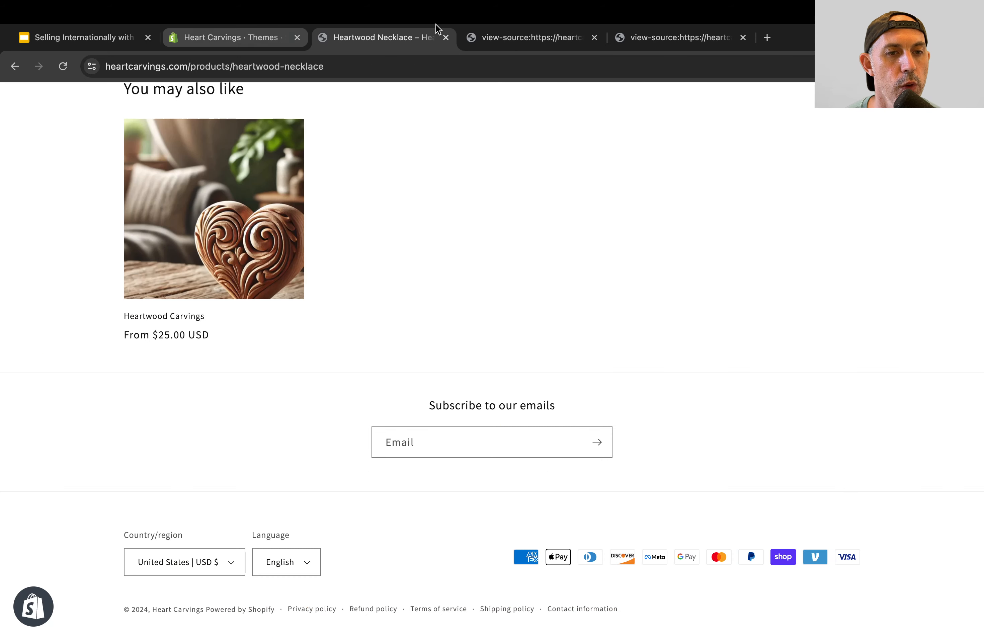
Step: Review the open page sources with the hreflang links, and return to the storefront's necklace page
click(547, 38)
click(683, 38)
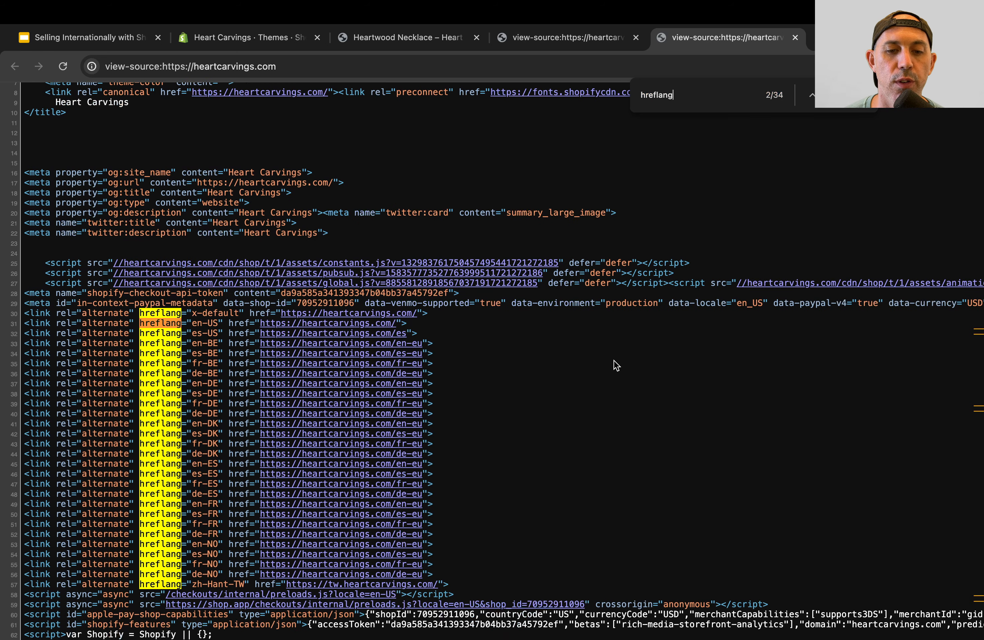
click(403, 39)
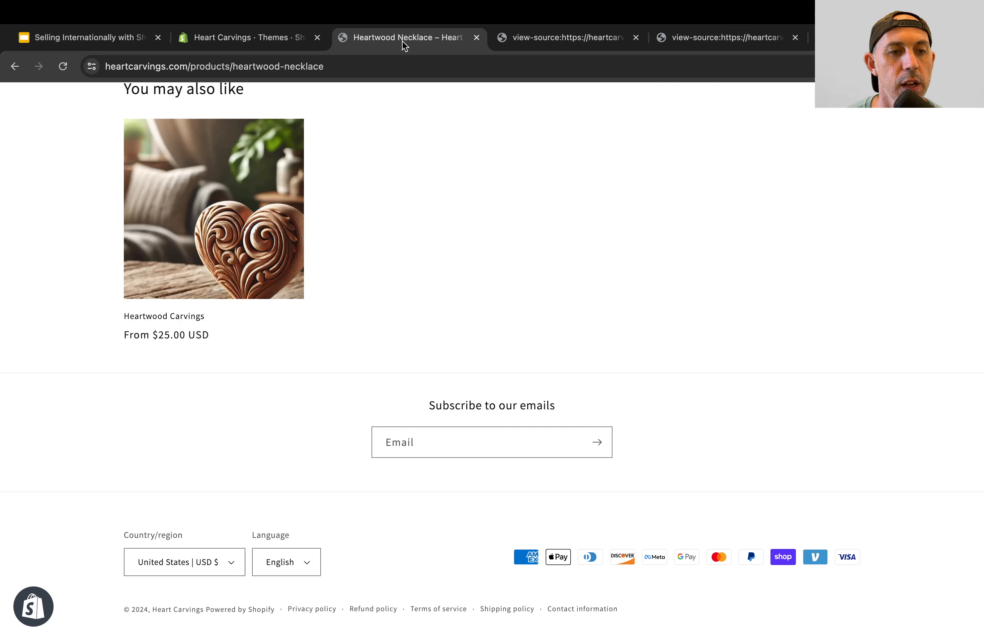
Step: Switch the storefront's necklace page to the Germany region in EUR and set its language to Deutsch
scroll(671, 191, up, 15)
click(677, 139)
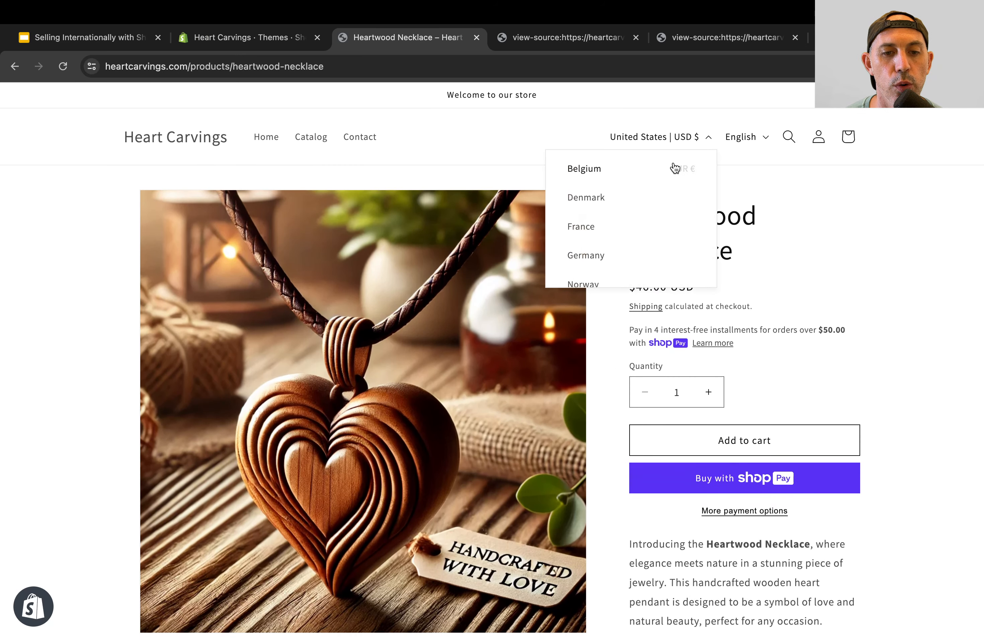
scroll(634, 233, down, 1)
click(603, 235)
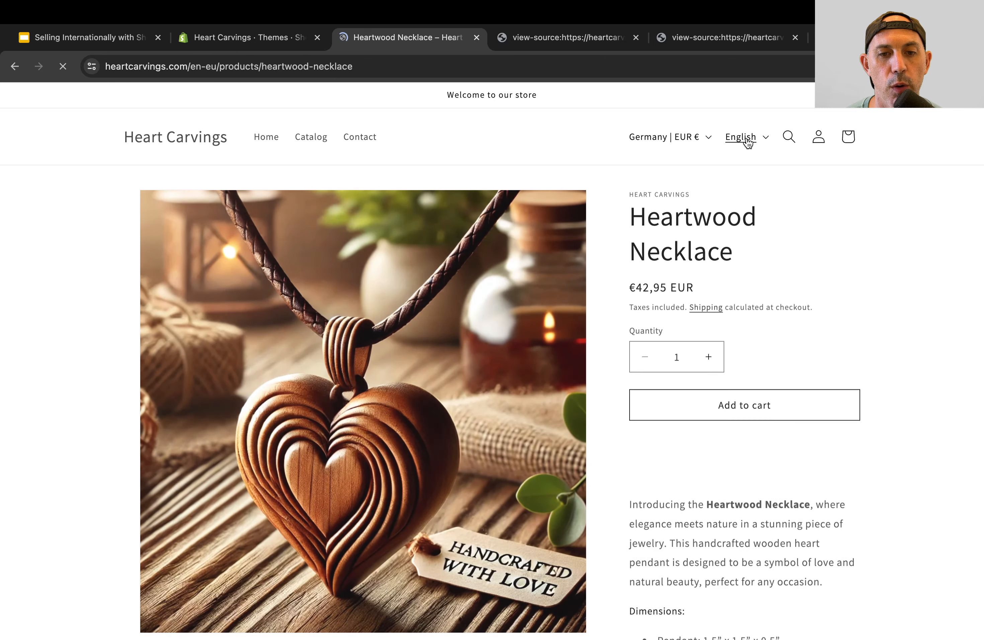
click(746, 139)
scroll(742, 222, down, 1)
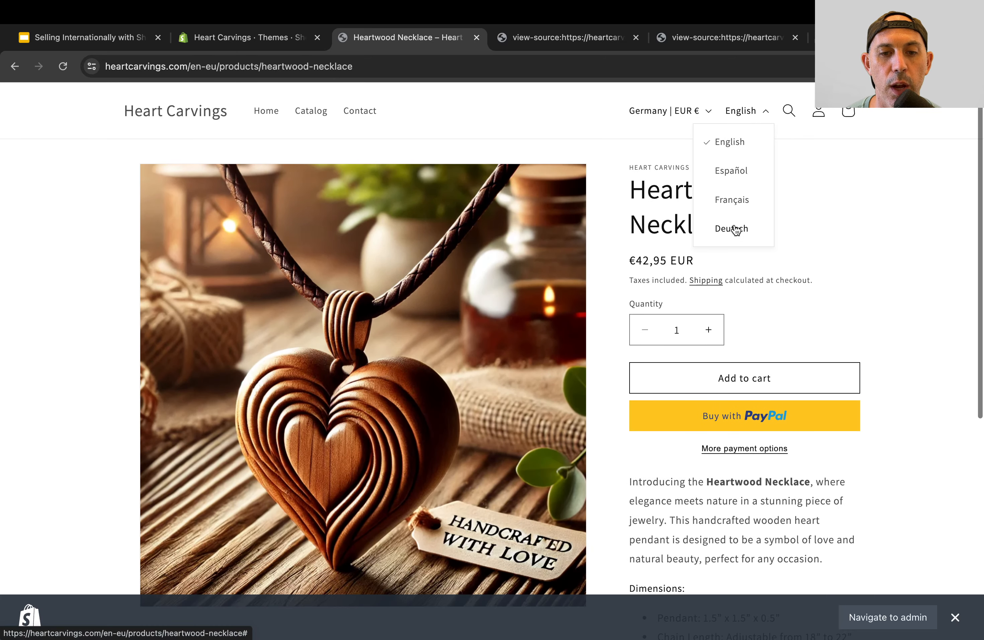
click(731, 229)
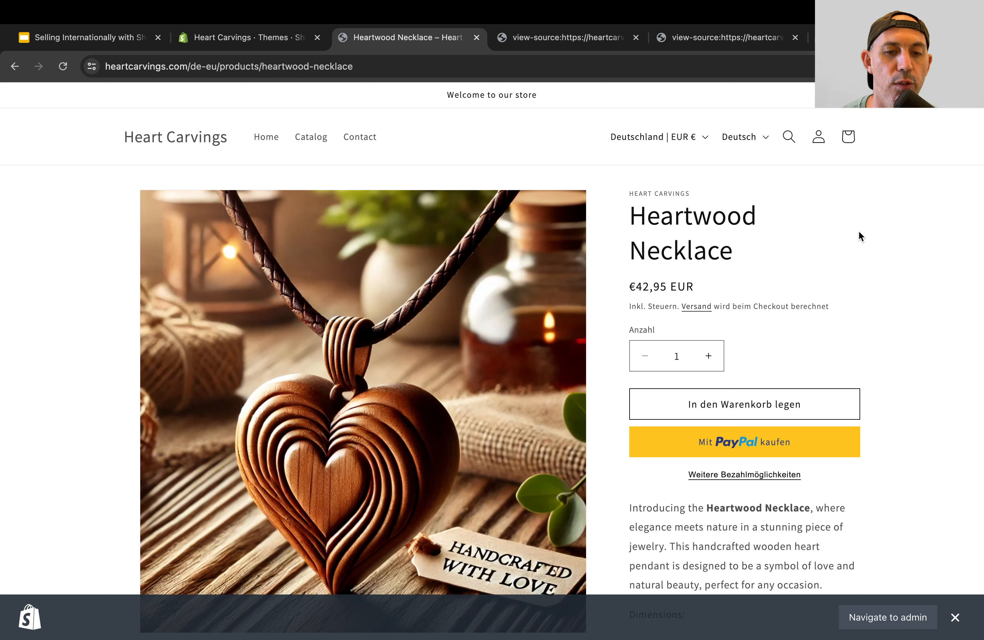
Step: Return to the Shopify Markets slide and highlight "& Automations" in #13, followed by #14 Fraud & Chargebacks
click(121, 39)
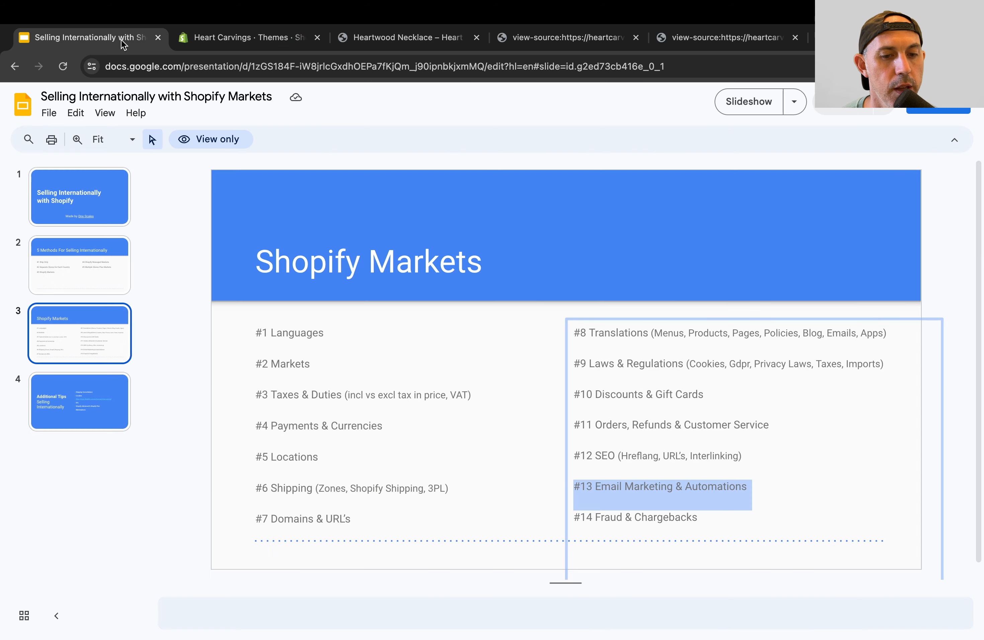
click(706, 485)
drag(675, 485, 744, 485)
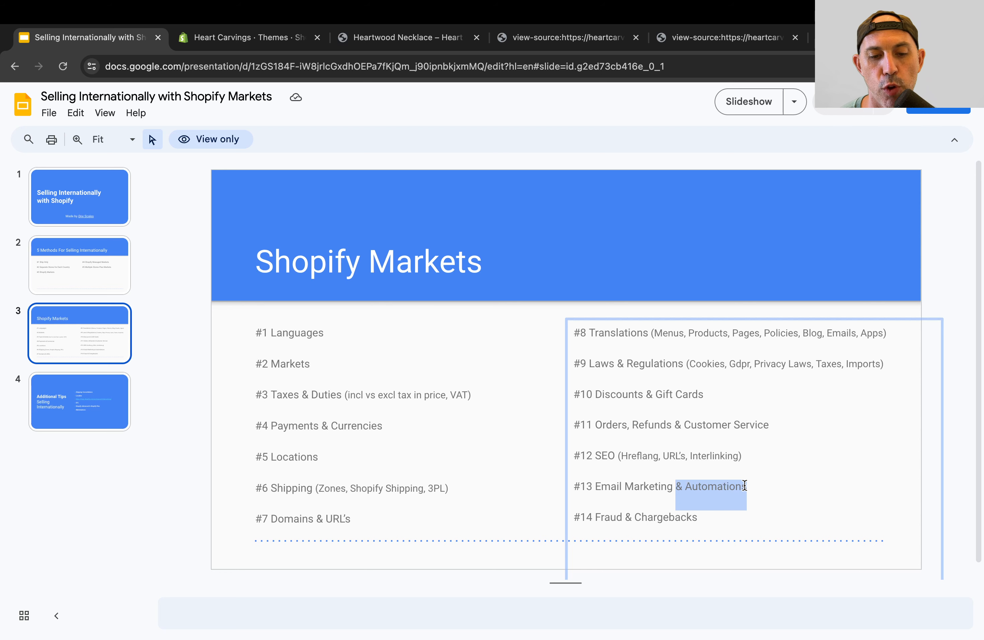
triple_click(646, 519)
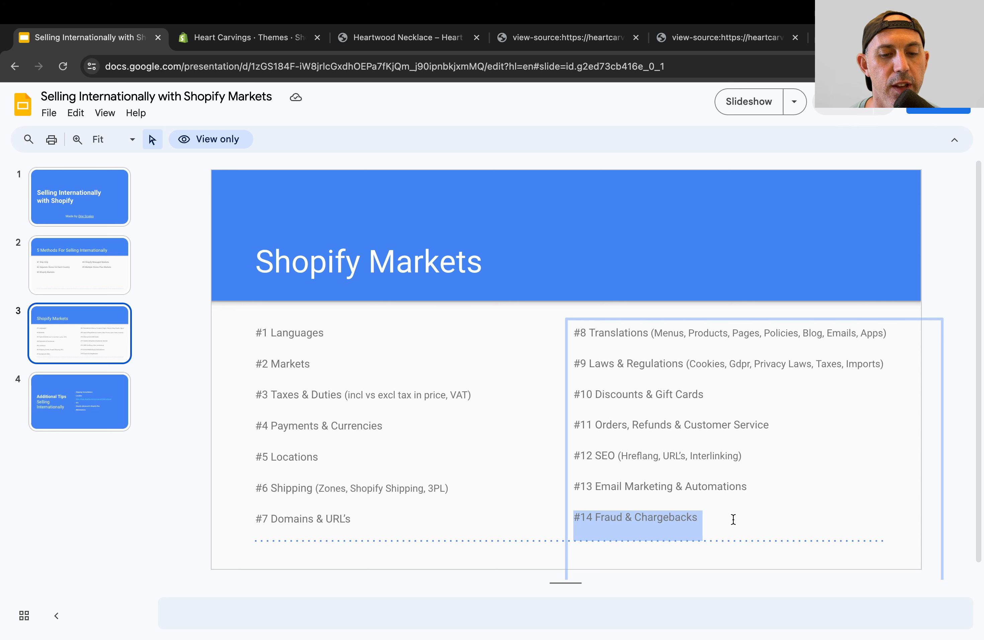
Step: Glance at the store admin's Themes page, and highlight "Shopify Managed Markets" on the 5 Methods For Selling Internationally slide
click(277, 37)
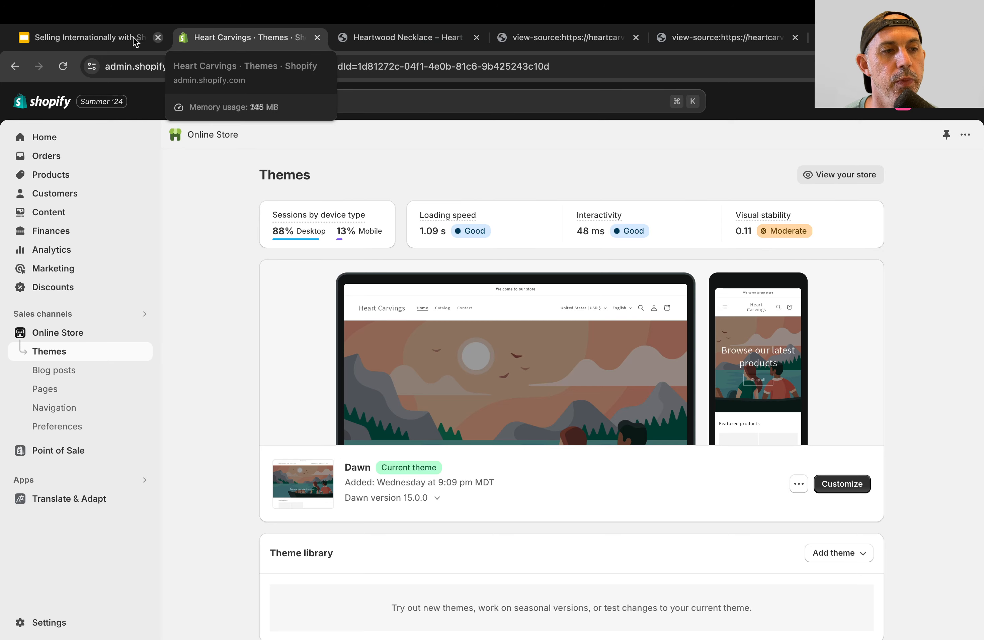
click(102, 37)
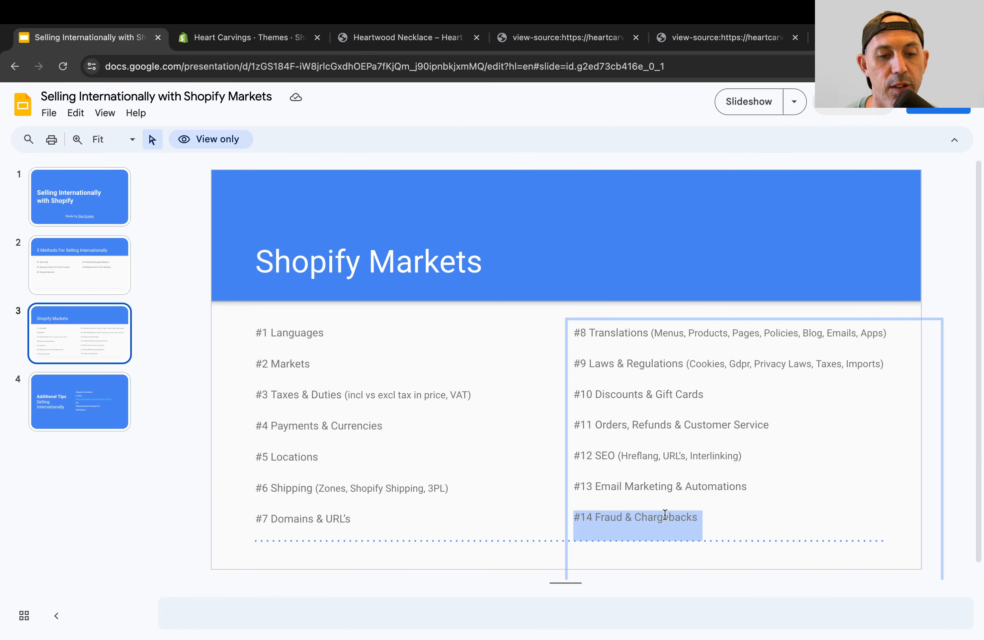
click(67, 272)
drag(606, 347, 783, 345)
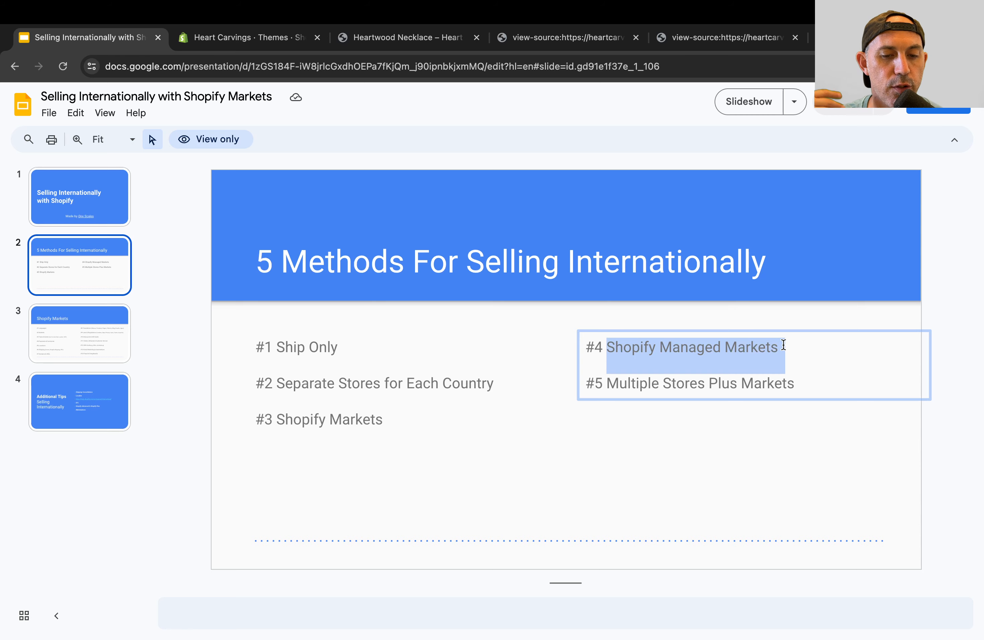
Step: Go back to the Shopify Markets slide, highlight #14 Fraud & Chargebacks and clear the highlight
click(50, 332)
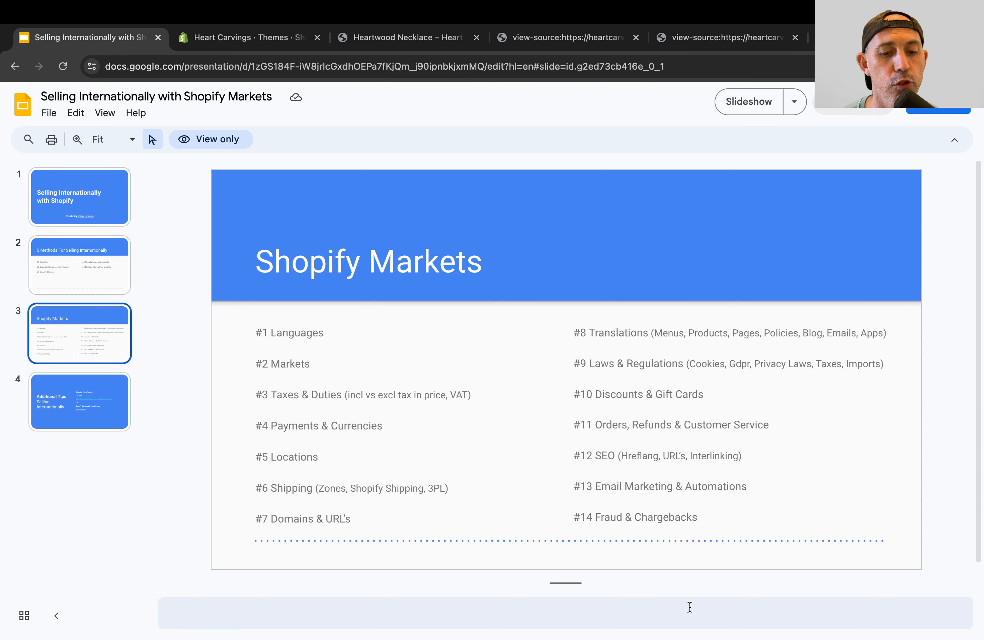
triple_click(636, 518)
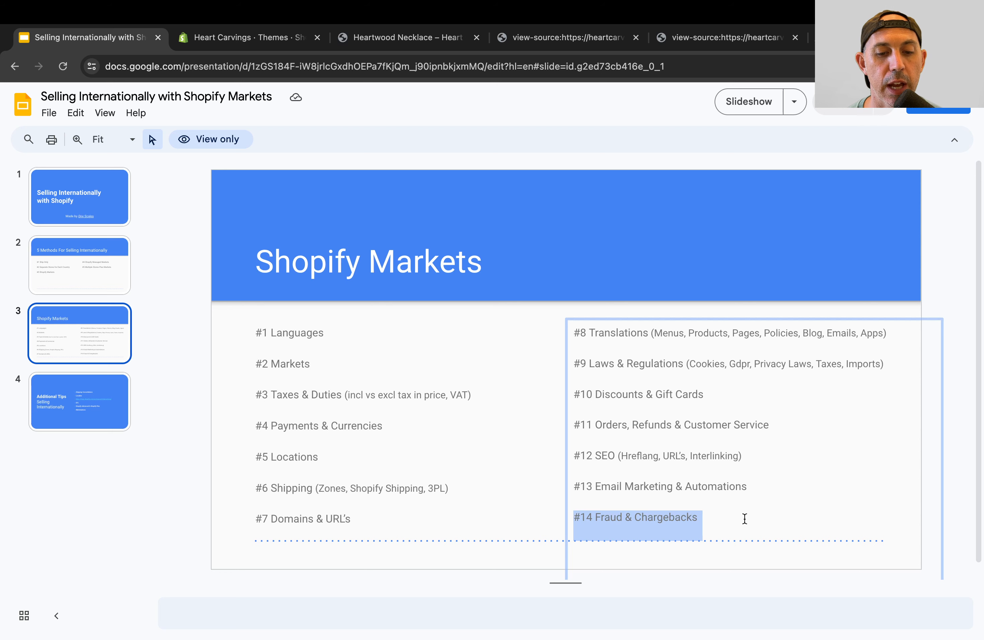
click(744, 518)
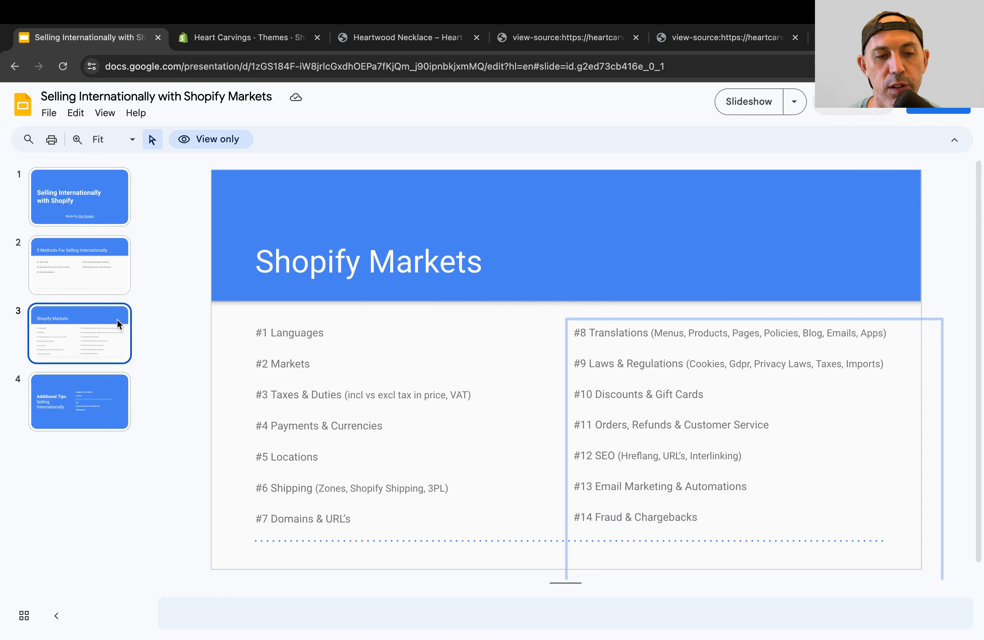
scroll(745, 244, down, 1)
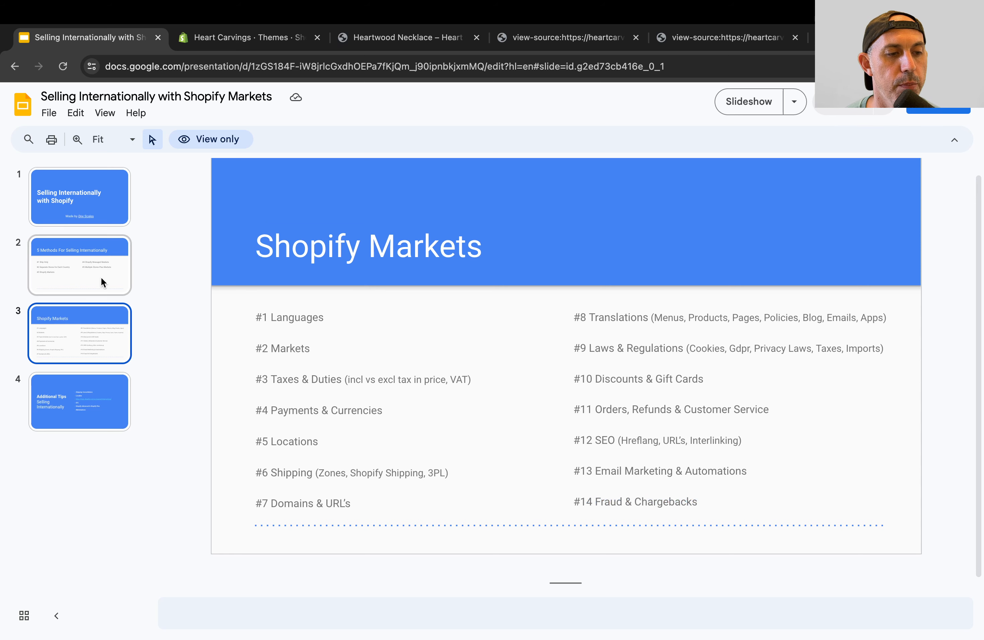
Step: Copy the text "Shopify Managed Markets" from method #4 on the 5 Methods For Selling Internationally slide
click(79, 277)
triple_click(649, 328)
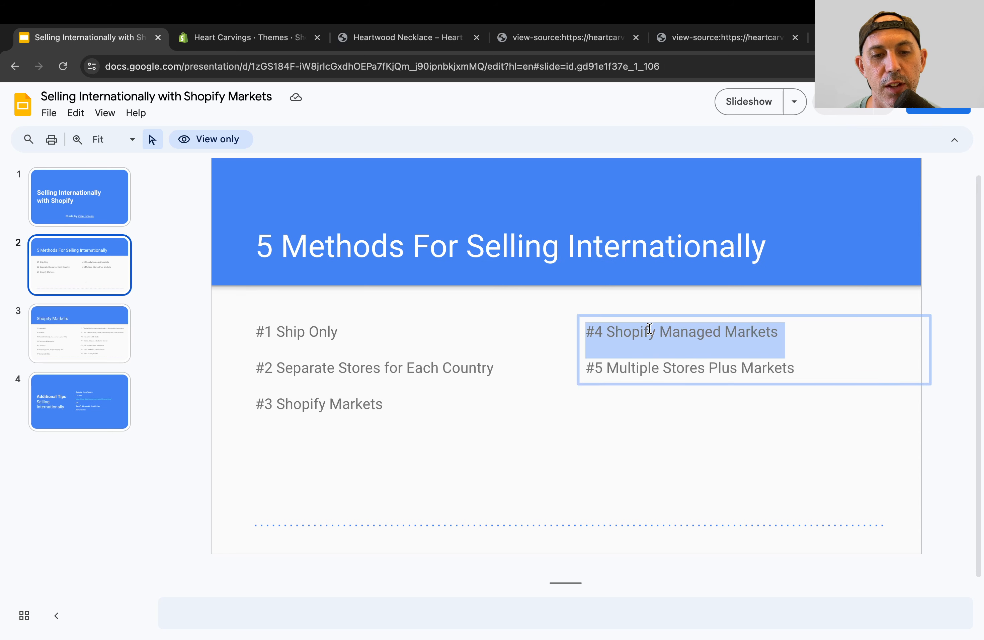
click(624, 329)
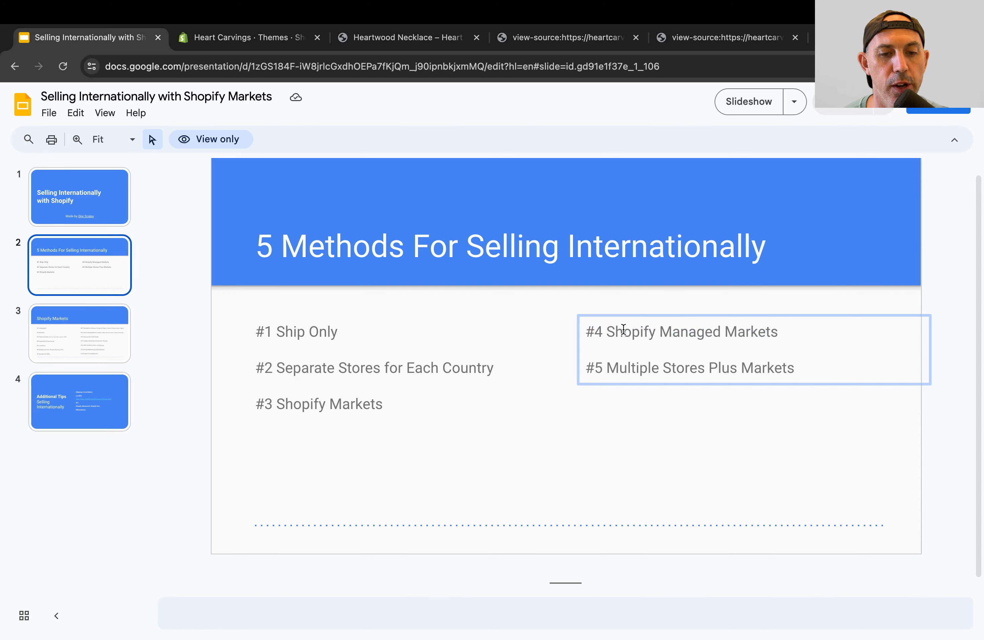
drag(607, 329, 779, 325)
key(super+c)
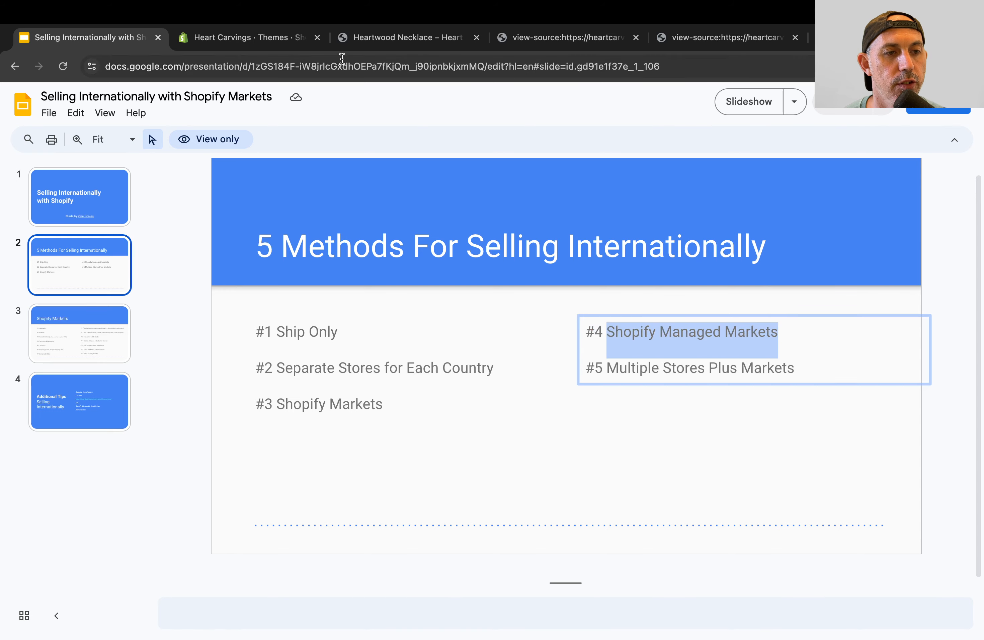
Step: Switch to the Shopify admin and open the store's Markets settings
click(267, 37)
click(60, 622)
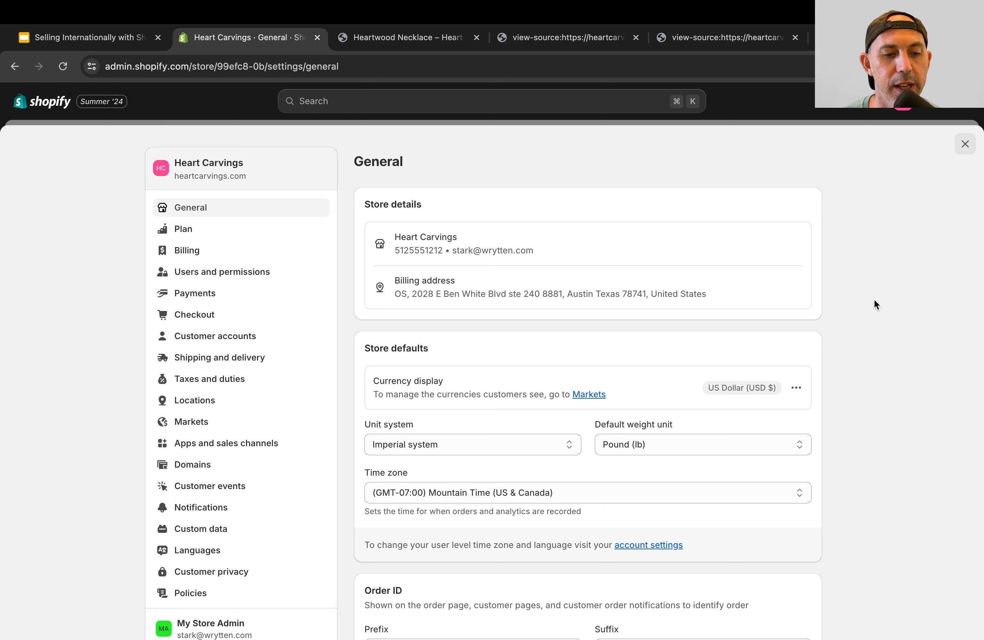
click(272, 422)
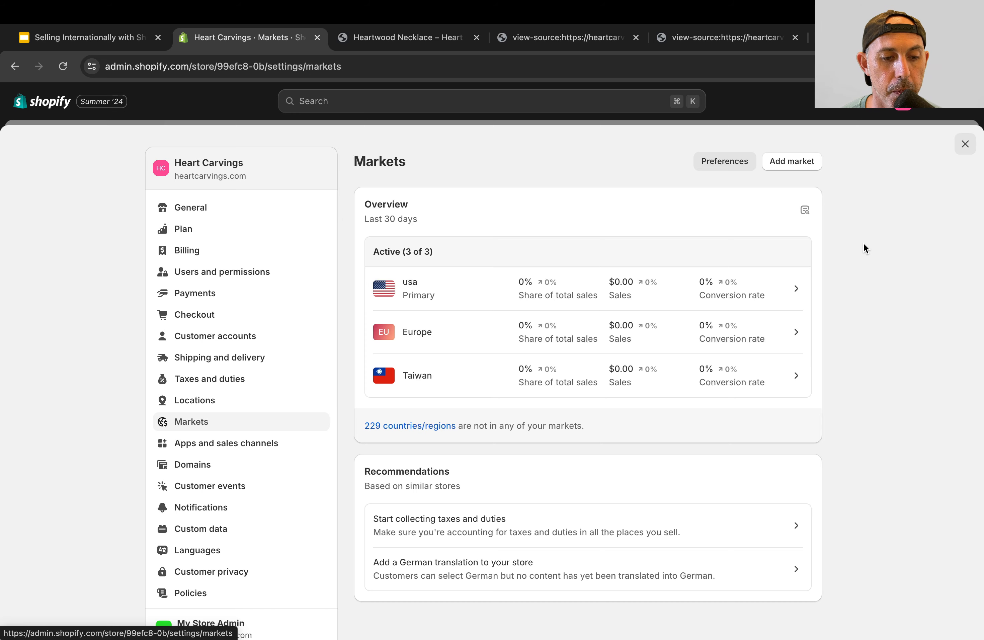
Step: Search Google for "Shopify Managed Markets" in a new browser tab and open the Shopify Help Center's Managed Markets article
click(821, 37)
key(super+v)
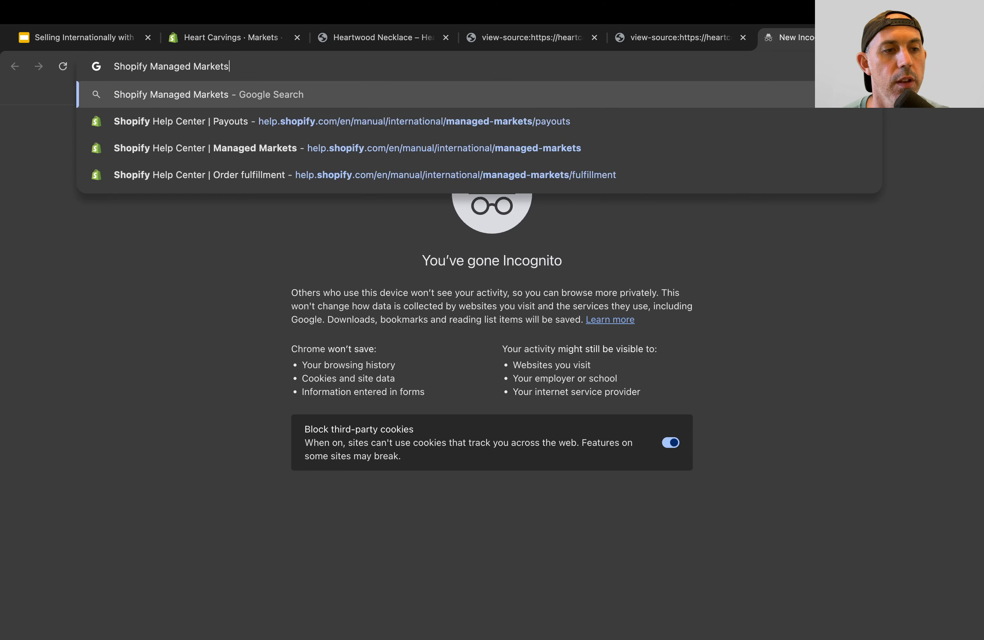
key(Return)
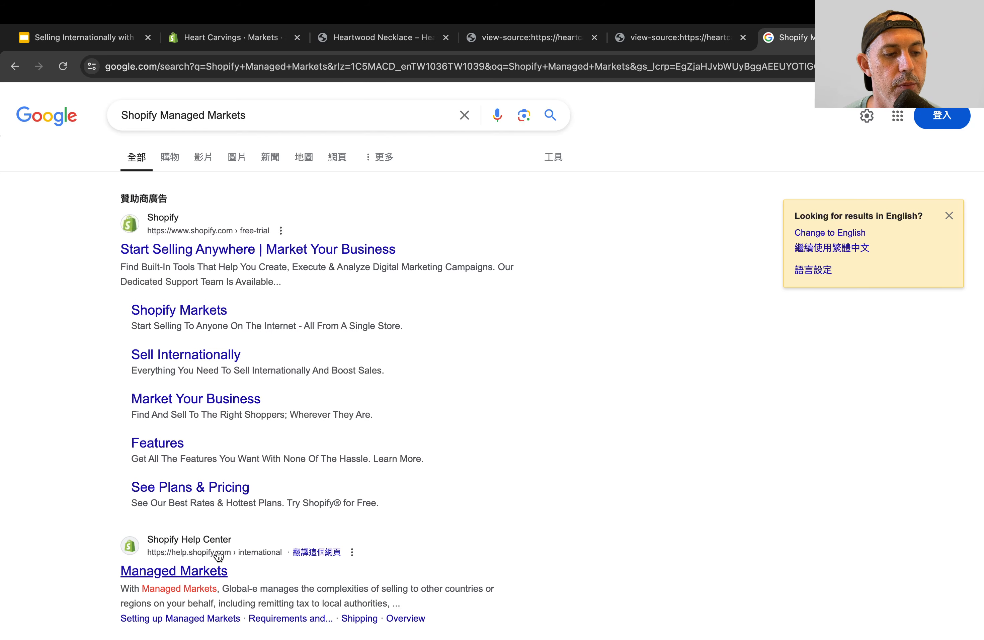
click(201, 572)
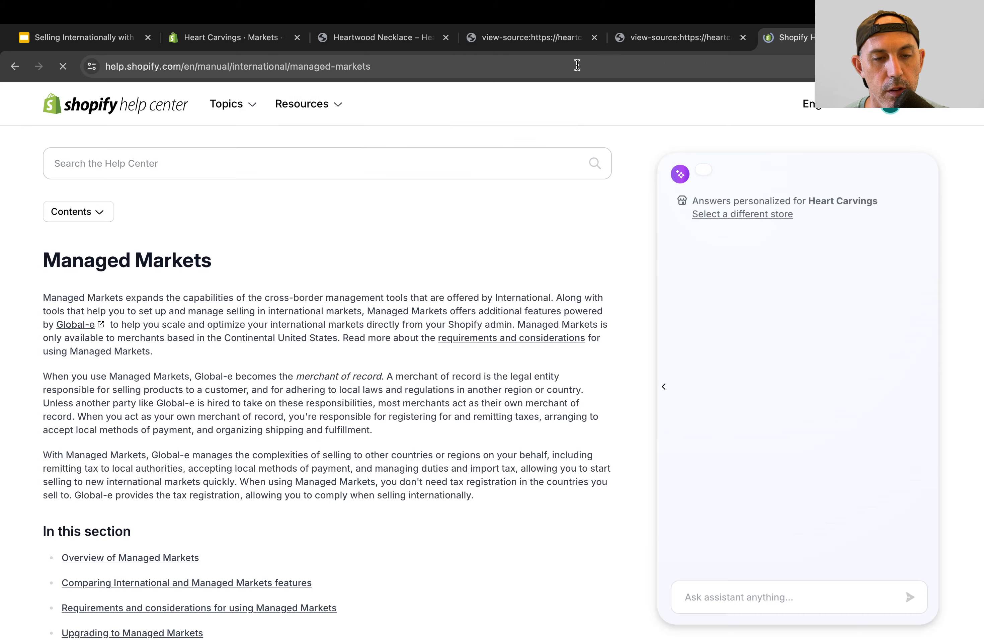
click(603, 62)
click(515, 244)
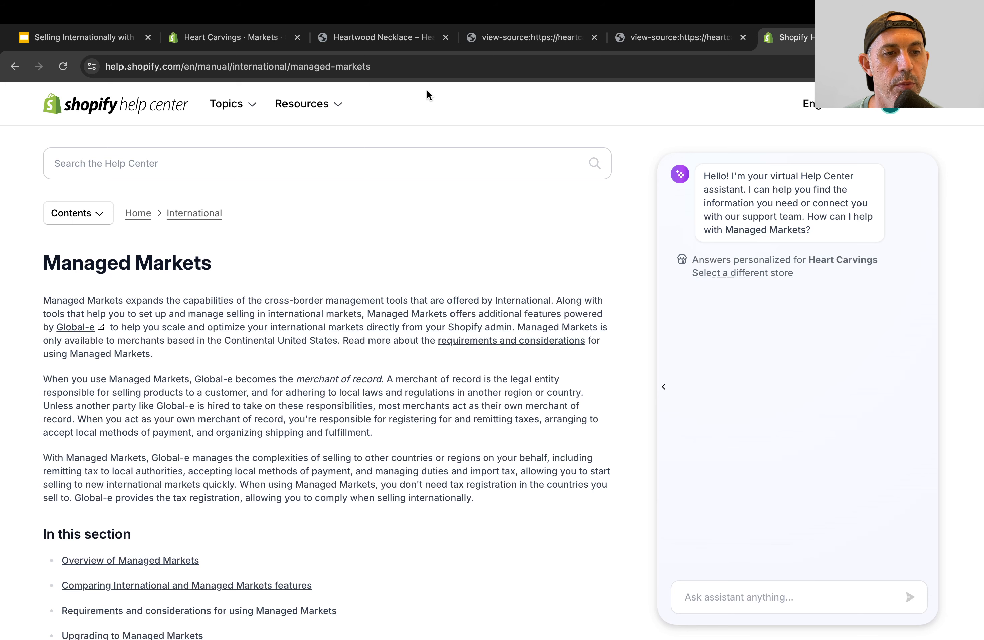
Step: Glance at the storefront's necklace page, and examine the Managed Markets article's merchant of record explanation by highlighting its key phrases
click(366, 44)
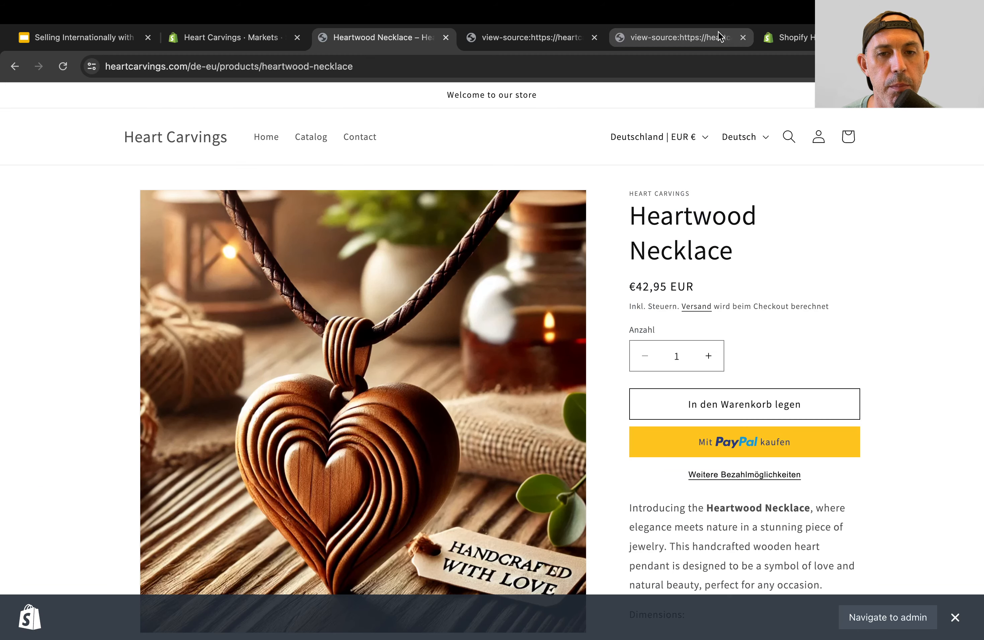
click(791, 31)
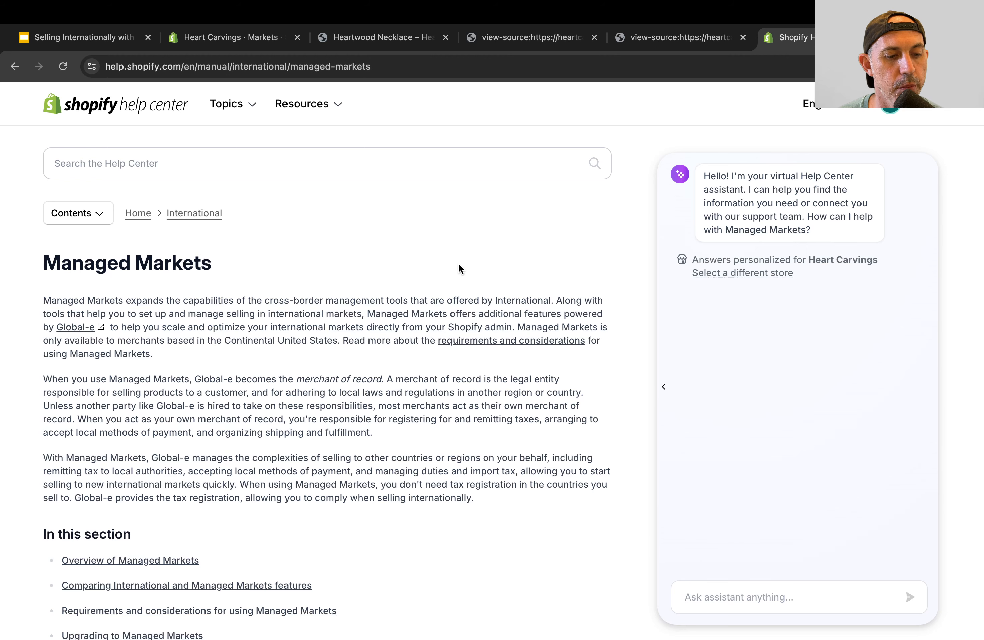
scroll(459, 268, down, 8)
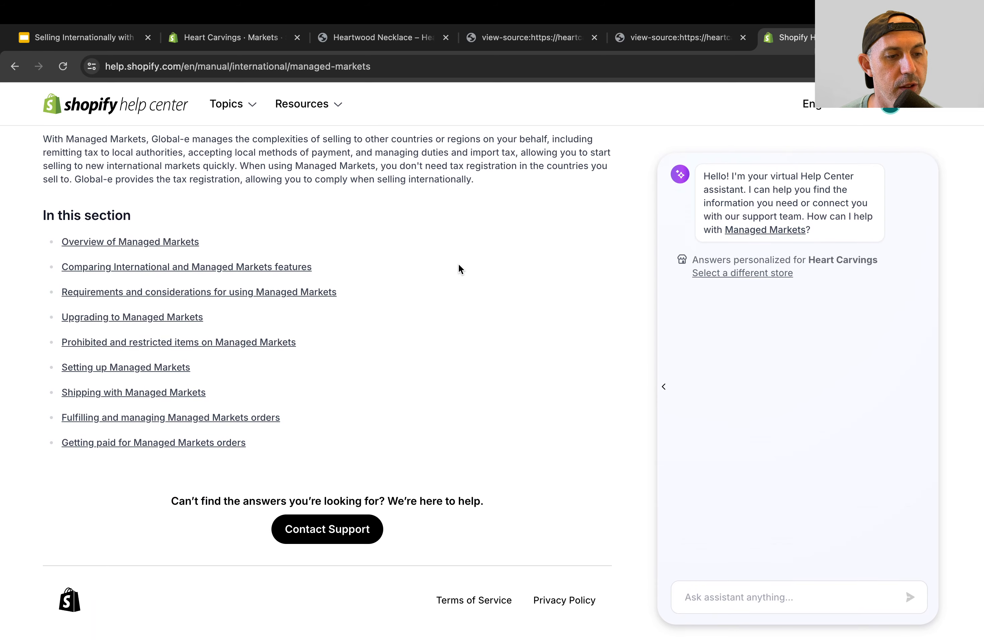
scroll(458, 268, up, 5)
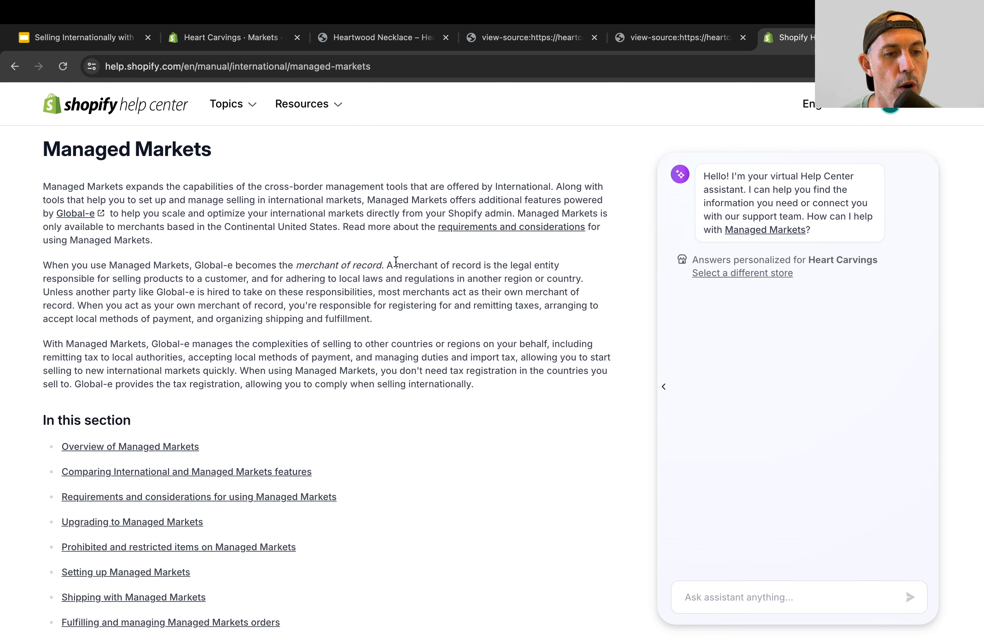
drag(385, 266, 482, 265)
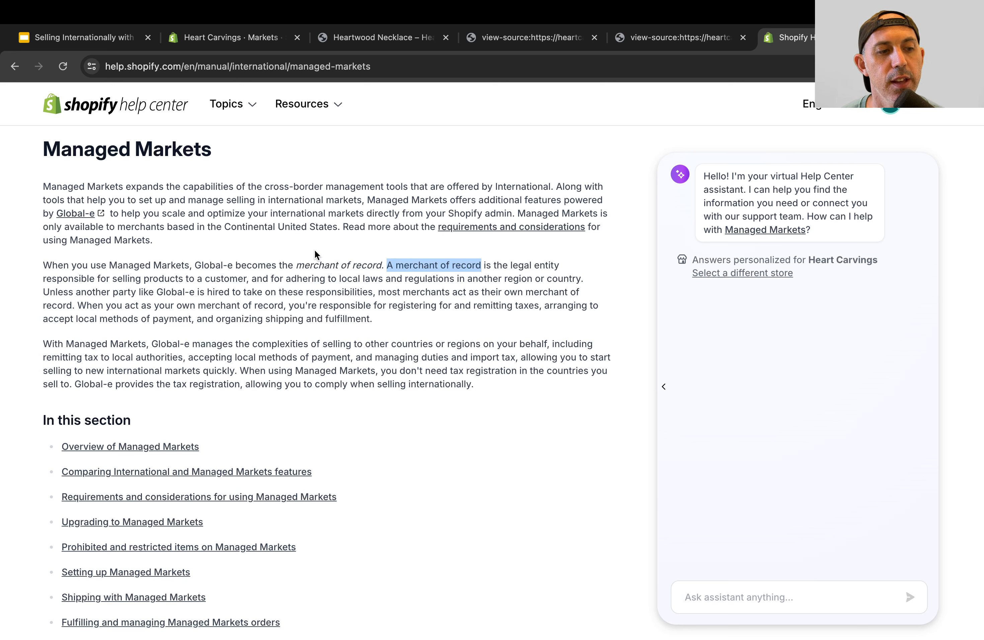
drag(64, 279, 180, 284)
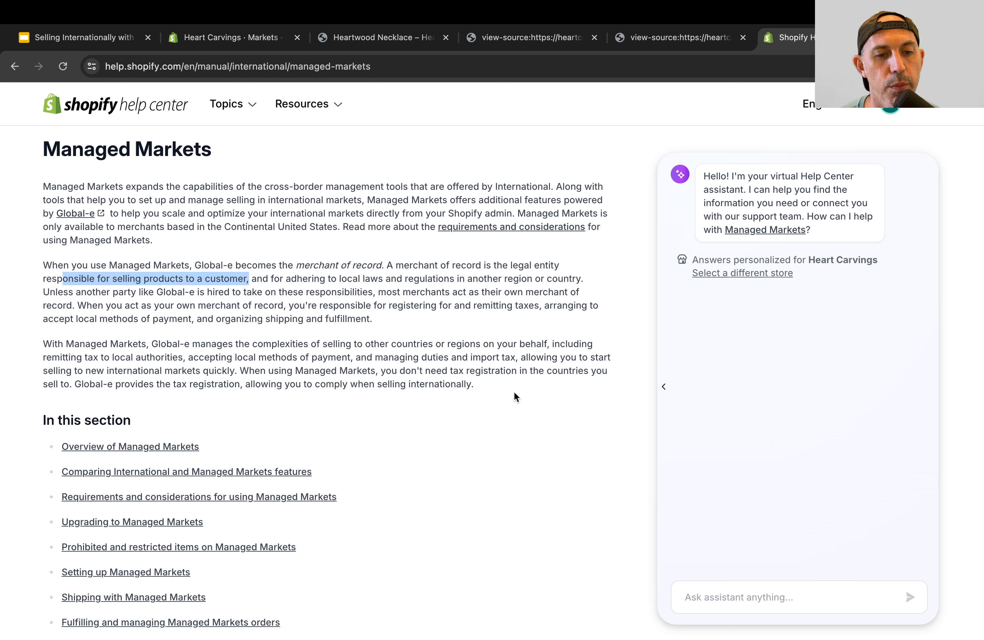
click(513, 451)
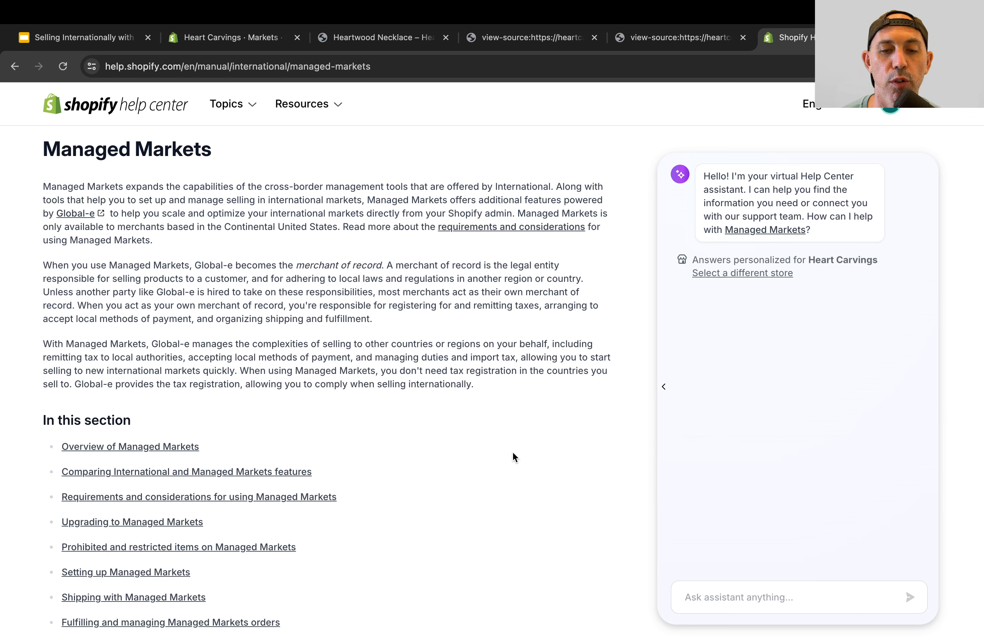
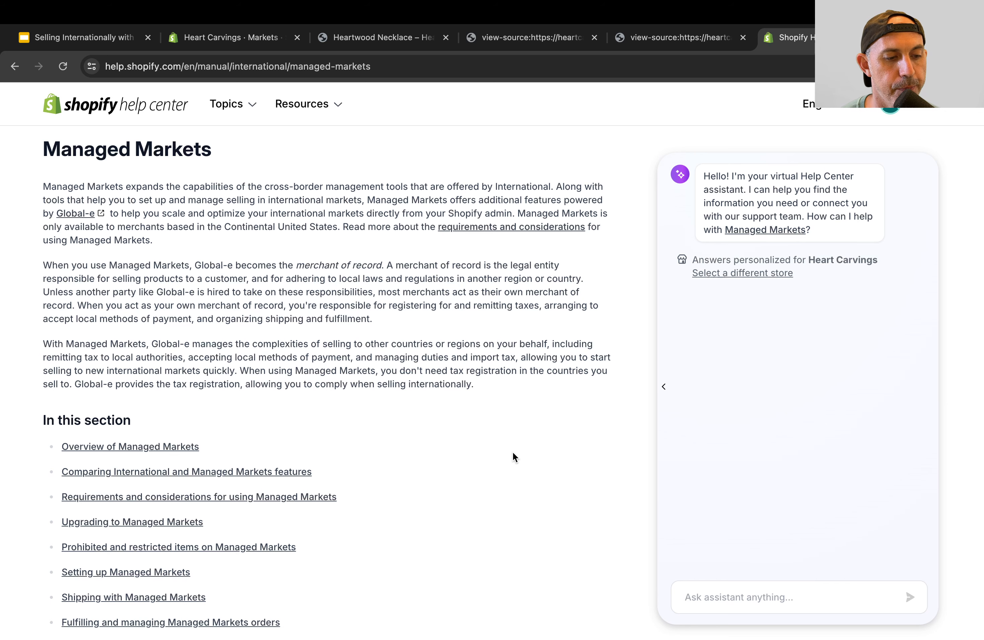
Step: Open the Help Center article "Getting paid for Managed Markets orders" and skim its sections on payout transactions, refunds, taxes and digital products
scroll(487, 470, down, 3)
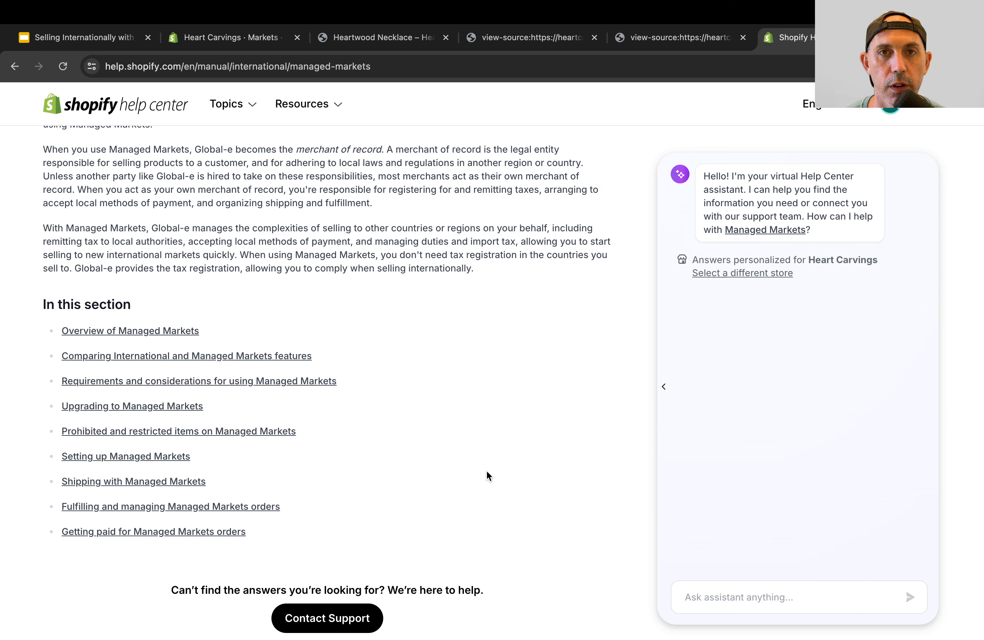
click(237, 531)
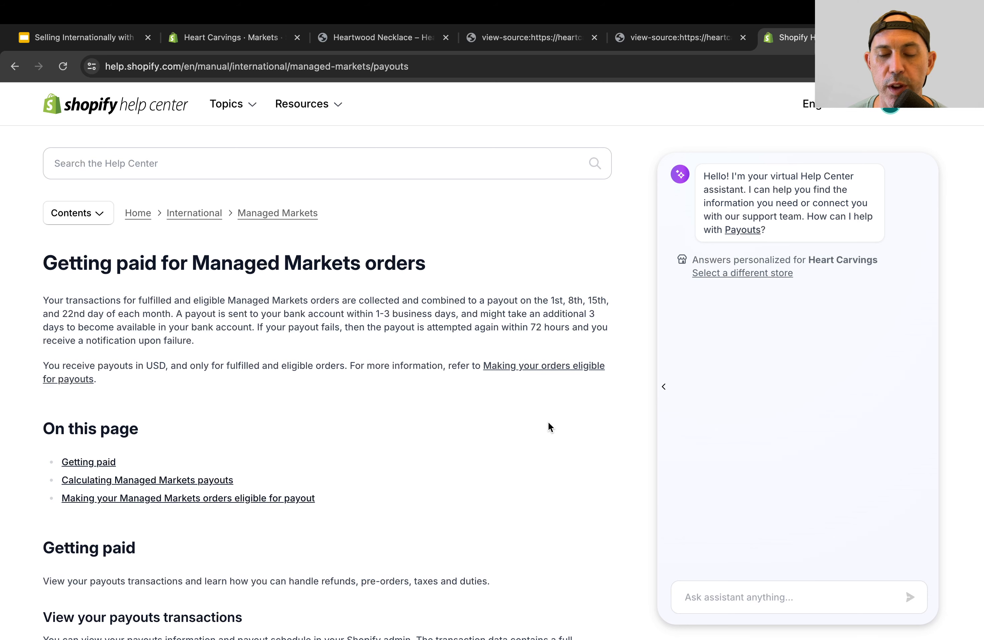
scroll(549, 422, down, 3)
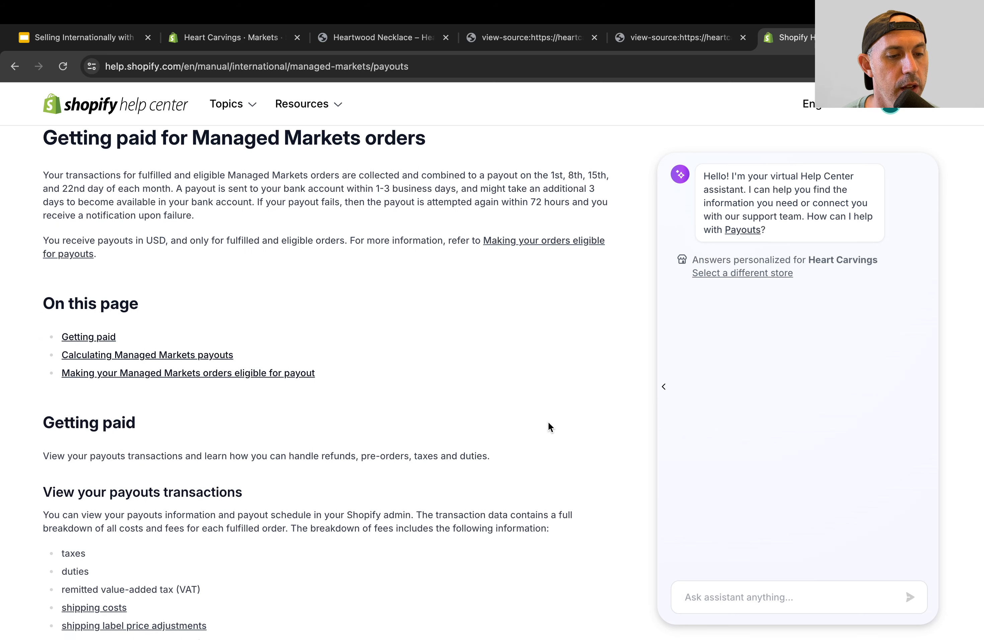
scroll(548, 421, down, 7)
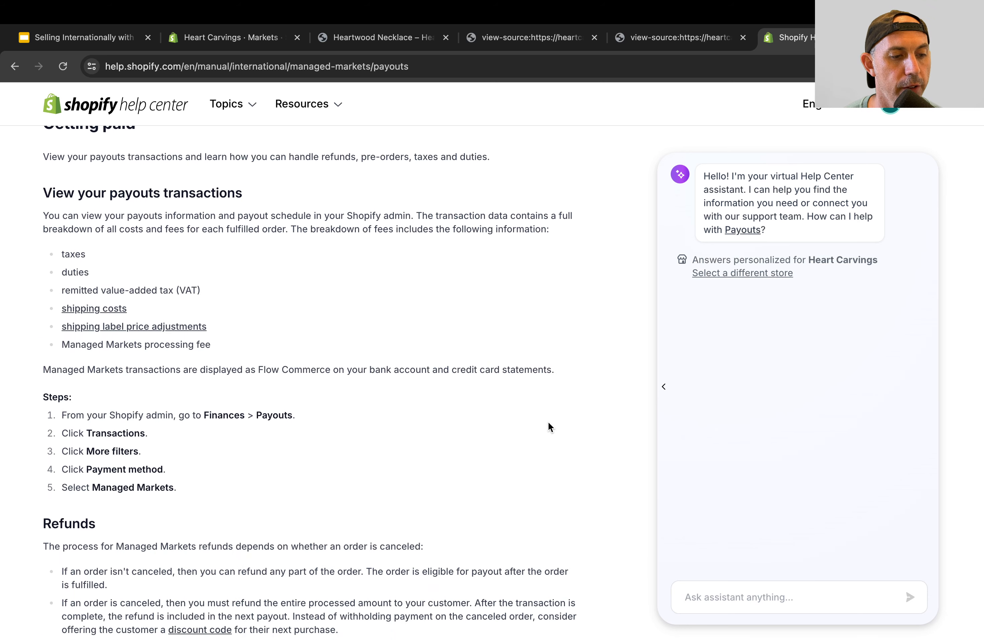
scroll(548, 421, down, 10)
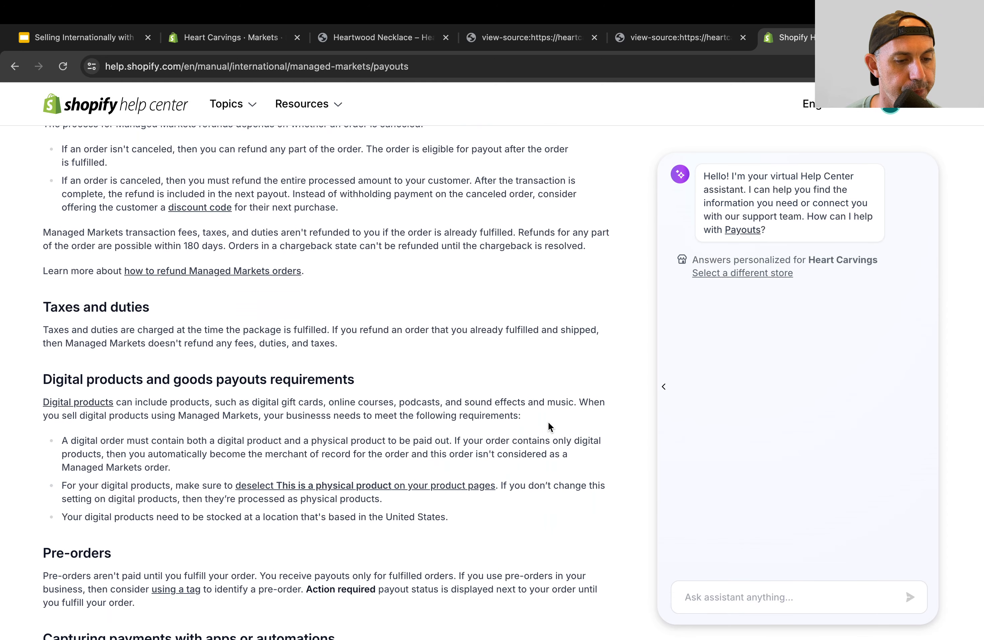
Step: Search the payouts article for "%" and highlight the processing fee's share of the total order value under What you pay
key(ctrl+f)
text(%)
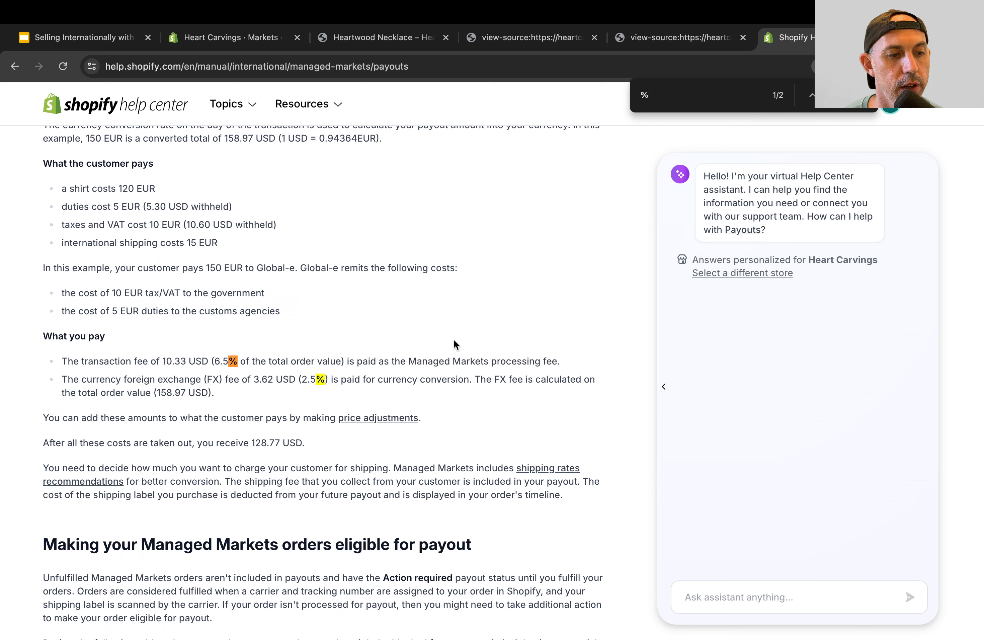
key(Escape)
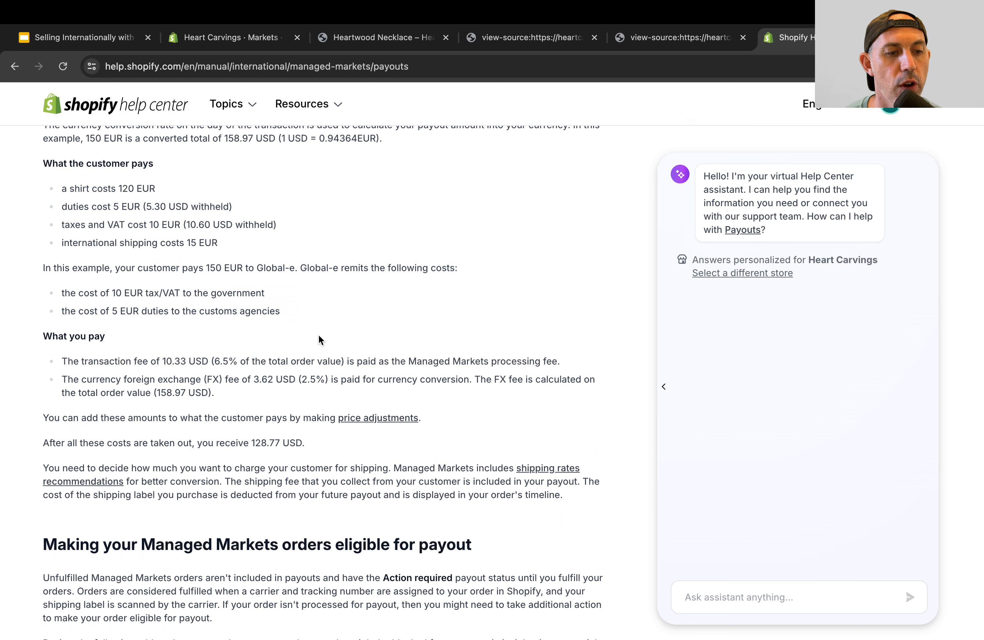
drag(215, 361, 337, 360)
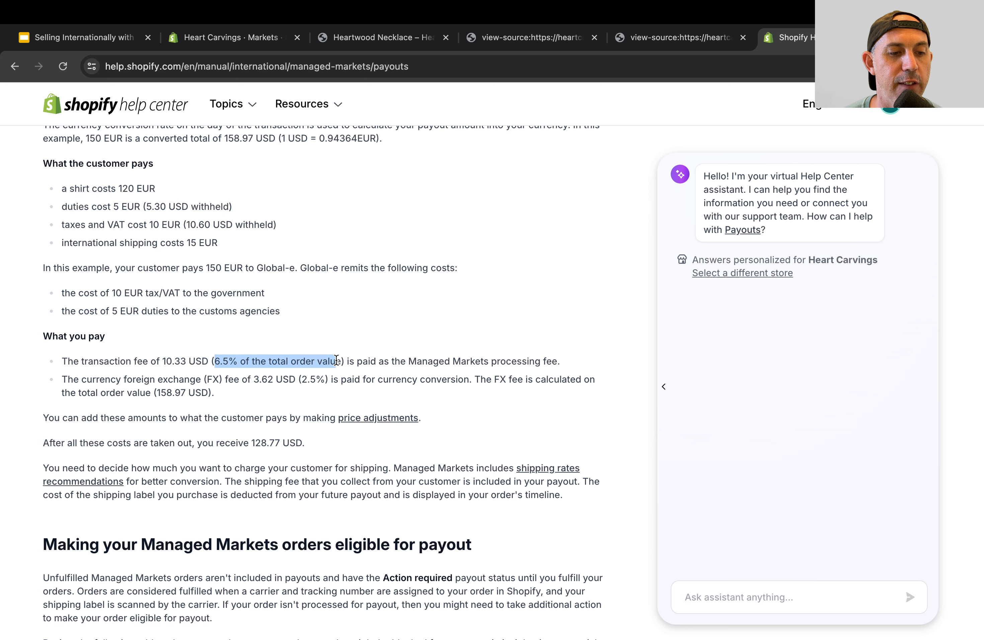
Step: Examine the Calculating Managed Markets payouts example, from the formula to the listed fees, and highlight the transaction fee percentage again
scroll(416, 283, up, 2)
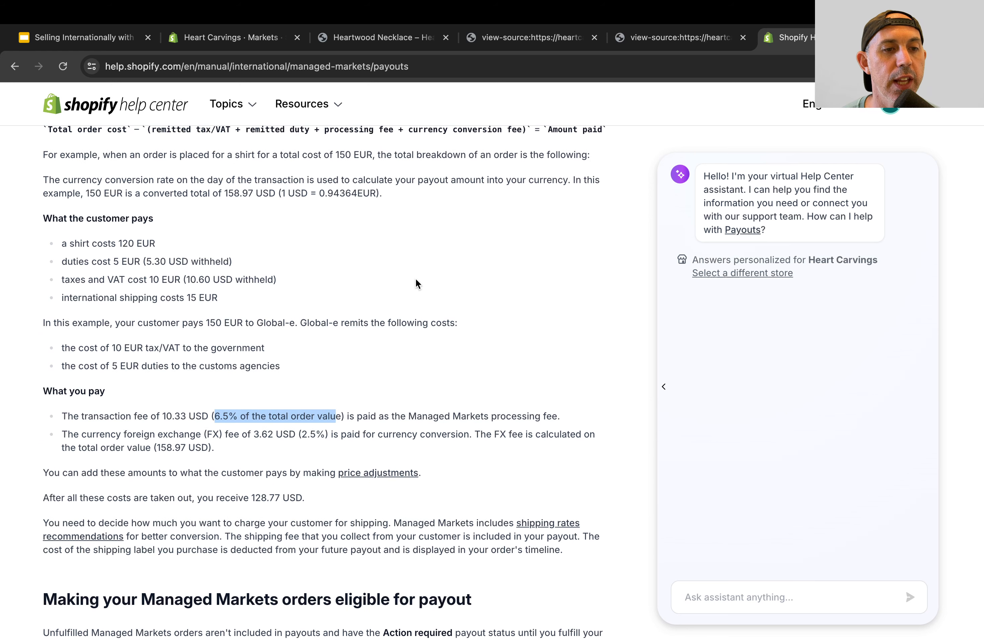
scroll(512, 198, up, 4)
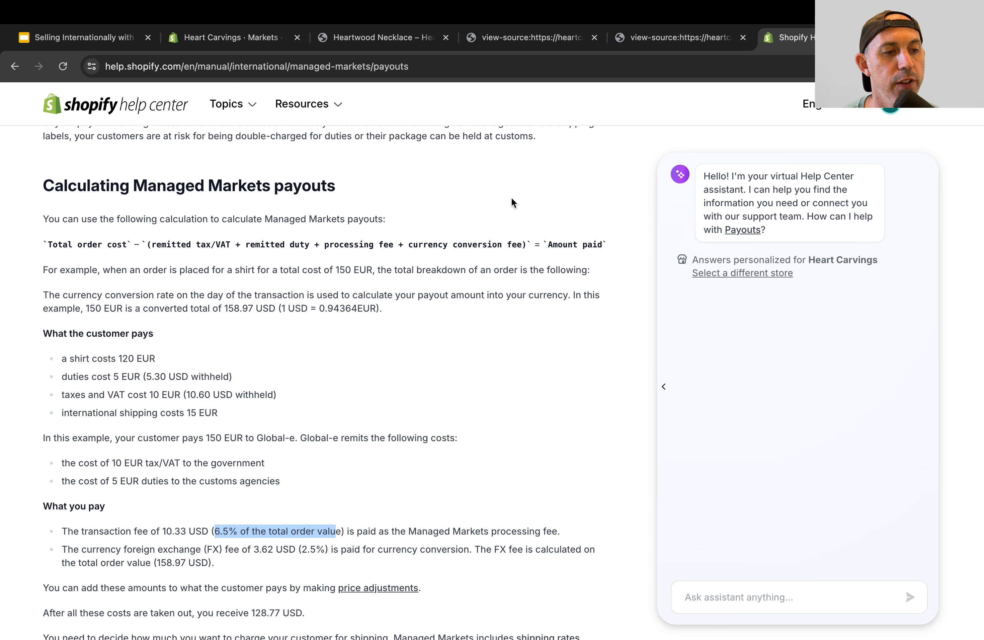
scroll(511, 201, up, 1)
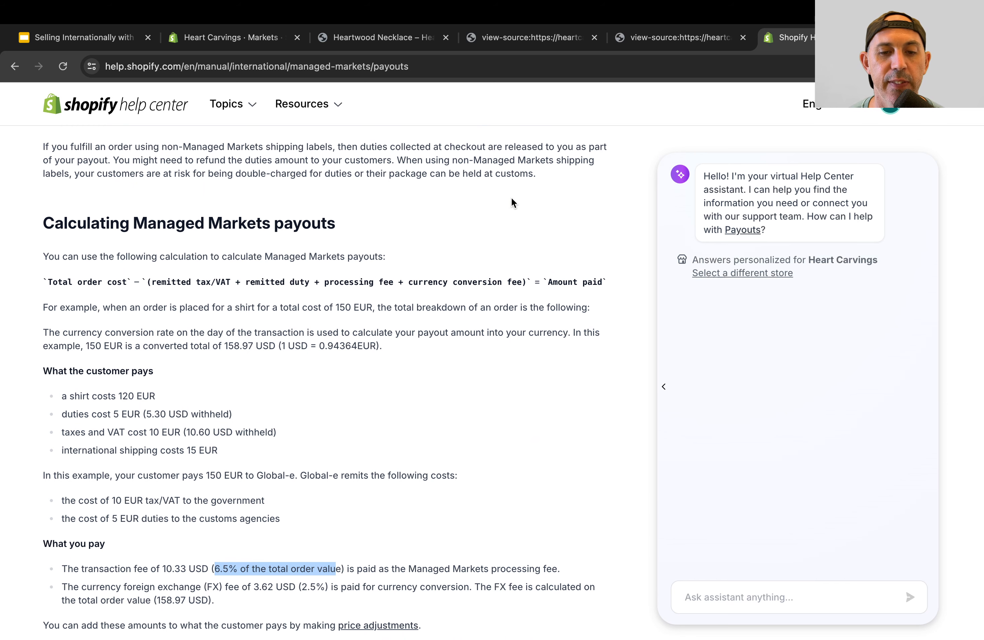
scroll(567, 298, down, 5)
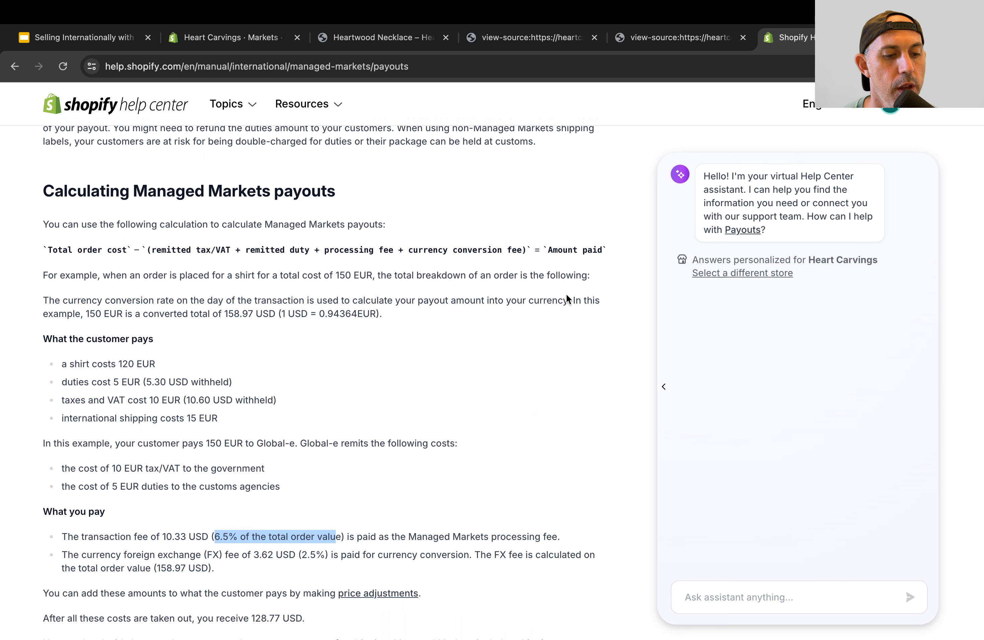
scroll(566, 298, down, 4)
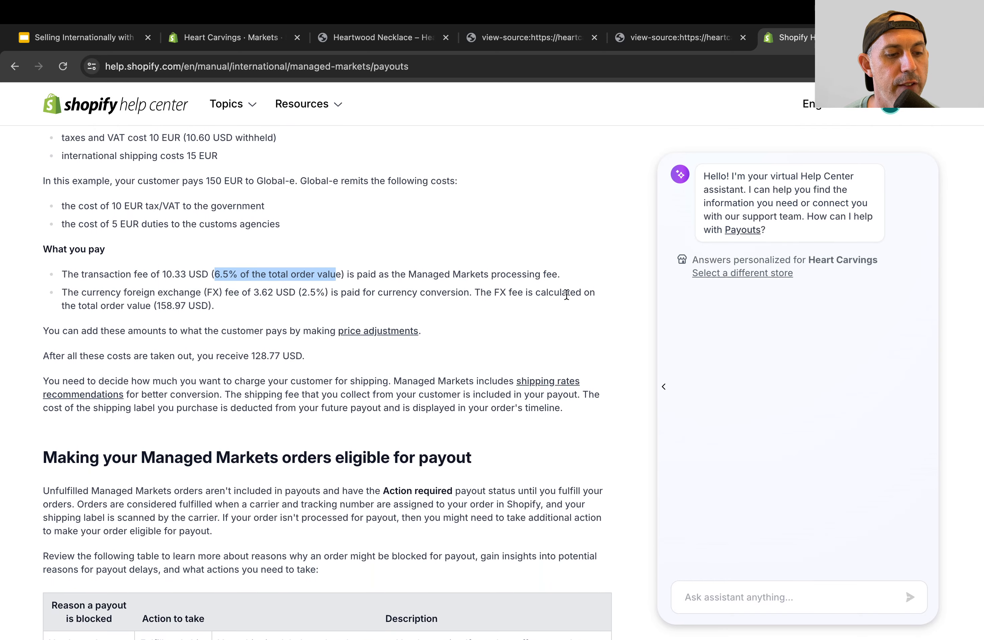
scroll(566, 298, up, 5)
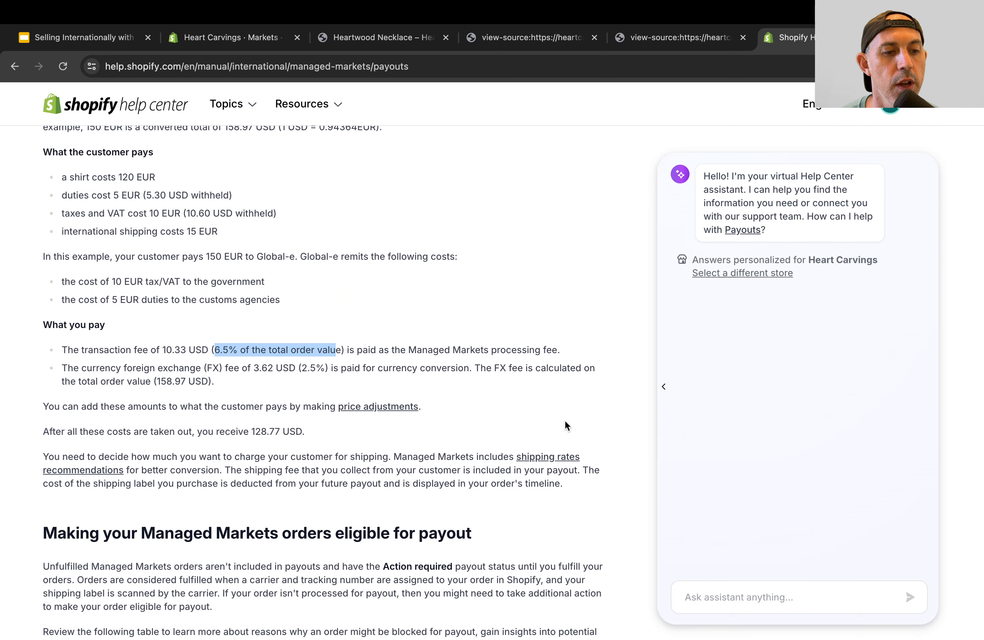
click(235, 365)
drag(210, 349, 318, 349)
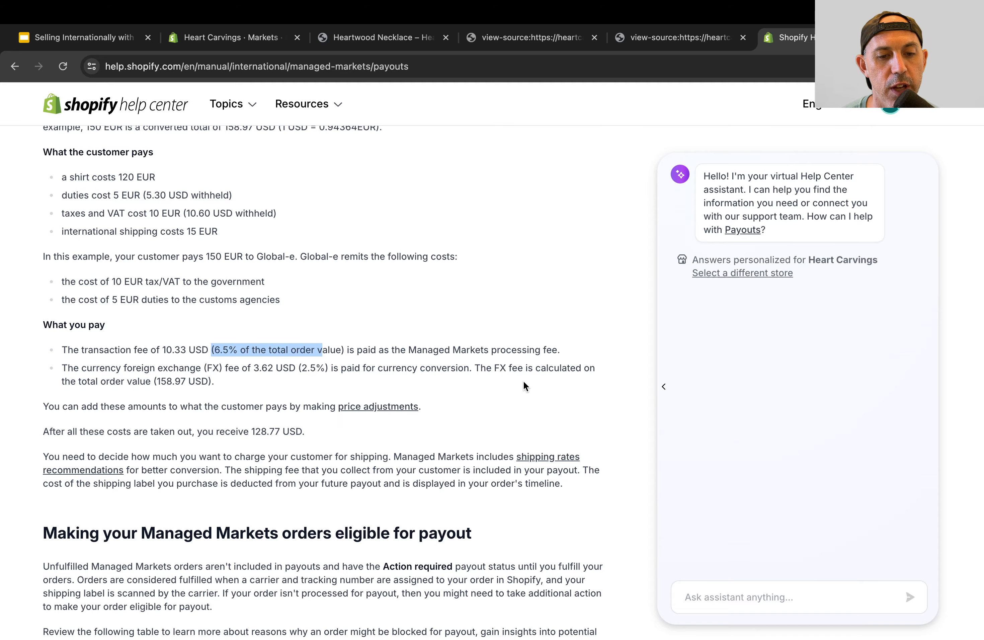
Step: Skim the rest of the payouts article and highlight the monthly payout dates in its introduction
scroll(523, 380, down, 8)
scroll(523, 381, down, 7)
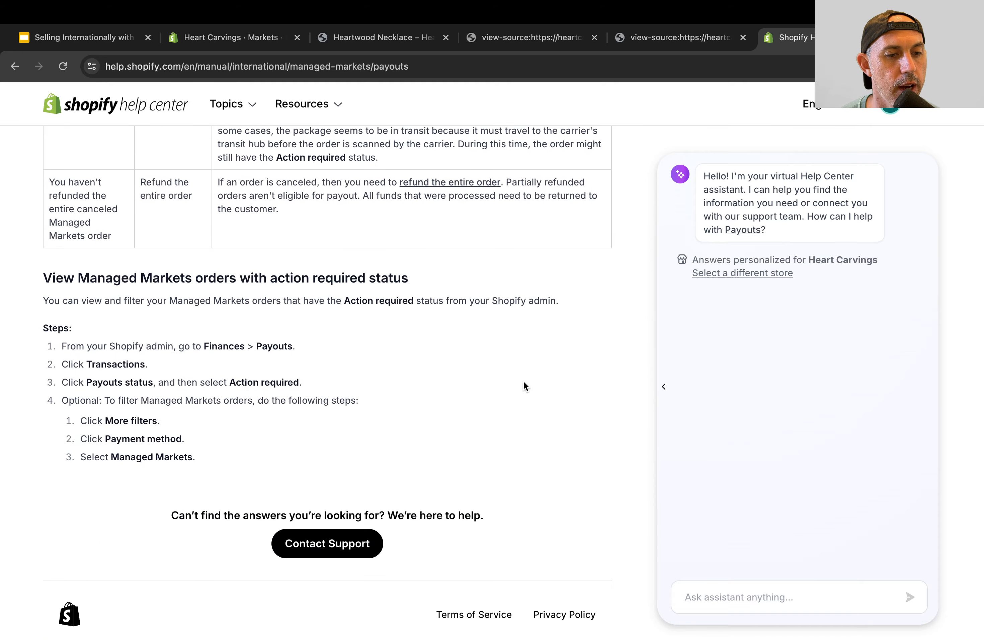
scroll(523, 381, up, 20)
scroll(523, 380, up, 20)
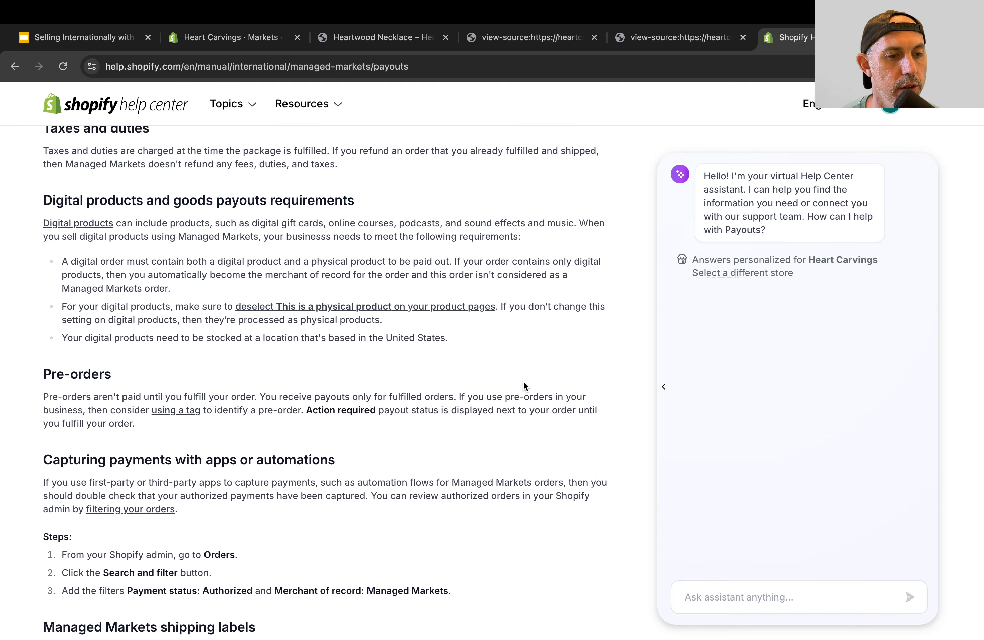
scroll(522, 380, up, 8)
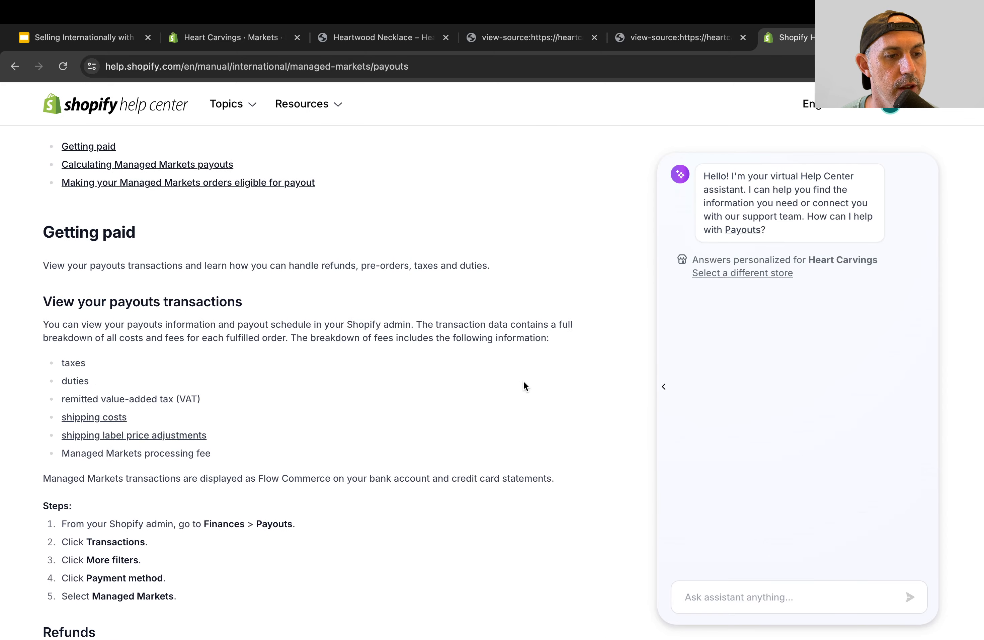
scroll(523, 381, up, 8)
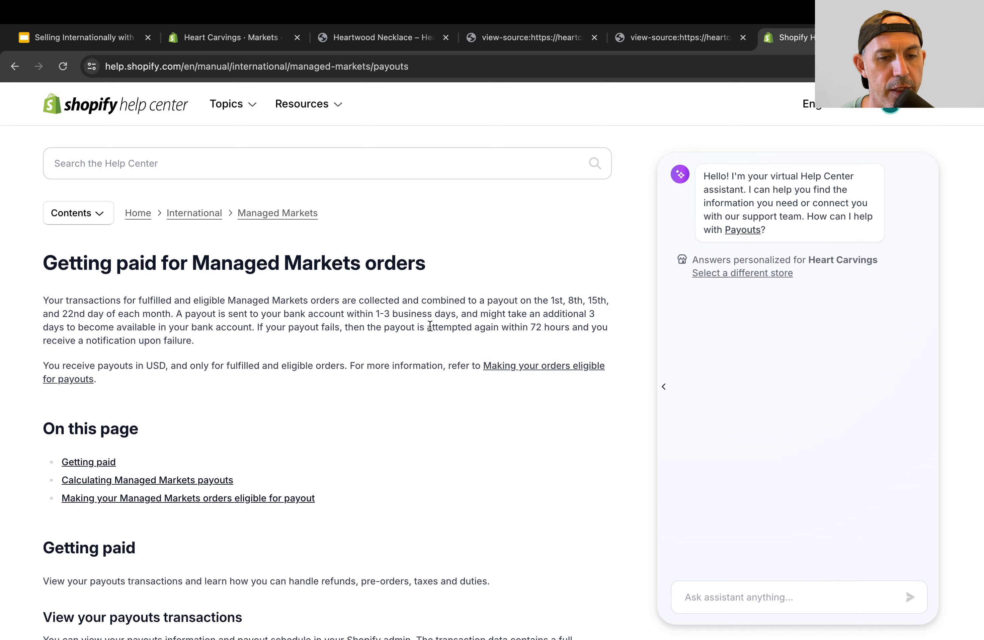
drag(548, 300, 171, 315)
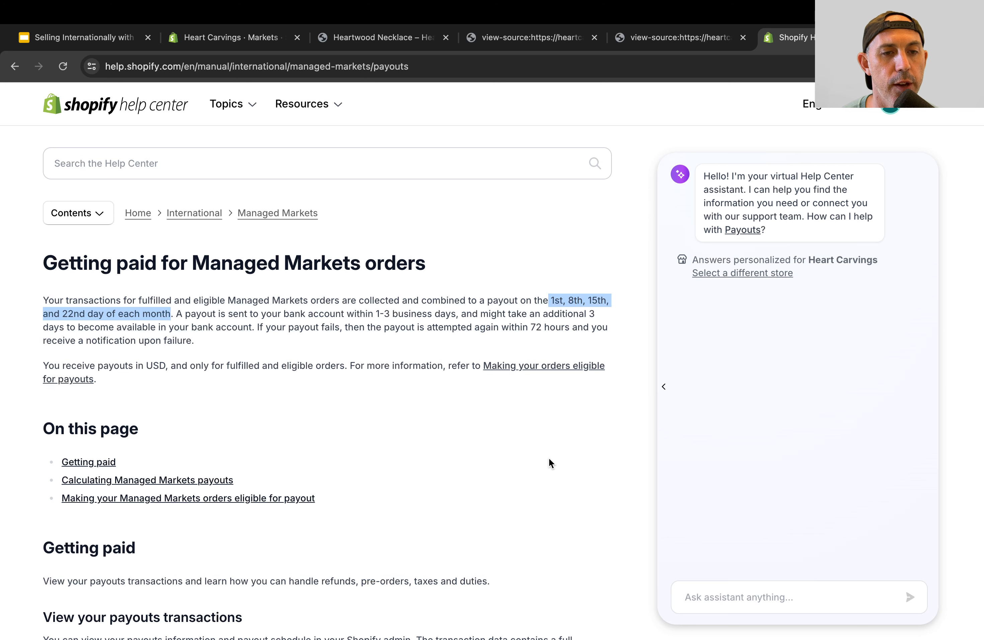
Step: Switch back to the 5 Methods For Selling Internationally slide and highlight method #5, followed by "Managed Markets" in method #4, clearing each selection
click(119, 38)
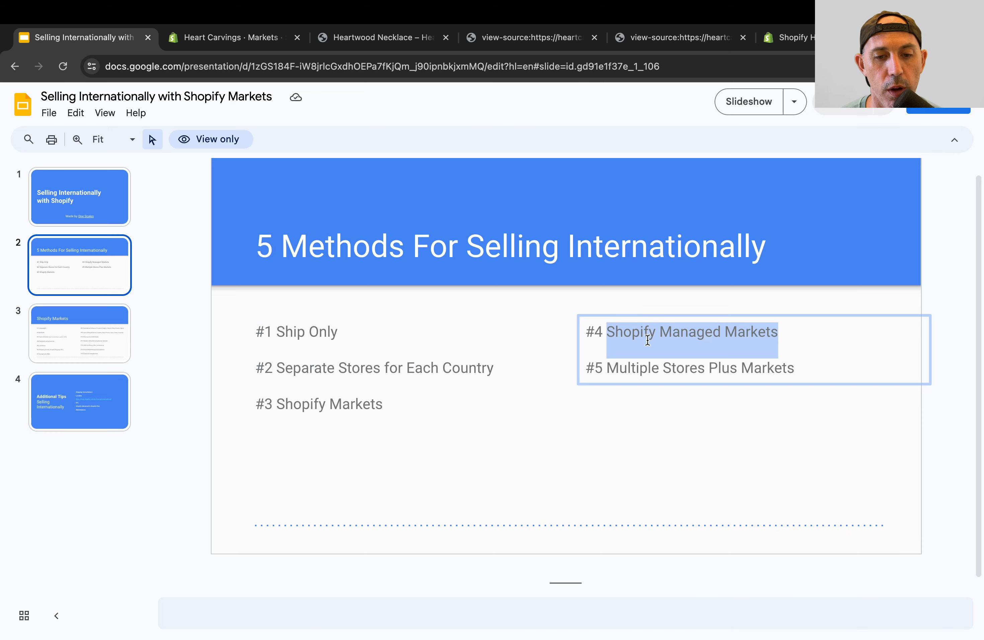
triple_click(672, 359)
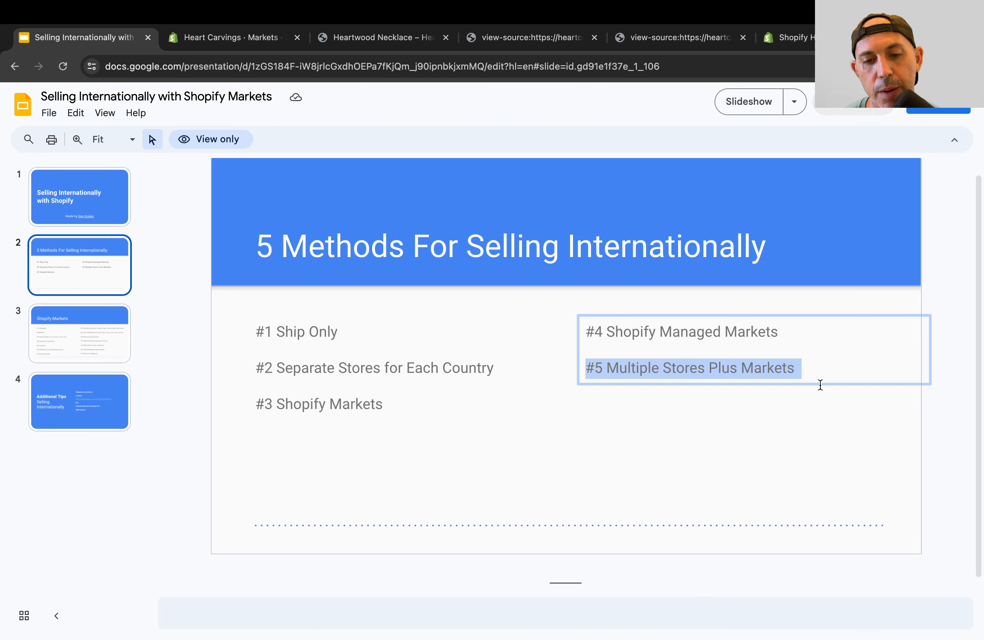
click(805, 432)
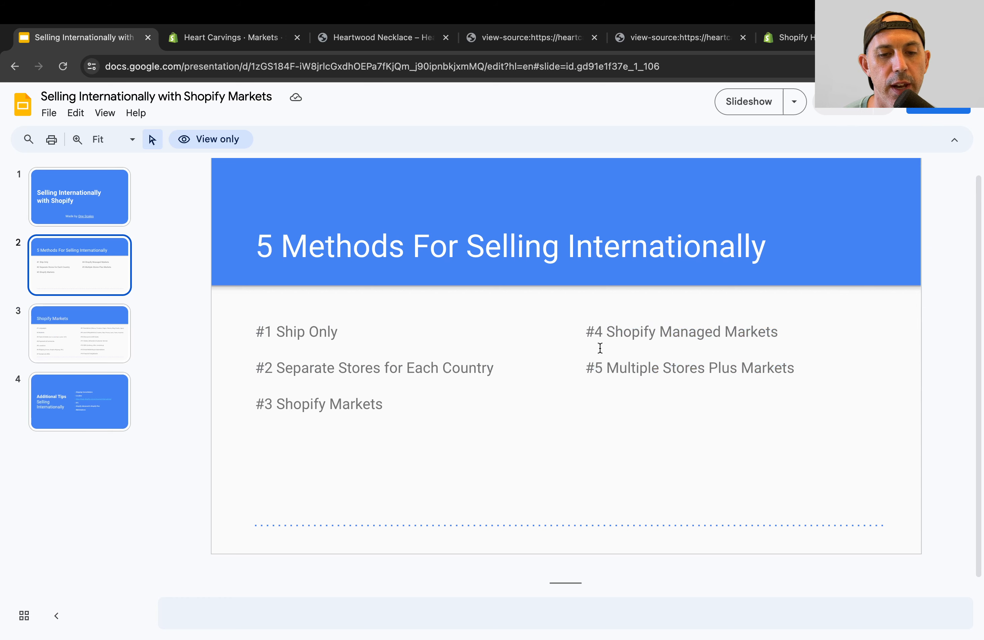
drag(660, 331, 775, 329)
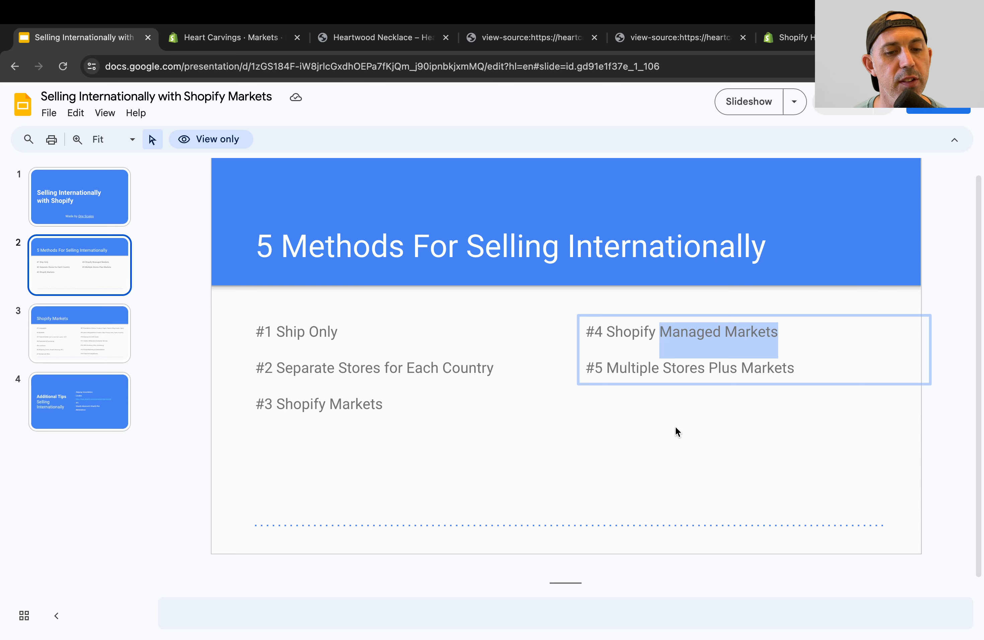
click(681, 434)
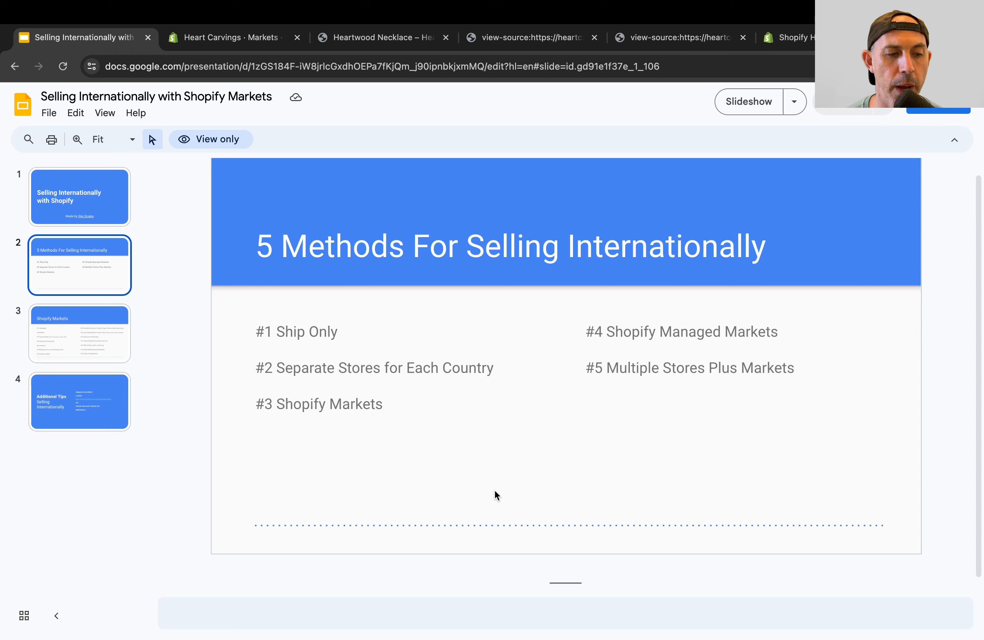
Step: Open the Additional Tips Selling Internationally slide
click(117, 394)
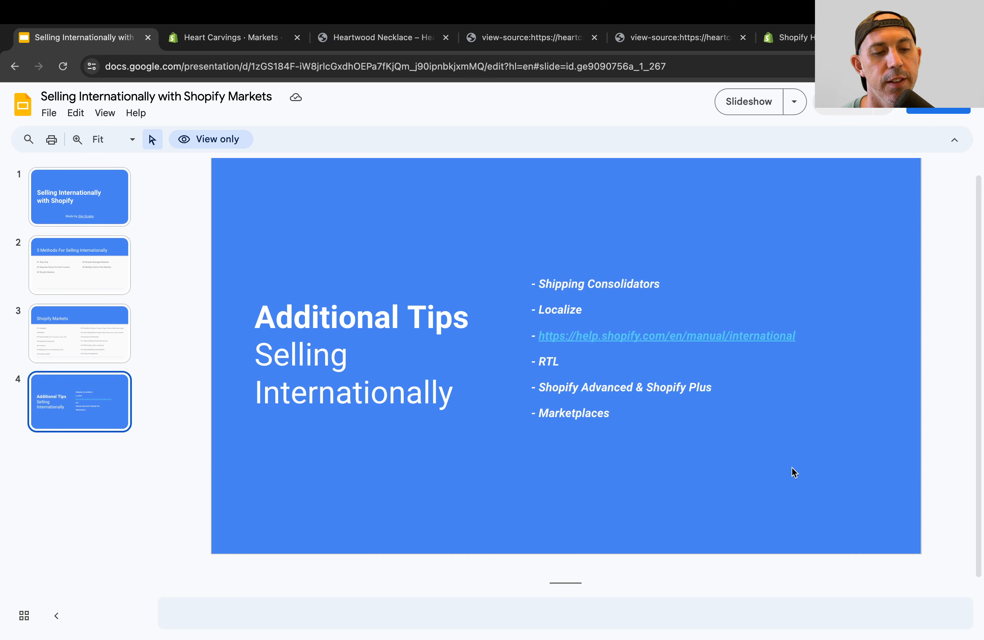